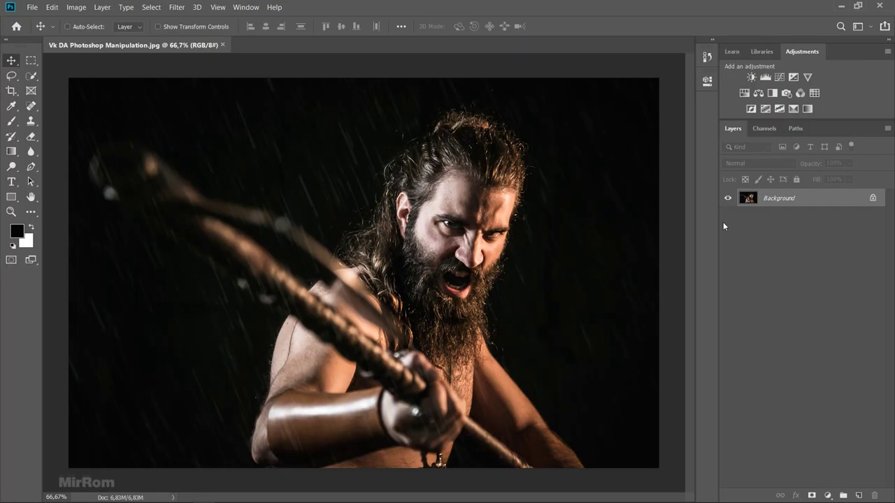
- Unlock the background as Layer 0, add a hidden Layer 0 copy, and select Layer 0
{"action": "left_click", "coordinate": [872, 198]}
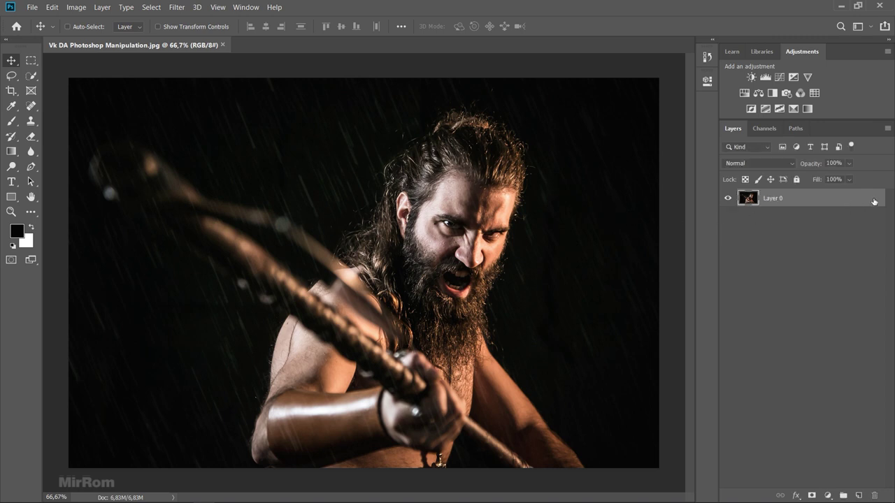
{"action": "left_click_drag", "start_coordinate": [828, 203], "coordinate": [860, 494]}
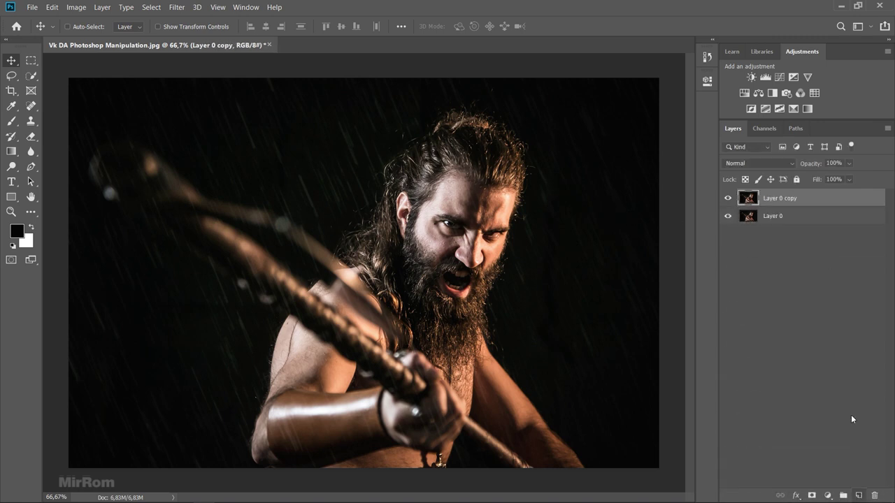
{"action": "left_click", "coordinate": [728, 199]}
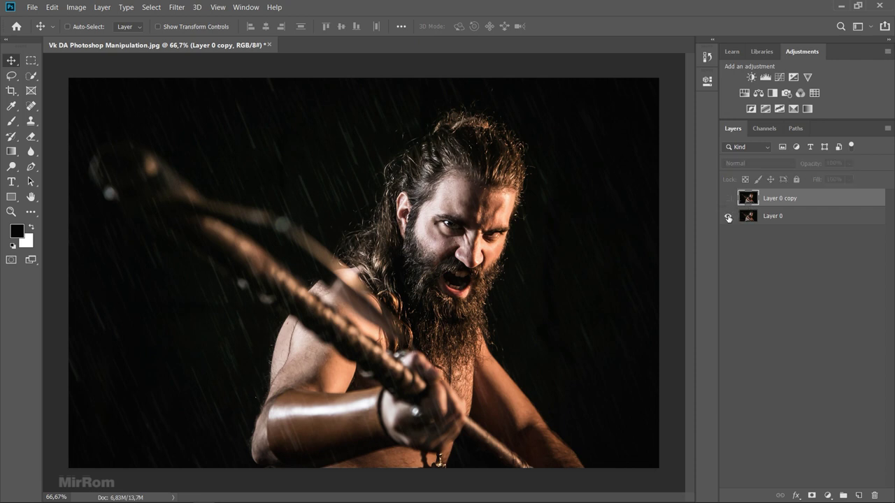
{"action": "left_click", "coordinate": [742, 220]}
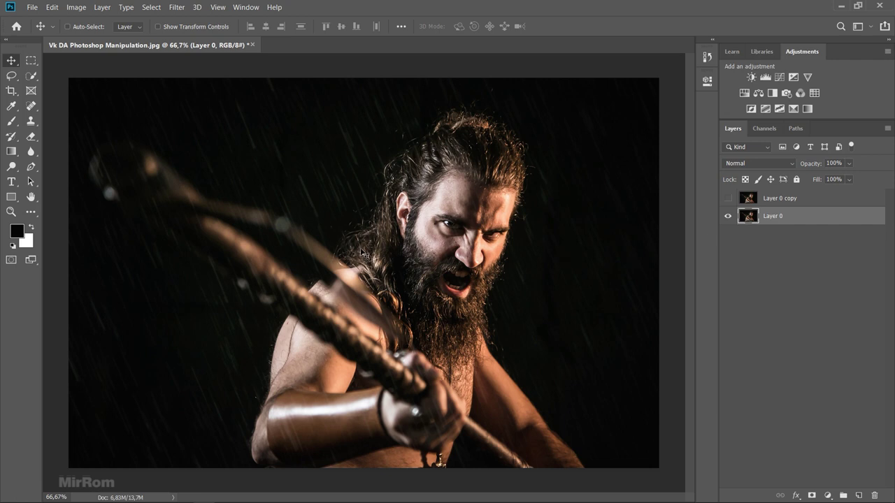
{"action": "right_click", "coordinate": [31, 167]}
- Set the Pen Tool to Path mode and zoom in on the warrior
{"action": "left_click", "coordinate": [61, 173]}
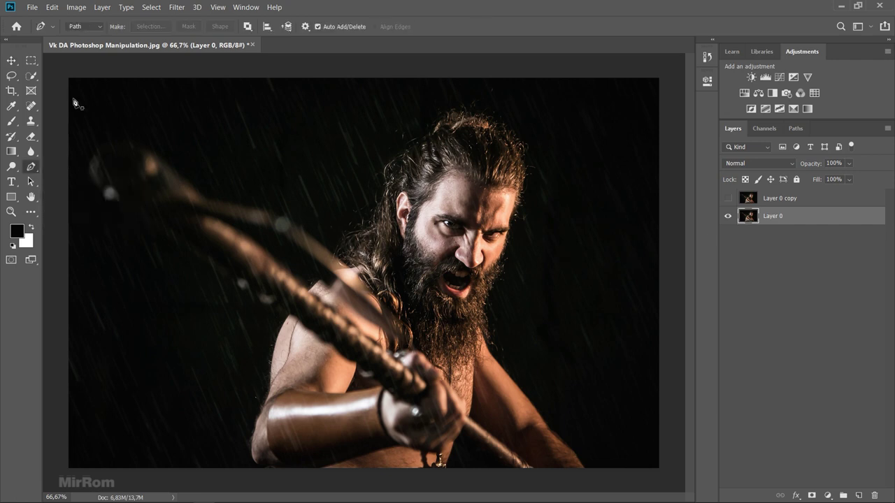
{"action": "left_click", "coordinate": [82, 27]}
{"action": "scroll", "coordinate": [392, 218], "scroll_direction": "up", "scroll_amount": 1}
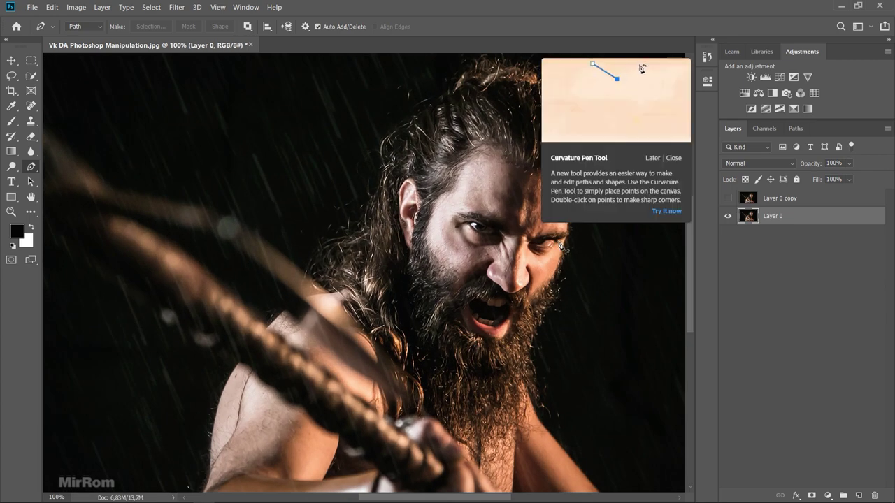
{"action": "left_click", "coordinate": [674, 159]}
{"action": "scroll", "coordinate": [346, 279], "scroll_direction": "up", "scroll_amount": 1}
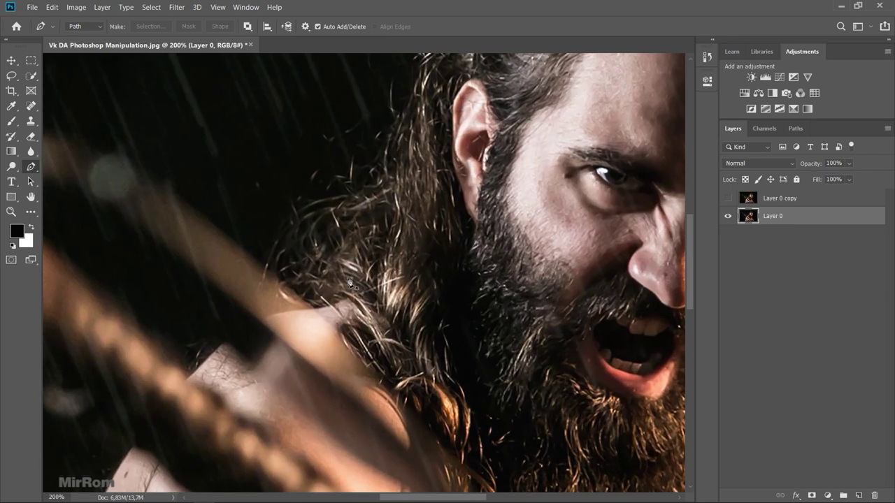
- Start the path at the shoulder and trace up the hair edge
{"action": "left_click", "coordinate": [314, 308]}
{"action": "left_click", "coordinate": [318, 283]}
{"action": "left_click", "coordinate": [335, 246]}
{"action": "left_click", "coordinate": [343, 240]}
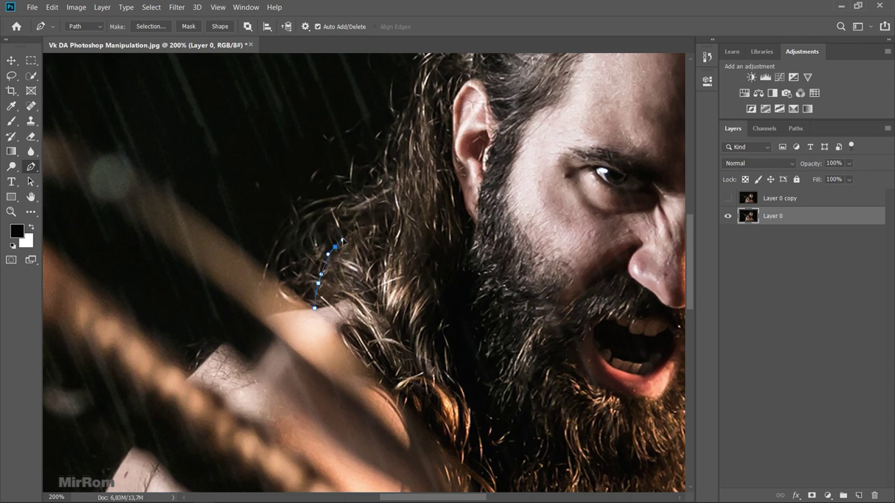
{"action": "left_click", "coordinate": [350, 233]}
{"action": "left_click", "coordinate": [357, 228]}
{"action": "left_click", "coordinate": [363, 216]}
{"action": "left_click", "coordinate": [356, 203]}
{"action": "left_click", "coordinate": [372, 191]}
{"action": "left_click", "coordinate": [385, 177]}
{"action": "scroll", "coordinate": [395, 193], "scroll_direction": "up", "scroll_amount": 2}
{"action": "scroll", "coordinate": [415, 222], "scroll_direction": "up", "scroll_amount": 2}
- Continue the path up and across the top of the hair
{"action": "left_click", "coordinate": [400, 297]}
{"action": "left_click", "coordinate": [402, 285]}
{"action": "left_click", "coordinate": [413, 240]}
{"action": "left_click", "coordinate": [420, 219]}
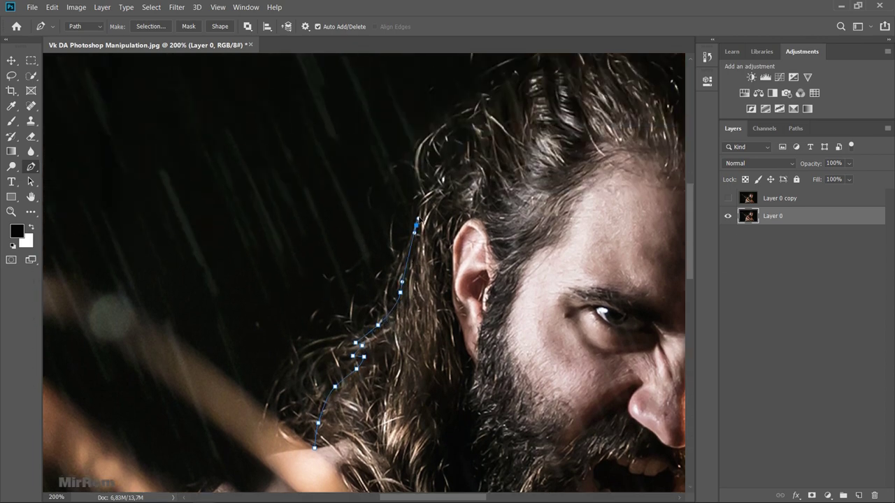
{"action": "scroll", "coordinate": [423, 218], "scroll_direction": "up", "scroll_amount": 2}
{"action": "left_click", "coordinate": [442, 265]}
{"action": "left_click", "coordinate": [469, 235]}
{"action": "left_click", "coordinate": [473, 228]}
{"action": "left_click", "coordinate": [481, 209]}
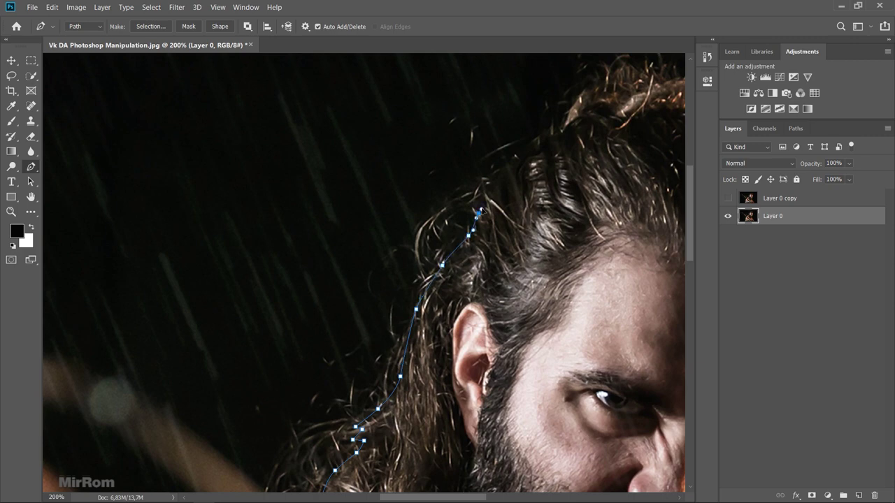
{"action": "scroll", "coordinate": [519, 236], "scroll_direction": "up", "scroll_amount": 2}
{"action": "left_click", "coordinate": [500, 238]}
{"action": "left_click_drag", "start_coordinate": [514, 225], "coordinate": [564, 192]}
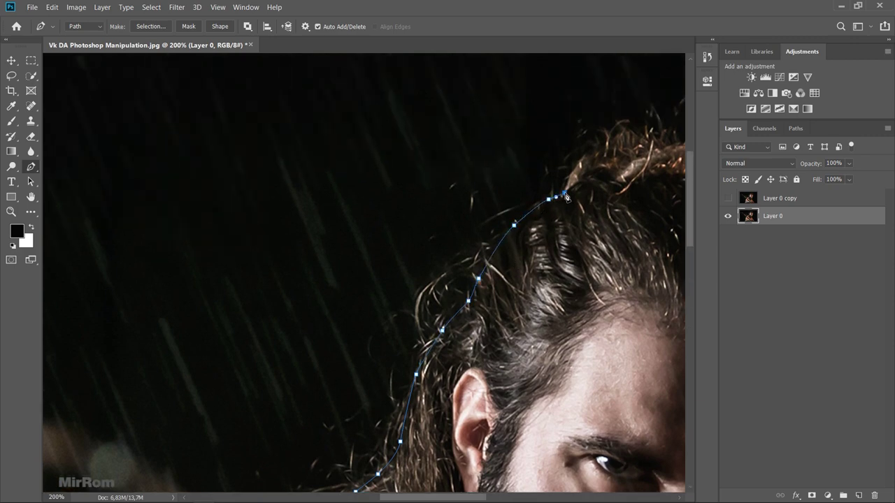
{"action": "scroll", "coordinate": [482, 447], "scroll_direction": "right", "scroll_amount": 2}
{"action": "scroll", "coordinate": [391, 314], "scroll_direction": "right", "scroll_amount": 6}
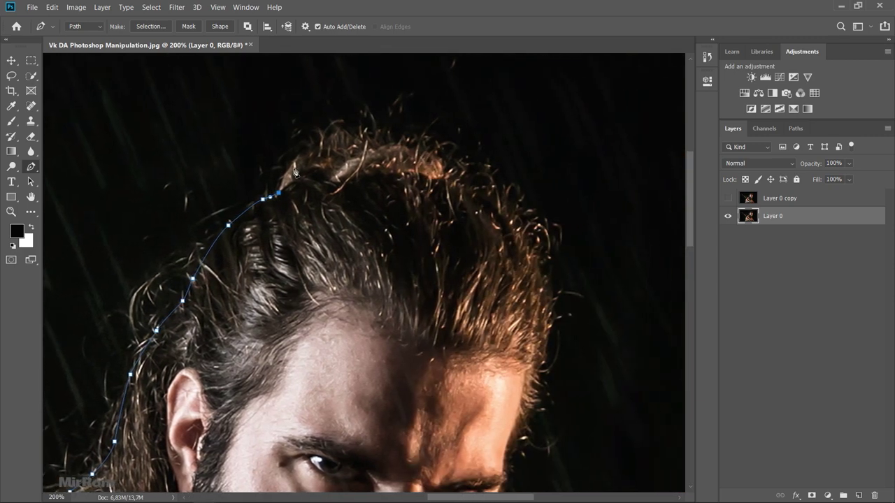
{"action": "mouse_move", "coordinate": [299, 155]}
{"action": "left_mouse_down"}
{"action": "mouse_move", "coordinate": [406, 152]}
{"action": "mouse_move", "coordinate": [508, 210]}
{"action": "mouse_move", "coordinate": [531, 248]}
{"action": "left_mouse_up"}
- Trace the path down the beard and along the arm's outer edge
{"action": "scroll", "coordinate": [531, 248], "scroll_direction": "down", "scroll_amount": 3}
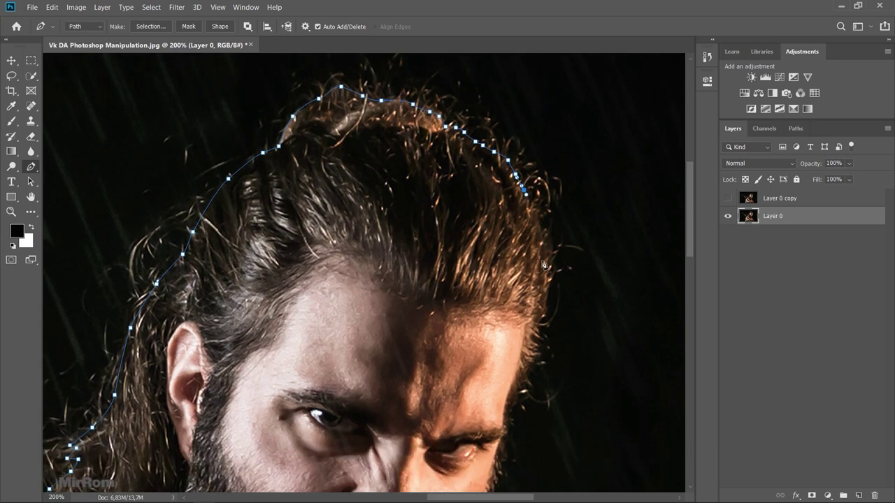
{"action": "scroll", "coordinate": [549, 258], "scroll_direction": "down", "scroll_amount": 2}
{"action": "scroll", "coordinate": [548, 259], "scroll_direction": "down", "scroll_amount": 2}
{"action": "scroll", "coordinate": [538, 252], "scroll_direction": "down", "scroll_amount": 2}
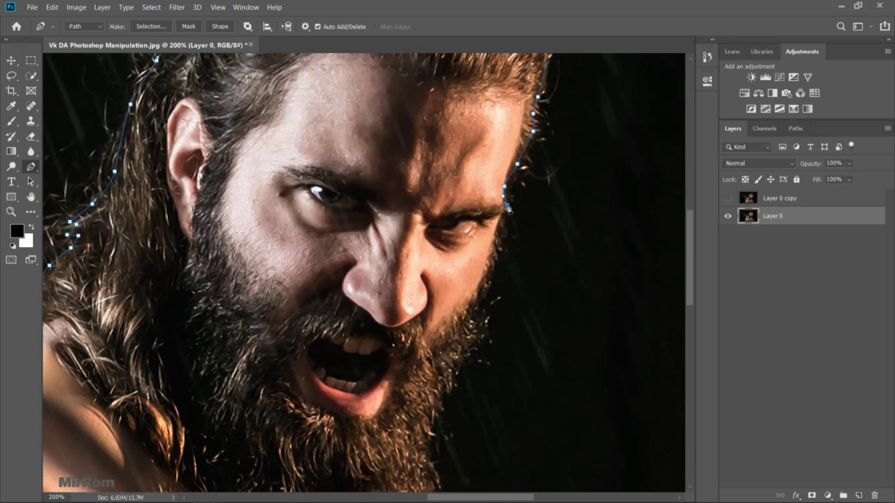
{"action": "scroll", "coordinate": [524, 237], "scroll_direction": "down", "scroll_amount": 2}
{"action": "mouse_move", "coordinate": [498, 153]}
{"action": "left_mouse_down"}
{"action": "mouse_move", "coordinate": [468, 230]}
{"action": "mouse_move", "coordinate": [452, 216]}
{"action": "left_mouse_up"}
{"action": "scroll", "coordinate": [467, 229], "scroll_direction": "down", "scroll_amount": 1}
{"action": "scroll", "coordinate": [461, 223], "scroll_direction": "down", "scroll_amount": 2}
{"action": "scroll", "coordinate": [455, 216], "scroll_direction": "down", "scroll_amount": 4}
{"action": "left_click", "coordinate": [563, 343]}
{"action": "left_click", "coordinate": [613, 404]}
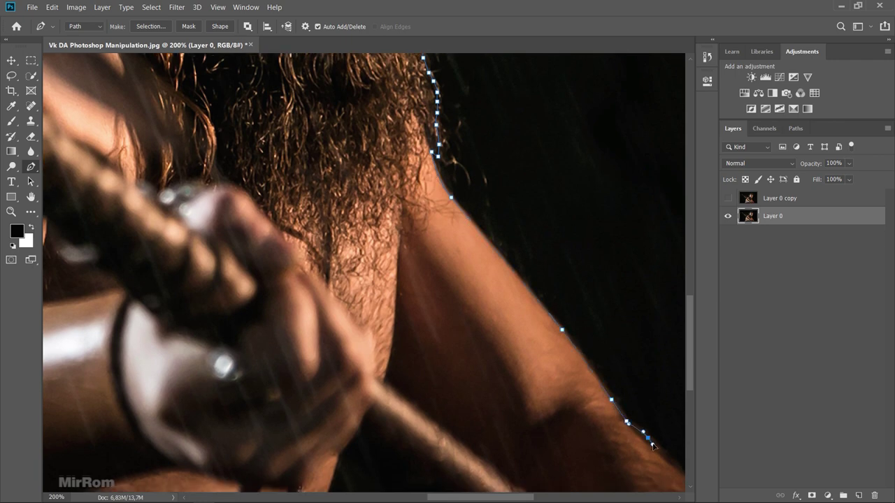
{"action": "left_click", "coordinate": [653, 446]}
{"action": "scroll", "coordinate": [653, 446], "scroll_direction": "down", "scroll_amount": 5}
{"action": "left_click", "coordinate": [538, 287]}
- Run the path along the image bottom and back up the other arm to the shoulder
{"action": "left_click", "coordinate": [574, 344]}
{"action": "left_click", "coordinate": [292, 343]}
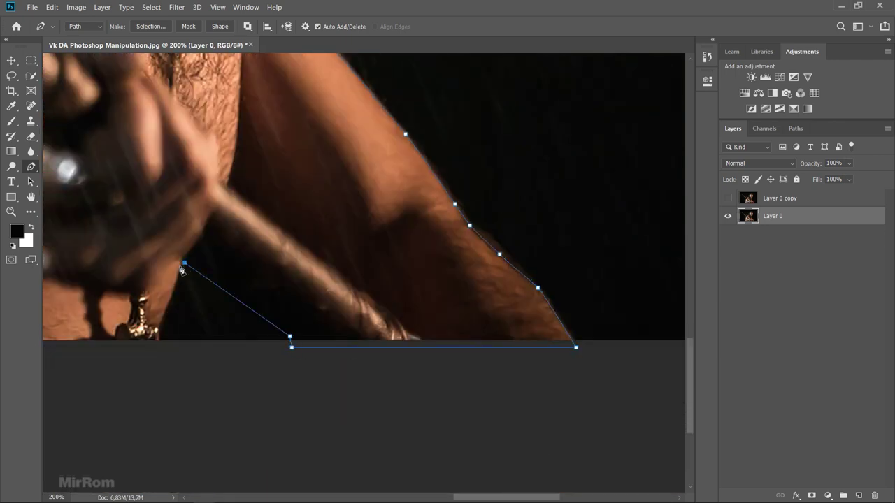
{"action": "left_click", "coordinate": [182, 263]}
{"action": "left_click", "coordinate": [159, 337]}
{"action": "scroll", "coordinate": [267, 351], "scroll_direction": "left", "scroll_amount": 5}
{"action": "left_click", "coordinate": [235, 332]}
{"action": "left_click", "coordinate": [219, 217]}
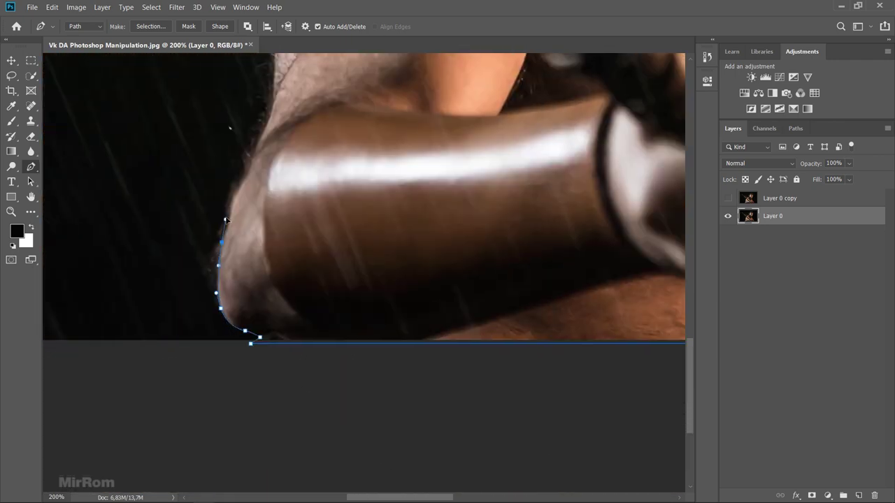
{"action": "scroll", "coordinate": [219, 216], "scroll_direction": "up", "scroll_amount": 1}
{"action": "left_click", "coordinate": [241, 243]}
{"action": "left_click", "coordinate": [269, 179]}
{"action": "scroll", "coordinate": [272, 150], "scroll_direction": "up", "scroll_amount": 3}
{"action": "scroll", "coordinate": [290, 228], "scroll_direction": "up", "scroll_amount": 2}
{"action": "left_click", "coordinate": [339, 240]}
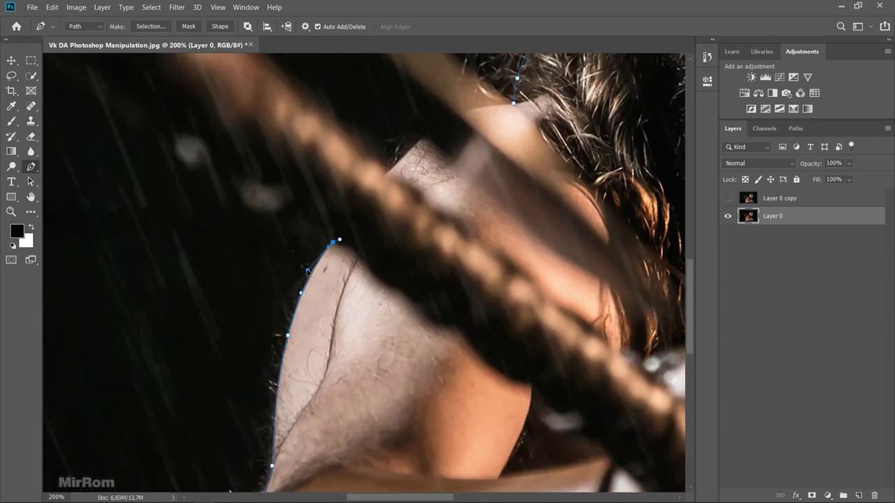
{"action": "scroll", "coordinate": [332, 264], "scroll_direction": "down", "scroll_amount": 3}
- Trace around the club and close the outline back at the hair
{"action": "left_click", "coordinate": [137, 165]}
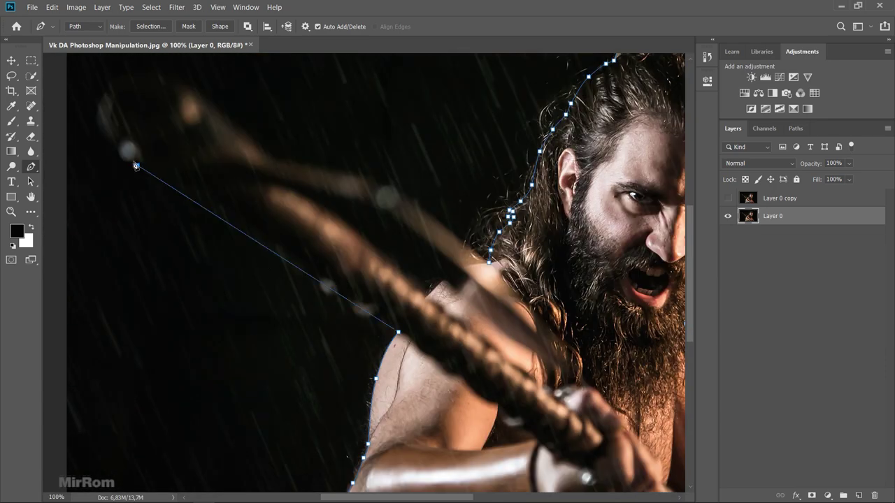
{"action": "left_click", "coordinate": [119, 150]}
{"action": "scroll", "coordinate": [111, 140], "scroll_direction": "up", "scroll_amount": 3}
{"action": "left_click", "coordinate": [110, 170]}
{"action": "left_click", "coordinate": [157, 160]}
{"action": "left_click", "coordinate": [267, 241]}
{"action": "left_click", "coordinate": [285, 246]}
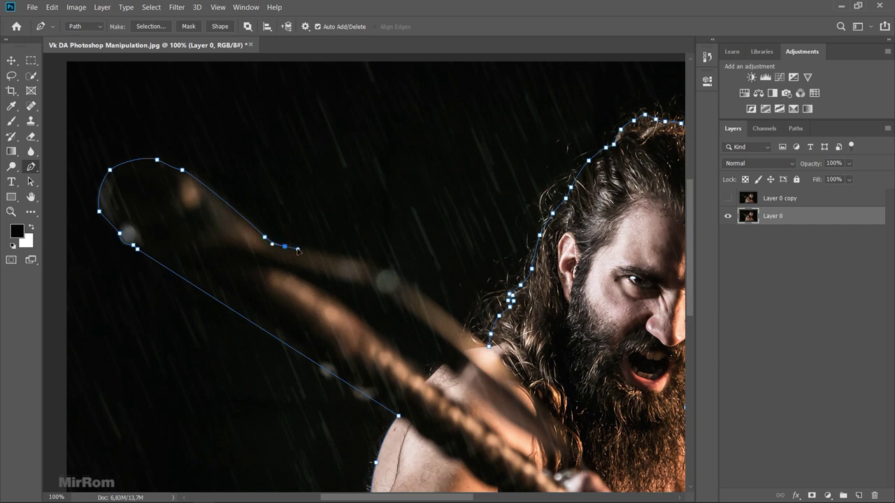
{"action": "left_click", "coordinate": [348, 260]}
{"action": "left_click", "coordinate": [376, 267]}
{"action": "left_click", "coordinate": [399, 280]}
{"action": "left_click", "coordinate": [479, 339]}
- Make a selection from the warrior path and add a layer mask to Layer 0
{"action": "key", "text": "ctrl+minus"}
{"action": "right_click", "coordinate": [452, 170]}
{"action": "left_click", "coordinate": [546, 220]}
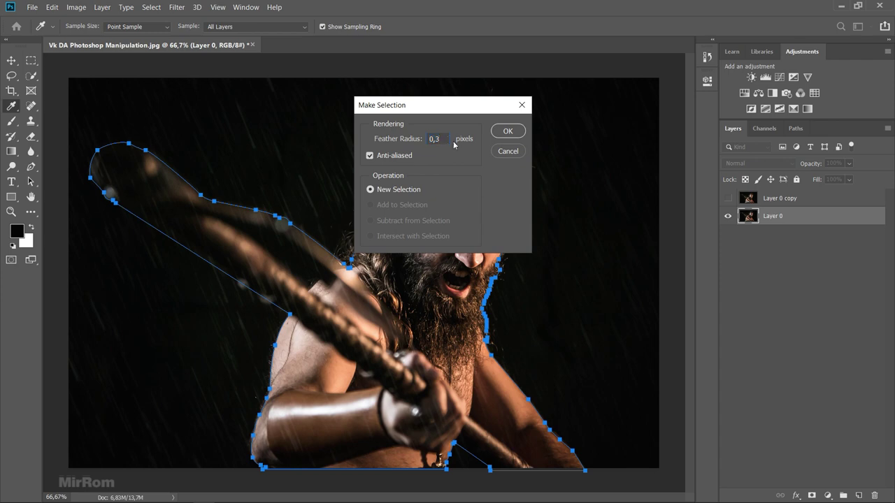
{"action": "left_click", "coordinate": [508, 130]}
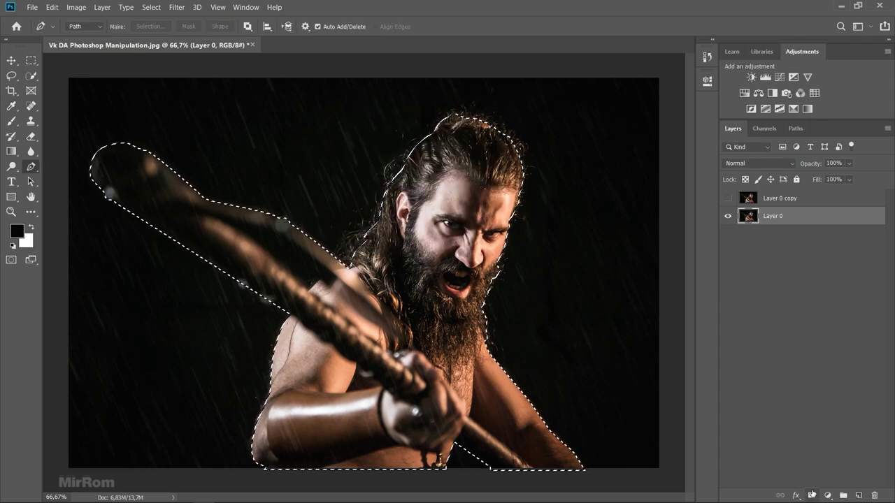
{"action": "left_click", "coordinate": [812, 494]}
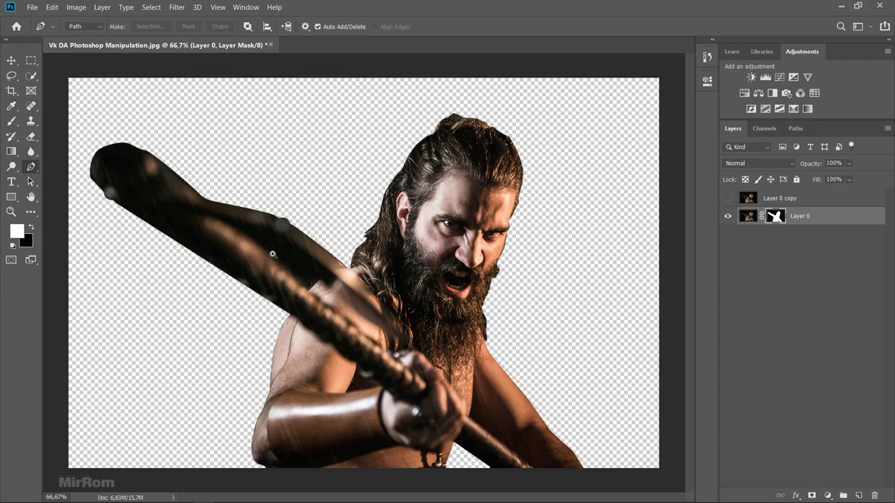
{"action": "scroll", "coordinate": [272, 254], "scroll_direction": "up", "scroll_amount": 1}
{"action": "scroll", "coordinate": [271, 254], "scroll_direction": "up", "scroll_amount": 2}
- Trace a closed path around the gap between the raised arm and the club
{"action": "left_click", "coordinate": [414, 329]}
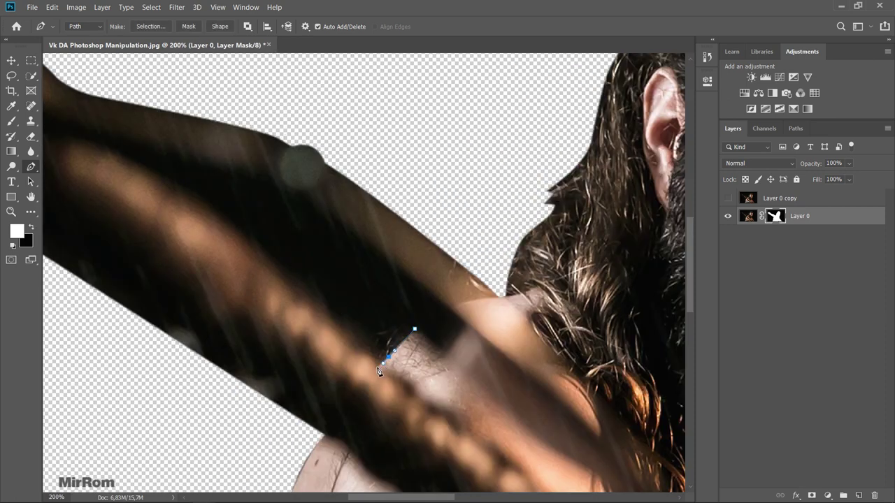
{"action": "left_click_drag", "start_coordinate": [382, 361], "coordinate": [374, 365]}
{"action": "left_click_drag", "start_coordinate": [190, 200], "coordinate": [168, 187]}
{"action": "left_click", "coordinate": [108, 150]}
{"action": "left_click_drag", "start_coordinate": [296, 214], "coordinate": [358, 257]}
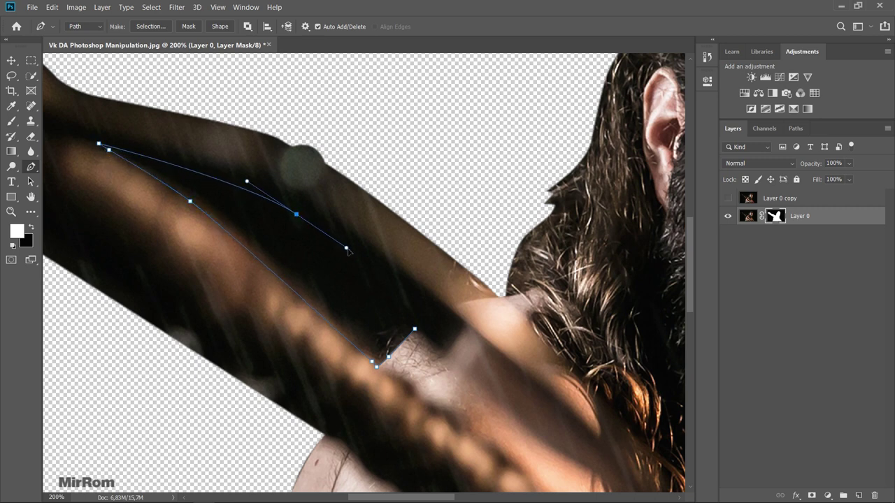
{"action": "key", "text": "ctrl+z"}
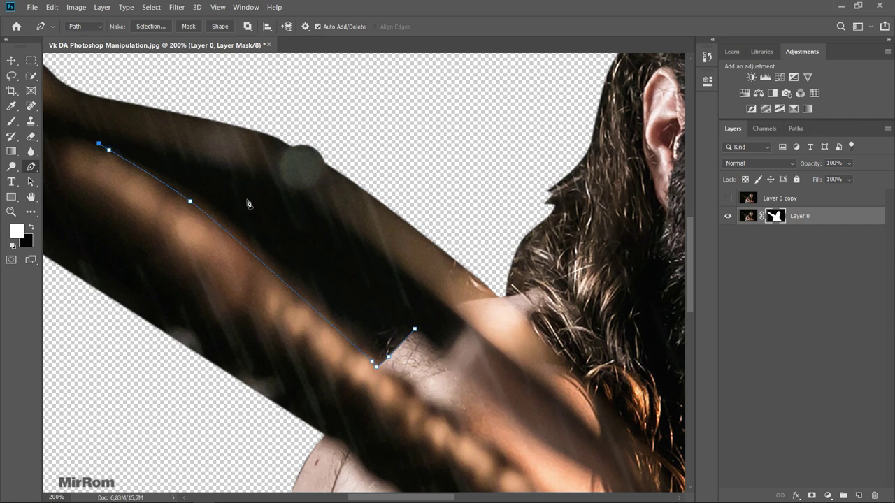
{"action": "left_click_drag", "start_coordinate": [257, 198], "coordinate": [304, 231]}
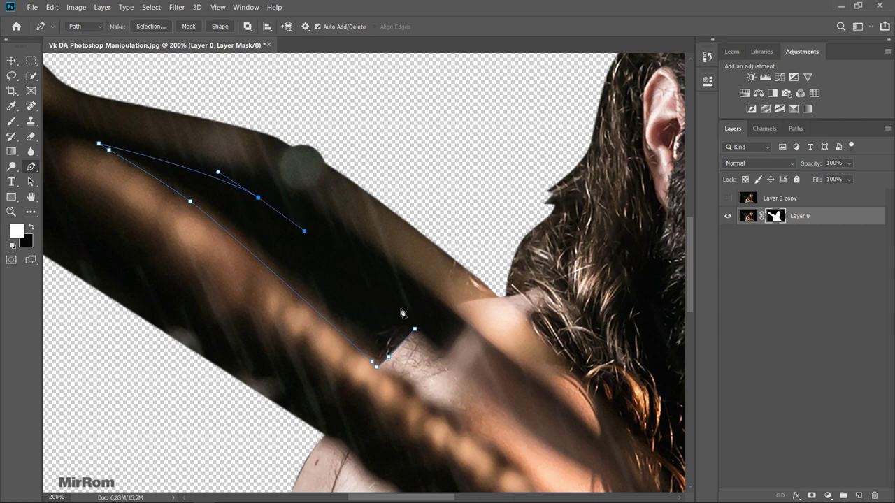
{"action": "left_click", "coordinate": [416, 330]}
- Turn the gap path into a selection, fill it black on the mask, and deselect
{"action": "right_click", "coordinate": [357, 229]}
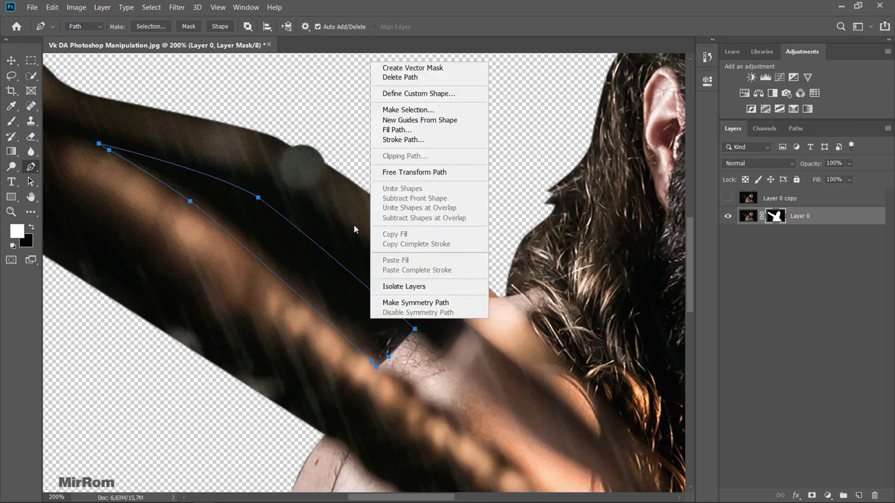
{"action": "left_click", "coordinate": [409, 113]}
{"action": "left_click", "coordinate": [504, 131]}
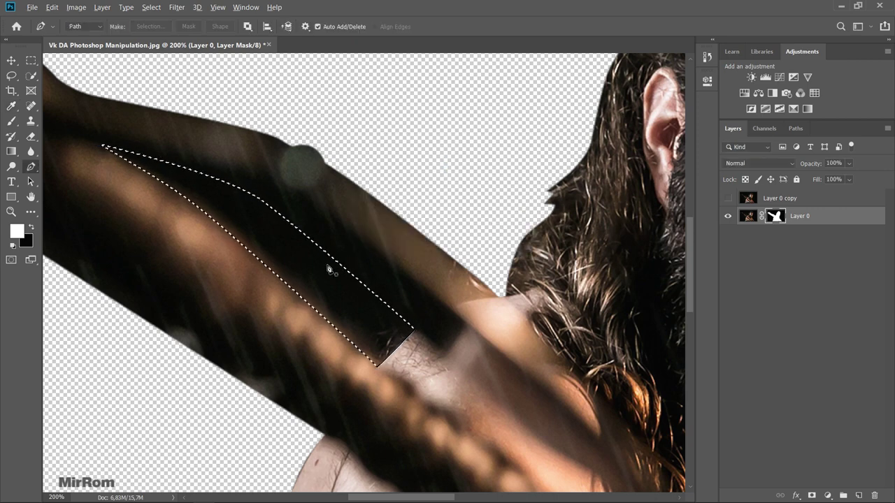
{"action": "key", "text": "x"}
{"action": "key", "text": "alt+BackSpace"}
{"action": "key", "text": "ctrl+d"}
{"action": "key", "text": "ctrl+minus"}
{"action": "key", "text": "ctrl+minus"}
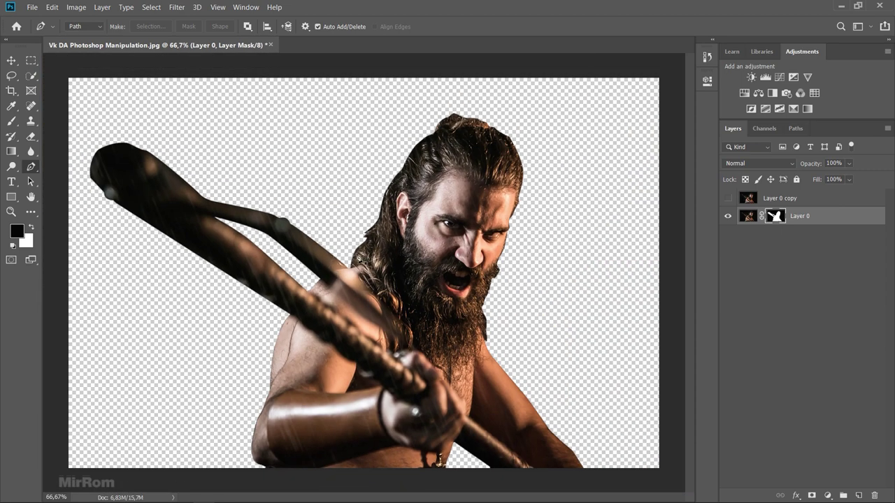
{"action": "key", "text": "v"}
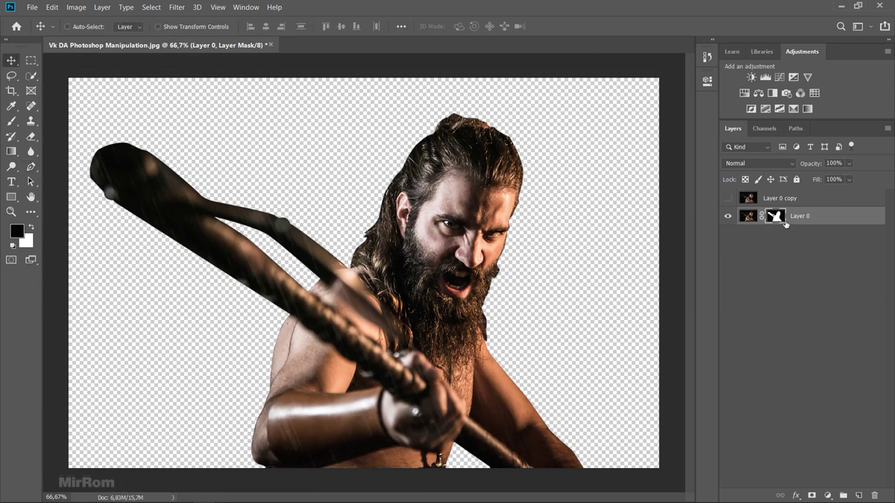
- Open Select and Mask with Overlay view and a 3 px edge radius
{"action": "left_click", "coordinate": [152, 10]}
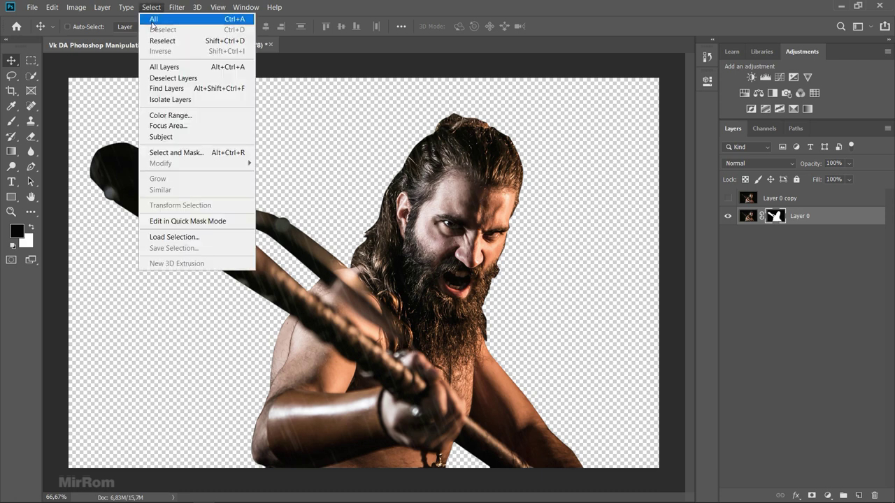
{"action": "left_click", "coordinate": [239, 159]}
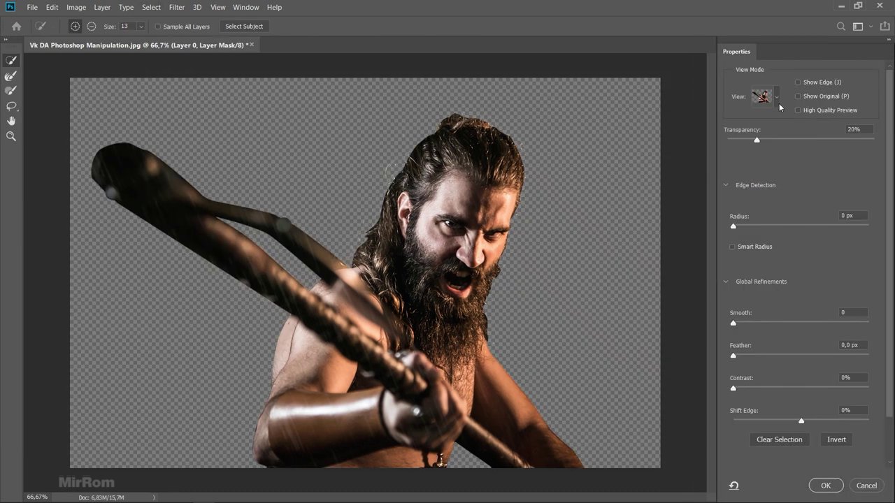
{"action": "left_click", "coordinate": [776, 98]}
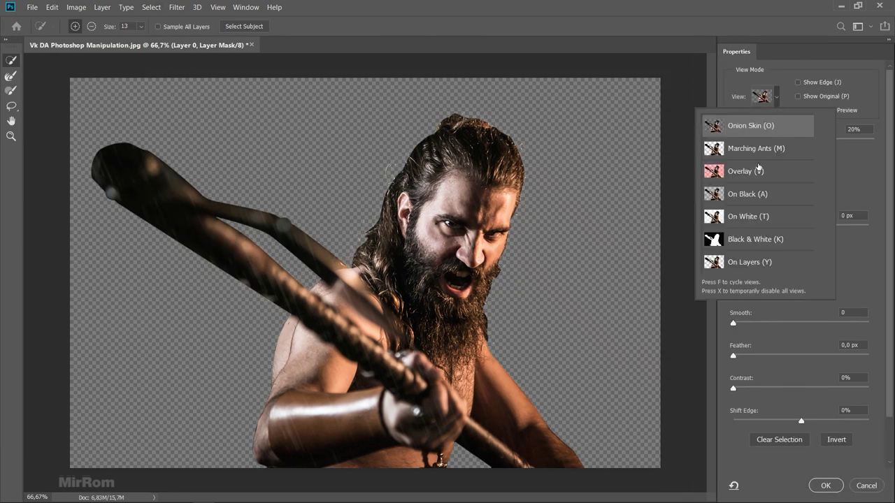
{"action": "left_click", "coordinate": [842, 180]}
{"action": "left_click_drag", "start_coordinate": [799, 141], "coordinate": [822, 141]}
{"action": "left_click_drag", "start_coordinate": [734, 226], "coordinate": [752, 228]}
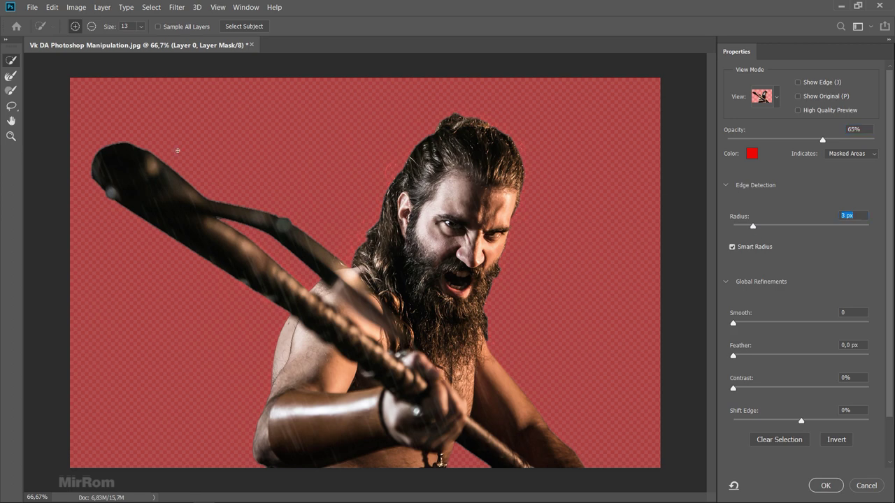
- Brush refined edges on the hair, set Shift Edge -3% and Smooth 5, and apply
{"action": "left_click", "coordinate": [12, 77]}
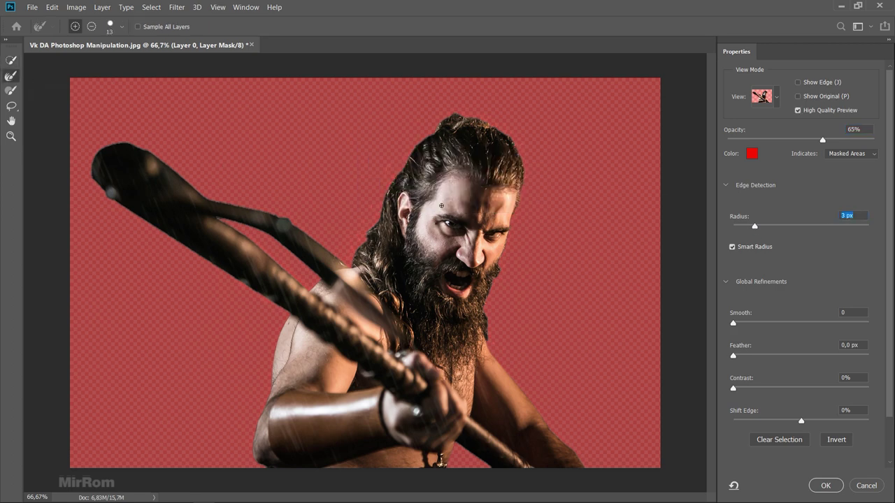
{"action": "key", "text": "ctrl+plus"}
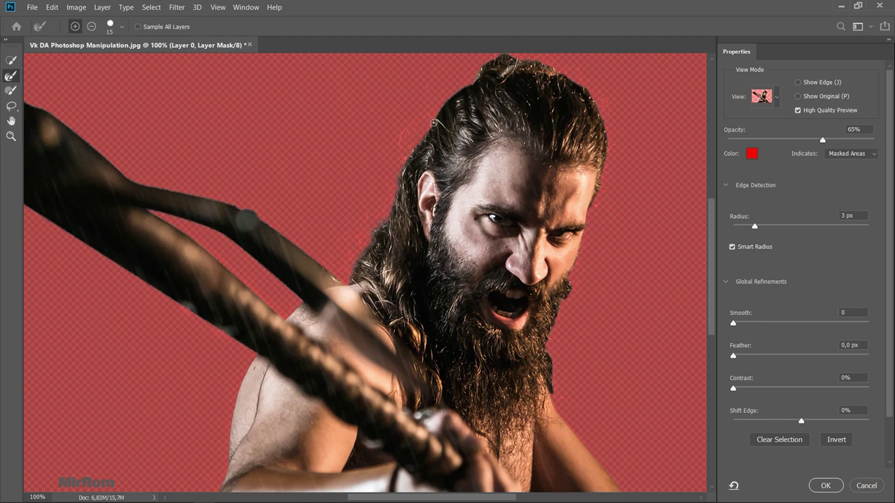
{"action": "scroll", "coordinate": [520, 118], "scroll_direction": "up", "scroll_amount": 2}
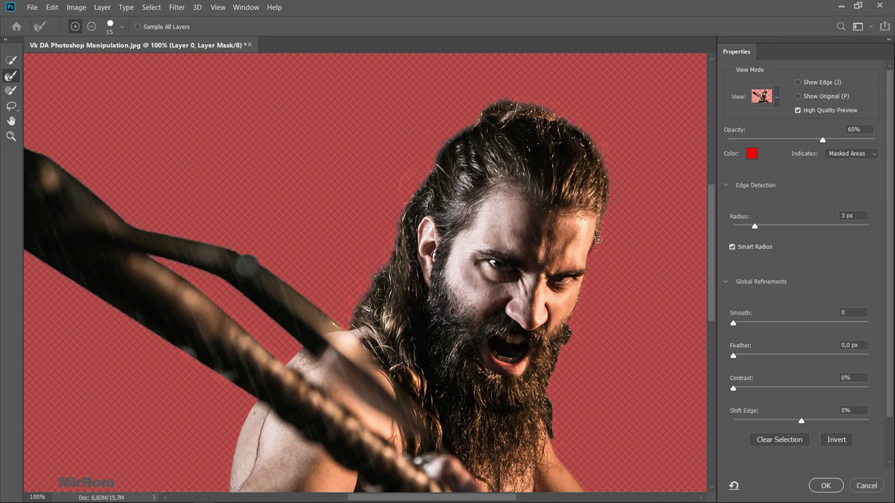
{"action": "key", "text": "bracketleft"}
{"action": "key", "text": "bracketleft"}
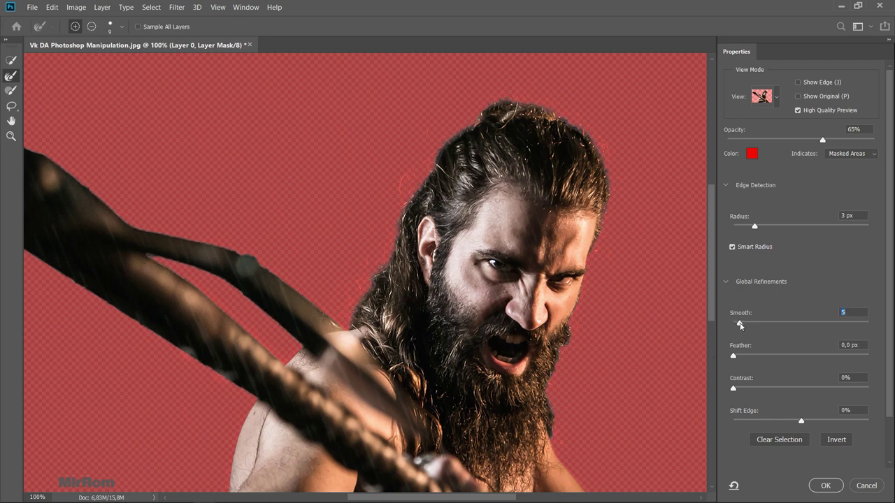
{"action": "left_click_drag", "start_coordinate": [801, 421], "coordinate": [799, 422]}
{"action": "left_click_drag", "start_coordinate": [741, 325], "coordinate": [739, 325]}
{"action": "left_click", "coordinate": [825, 486]}
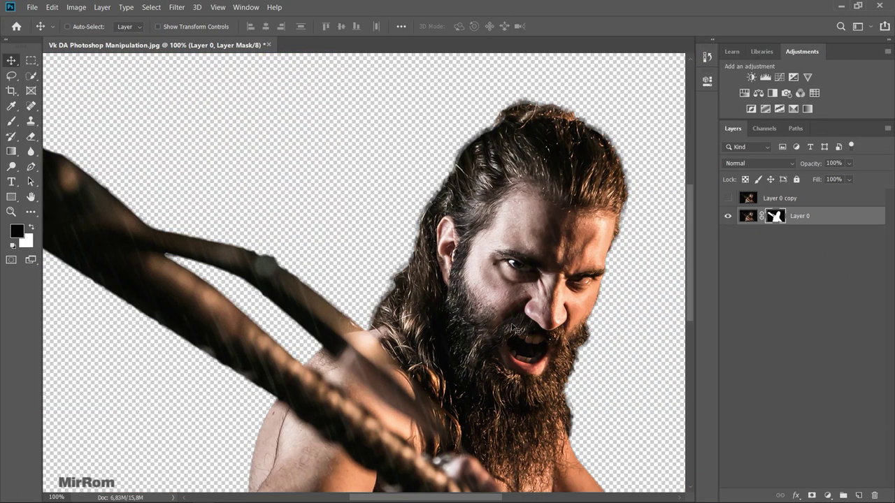
{"action": "key", "text": "ctrl+minus"}
{"action": "key", "text": "ctrl+minus"}
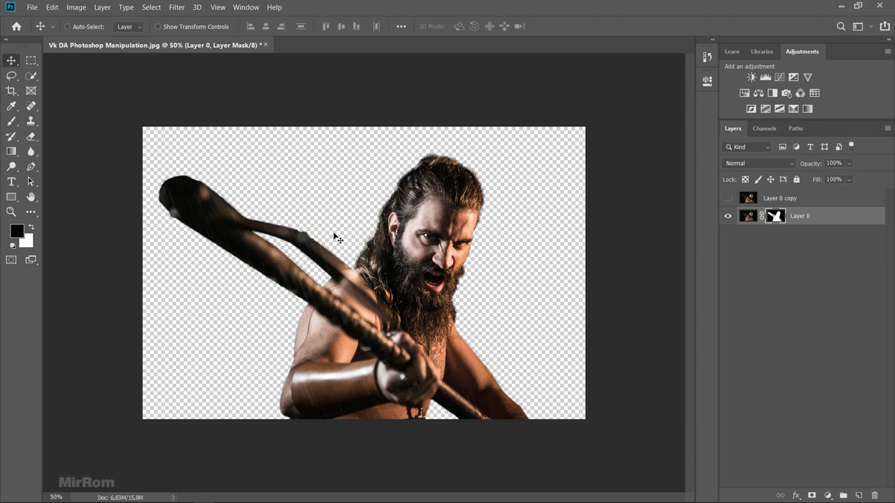
{"action": "key", "text": "ctrl+2"}
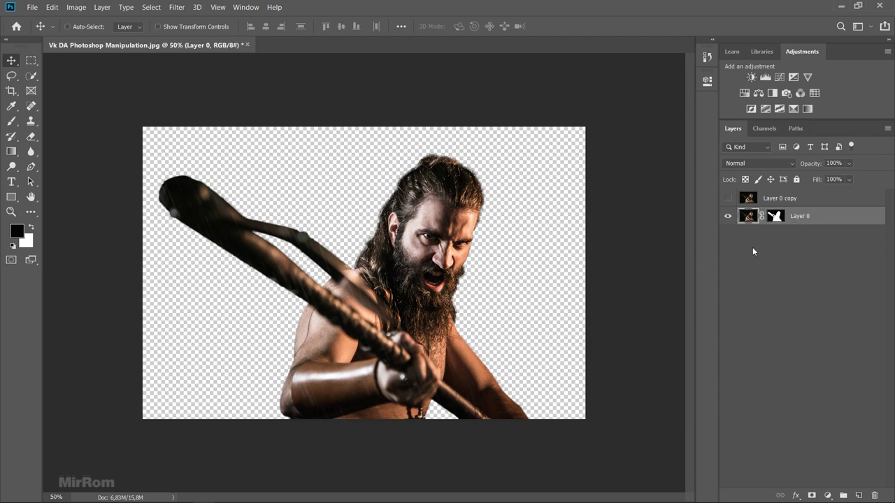
- Open mad_sky and crop the watermark strip off its bottom
{"action": "left_click", "coordinate": [34, 8]}
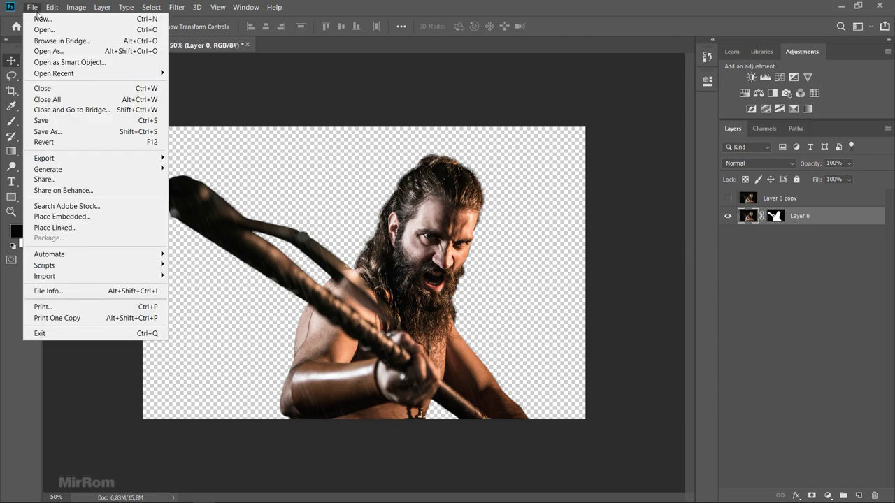
{"action": "left_click", "coordinate": [38, 28]}
{"action": "double_click", "coordinate": [217, 115]}
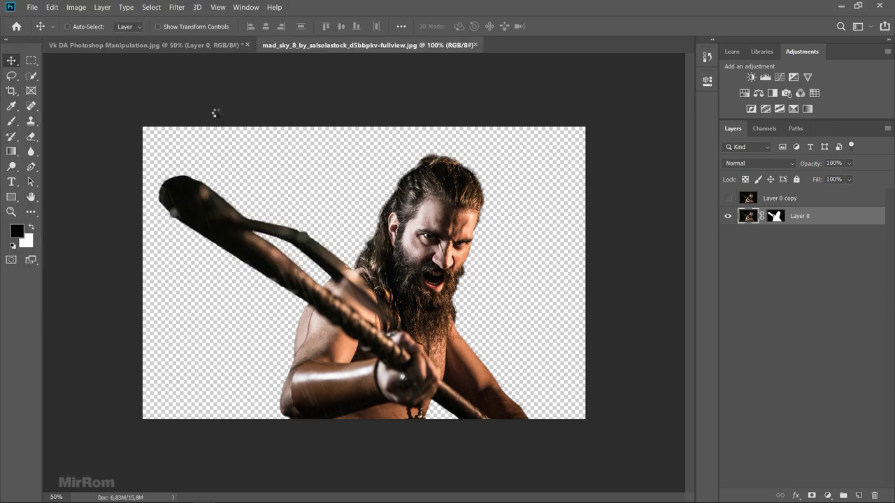
{"action": "left_click", "coordinate": [11, 90]}
{"action": "left_click_drag", "start_coordinate": [377, 420], "coordinate": [377, 413]}
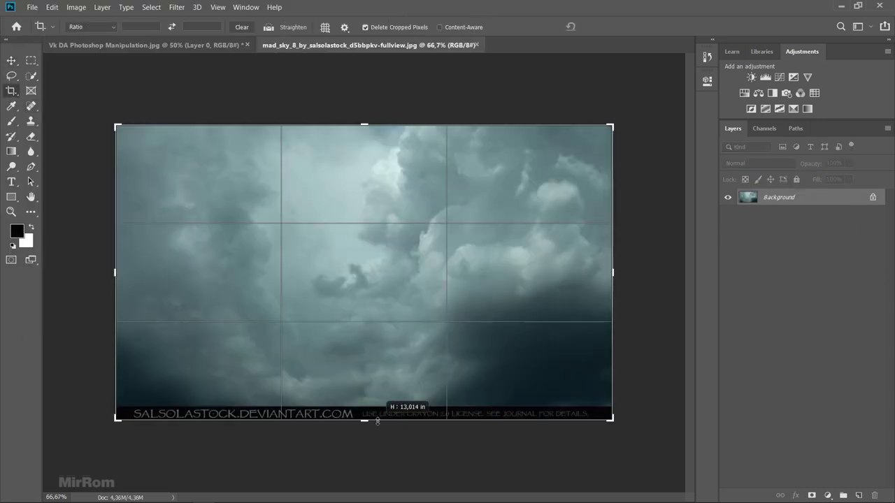
{"action": "left_click", "coordinate": [610, 26]}
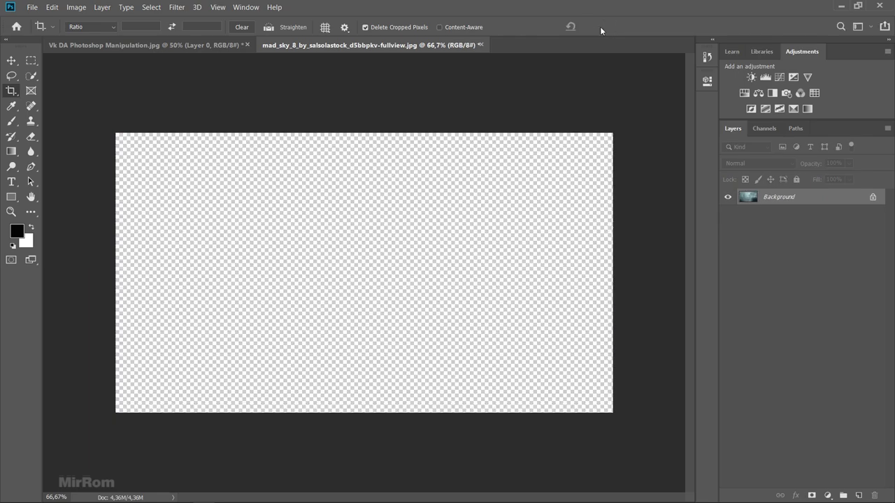
- Move the sky into the warrior document and close mad_sky without saving
{"action": "key", "text": "v"}
{"action": "left_click_drag", "start_coordinate": [275, 223], "coordinate": [278, 163]}
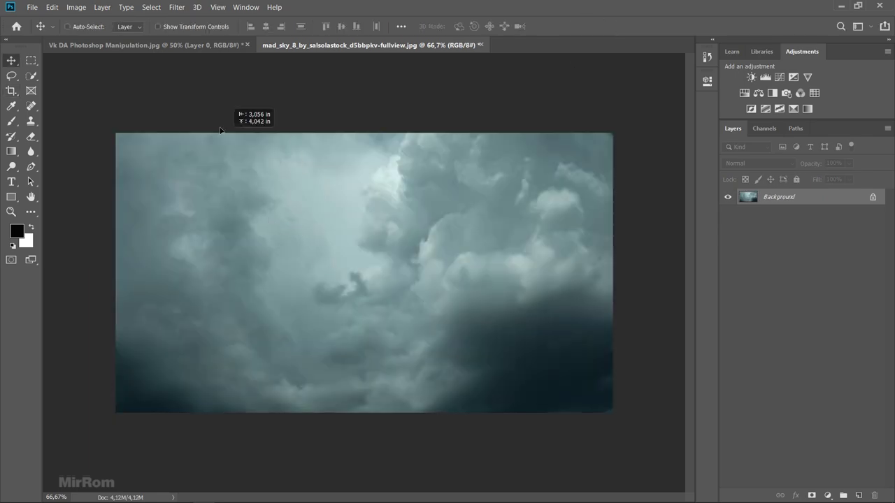
{"action": "left_click", "coordinate": [480, 45]}
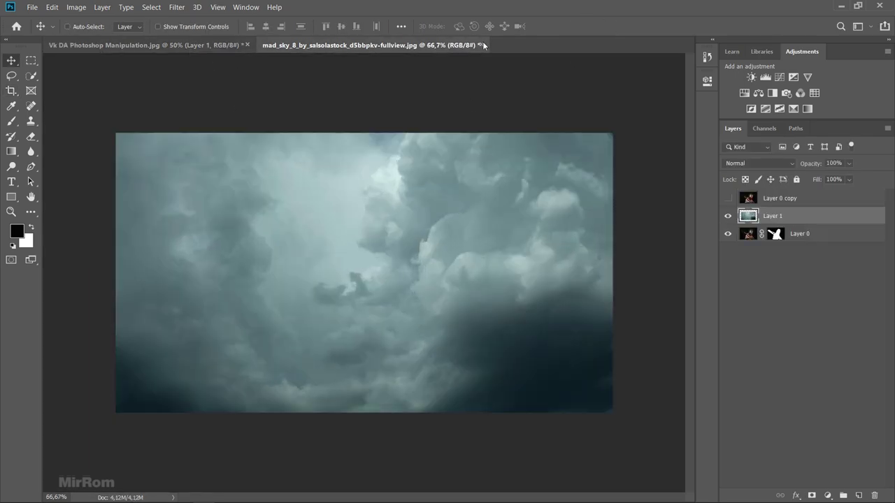
{"action": "left_click", "coordinate": [463, 200]}
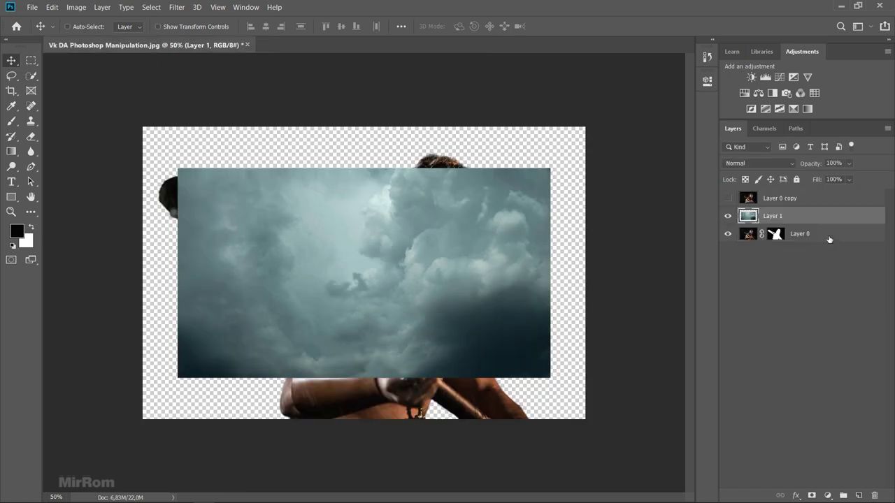
{"action": "right_click", "coordinate": [801, 221]}
- Convert the sky to a Smart Object, place it below the warrior, align it top-left
{"action": "left_click", "coordinate": [737, 174]}
{"action": "left_click_drag", "start_coordinate": [785, 218], "coordinate": [786, 239]}
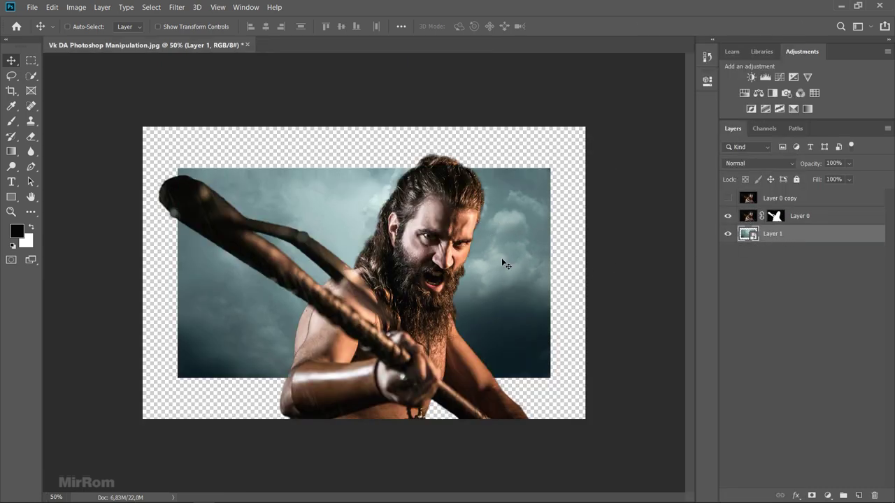
{"action": "left_click_drag", "start_coordinate": [501, 262], "coordinate": [445, 238]}
- Free-transform the sky to about 132% x 146% so it fills the canvas
{"action": "key", "text": "ctrl+t"}
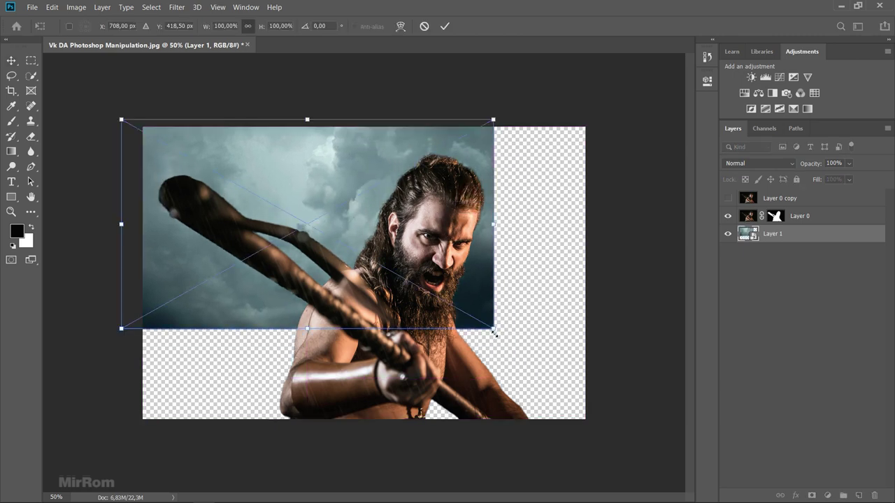
{"action": "left_click_drag", "start_coordinate": [492, 326], "coordinate": [599, 402]}
{"action": "left_click_drag", "start_coordinate": [535, 270], "coordinate": [559, 294]}
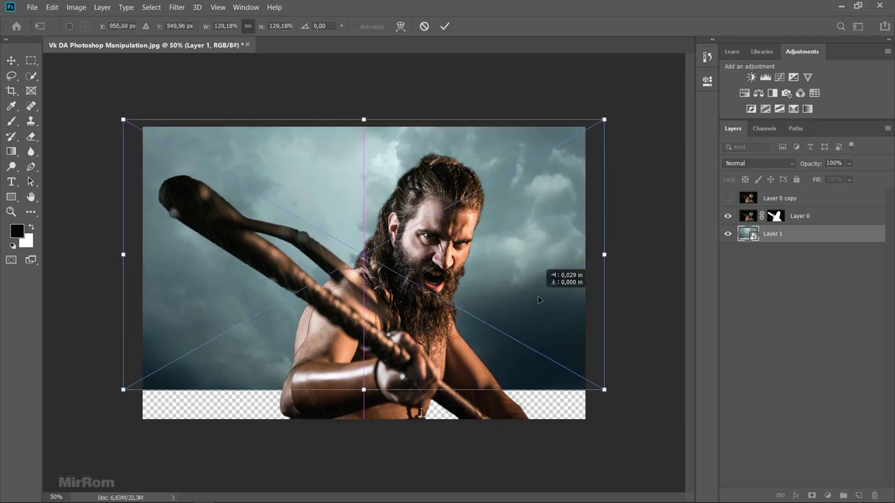
{"action": "left_click_drag", "start_coordinate": [487, 342], "coordinate": [483, 343]}
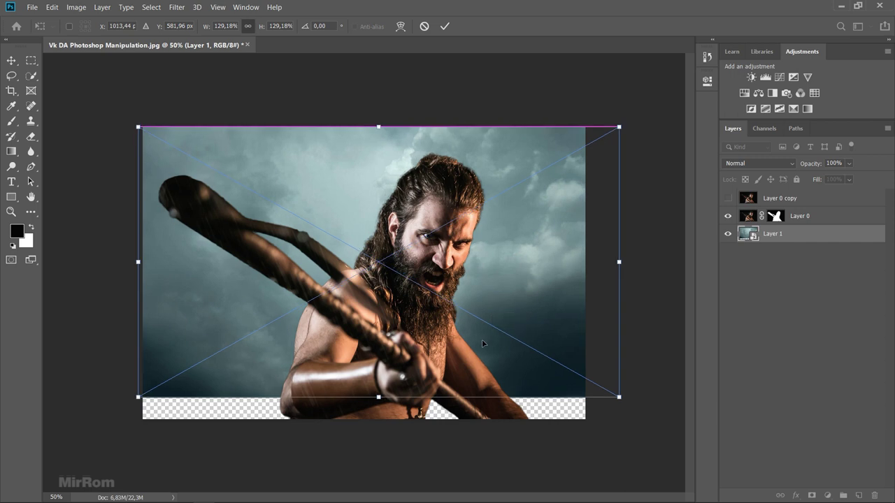
{"action": "left_click_drag", "start_coordinate": [379, 396], "coordinate": [388, 428]}
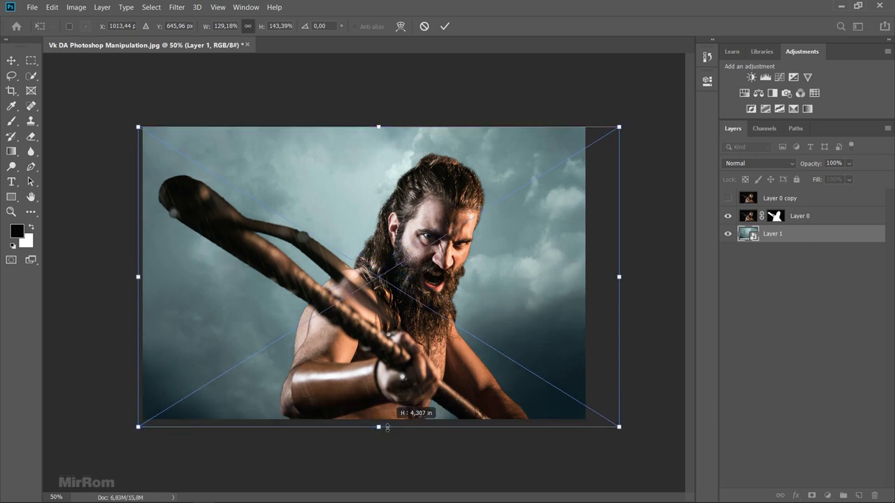
{"action": "left_click_drag", "start_coordinate": [378, 127], "coordinate": [378, 122]}
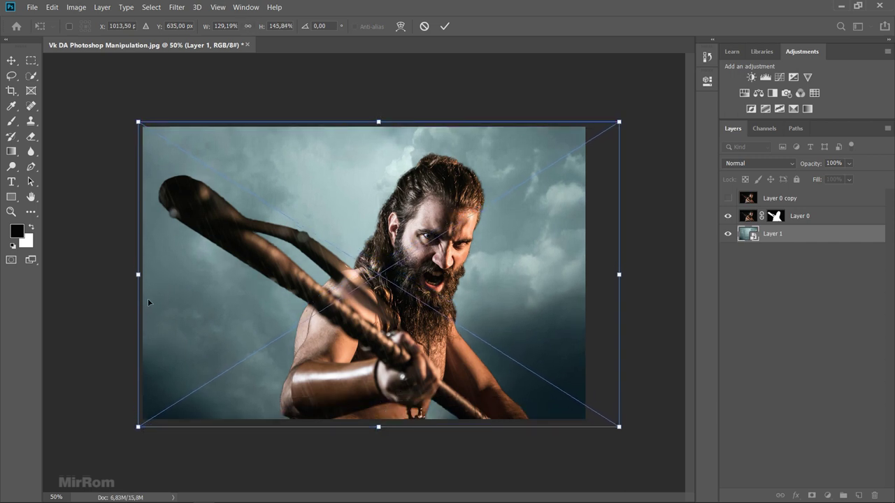
{"action": "left_click_drag", "start_coordinate": [137, 276], "coordinate": [111, 274]}
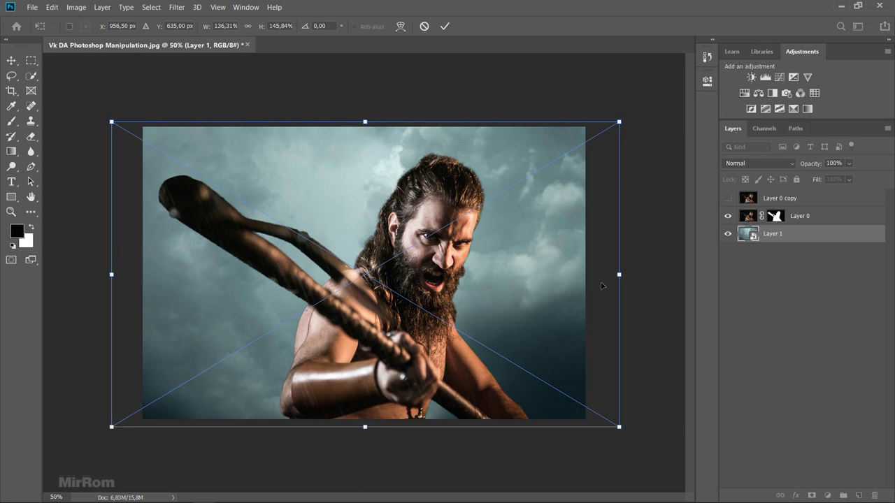
{"action": "left_click_drag", "start_coordinate": [618, 274], "coordinate": [593, 276]}
{"action": "left_click_drag", "start_coordinate": [532, 274], "coordinate": [527, 274]}
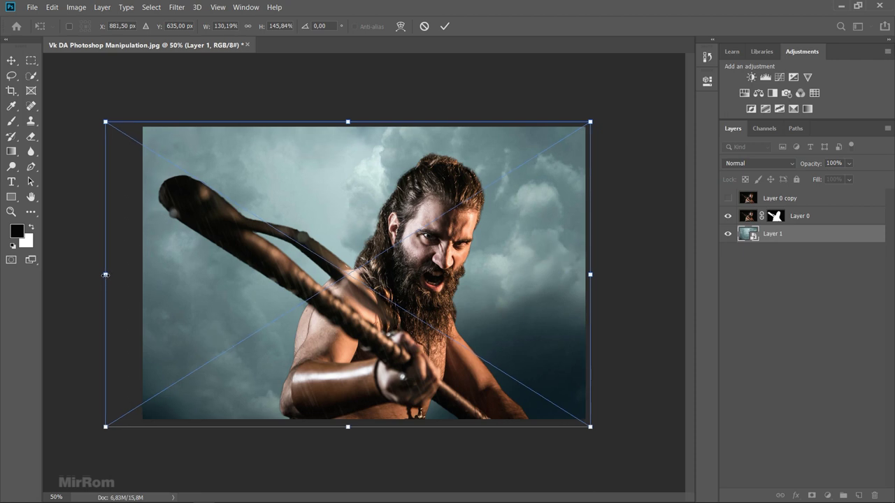
{"action": "left_click_drag", "start_coordinate": [105, 275], "coordinate": [99, 276]}
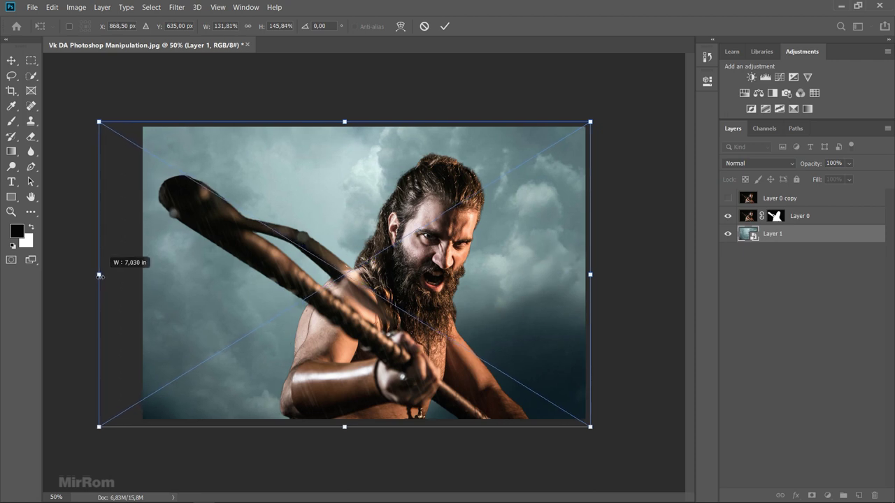
{"action": "left_click", "coordinate": [444, 26]}
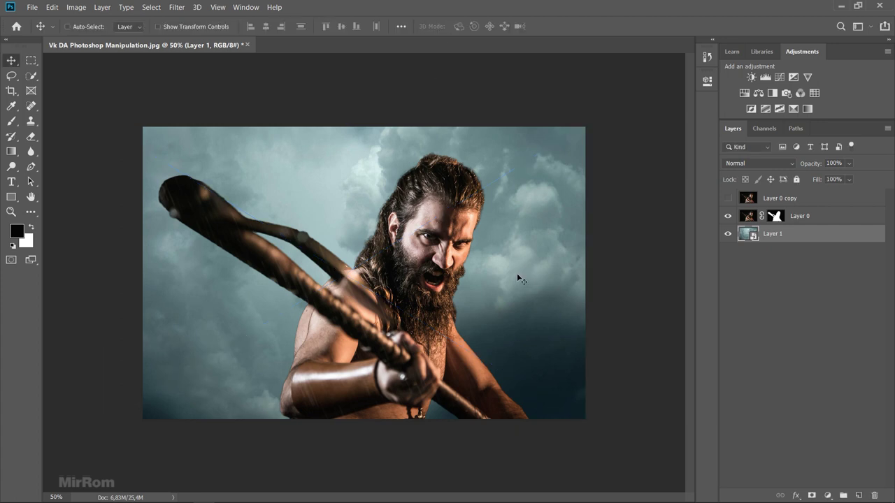
- Convert the warrior's Layer 0 to a smart object
{"action": "left_click", "coordinate": [802, 221]}
{"action": "right_click", "coordinate": [802, 220]}
{"action": "left_click", "coordinate": [741, 172]}
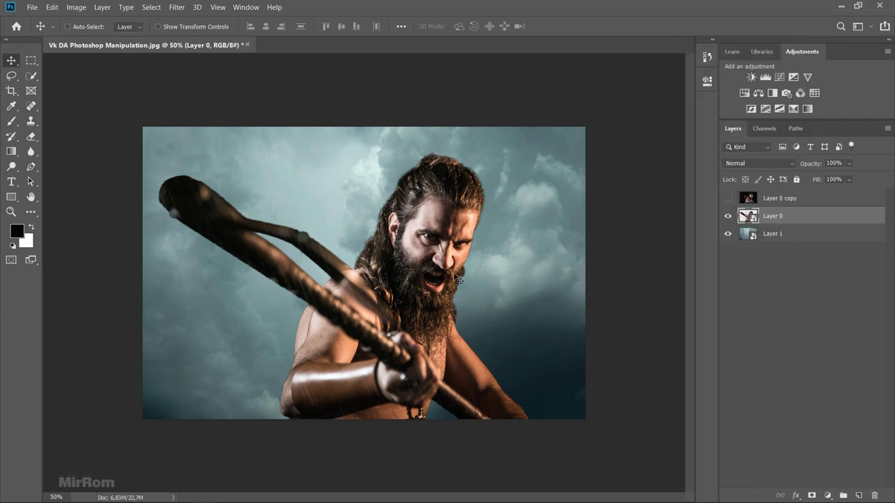
- Apply Camera Raw: Highlights -68, Shadows +56, Whites +24, Blacks +18, Clarity +13, Vibrance -29
{"action": "left_click", "coordinate": [176, 7]}
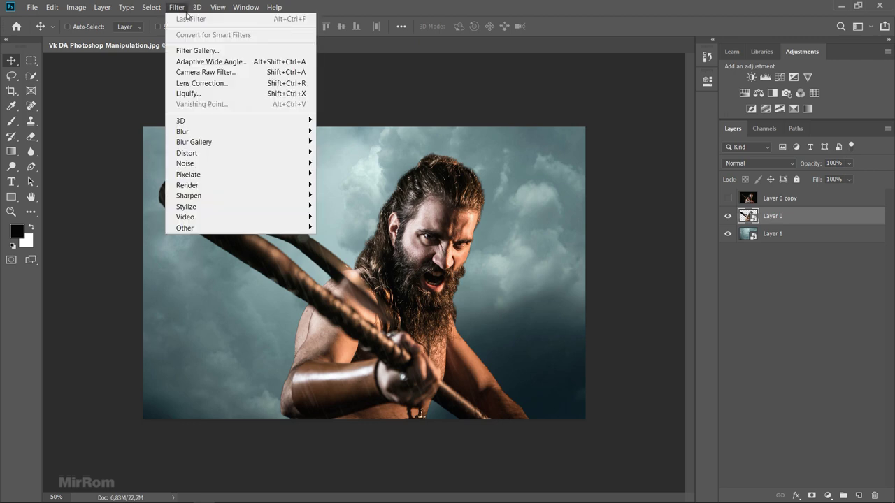
{"action": "left_click", "coordinate": [243, 72]}
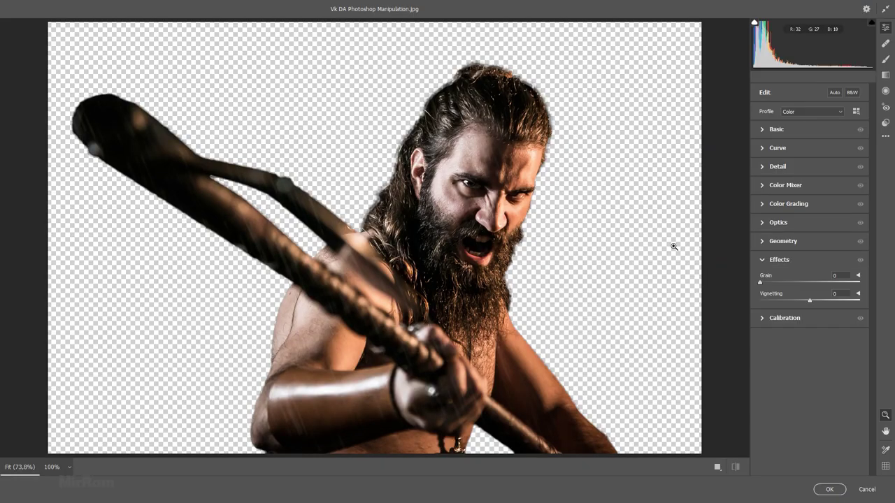
{"action": "left_click", "coordinate": [762, 262]}
{"action": "left_click", "coordinate": [766, 131]}
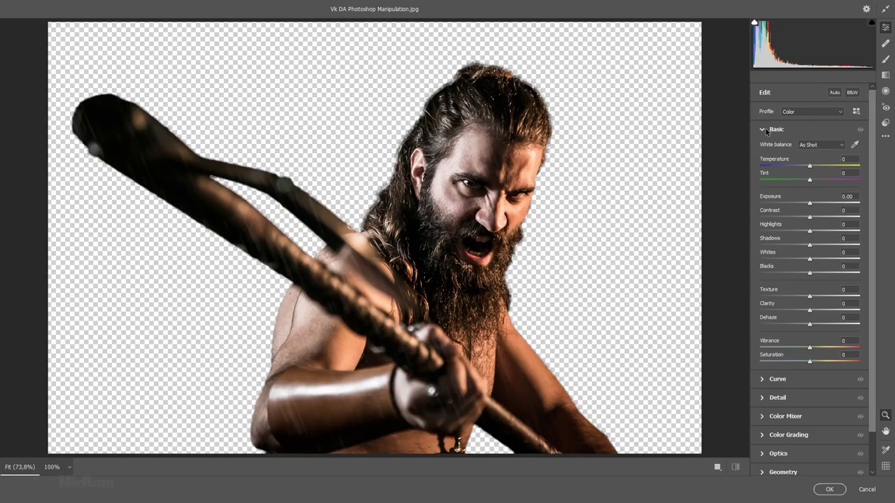
{"action": "left_click", "coordinate": [811, 203]}
{"action": "mouse_move", "coordinate": [810, 231]}
{"action": "left_mouse_down"}
{"action": "mouse_move", "coordinate": [775, 236]}
{"action": "mouse_move", "coordinate": [841, 249]}
{"action": "left_mouse_up"}
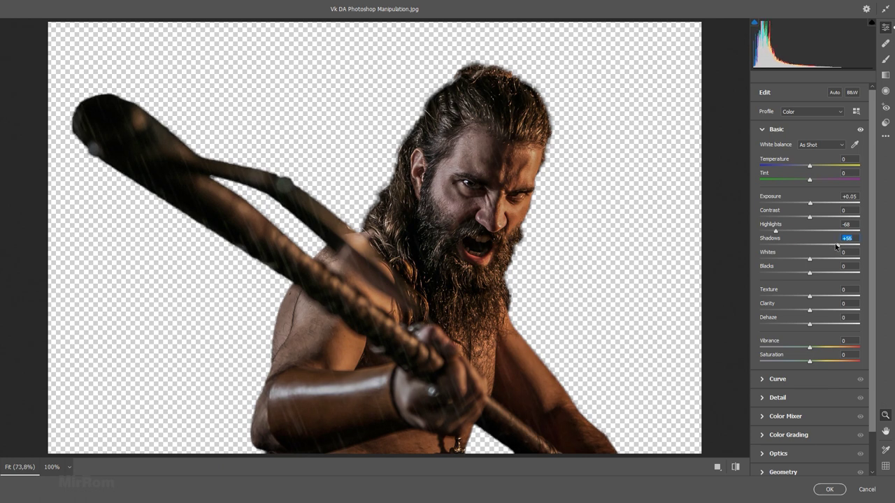
{"action": "left_click_drag", "start_coordinate": [809, 261], "coordinate": [822, 262]}
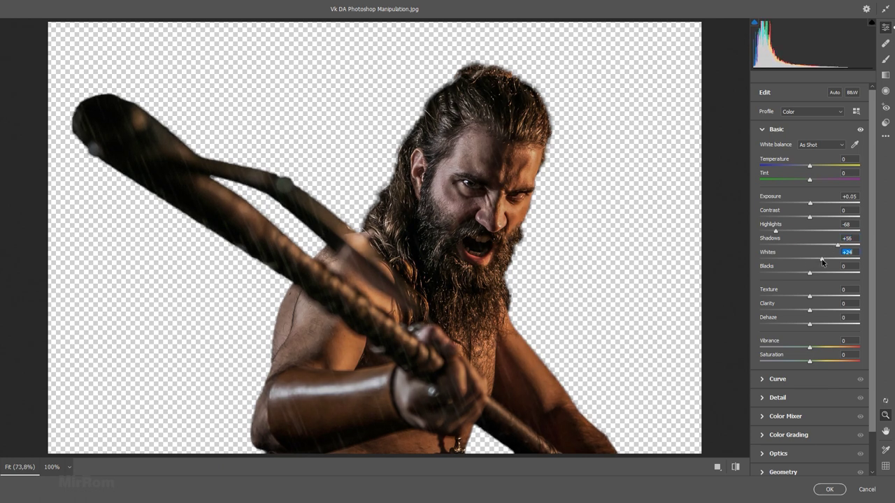
{"action": "left_click_drag", "start_coordinate": [810, 277], "coordinate": [819, 276]}
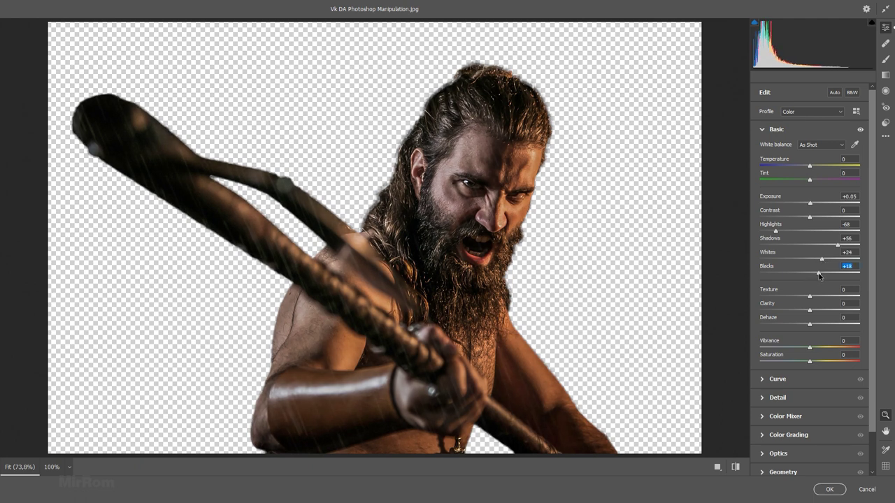
{"action": "left_click_drag", "start_coordinate": [809, 310], "coordinate": [815, 310]}
{"action": "mouse_move", "coordinate": [810, 347]}
{"action": "left_mouse_down"}
{"action": "mouse_move", "coordinate": [800, 352]}
{"action": "mouse_move", "coordinate": [804, 364]}
{"action": "left_mouse_up"}
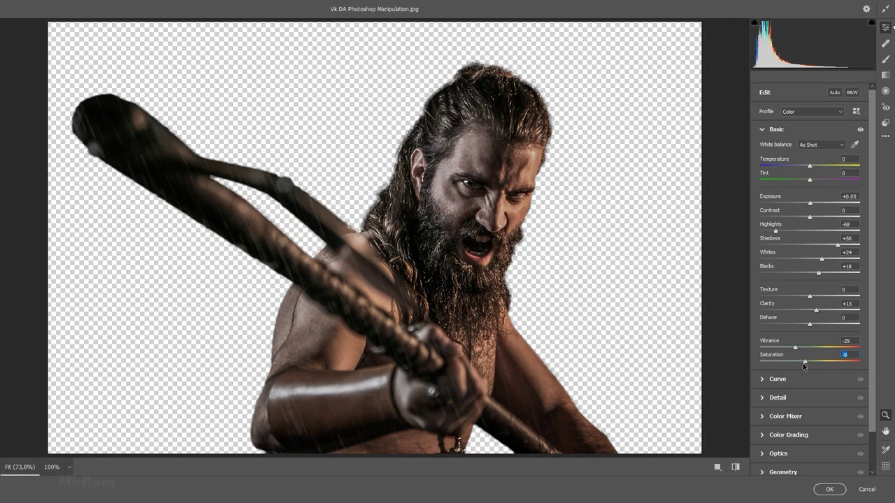
{"action": "left_click", "coordinate": [829, 489]}
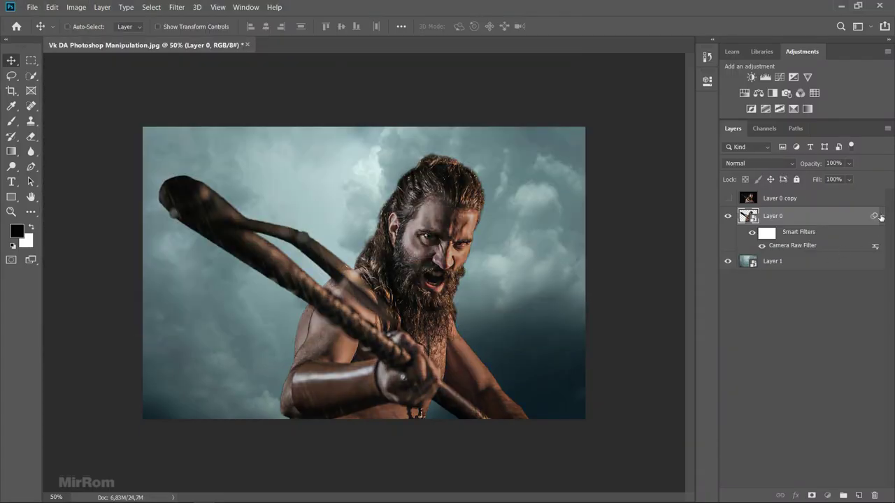
- Collapse Layer 0's Smart Filters list and select the sky Layer 1
{"action": "left_click", "coordinate": [881, 215]}
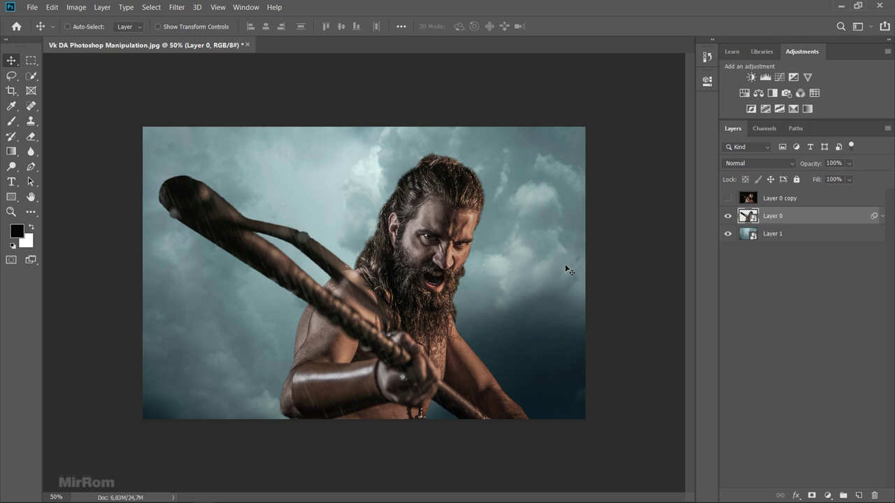
{"action": "left_click", "coordinate": [778, 235]}
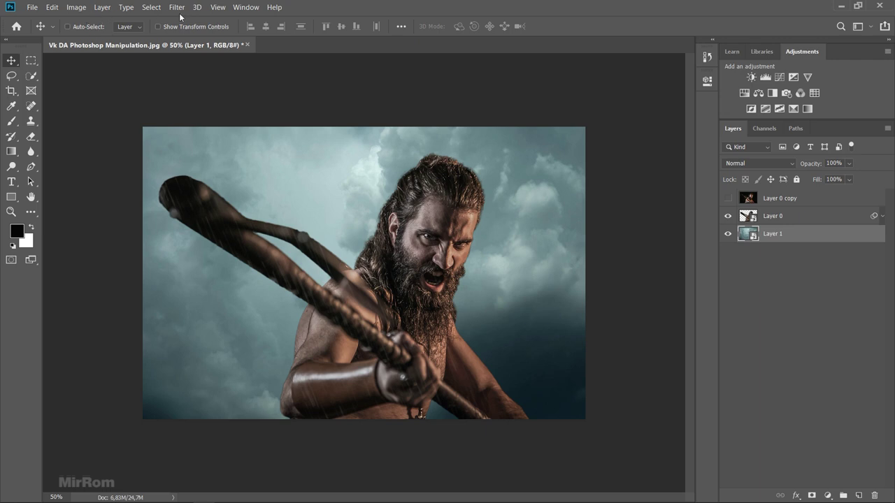
- Apply Hue/Saturation to the sky: Master saturation -62, Cyans -79, Blues -31
{"action": "left_click", "coordinate": [76, 7]}
{"action": "mouse_move", "coordinate": [92, 35]}
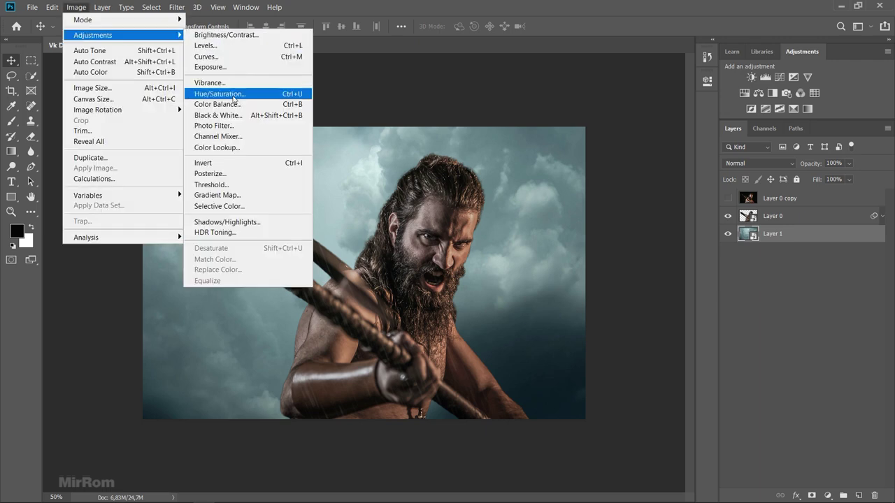
{"action": "left_click", "coordinate": [238, 100]}
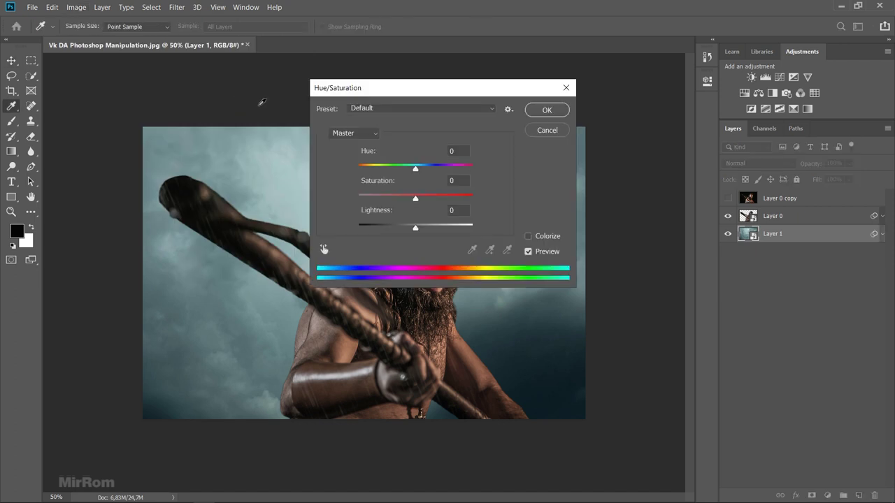
{"action": "left_click_drag", "start_coordinate": [408, 90], "coordinate": [611, 118]}
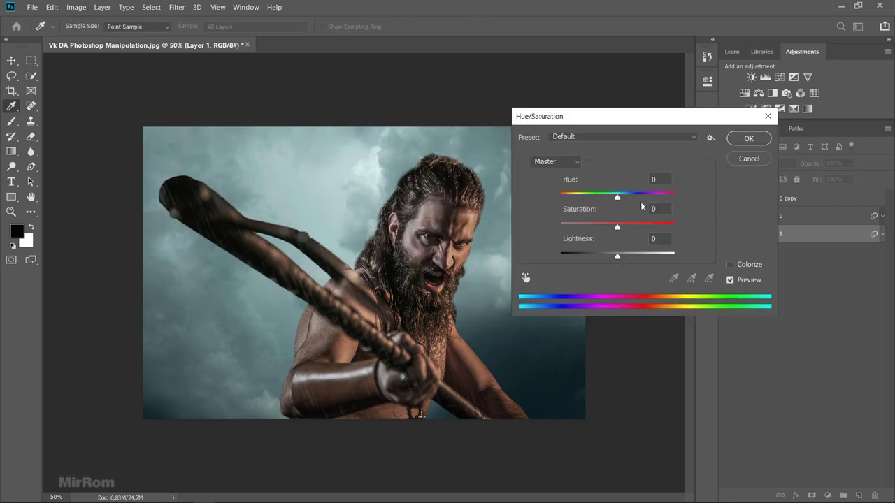
{"action": "left_click_drag", "start_coordinate": [617, 228], "coordinate": [581, 229]}
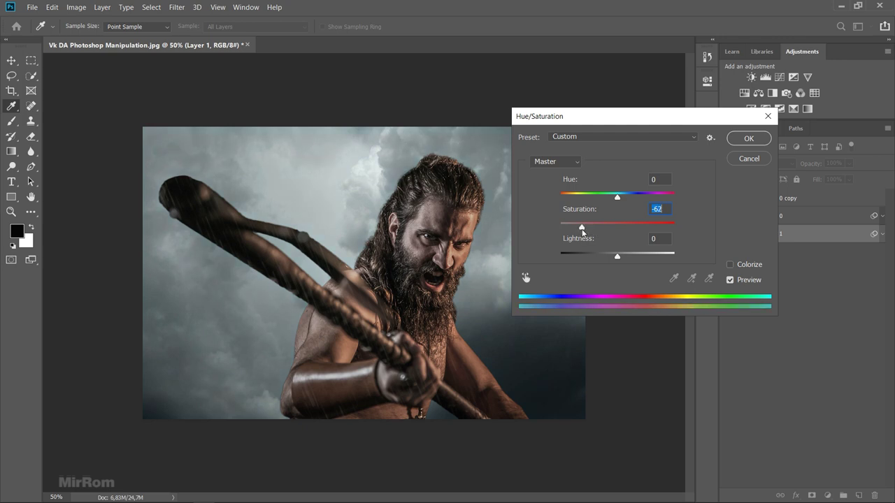
{"action": "left_click", "coordinate": [546, 166]}
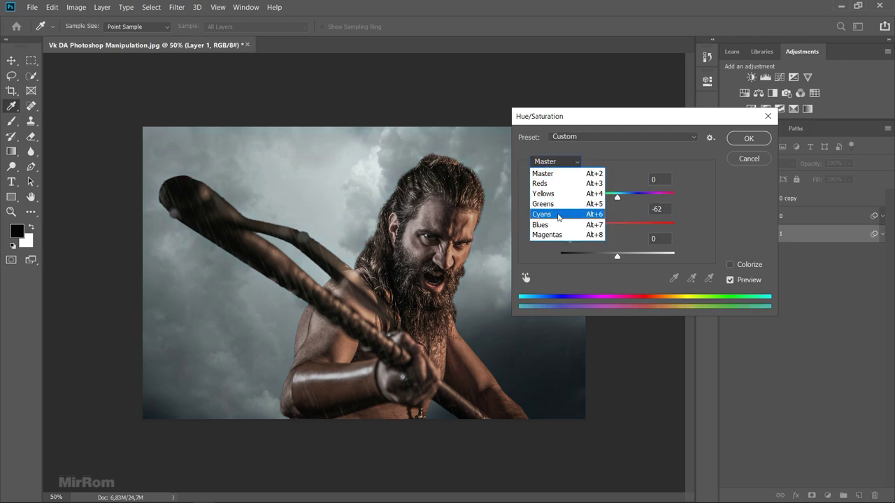
{"action": "left_click", "coordinate": [545, 205]}
{"action": "left_click_drag", "start_coordinate": [617, 228], "coordinate": [573, 229]}
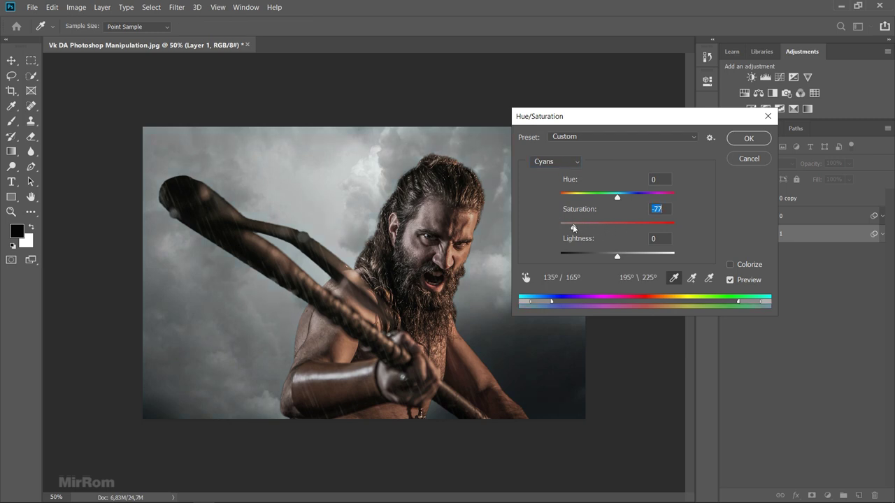
{"action": "left_click", "coordinate": [555, 161]}
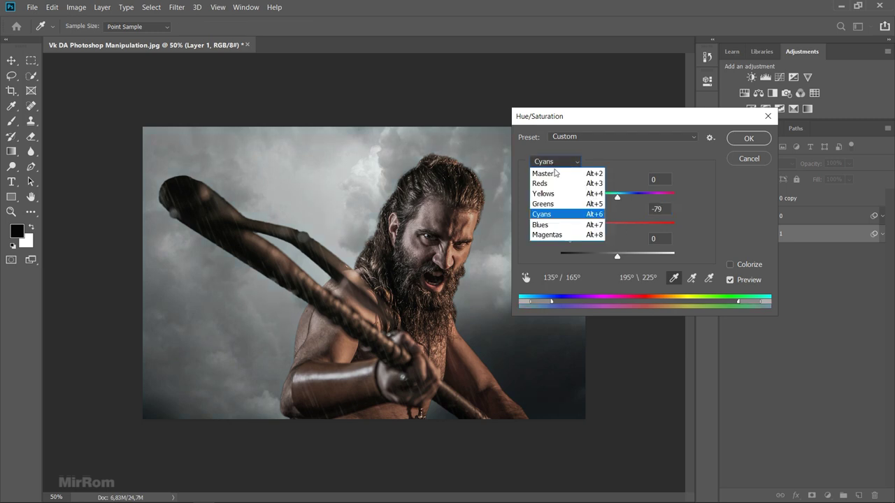
{"action": "left_click", "coordinate": [545, 229]}
{"action": "left_click_drag", "start_coordinate": [617, 227], "coordinate": [600, 229]}
{"action": "left_click", "coordinate": [730, 281]}
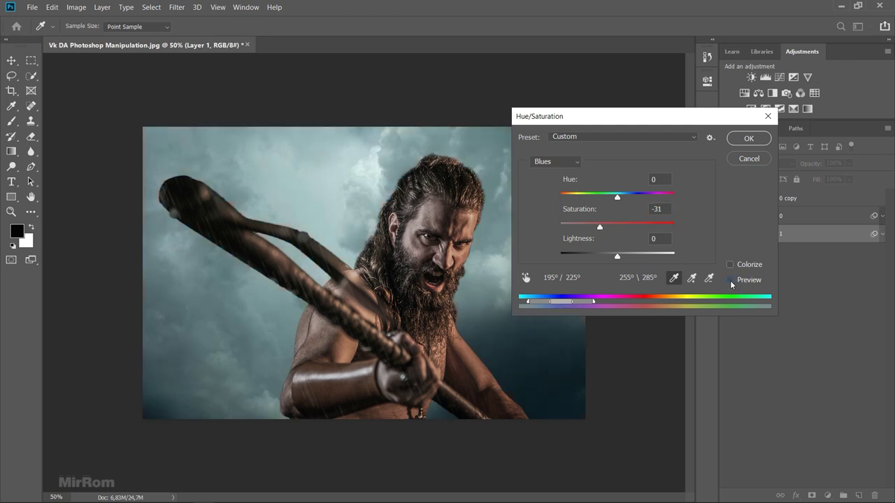
{"action": "left_click", "coordinate": [748, 139]}
{"action": "left_click", "coordinate": [878, 236]}
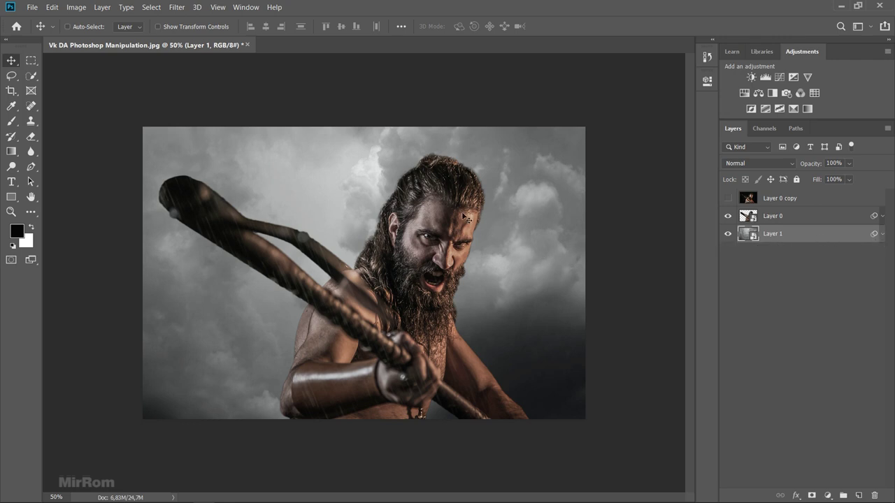
- Apply a two-pin Field Blur to the sky, about 5 px near the head and 8 px lower
{"action": "left_click", "coordinate": [177, 7]}
{"action": "mouse_move", "coordinate": [193, 142]}
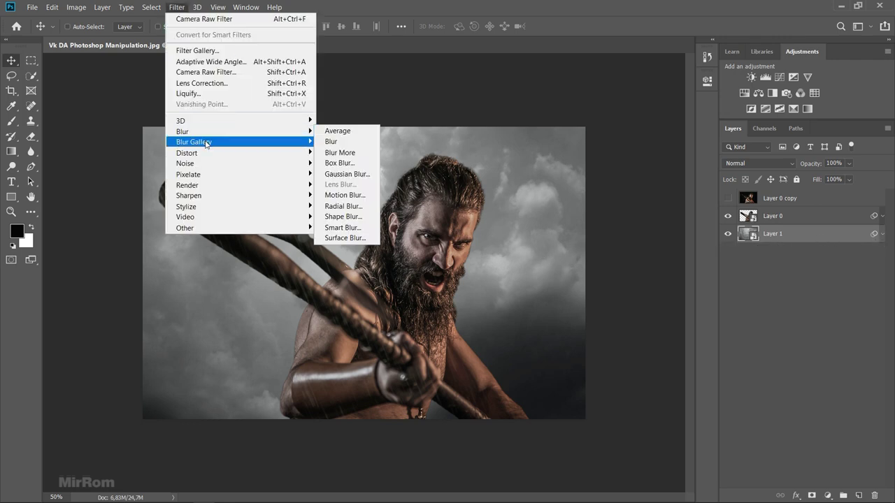
{"action": "left_click", "coordinate": [362, 139]}
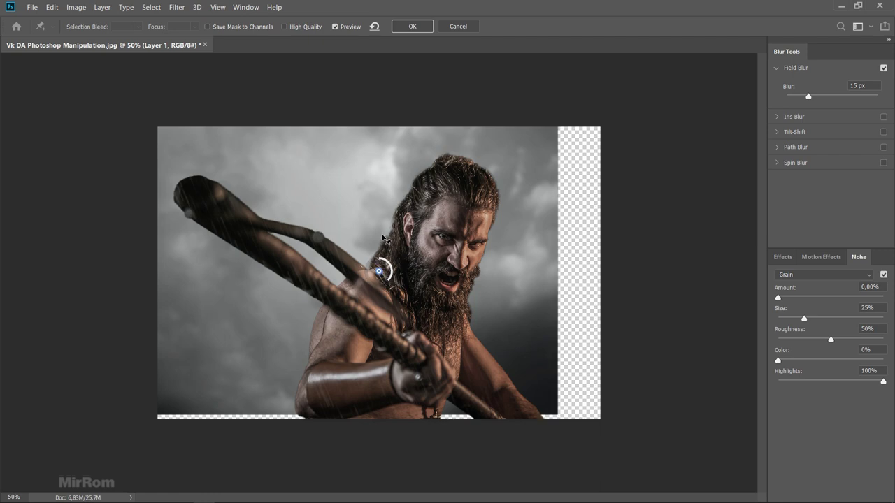
{"action": "left_click_drag", "start_coordinate": [379, 272], "coordinate": [384, 183]}
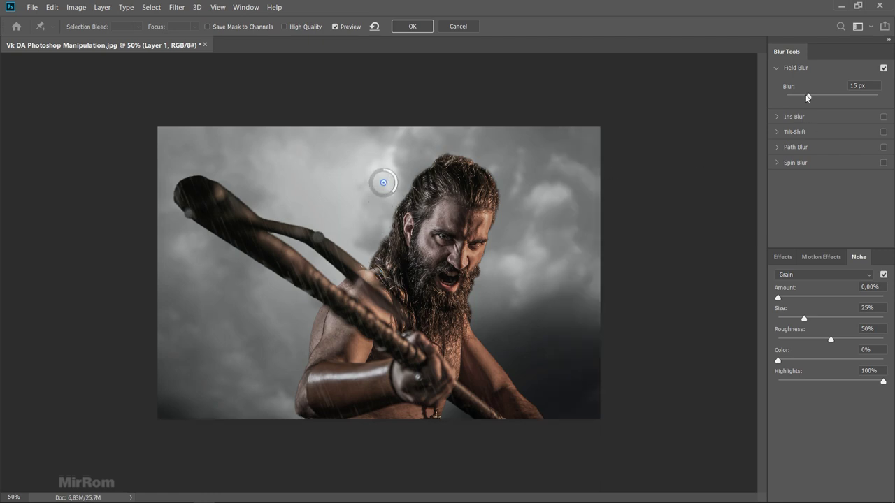
{"action": "left_click_drag", "start_coordinate": [807, 97], "coordinate": [803, 97]}
{"action": "left_click", "coordinate": [382, 360]}
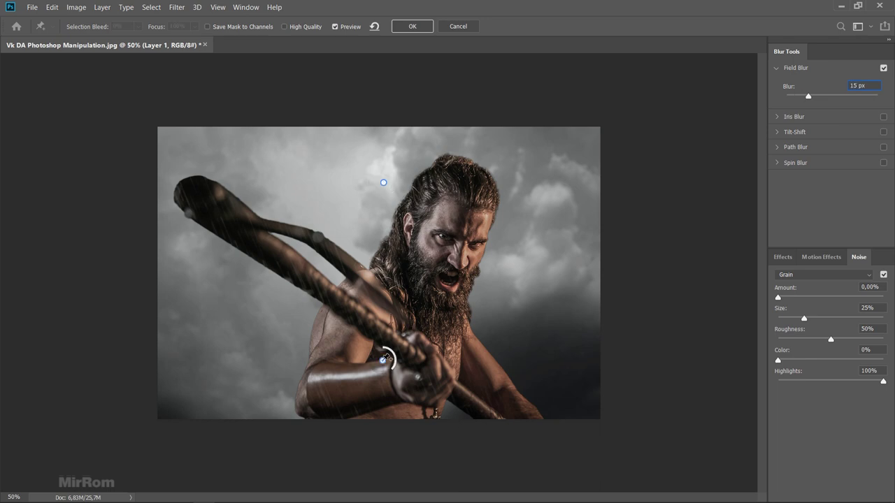
{"action": "left_click_drag", "start_coordinate": [808, 98], "coordinate": [802, 97]}
{"action": "left_click_drag", "start_coordinate": [383, 360], "coordinate": [382, 390]}
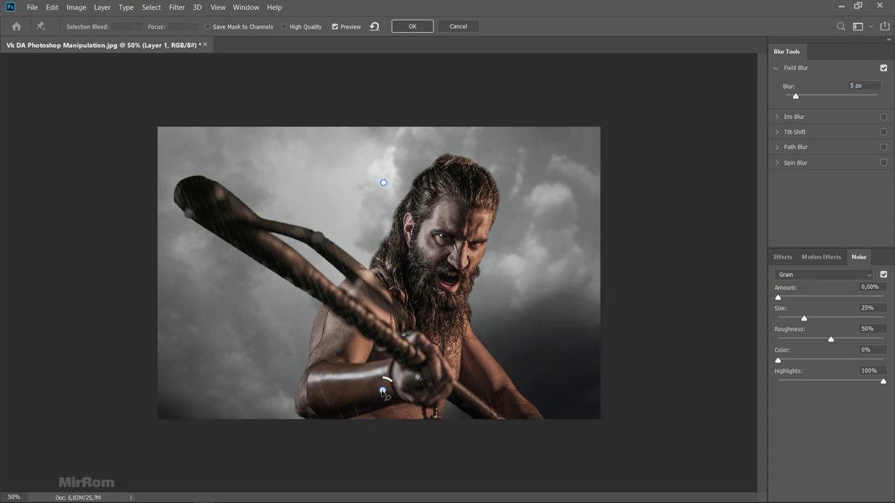
{"action": "left_click_drag", "start_coordinate": [383, 182], "coordinate": [386, 204]}
{"action": "left_click", "coordinate": [412, 26]}
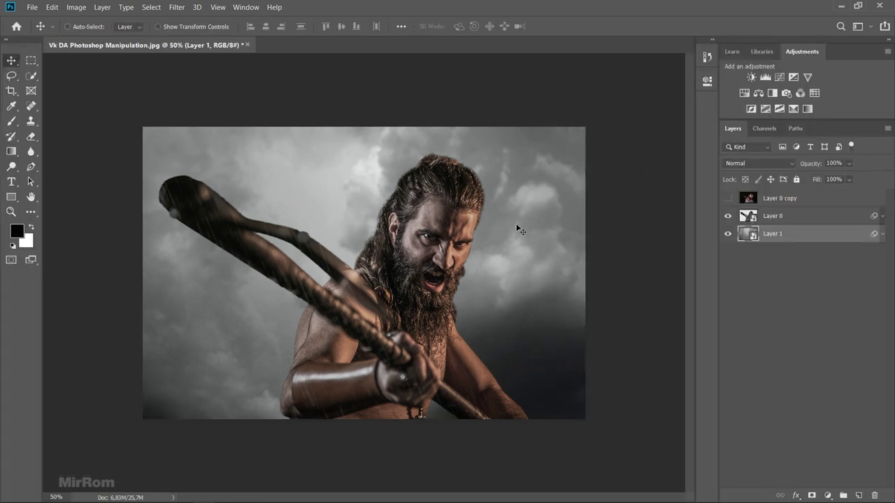
- Add a Curves adjustment clipped to the sky, lowering the white point and midtones to darken it
{"action": "left_click", "coordinate": [778, 77]}
{"action": "left_click", "coordinate": [607, 276]}
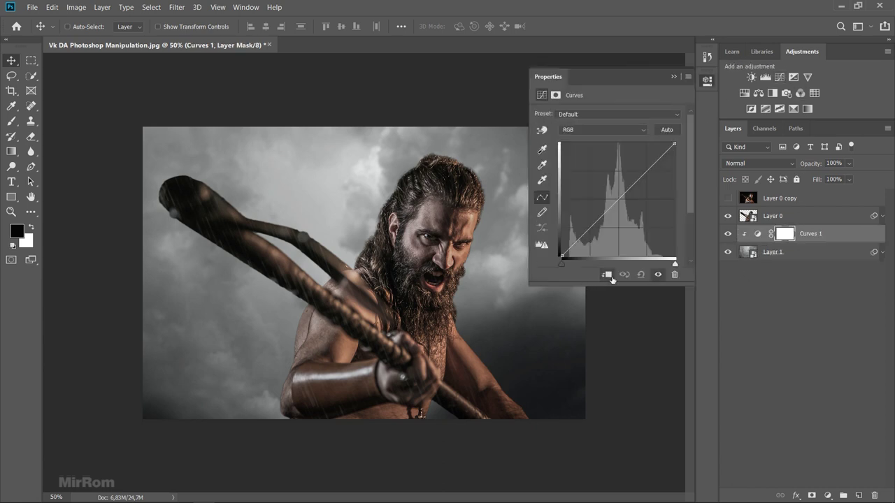
{"action": "left_click_drag", "start_coordinate": [674, 145], "coordinate": [675, 170]}
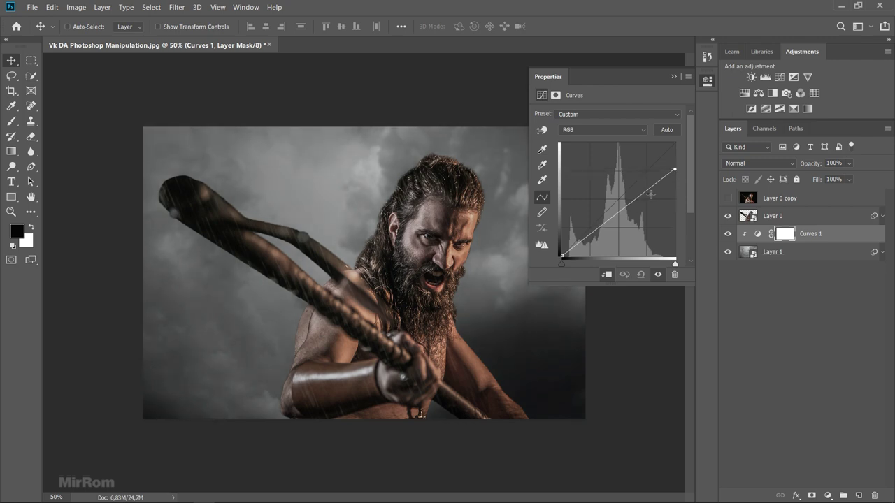
{"action": "left_click_drag", "start_coordinate": [617, 213], "coordinate": [622, 225]}
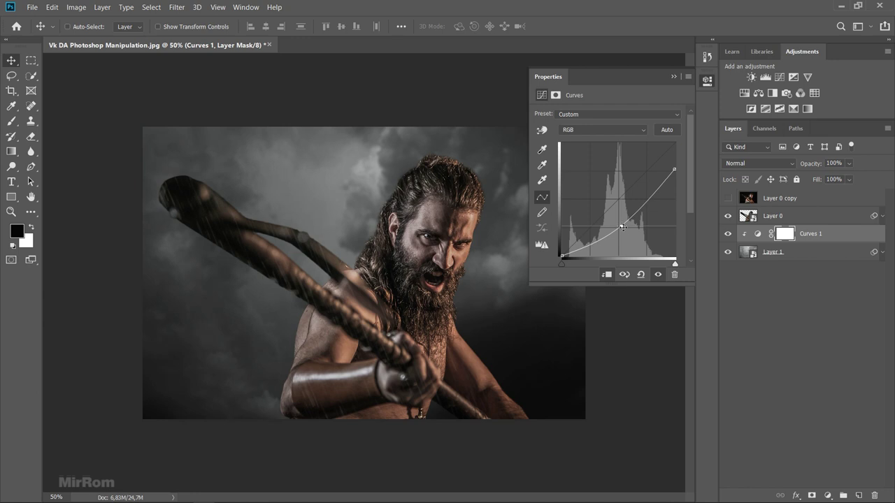
{"action": "left_click_drag", "start_coordinate": [622, 227], "coordinate": [621, 226]}
{"action": "left_click", "coordinate": [657, 274]}
{"action": "left_click", "coordinate": [657, 274]}
{"action": "left_click", "coordinate": [673, 77]}
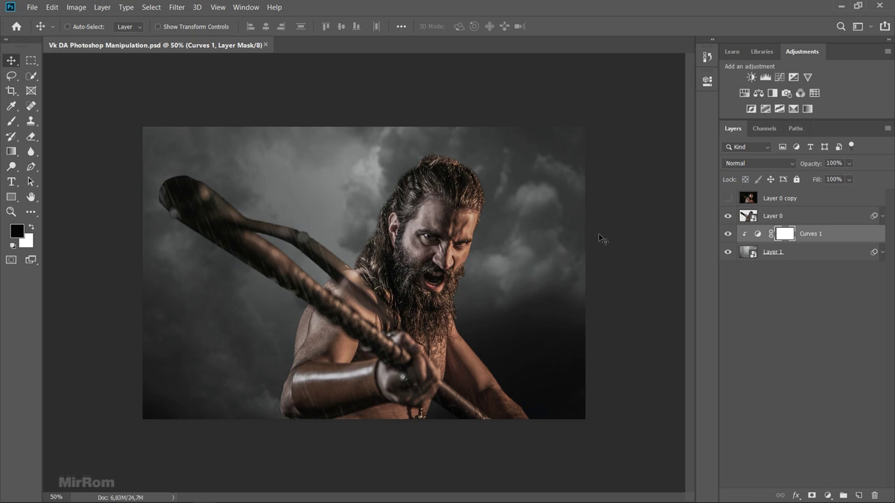
{"action": "left_click", "coordinate": [783, 217]}
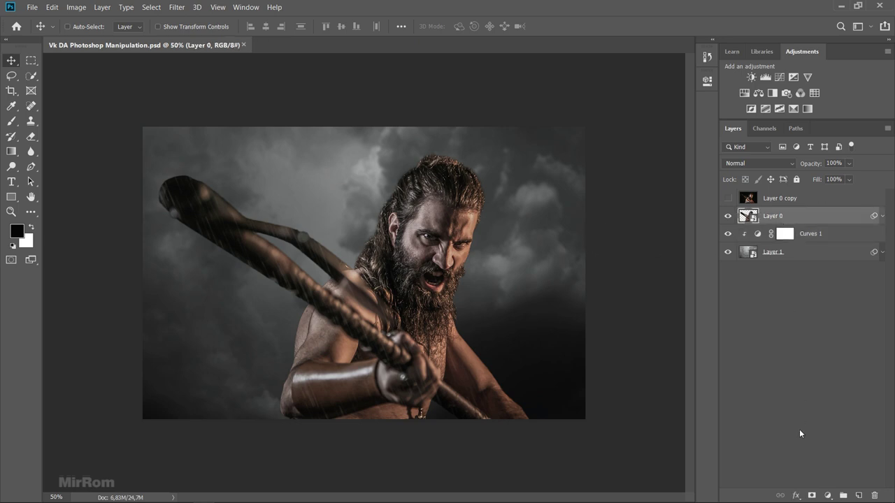
- Add Layer 2 clipped to Layer 0 and choose an enlarged soft Brush
{"action": "left_click", "coordinate": [858, 495]}
{"action": "left_click", "coordinate": [796, 224], "text": "alt"}
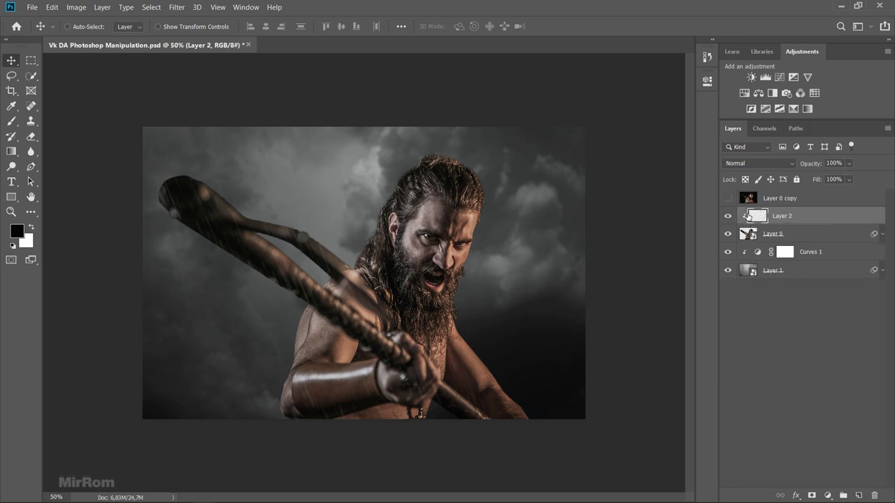
{"action": "right_click", "coordinate": [11, 120]}
{"action": "left_click", "coordinate": [63, 119]}
{"action": "right_click", "coordinate": [327, 189]}
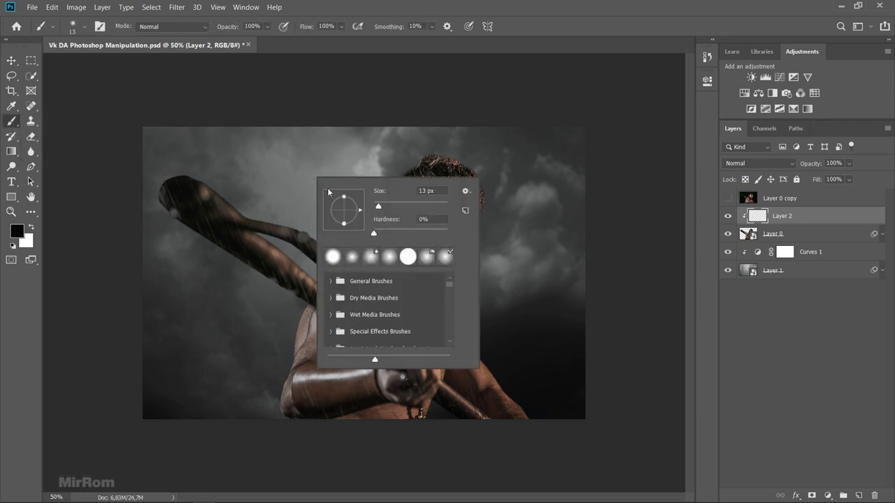
{"action": "left_click_drag", "start_coordinate": [382, 205], "coordinate": [387, 209]}
{"action": "left_click", "coordinate": [515, 207]}
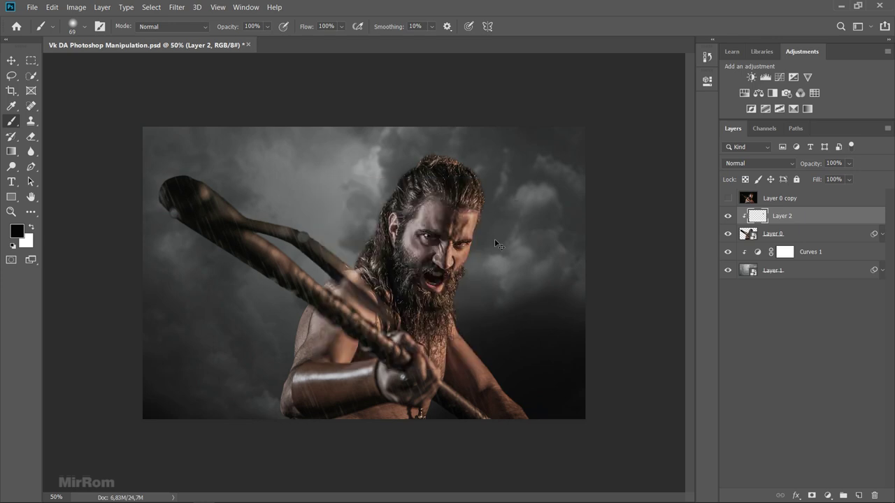
- Sample a dark brown skin tone from the warrior's forehead as the foreground colour
{"action": "left_click", "coordinate": [18, 231]}
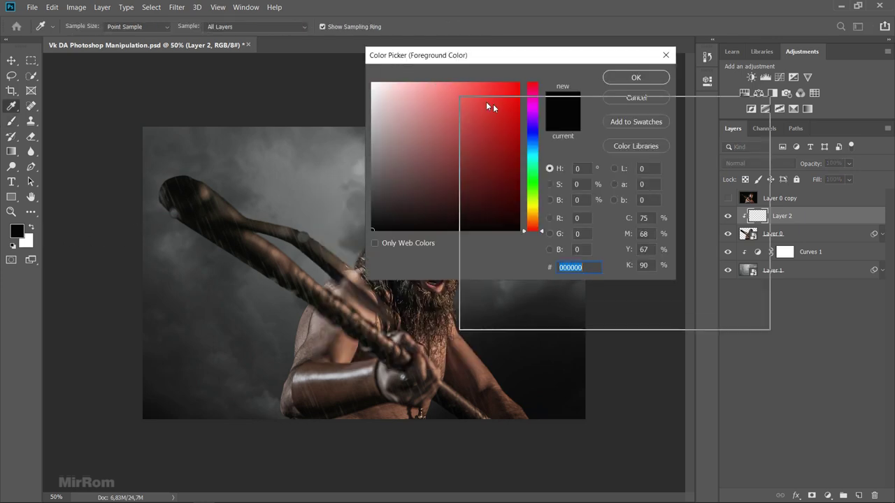
{"action": "left_click_drag", "start_coordinate": [489, 105], "coordinate": [538, 112]}
{"action": "left_click", "coordinate": [456, 221]}
{"action": "left_click", "coordinate": [457, 220]}
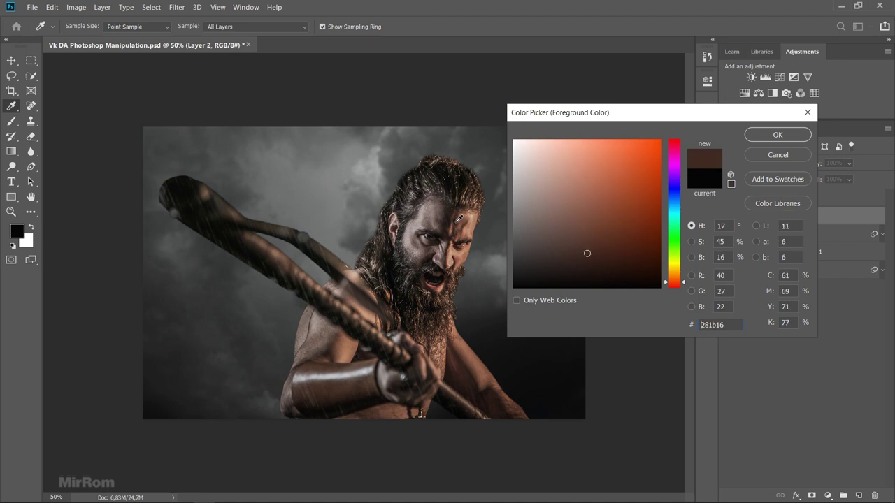
{"action": "left_click", "coordinate": [447, 218]}
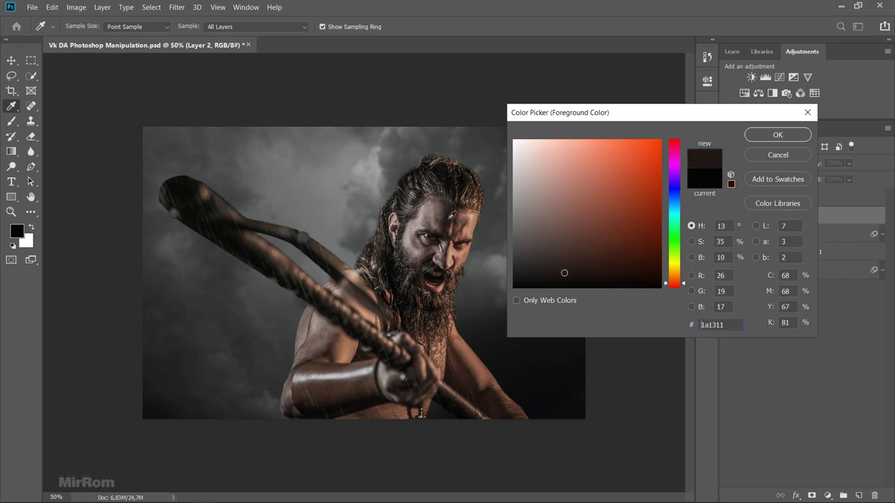
{"action": "left_click", "coordinate": [453, 217]}
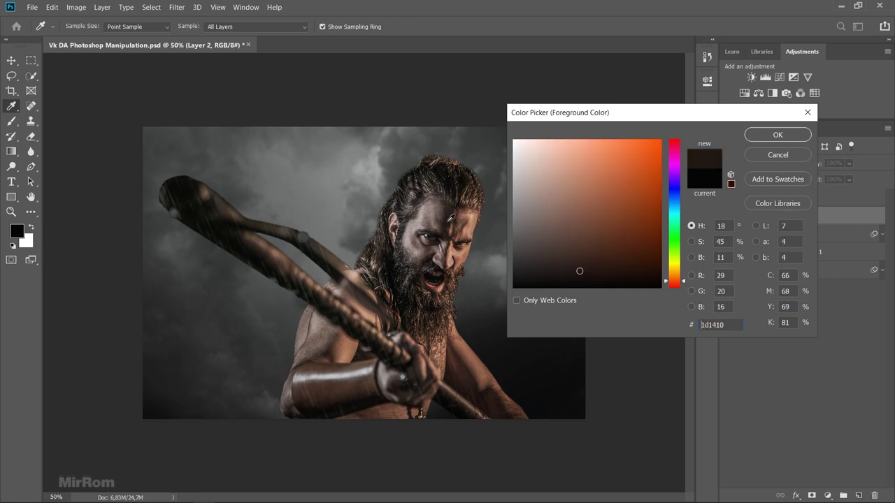
{"action": "left_click", "coordinate": [453, 218]}
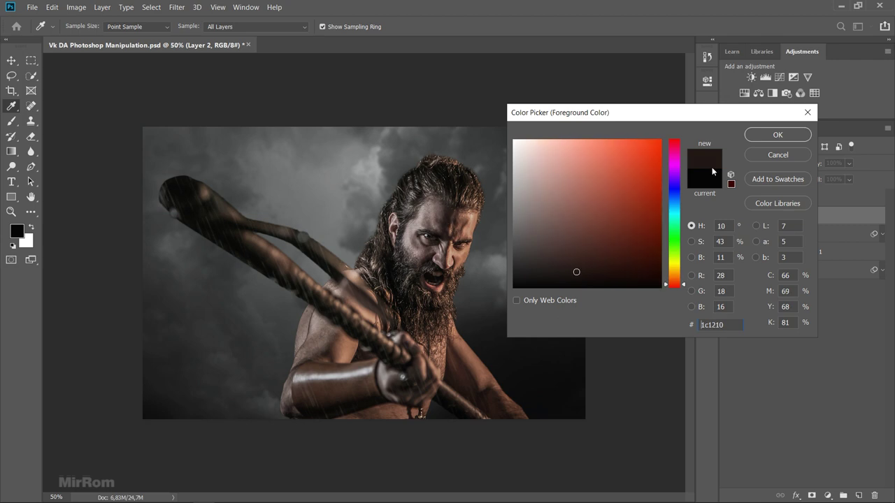
{"action": "left_click", "coordinate": [769, 135]}
- Set brush opacity to 46% and switch to a slightly darker brown
{"action": "key", "text": "b"}
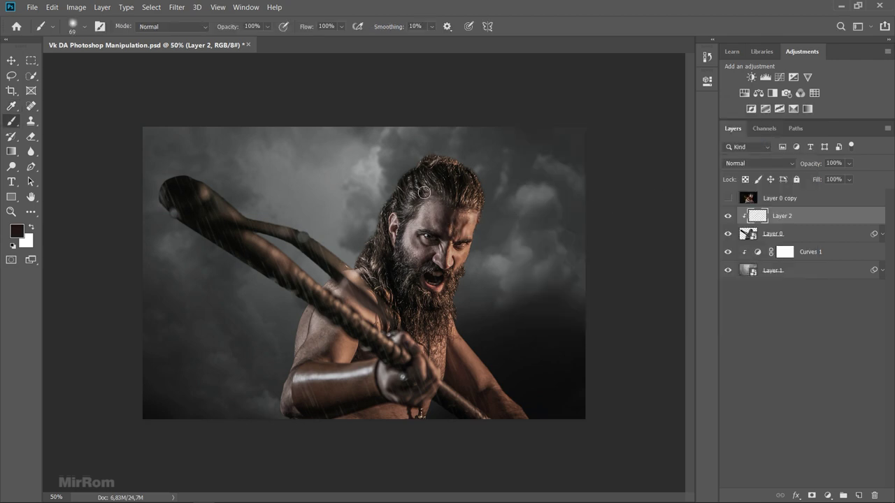
{"action": "left_click_drag", "start_coordinate": [266, 27], "coordinate": [250, 41]}
{"action": "left_click", "coordinate": [464, 227]}
{"action": "left_click", "coordinate": [19, 234]}
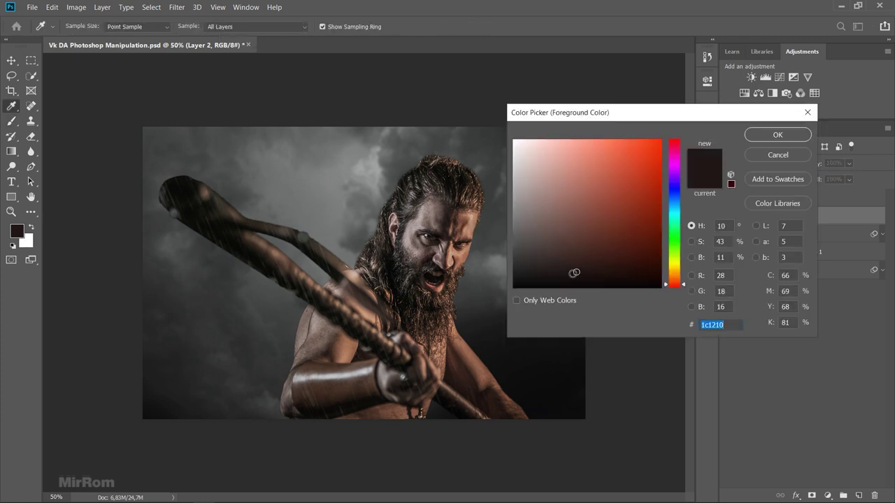
{"action": "left_click_drag", "start_coordinate": [574, 273], "coordinate": [569, 275]}
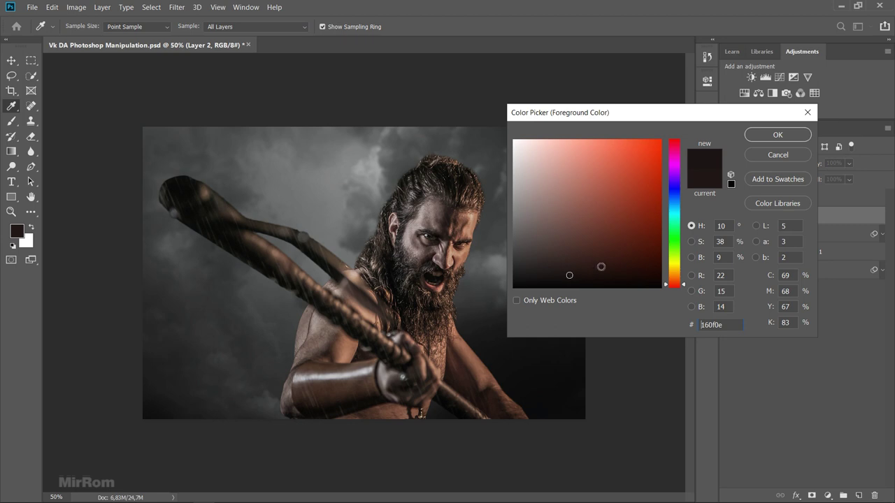
{"action": "left_click", "coordinate": [754, 138]}
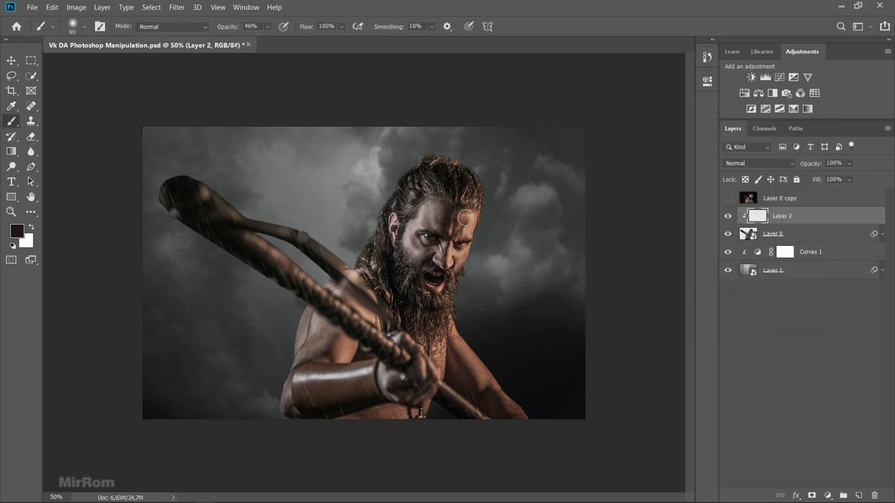
- Paint a first shadow around the eye and cheek and set Layer 2 to Multiply
{"action": "mouse_move", "coordinate": [466, 218]}
{"action": "left_mouse_down"}
{"action": "mouse_move", "coordinate": [471, 229]}
{"action": "mouse_move", "coordinate": [485, 199]}
{"action": "left_mouse_up"}
{"action": "key", "text": "bracketright"}
{"action": "key", "text": "bracketright"}
{"action": "key", "text": "bracketright"}
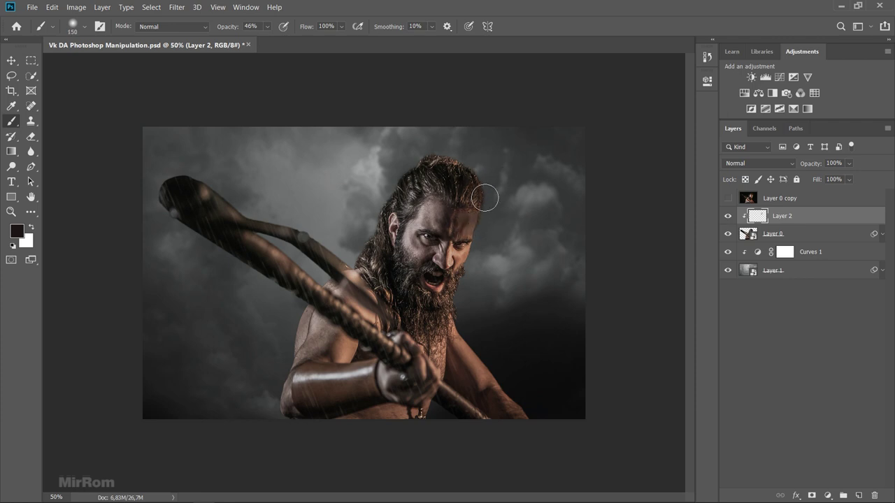
{"action": "key", "text": "bracketleft"}
{"action": "key", "text": "bracketleft"}
{"action": "key", "text": "bracketleft"}
{"action": "left_click", "coordinate": [743, 165]}
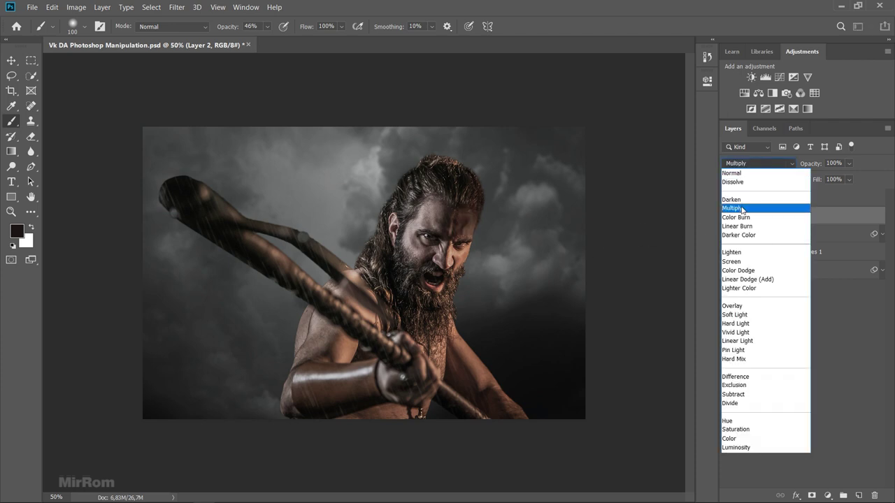
{"action": "left_click", "coordinate": [742, 209]}
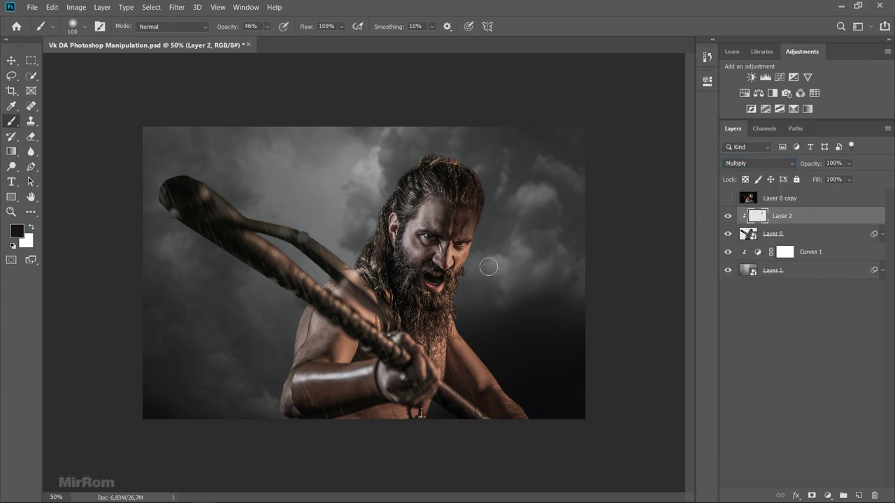
- Zoom in and darken the cheeks, right eye, forehead and hairline
{"action": "mouse_move", "coordinate": [464, 260]}
{"action": "left_mouse_down"}
{"action": "mouse_move", "coordinate": [478, 248]}
{"action": "mouse_move", "coordinate": [452, 309]}
{"action": "left_mouse_up"}
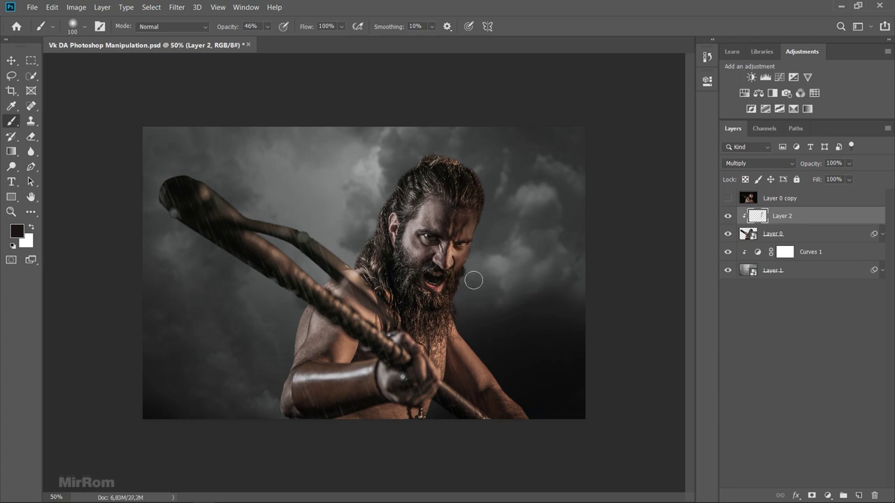
{"action": "left_click", "coordinate": [472, 280], "text": "ctrl"}
{"action": "left_click", "coordinate": [505, 280], "text": "ctrl"}
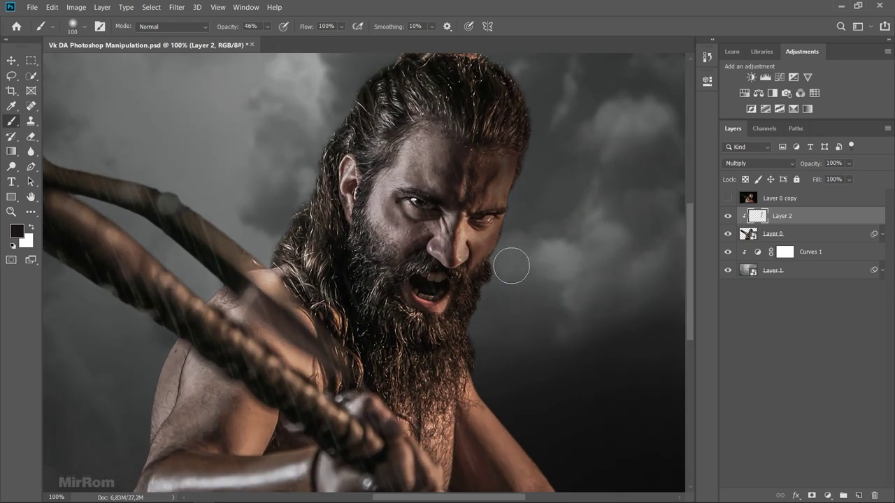
{"action": "key", "text": "bracketleft"}
{"action": "key", "text": "bracketleft"}
{"action": "key", "text": "bracketleft"}
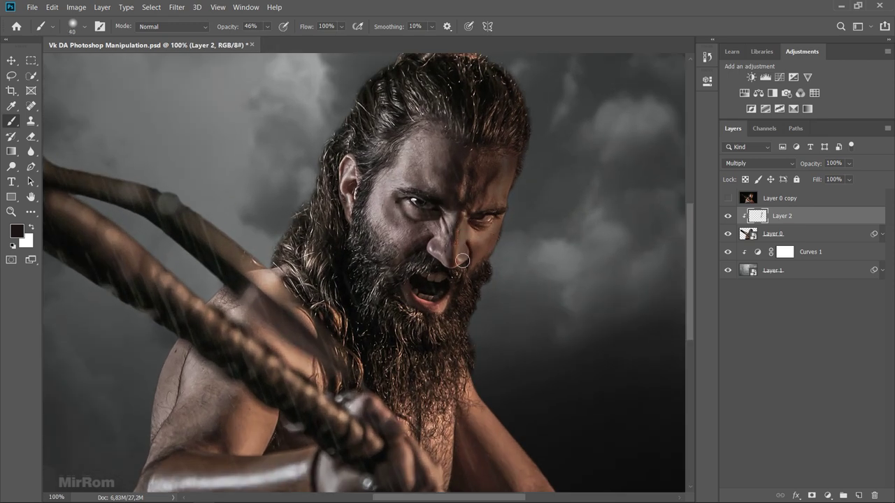
{"action": "key", "text": "bracketleft"}
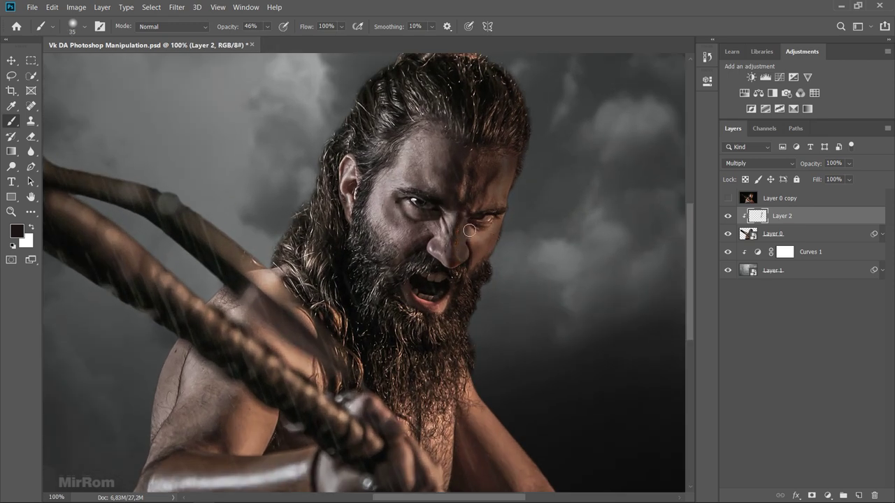
{"action": "key", "text": "bracketright"}
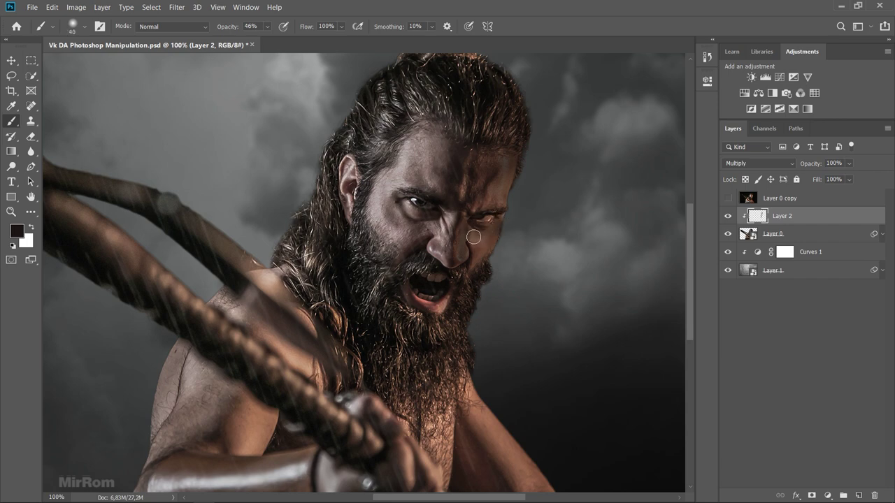
{"action": "left_click_drag", "start_coordinate": [491, 229], "coordinate": [478, 235]}
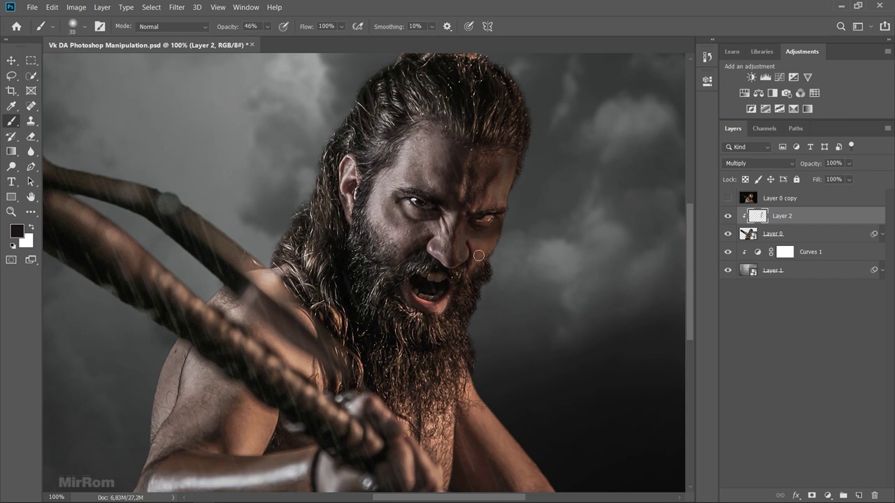
{"action": "key", "text": "bracketright"}
{"action": "key", "text": "bracketright"}
{"action": "key", "text": "bracketright"}
{"action": "key", "text": "bracketright"}
{"action": "key", "text": "bracketright"}
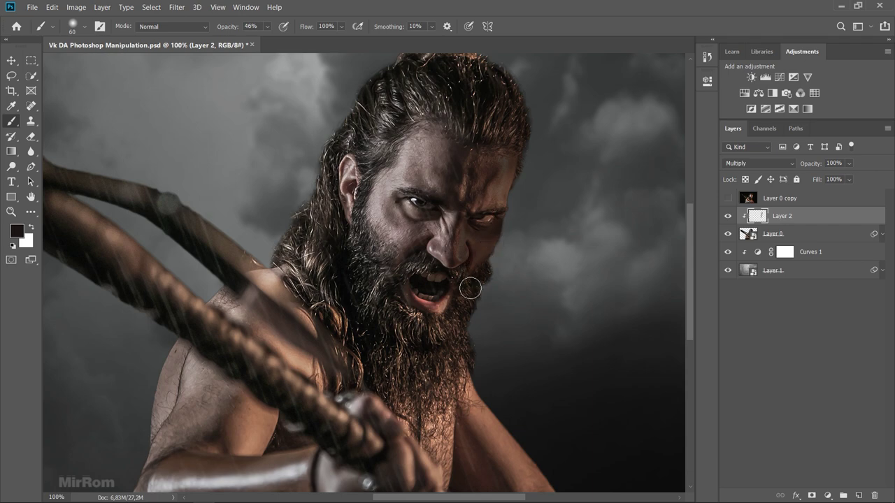
{"action": "left_click_drag", "start_coordinate": [495, 175], "coordinate": [482, 151]}
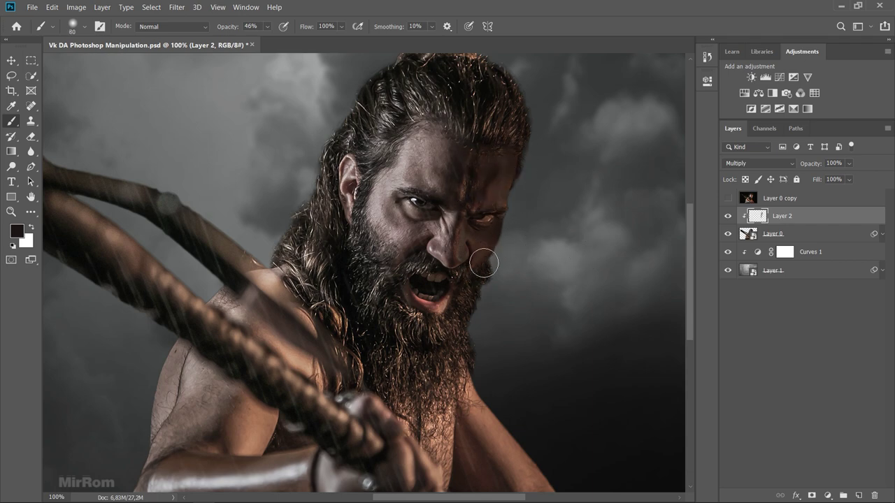
{"action": "left_click_drag", "start_coordinate": [480, 259], "coordinate": [485, 279]}
{"action": "key", "text": "bracketright"}
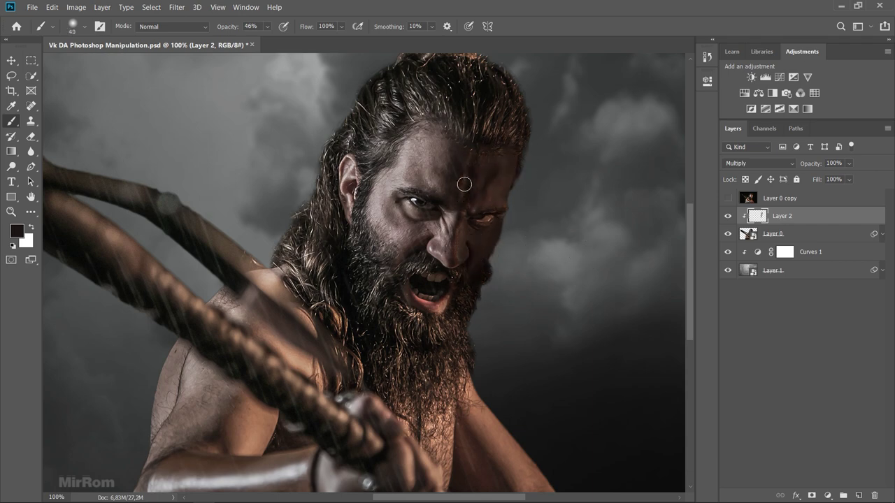
{"action": "left_click_drag", "start_coordinate": [533, 86], "coordinate": [488, 139]}
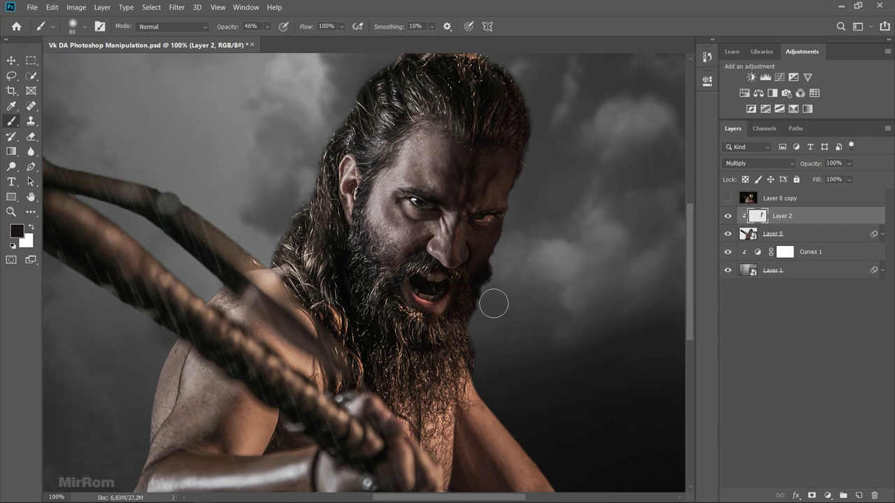
- Darken the beard below the mouth, the chest and the belly under the arm
{"action": "scroll", "coordinate": [482, 326], "scroll_direction": "down", "scroll_amount": 3}
{"action": "key", "text": "bracketright"}
{"action": "key", "text": "bracketright"}
{"action": "key", "text": "bracketright"}
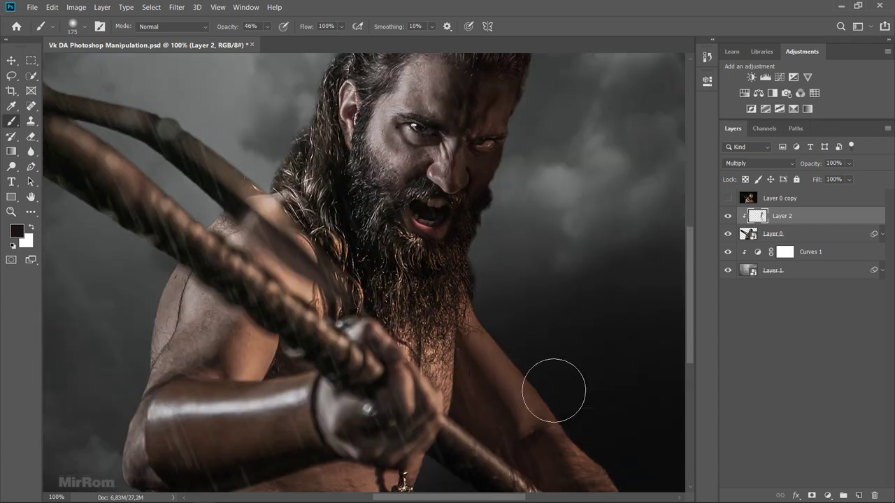
{"action": "key", "text": "bracketleft"}
{"action": "key", "text": "bracketleft"}
{"action": "key", "text": "bracketleft"}
{"action": "left_click_drag", "start_coordinate": [413, 242], "coordinate": [432, 357]}
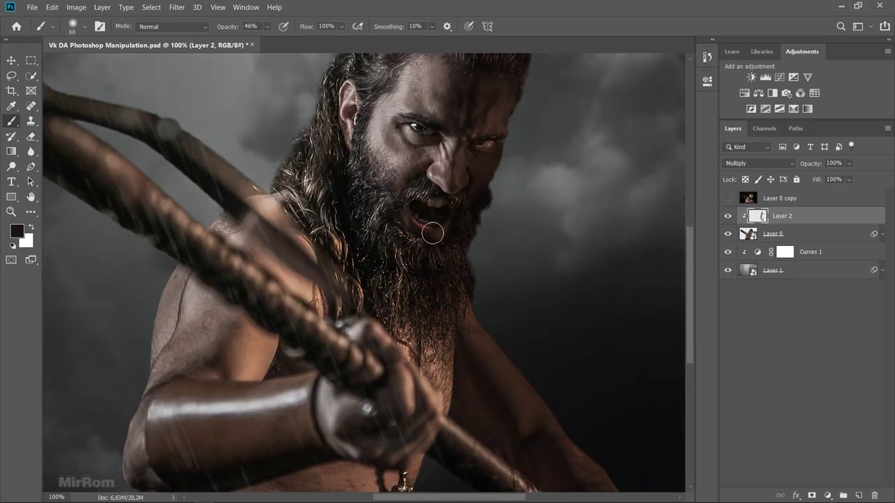
{"action": "key", "text": "bracketright"}
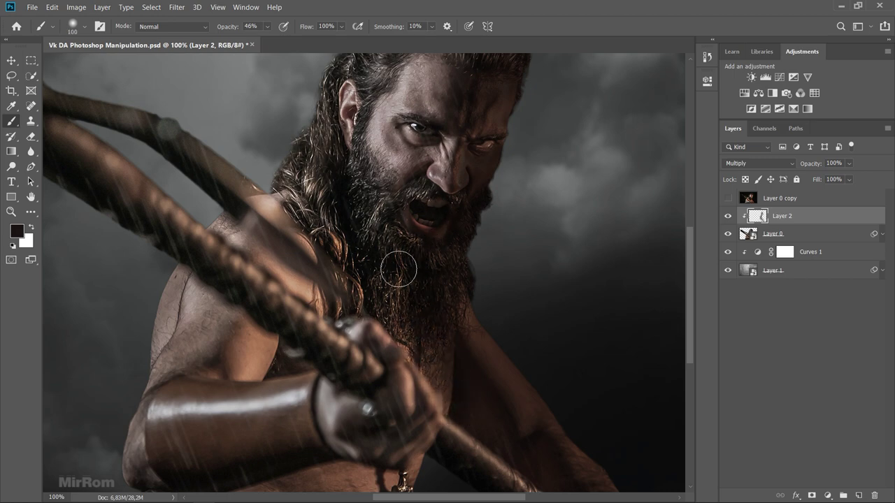
{"action": "left_click_drag", "start_coordinate": [449, 366], "coordinate": [503, 427]}
{"action": "scroll", "coordinate": [548, 447], "scroll_direction": "down", "scroll_amount": 3}
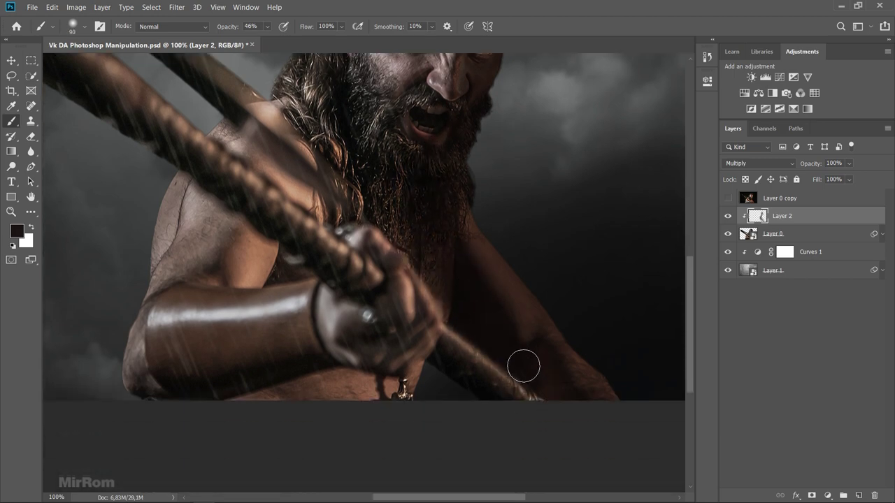
{"action": "key", "text": "bracketright"}
{"action": "key", "text": "bracketright"}
{"action": "key", "text": "bracketright"}
{"action": "left_click_drag", "start_coordinate": [458, 387], "coordinate": [247, 401]}
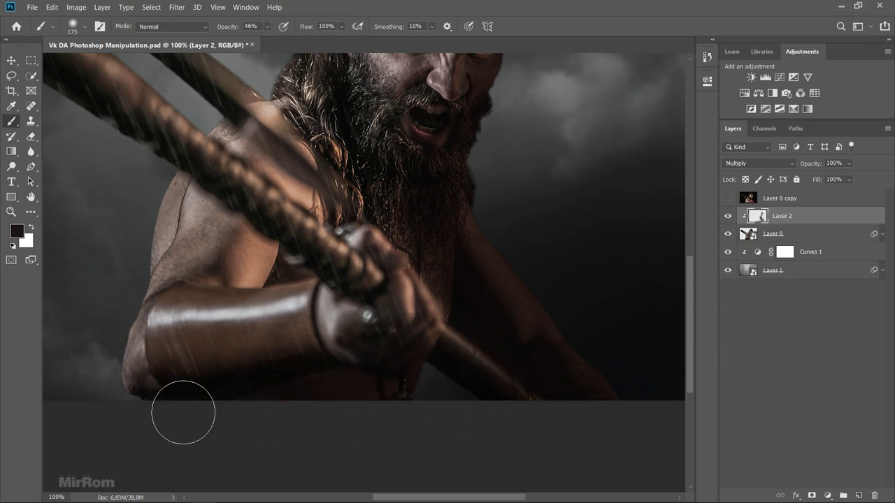
- Shade the lower forearm, the knuckles and the shoulder
{"action": "key", "text": "bracketleft"}
{"action": "key", "text": "bracketleft"}
{"action": "left_click_drag", "start_coordinate": [286, 374], "coordinate": [158, 375]}
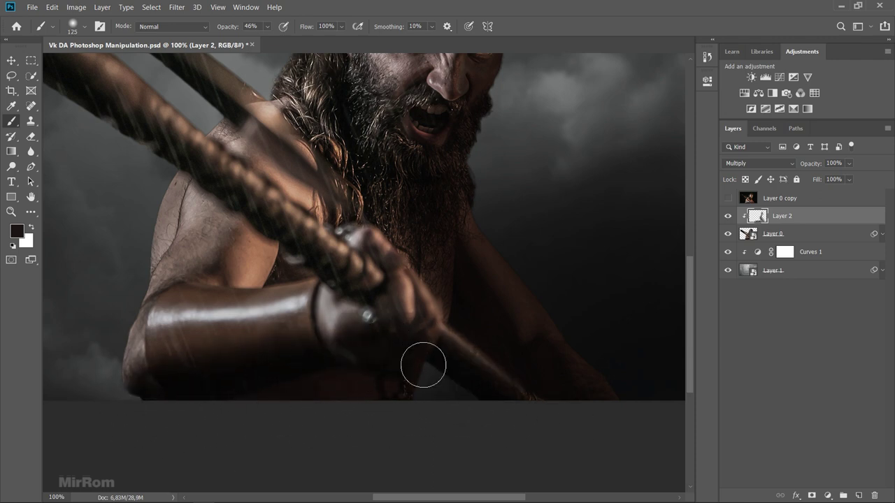
{"action": "key", "text": "bracketleft"}
{"action": "key", "text": "bracketleft"}
{"action": "key", "text": "bracketleft"}
{"action": "left_click_drag", "start_coordinate": [383, 287], "coordinate": [360, 313]}
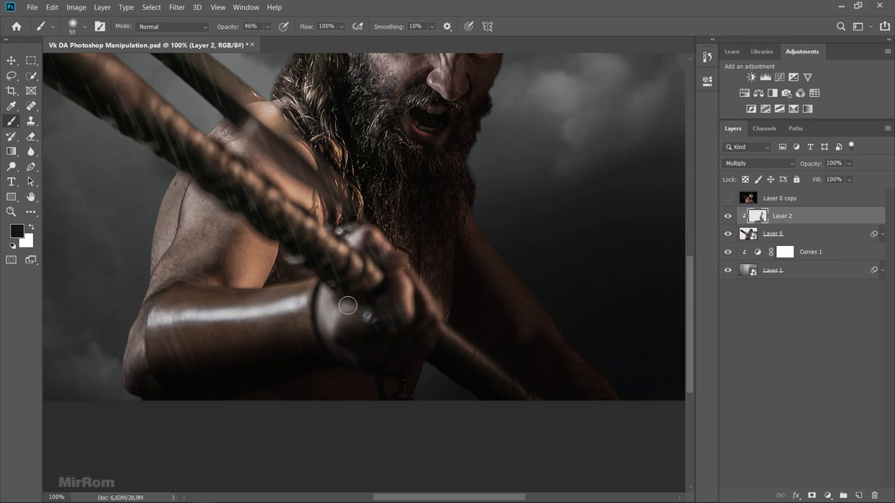
{"action": "key", "text": "bracketright"}
{"action": "key", "text": "bracketright"}
{"action": "key", "text": "bracketright"}
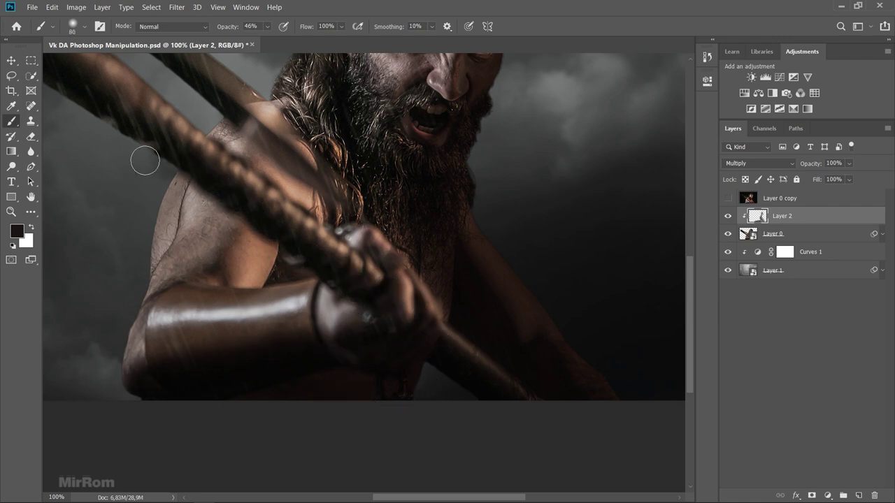
{"action": "left_click_drag", "start_coordinate": [249, 202], "coordinate": [279, 266]}
{"action": "key", "text": "bracketleft"}
{"action": "key", "text": "bracketleft"}
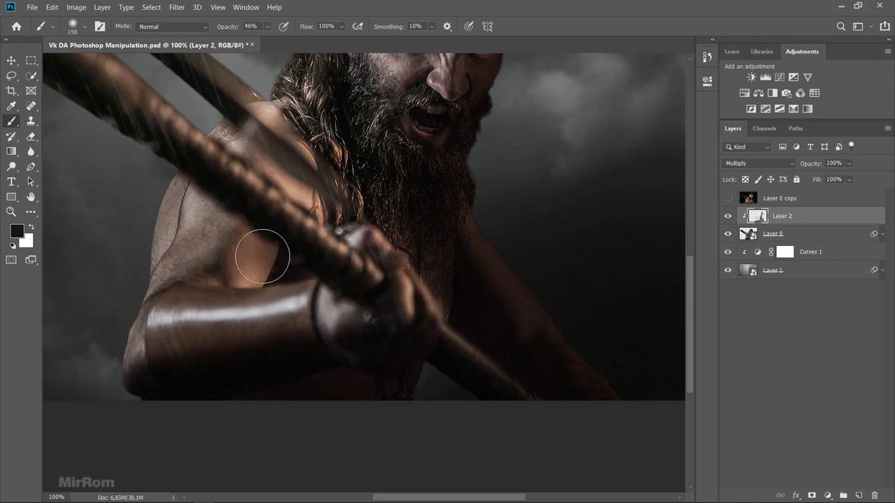
{"action": "key", "text": "bracketleft"}
{"action": "scroll", "coordinate": [297, 254], "scroll_direction": "up", "scroll_amount": 2}
{"action": "scroll", "coordinate": [454, 203], "scroll_direction": "up", "scroll_amount": 5}
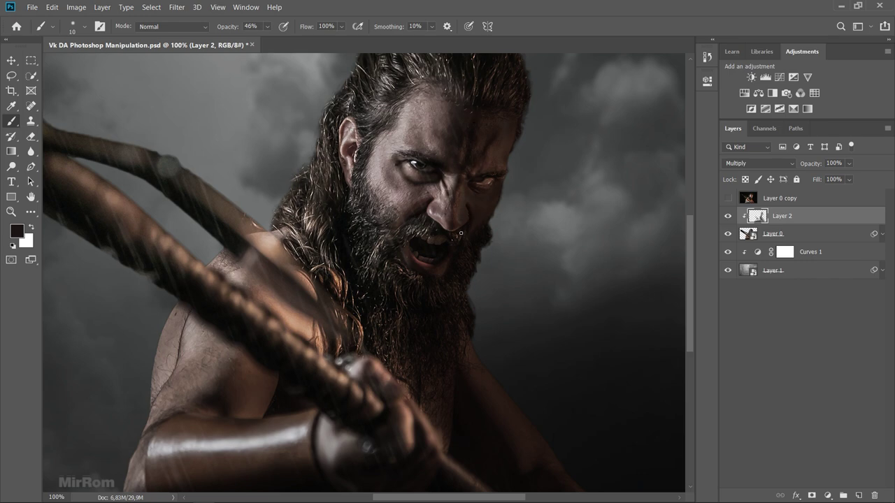
{"action": "scroll", "coordinate": [346, 284], "scroll_direction": "down", "scroll_amount": 1}
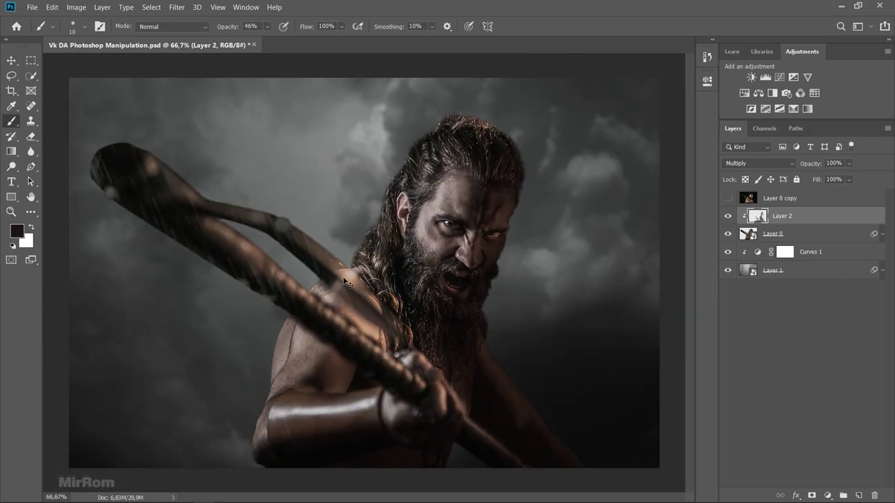
{"action": "key", "text": "bracketright"}
{"action": "key", "text": "bracketright"}
{"action": "key", "text": "bracketright"}
- Lower Layer 2 to 86% and faintly lift jaw and beard shadows with 10% white
{"action": "left_click_drag", "start_coordinate": [100, 200], "coordinate": [240, 310]}
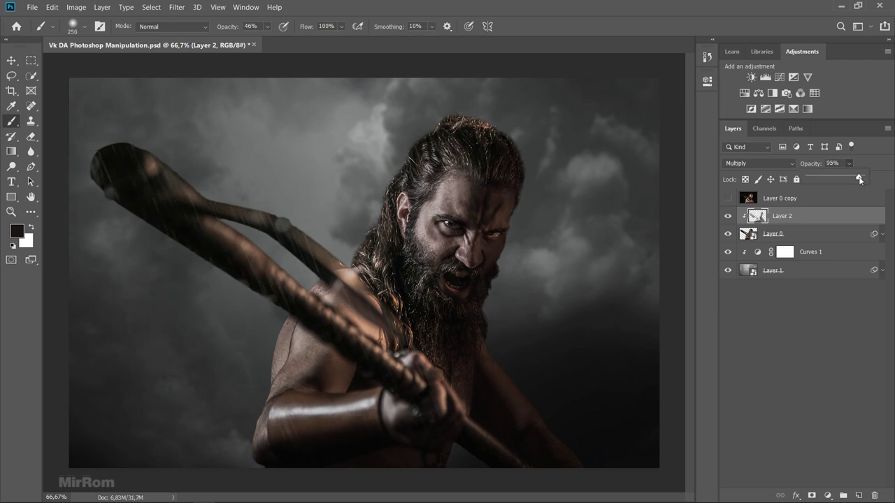
{"action": "left_click_drag", "start_coordinate": [851, 180], "coordinate": [854, 182]}
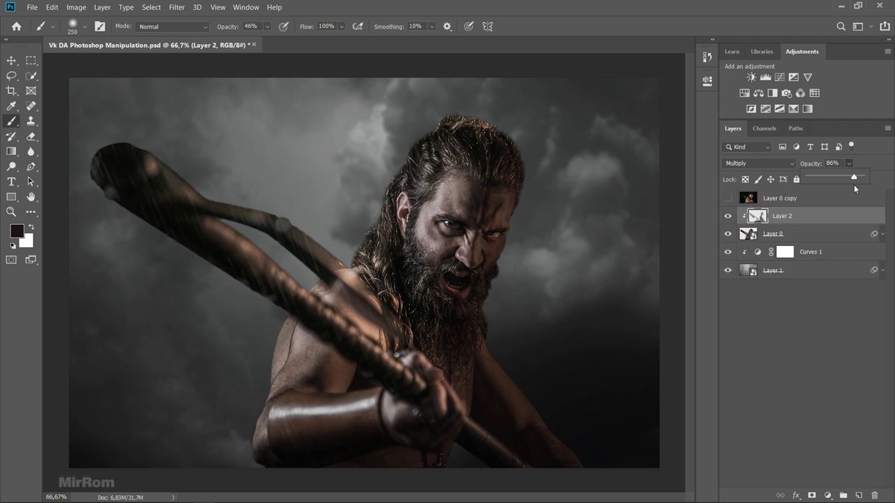
{"action": "key", "text": "x"}
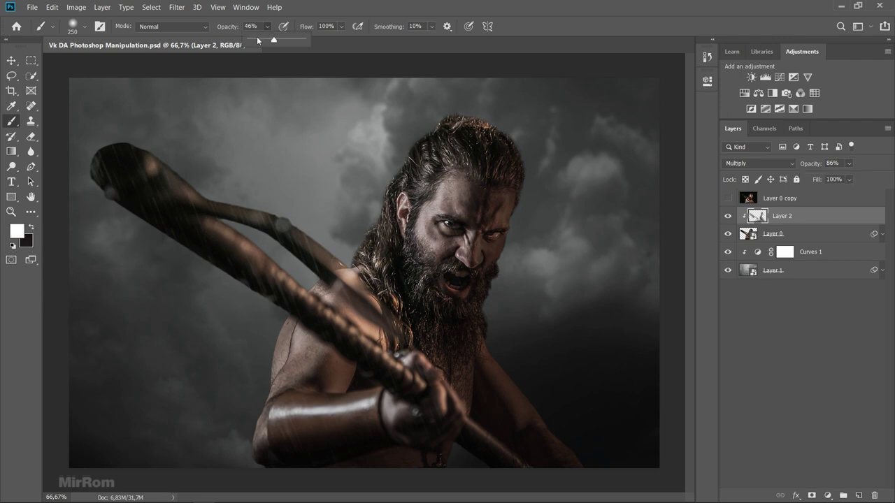
{"action": "left_click_drag", "start_coordinate": [254, 38], "coordinate": [255, 38]}
{"action": "left_click", "coordinate": [515, 264]}
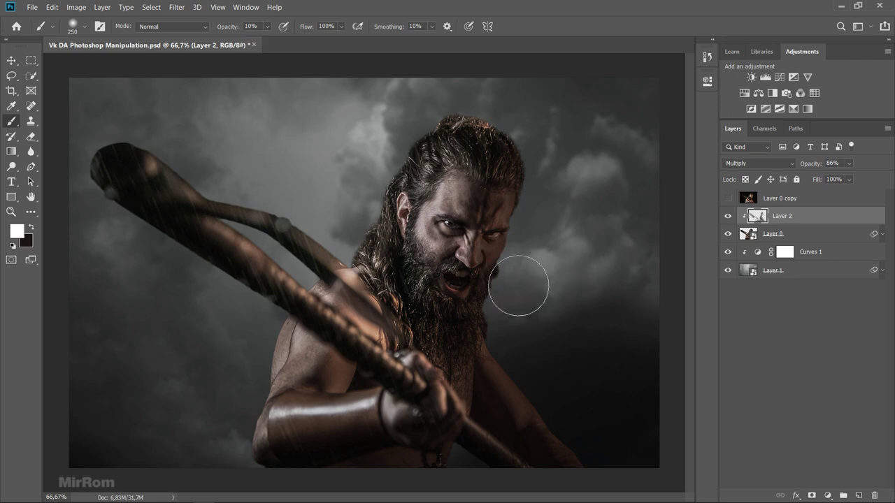
{"action": "mouse_move", "coordinate": [529, 258]}
{"action": "left_mouse_down"}
{"action": "mouse_move", "coordinate": [602, 330]}
{"action": "mouse_move", "coordinate": [525, 303]}
{"action": "mouse_move", "coordinate": [545, 295]}
{"action": "mouse_move", "coordinate": [539, 193]}
{"action": "mouse_move", "coordinate": [543, 206]}
{"action": "left_mouse_up"}
{"action": "mouse_move", "coordinate": [415, 204]}
{"action": "left_mouse_down"}
{"action": "mouse_move", "coordinate": [436, 248]}
{"action": "mouse_move", "coordinate": [387, 303]}
{"action": "mouse_move", "coordinate": [400, 291]}
{"action": "mouse_move", "coordinate": [442, 353]}
{"action": "left_mouse_up"}
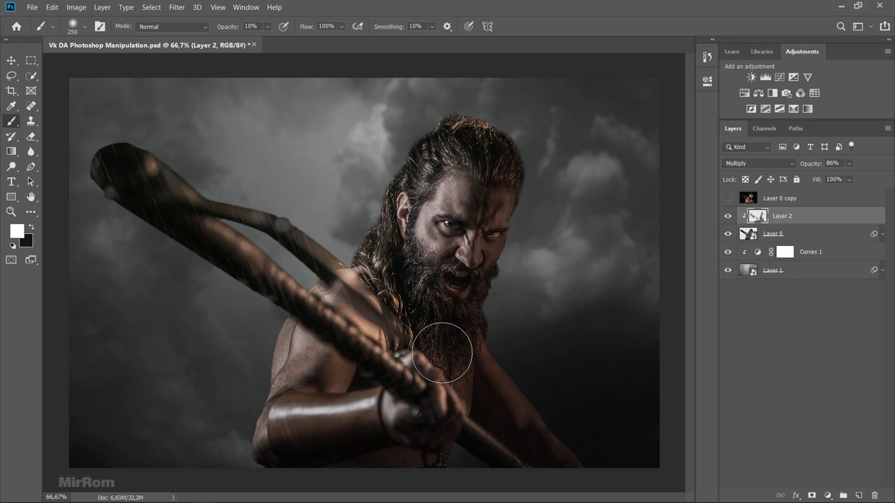
{"action": "key", "text": "v"}
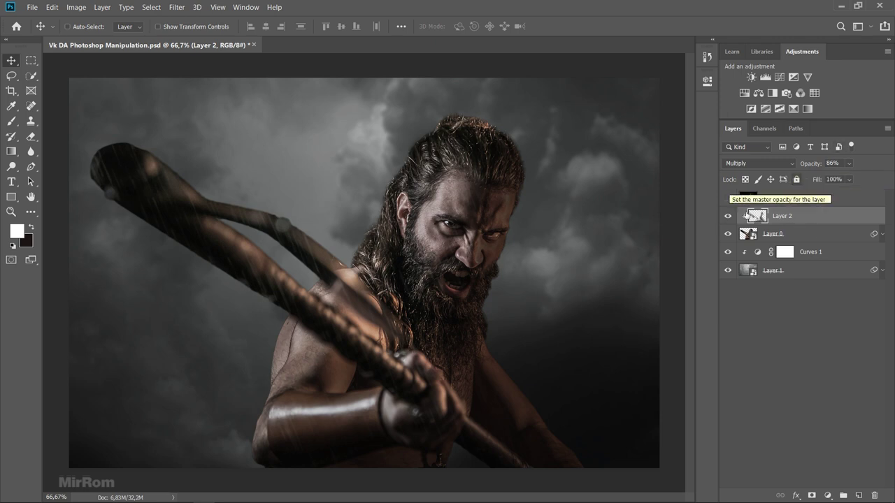
- Add a clipped Layer 3 and pick light grey #dddddd as the paint colour
{"action": "left_click", "coordinate": [858, 496]}
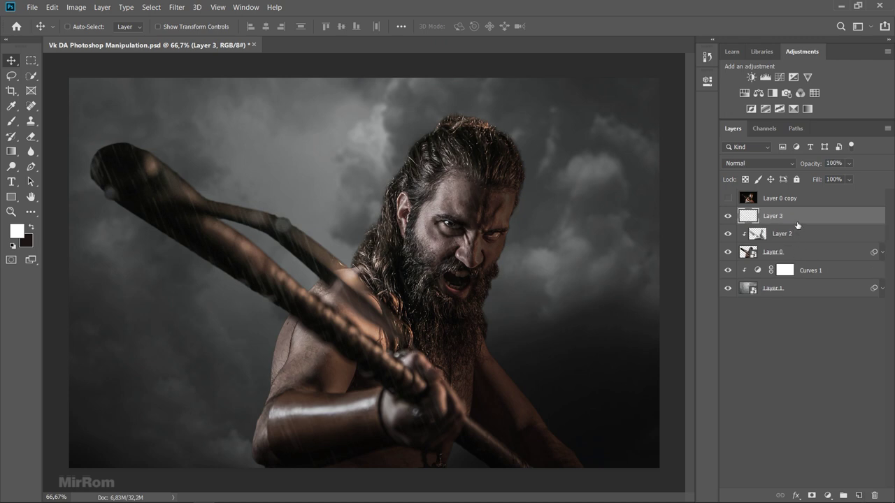
{"action": "left_click", "coordinate": [803, 223], "text": "alt"}
{"action": "key", "text": "b"}
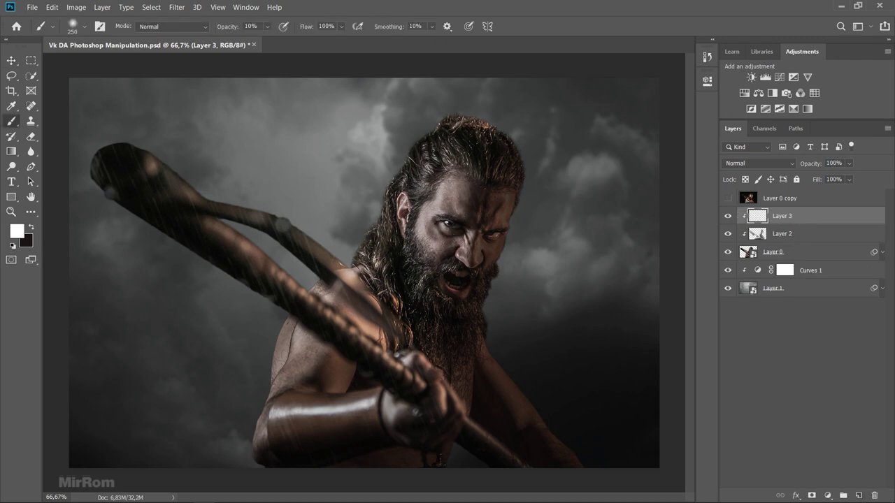
{"action": "left_click", "coordinate": [438, 202], "text": "alt"}
{"action": "left_click", "coordinate": [17, 231]}
{"action": "left_click", "coordinate": [512, 159]}
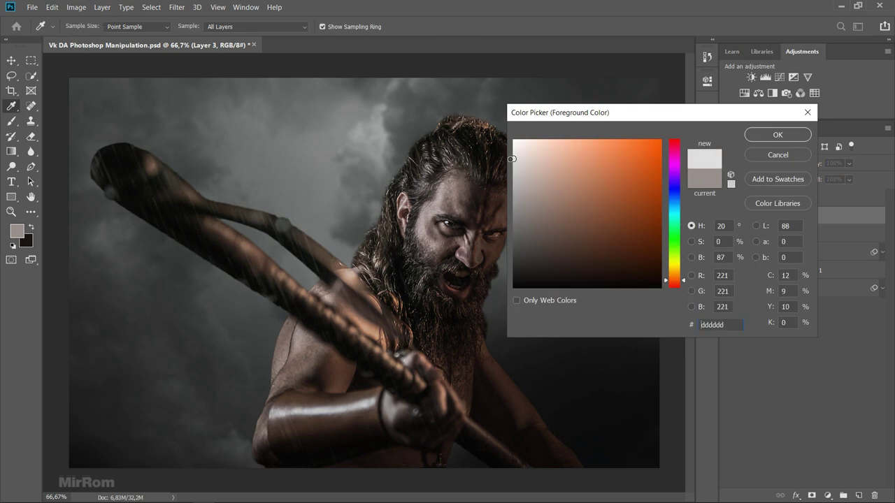
{"action": "left_click", "coordinate": [761, 135]}
- Set the brush to 43% opacity and Layer 3 to Overlay blending
{"action": "left_click", "coordinate": [267, 26]}
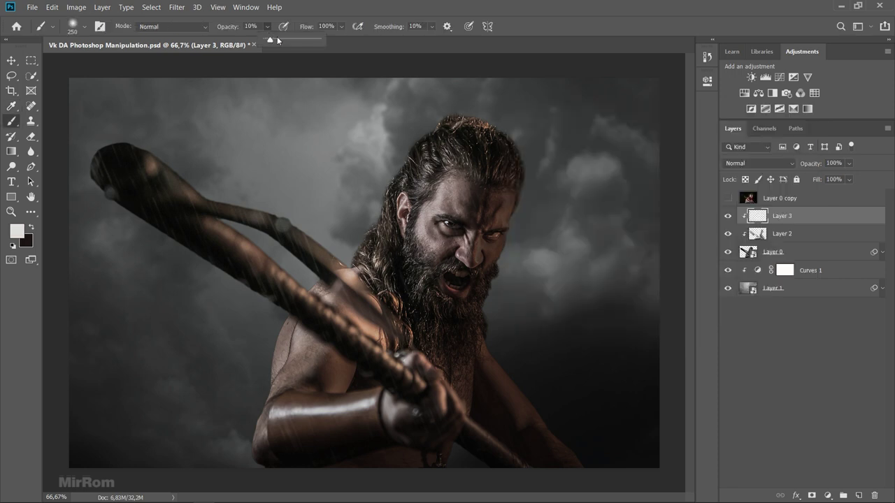
{"action": "left_click_drag", "start_coordinate": [290, 43], "coordinate": [287, 43]}
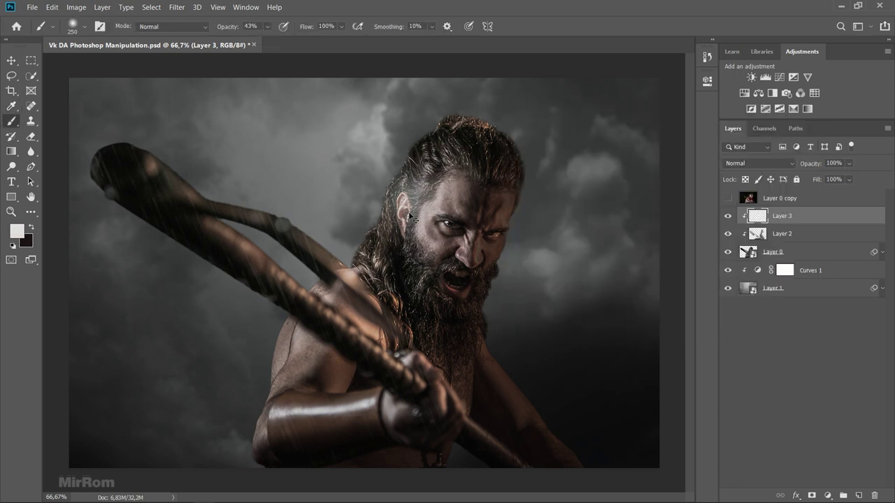
{"action": "left_click", "coordinate": [759, 165]}
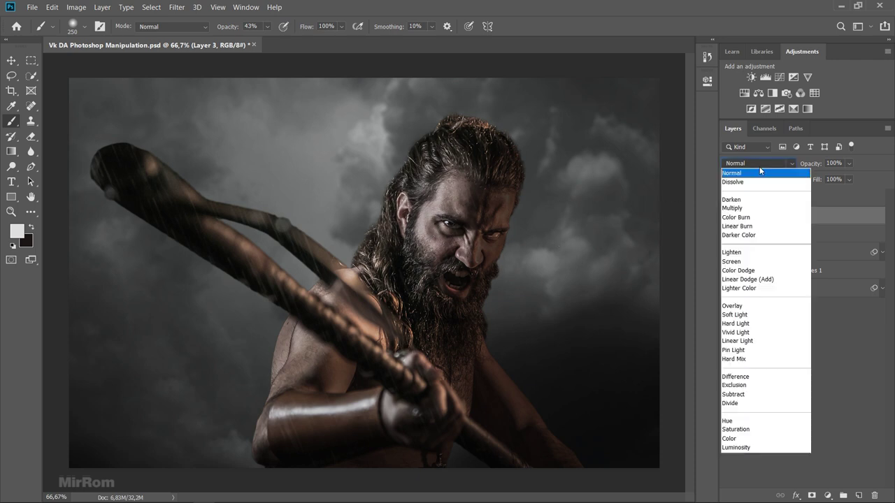
{"action": "left_click", "coordinate": [746, 306]}
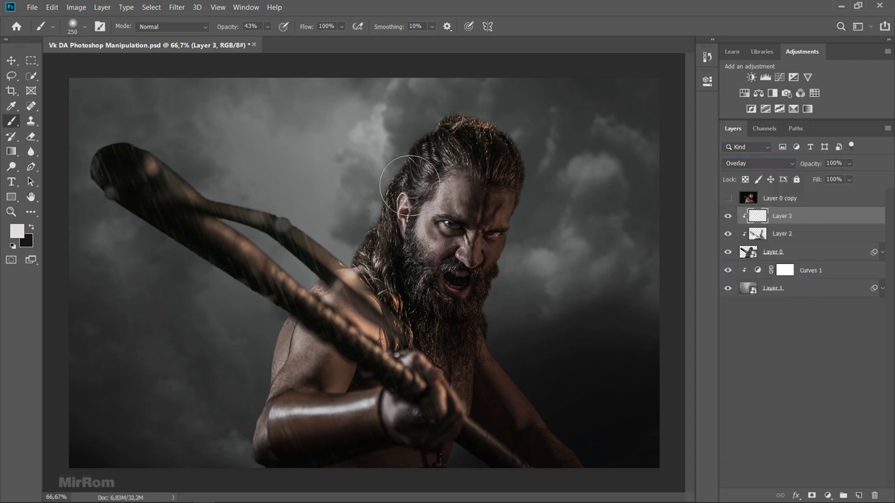
- Brighten the hair, then the left cheek and beard at 29% brush opacity
{"action": "mouse_move", "coordinate": [399, 227]}
{"action": "left_mouse_down"}
{"action": "mouse_move", "coordinate": [438, 137]}
{"action": "mouse_move", "coordinate": [349, 210]}
{"action": "mouse_move", "coordinate": [353, 266]}
{"action": "left_mouse_up"}
{"action": "key", "text": "bracketleft"}
{"action": "key", "text": "bracketleft"}
{"action": "mouse_move", "coordinate": [419, 133]}
{"action": "left_mouse_down"}
{"action": "mouse_move", "coordinate": [389, 186]}
{"action": "mouse_move", "coordinate": [464, 159]}
{"action": "mouse_move", "coordinate": [396, 131]}
{"action": "mouse_move", "coordinate": [422, 188]}
{"action": "mouse_move", "coordinate": [415, 289]}
{"action": "left_mouse_up"}
{"action": "key", "text": "bracketright"}
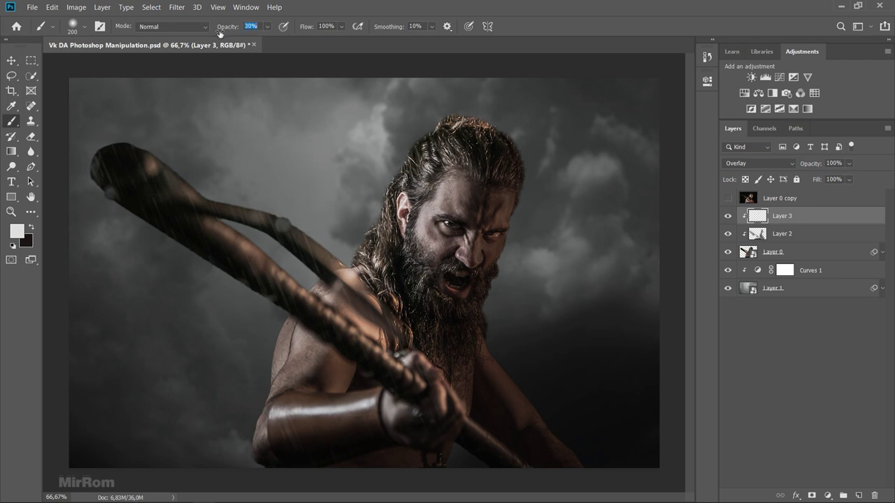
{"action": "left_click_drag", "start_coordinate": [220, 33], "coordinate": [218, 33]}
{"action": "mouse_move", "coordinate": [454, 189]}
{"action": "left_mouse_down"}
{"action": "mouse_move", "coordinate": [427, 203]}
{"action": "mouse_move", "coordinate": [419, 248]}
{"action": "left_mouse_up"}
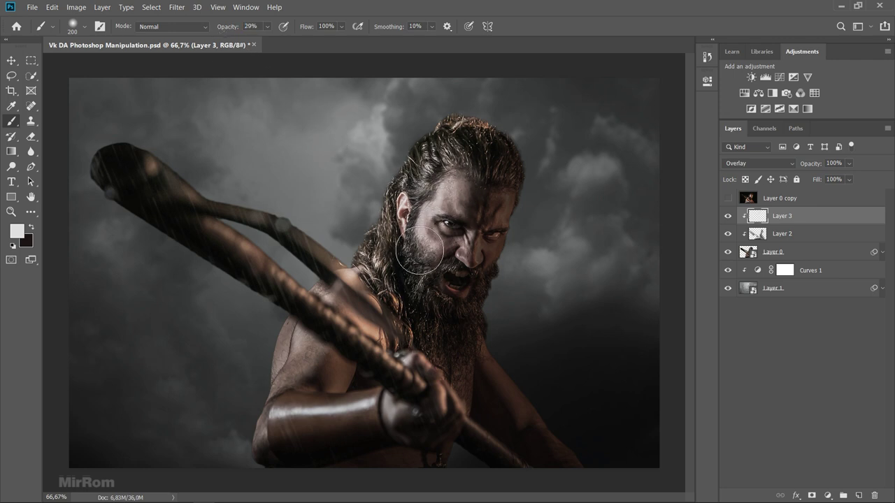
- Highlight the shoulder and the top of the club, then save the document
{"action": "key", "text": "bracketleft"}
{"action": "key", "text": "bracketleft"}
{"action": "key", "text": "bracketleft"}
{"action": "key", "text": "bracketleft"}
{"action": "key", "text": "bracketleft"}
{"action": "key", "text": "bracketleft"}
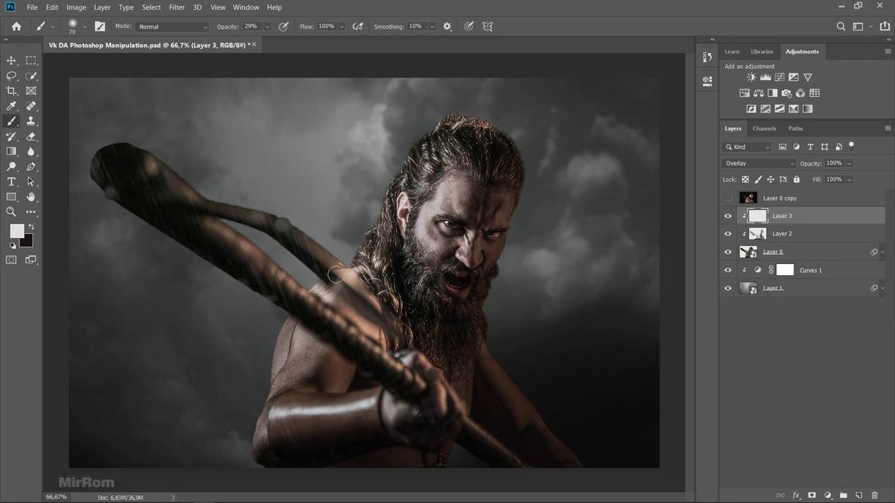
{"action": "key", "text": "bracketright"}
{"action": "key", "text": "bracketright"}
{"action": "key", "text": "bracketright"}
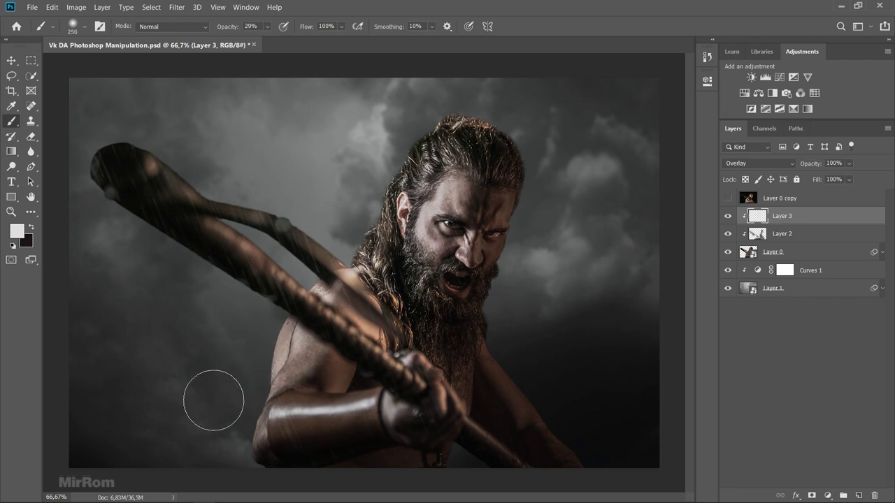
{"action": "left_click_drag", "start_coordinate": [214, 399], "coordinate": [277, 331]}
{"action": "key", "text": "bracketleft"}
{"action": "key", "text": "bracketleft"}
{"action": "key", "text": "bracketleft"}
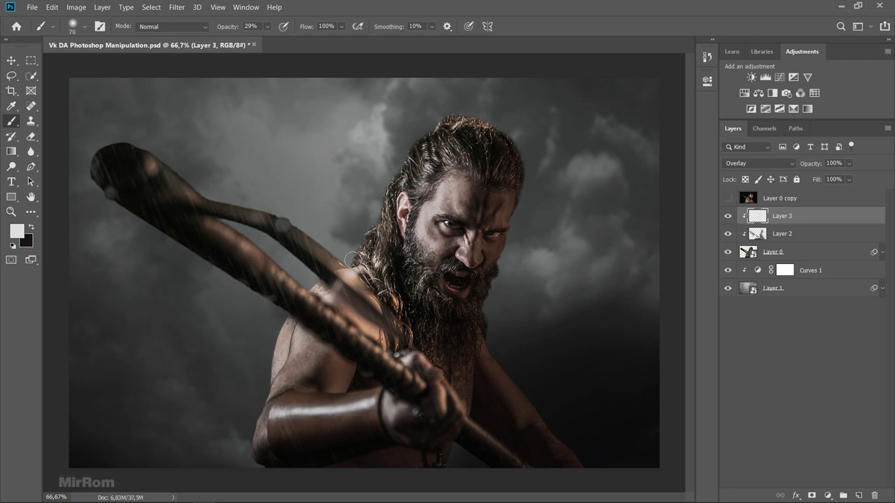
{"action": "key", "text": "bracketright"}
{"action": "key", "text": "bracketright"}
{"action": "key", "text": "bracketright"}
{"action": "key", "text": "bracketright"}
{"action": "key", "text": "bracketright"}
{"action": "left_click", "coordinate": [150, 161]}
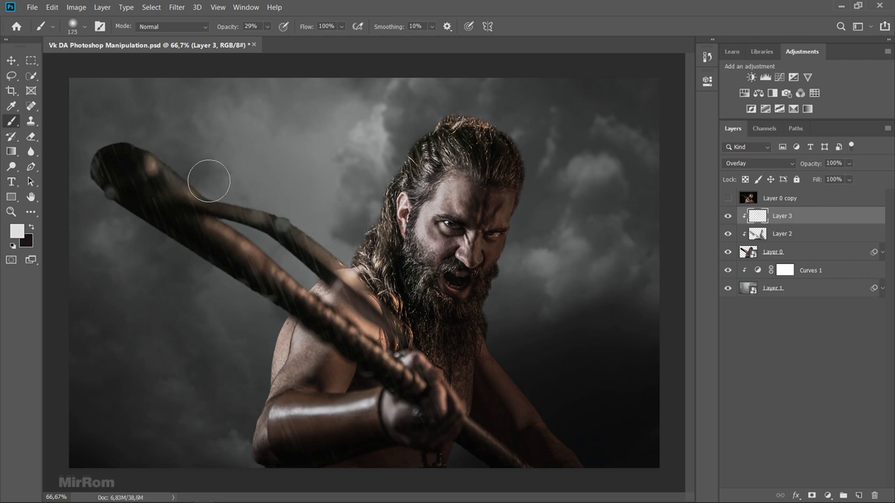
{"action": "key", "text": "bracketleft"}
{"action": "key", "text": "bracketleft"}
{"action": "key", "text": "bracketleft"}
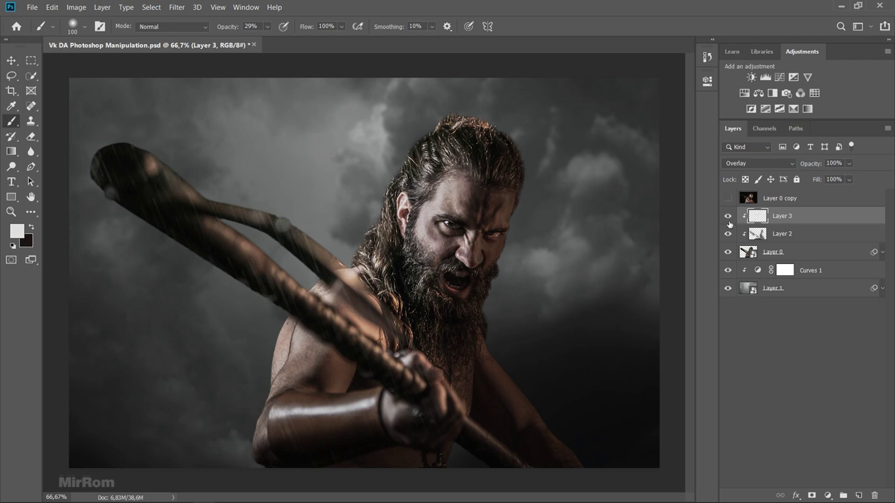
{"action": "key", "text": "v"}
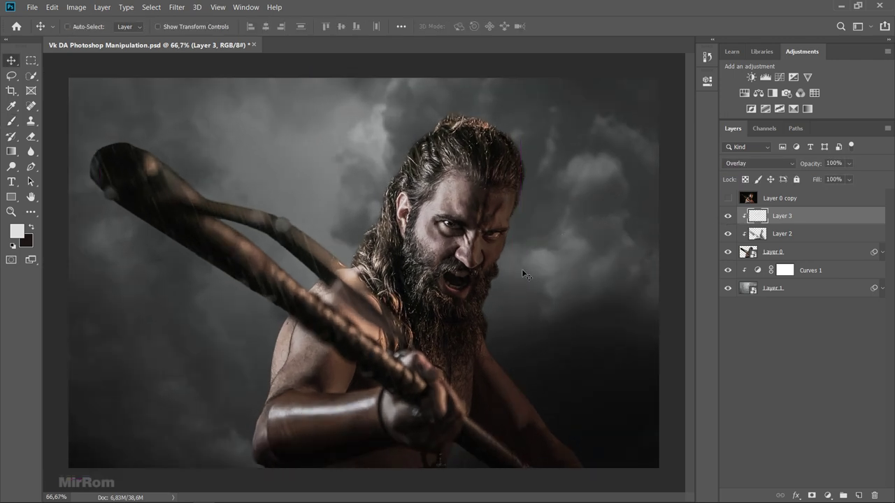
{"action": "key", "text": "ctrl+s"}
- Add a new layer above Curves 1 and paint a large soft white glow behind the head
{"action": "key", "text": "ctrl+minus"}
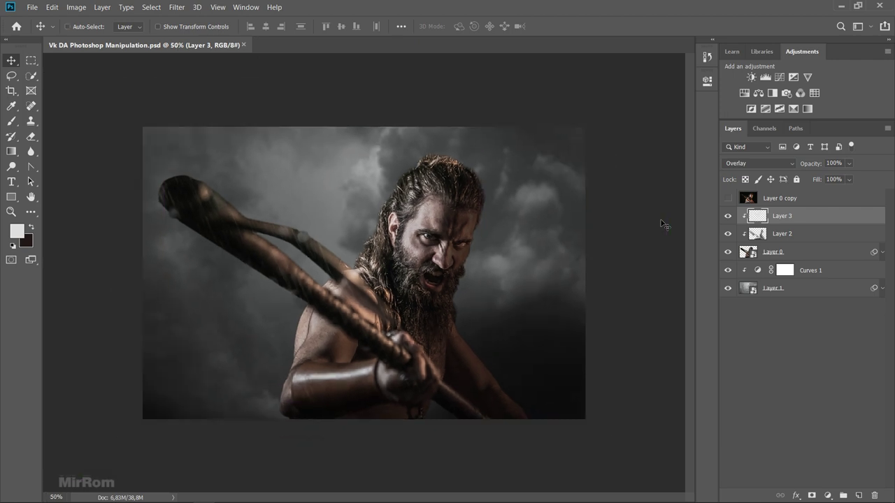
{"action": "left_click", "coordinate": [773, 250]}
{"action": "left_click", "coordinate": [811, 270]}
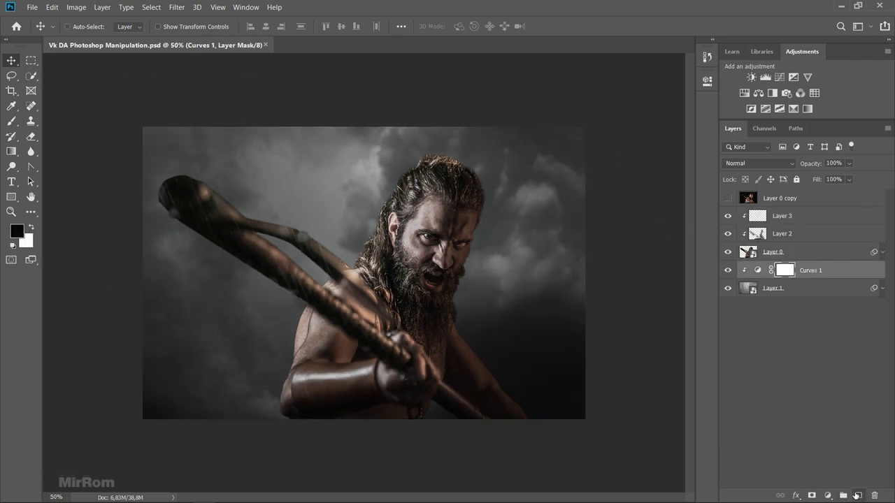
{"action": "left_click", "coordinate": [859, 496]}
{"action": "key", "text": "b"}
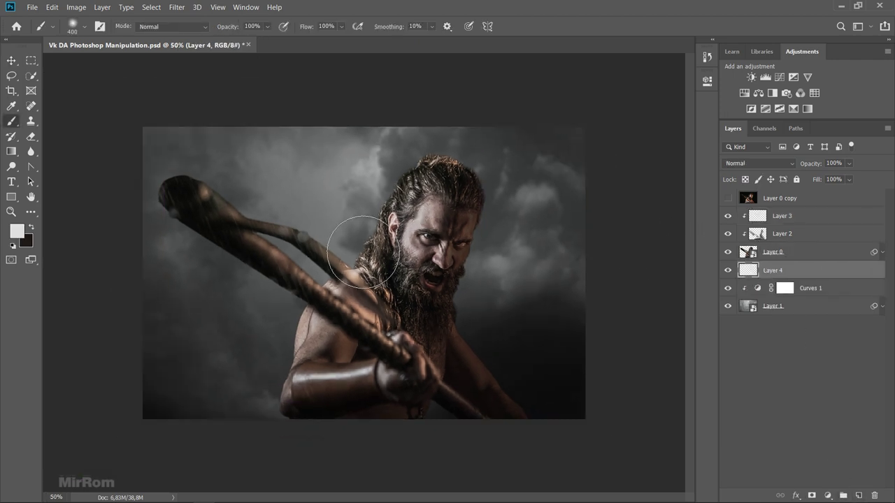
{"action": "key", "text": "bracketright"}
{"action": "key", "text": "bracketright"}
{"action": "key", "text": "bracketright"}
{"action": "left_click", "coordinate": [322, 209]}
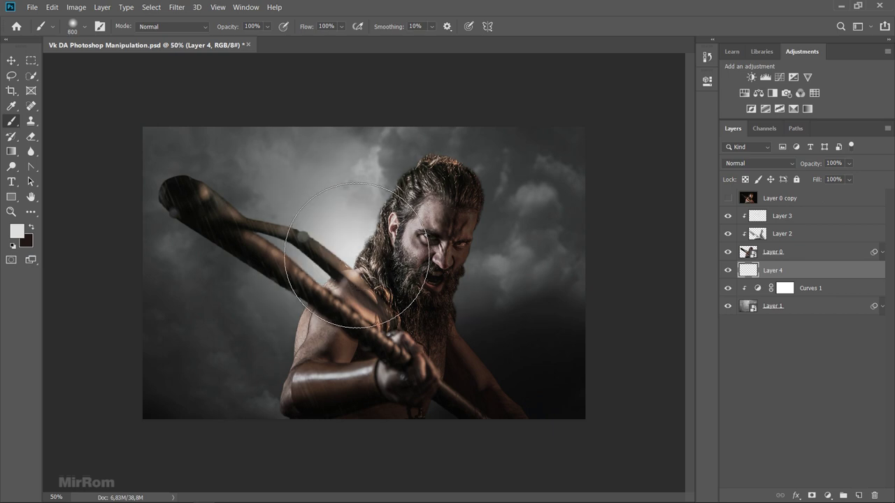
- Move the white glow up behind the warrior's head and scale it to about 110%
{"action": "key", "text": "v"}
{"action": "left_click_drag", "start_coordinate": [356, 259], "coordinate": [385, 247]}
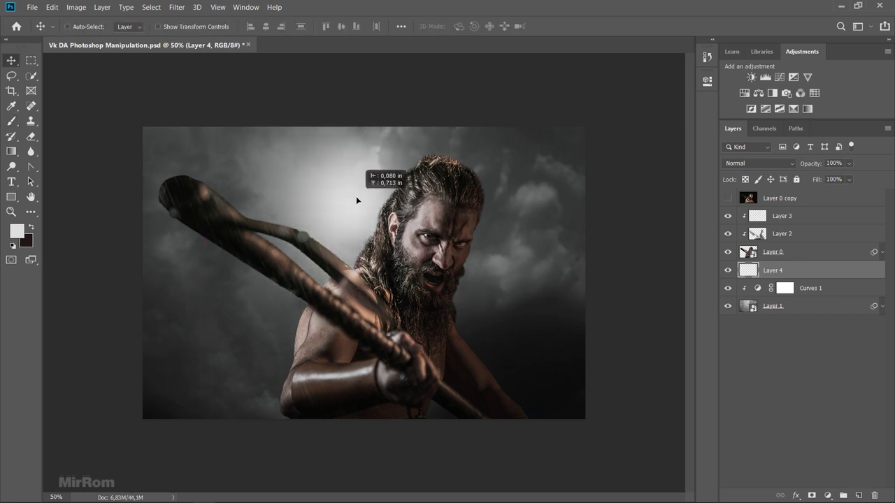
{"action": "key", "text": "ctrl+t"}
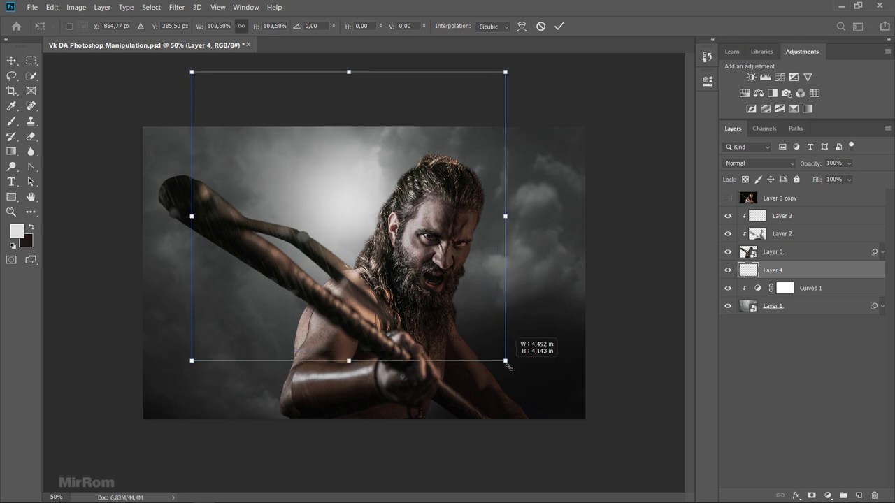
{"action": "left_click_drag", "start_coordinate": [495, 351], "coordinate": [524, 375]}
{"action": "mouse_move", "coordinate": [472, 321]}
{"action": "left_mouse_down"}
{"action": "mouse_move", "coordinate": [458, 297]}
{"action": "mouse_move", "coordinate": [441, 296]}
{"action": "left_mouse_up"}
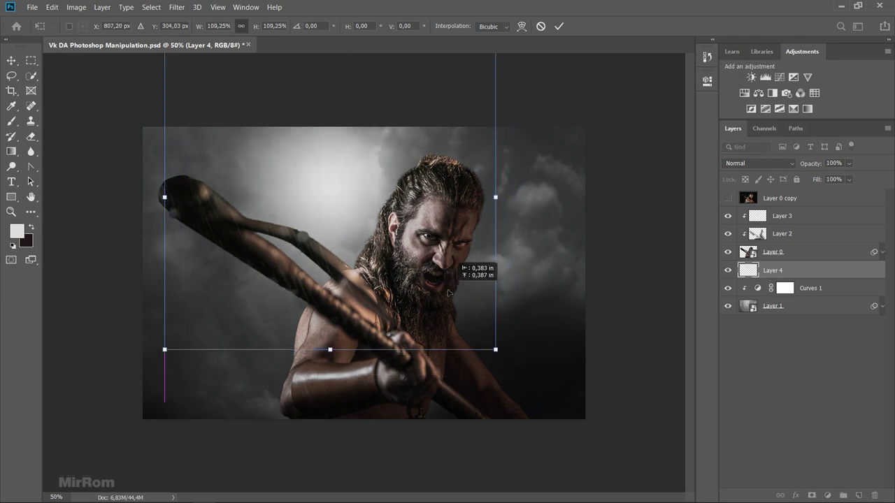
{"action": "left_click_drag", "start_coordinate": [494, 351], "coordinate": [498, 348]}
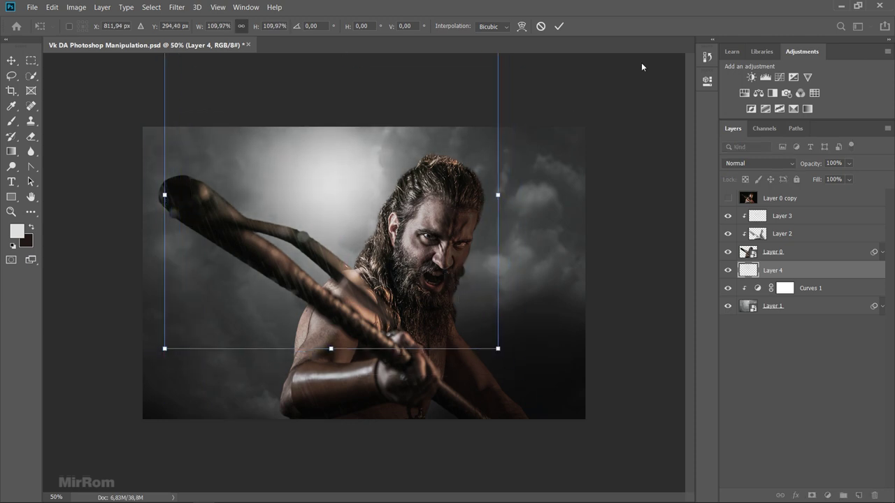
{"action": "left_click", "coordinate": [563, 26]}
- Set the glow layer's blend mode to Soft Light
{"action": "left_click", "coordinate": [790, 164]}
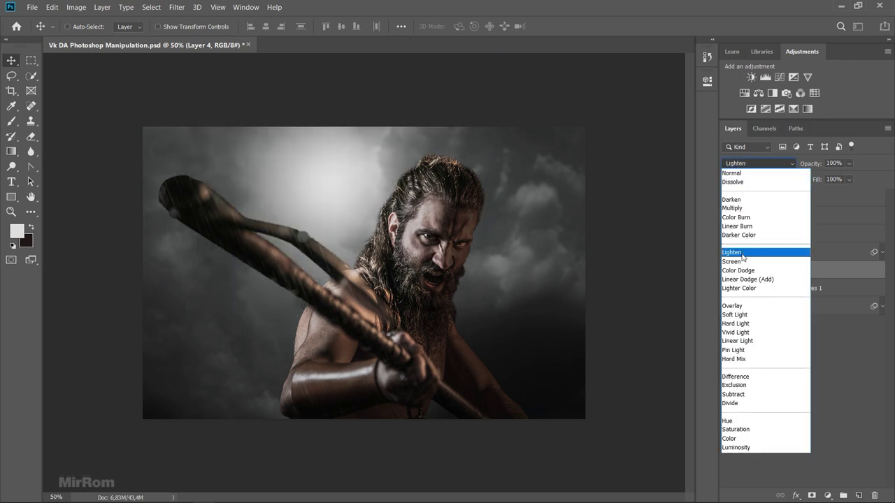
{"action": "left_click", "coordinate": [740, 316]}
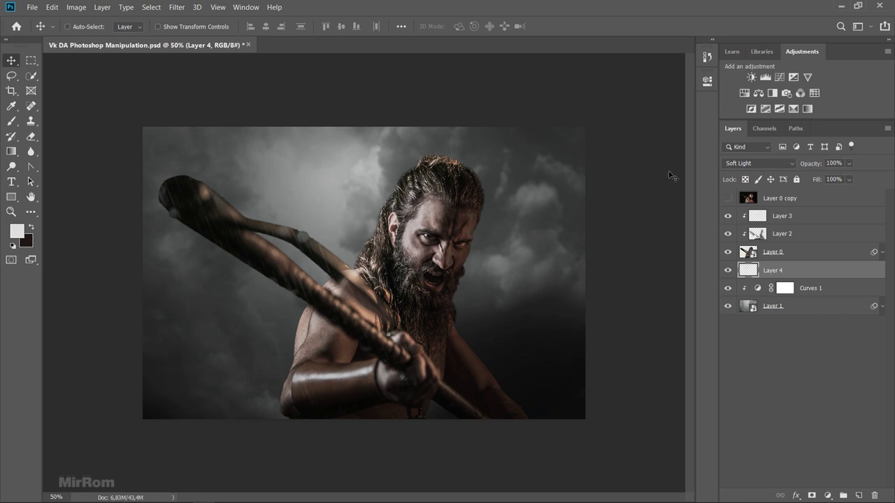
{"action": "left_click", "coordinate": [781, 233]}
- Copy Layer 2's layer style, then clear it back to Normal at full opacity
{"action": "left_click", "coordinate": [728, 234]}
{"action": "left_click", "coordinate": [727, 234]}
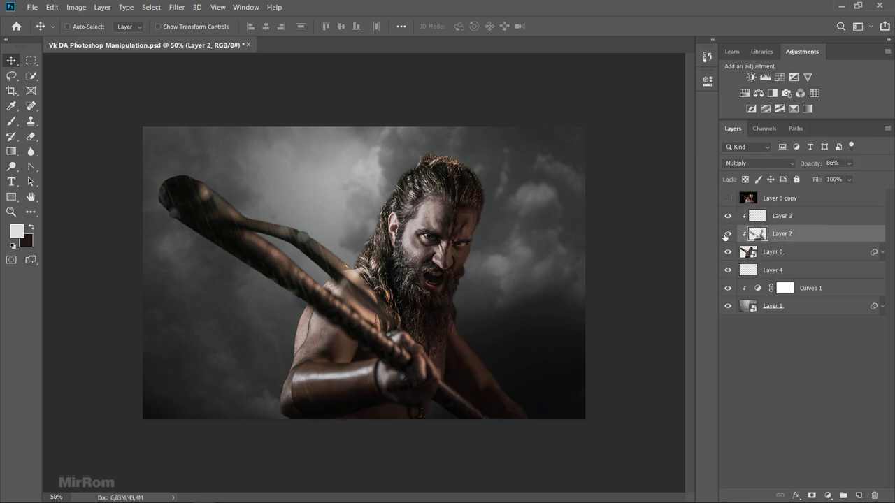
{"action": "left_click", "coordinate": [728, 234]}
{"action": "left_click", "coordinate": [727, 233]}
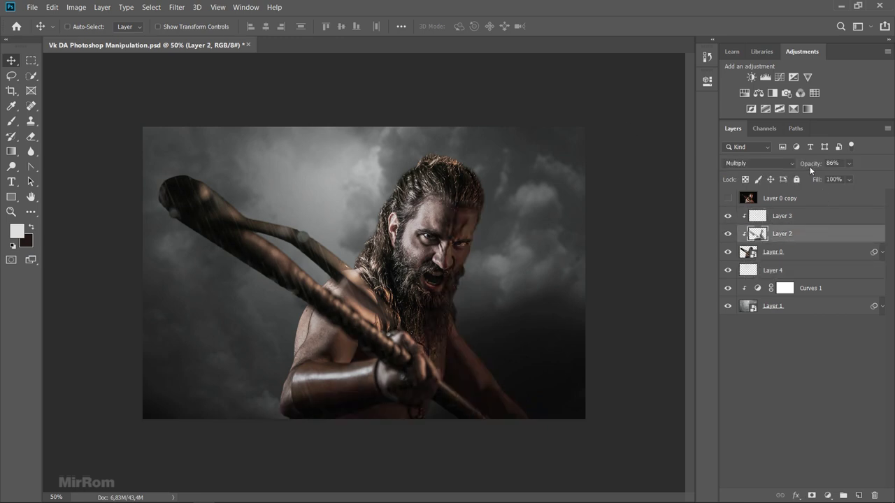
{"action": "right_click", "coordinate": [787, 233]}
{"action": "left_click", "coordinate": [730, 281]}
{"action": "right_click", "coordinate": [785, 235]}
{"action": "left_click", "coordinate": [730, 301]}
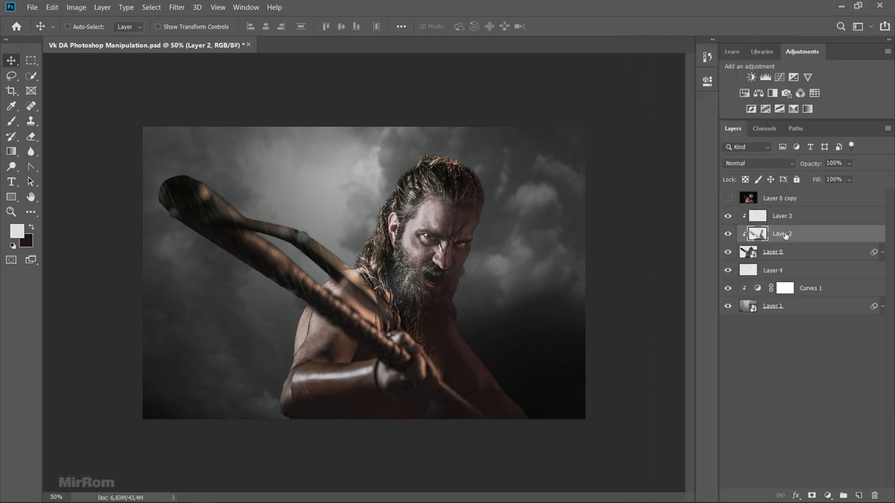
- Choose a dark colour, set brush opacity to 18%, and set Layer 2 to Multiply
{"action": "left_click", "coordinate": [31, 229]}
{"action": "key", "text": "b"}
{"action": "left_click", "coordinate": [267, 28]}
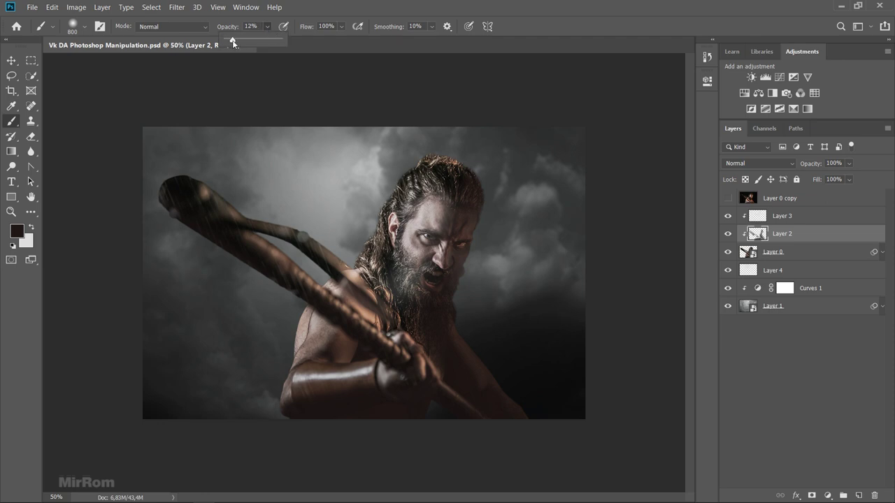
{"action": "key", "text": "v"}
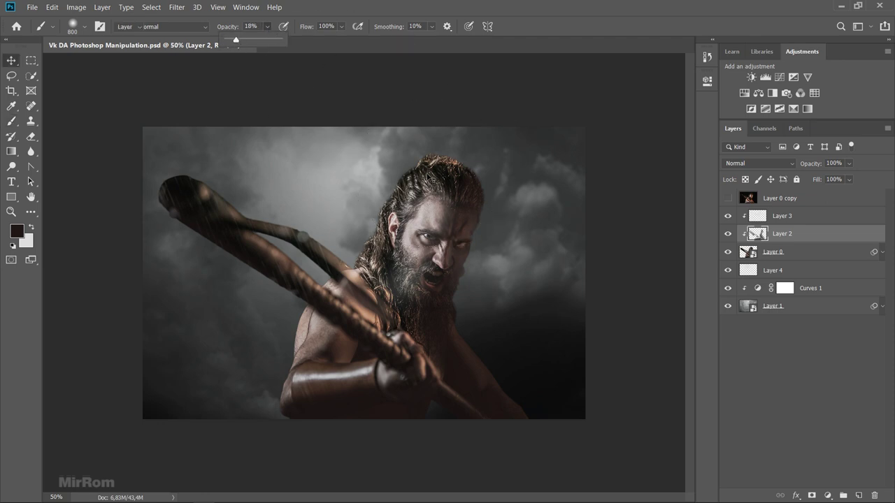
{"action": "left_click", "coordinate": [758, 164]}
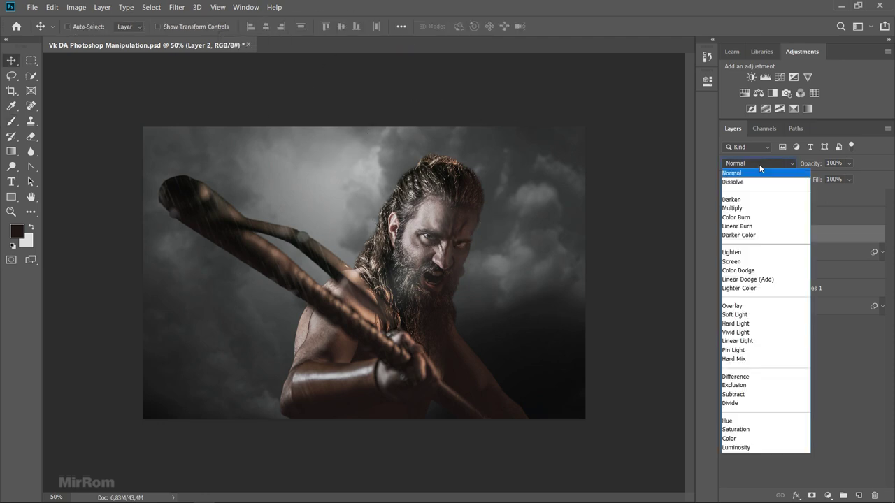
{"action": "left_click", "coordinate": [744, 204]}
- Paint deeper shadows on the shoulder, chest and beard with a progressively smaller brush
{"action": "key", "text": "ctrl+plus"}
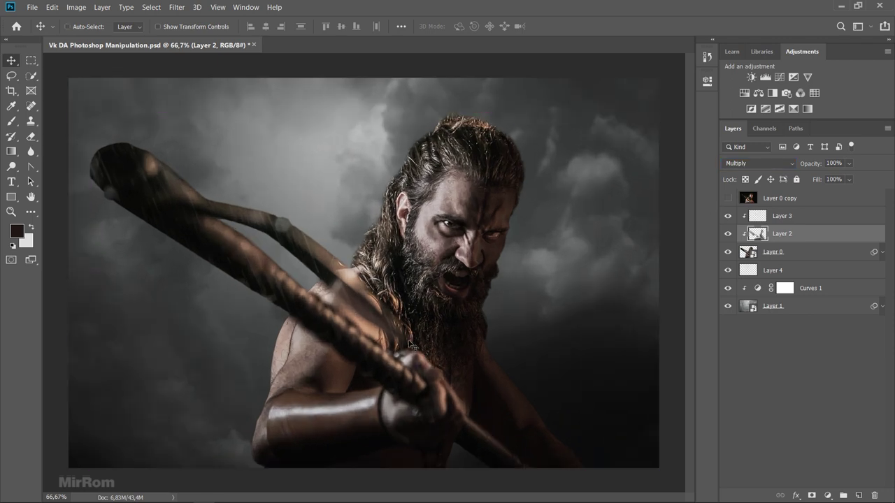
{"action": "key", "text": "b"}
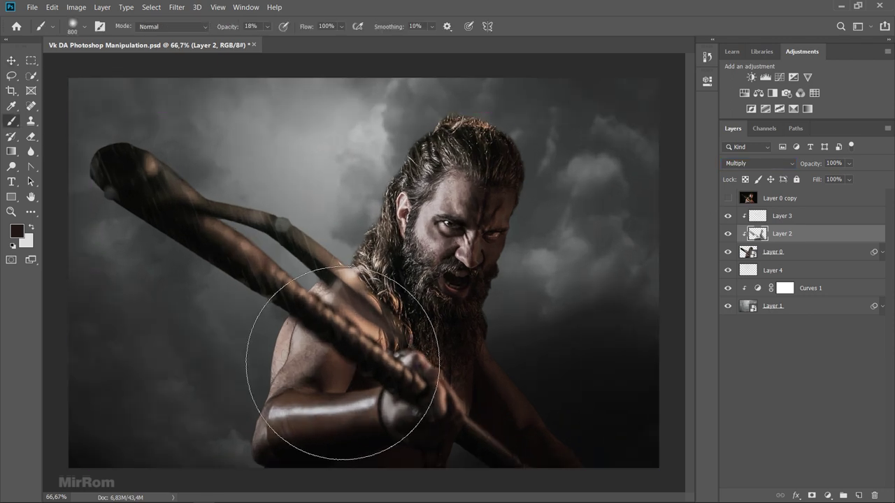
{"action": "key", "text": "bracketleft"}
{"action": "key", "text": "bracketleft"}
{"action": "key", "text": "bracketleft"}
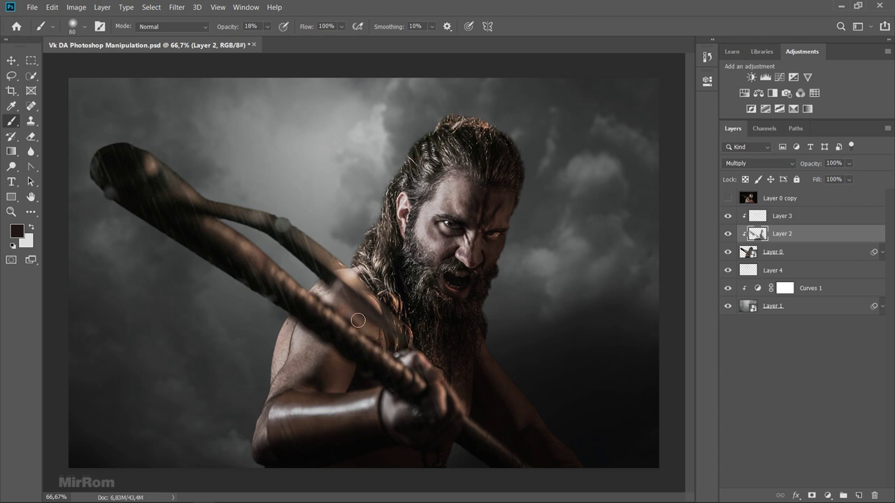
{"action": "key", "text": "bracketleft"}
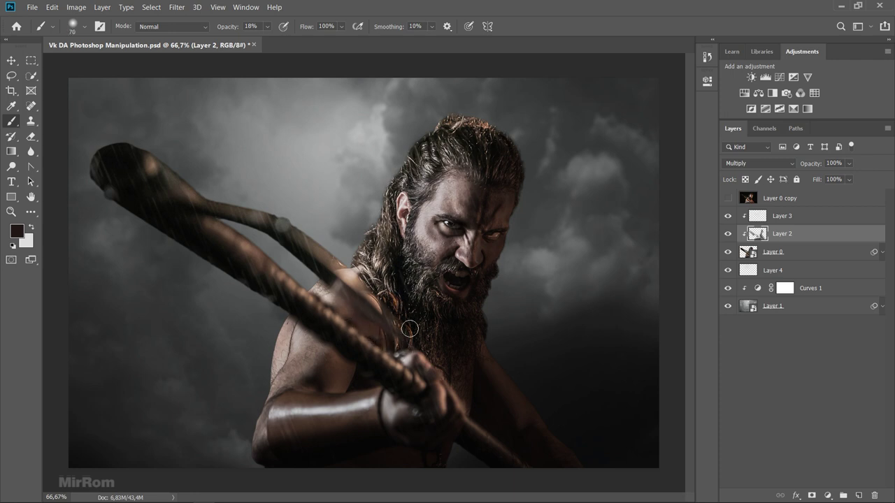
{"action": "key", "text": "bracketleft"}
{"action": "key", "text": "bracketleft"}
{"action": "key", "text": "bracketleft"}
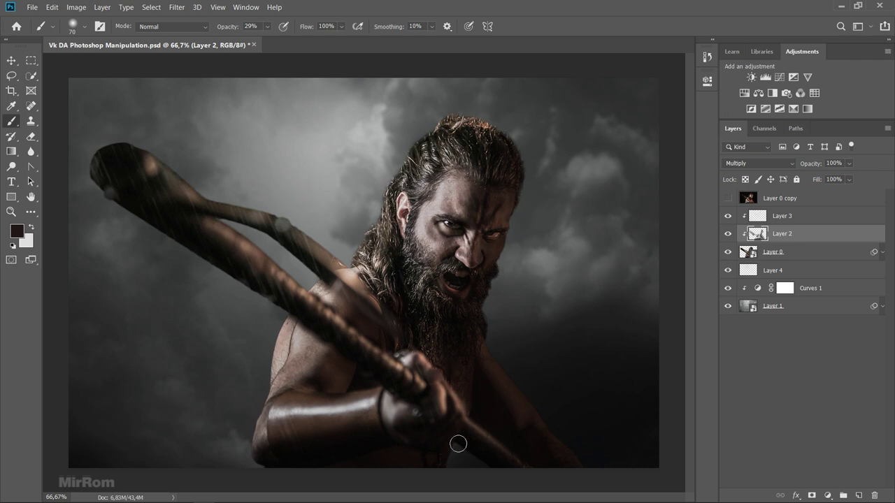
- Paste Layer 2's copied style back so the shadows sit at 87% opacity
{"action": "right_click", "coordinate": [815, 239]}
{"action": "left_click", "coordinate": [734, 289]}
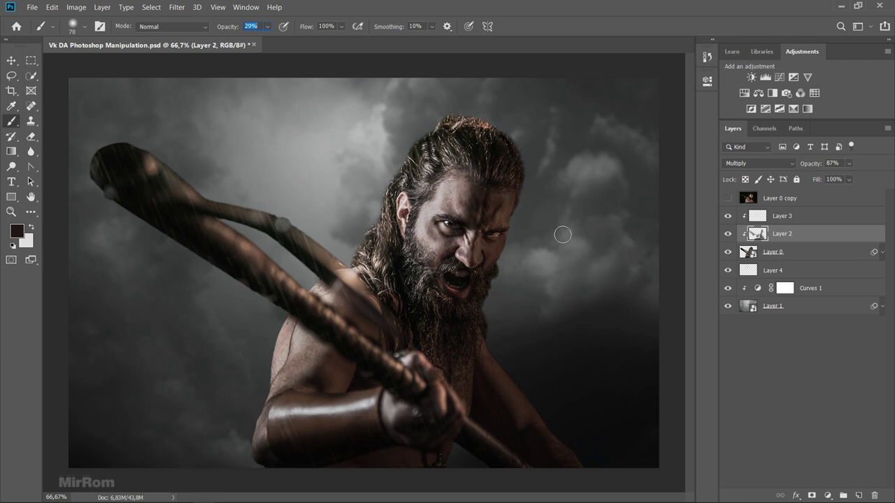
{"action": "key", "text": "Return"}
{"action": "key", "text": "v"}
{"action": "left_click", "coordinate": [732, 236]}
{"action": "left_click", "coordinate": [732, 235]}
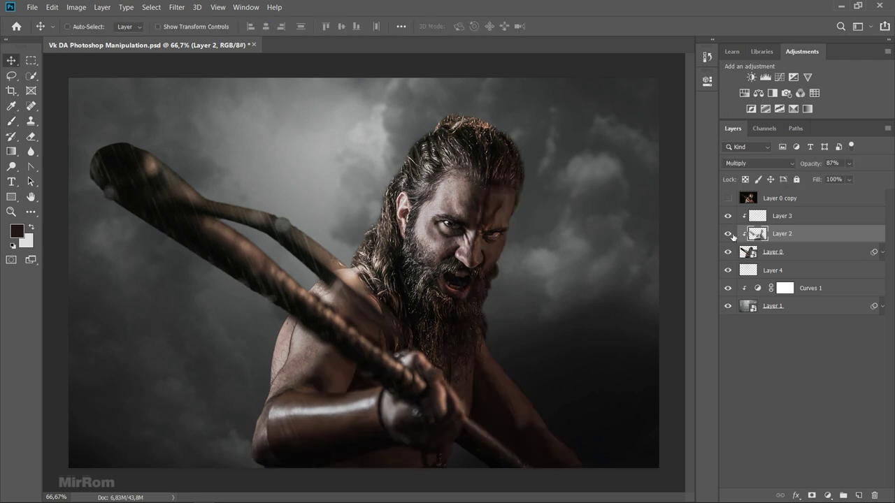
- Select Layer 3 and zoom in on the warrior's face
{"action": "left_click", "coordinate": [733, 229]}
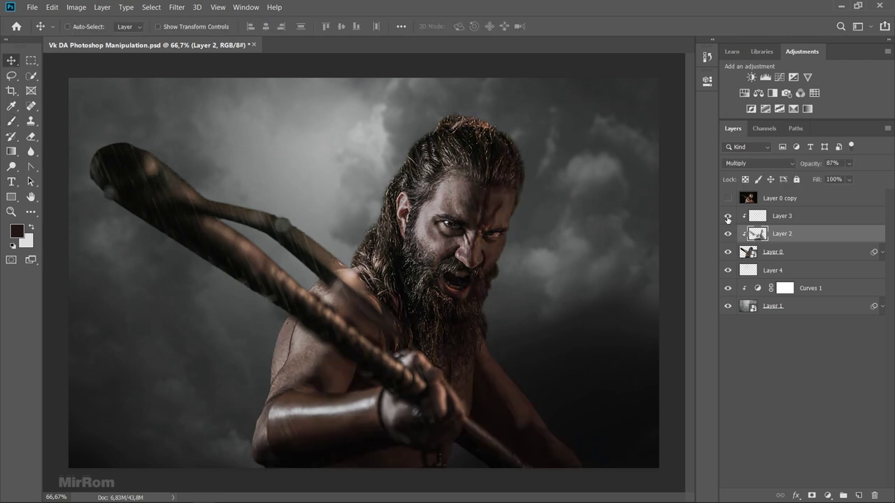
{"action": "left_click", "coordinate": [733, 229]}
{"action": "left_click", "coordinate": [804, 223]}
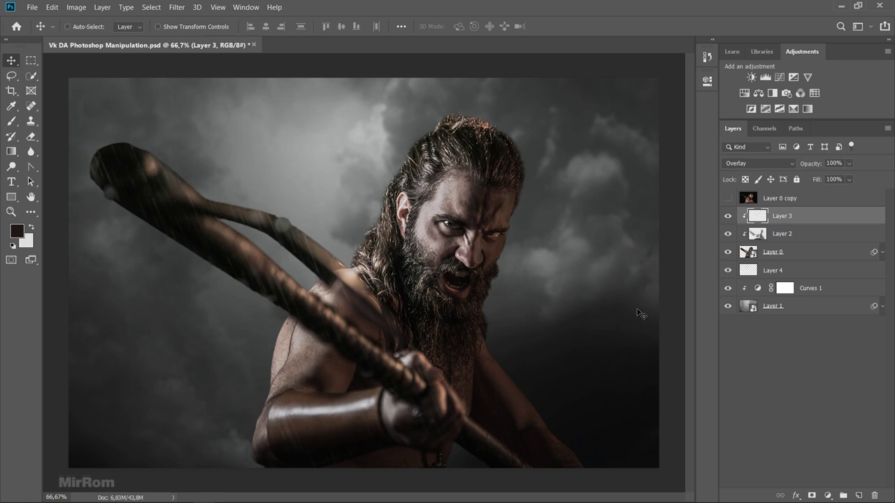
{"action": "key", "text": "ctrl"}
{"action": "left_click", "coordinate": [507, 247]}
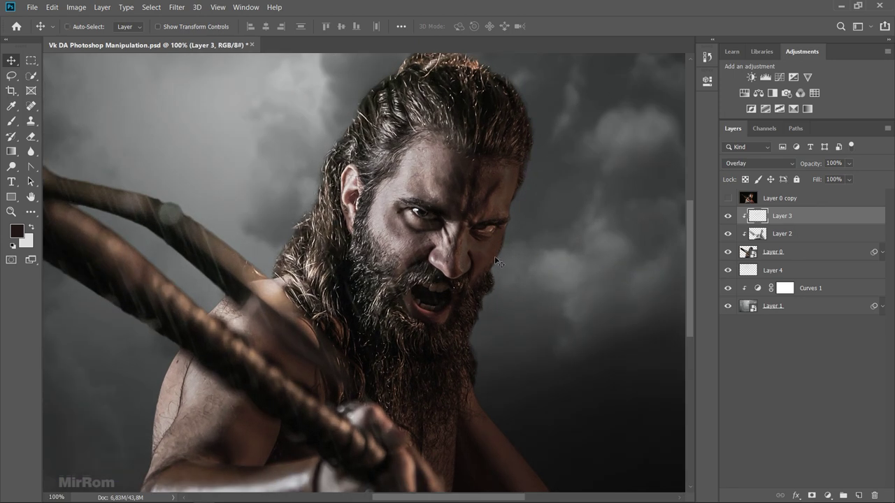
- Set up the Pen tool in Shape mode with a white #ffffff fill
{"action": "left_click", "coordinate": [31, 225]}
{"action": "left_click", "coordinate": [30, 166]}
{"action": "left_click", "coordinate": [69, 168]}
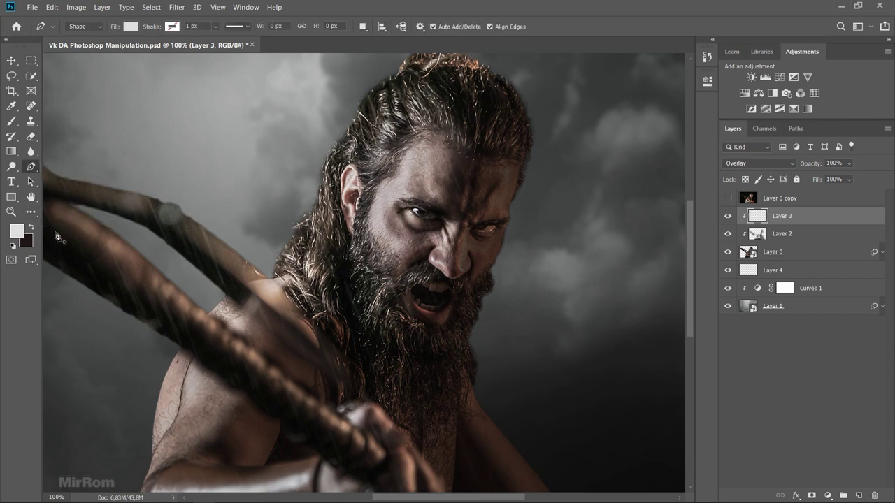
{"action": "left_click", "coordinate": [17, 231]}
{"action": "type", "text": "ffffff"}
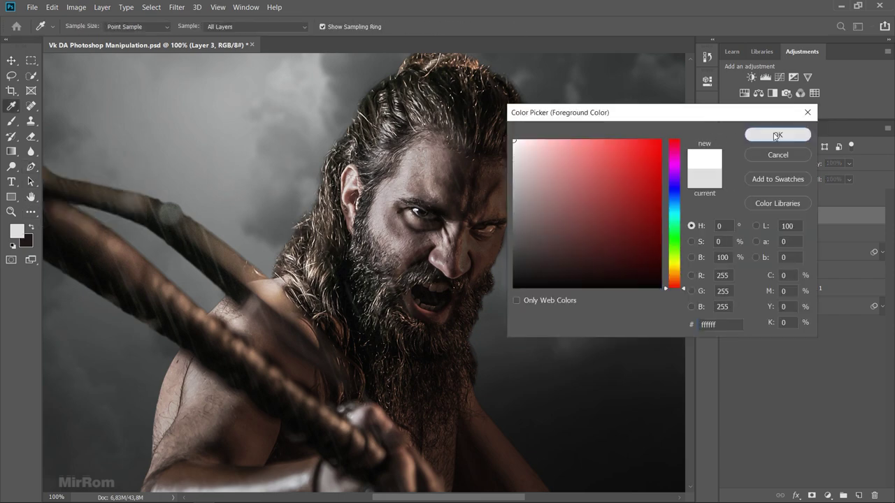
{"action": "left_click", "coordinate": [777, 135]}
{"action": "left_click", "coordinate": [83, 27]}
{"action": "left_click", "coordinate": [82, 36]}
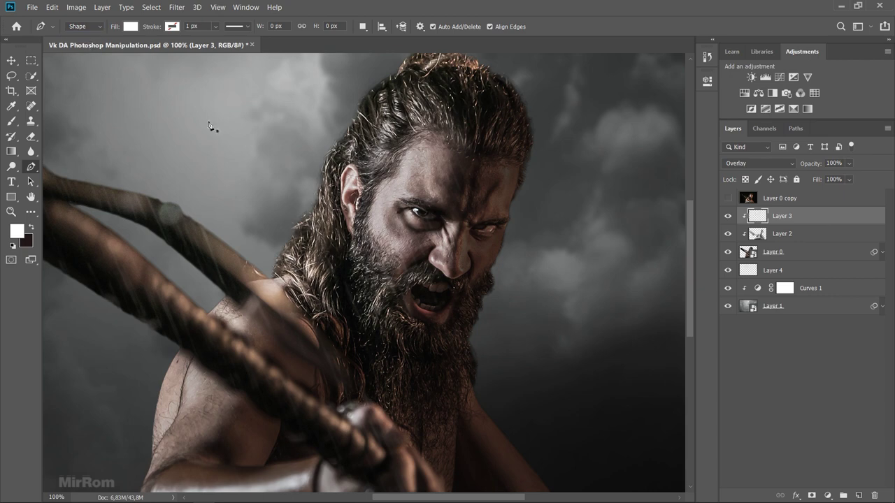
{"action": "scroll", "coordinate": [444, 219], "scroll_direction": "up", "scroll_amount": 1}
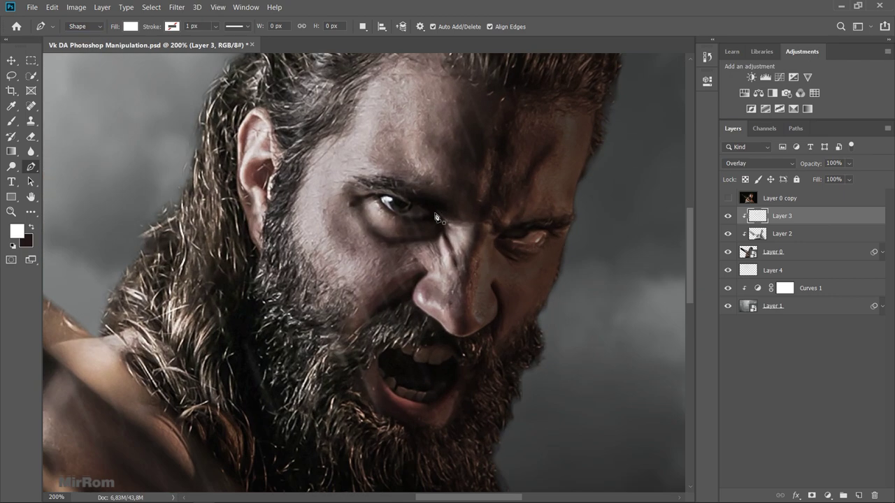
{"action": "scroll", "coordinate": [439, 218], "scroll_direction": "up", "scroll_amount": 1}
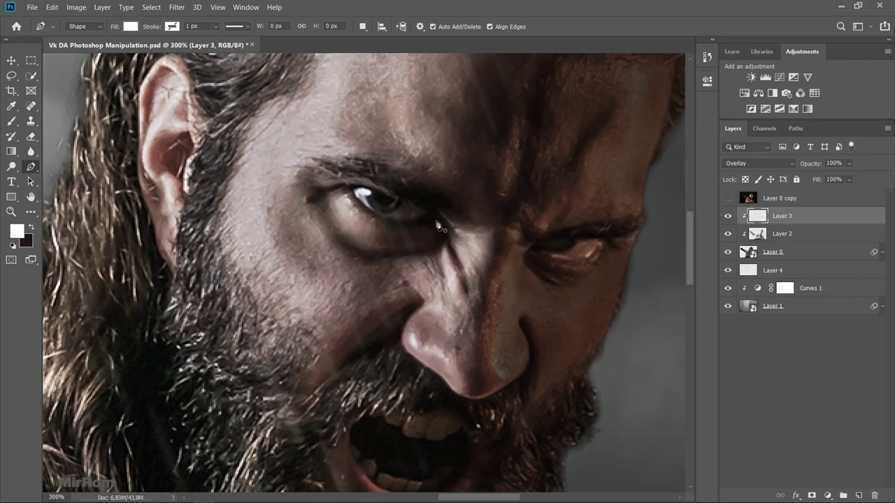
- Trace a closed white almond shape over the left eye
{"action": "left_click", "coordinate": [434, 219]}
{"action": "left_click_drag", "start_coordinate": [385, 192], "coordinate": [355, 187]}
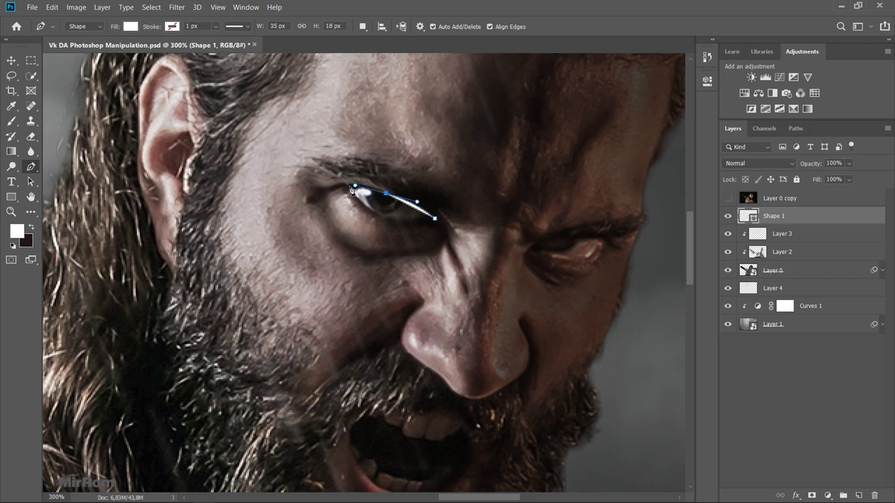
{"action": "left_click_drag", "start_coordinate": [347, 187], "coordinate": [341, 187]}
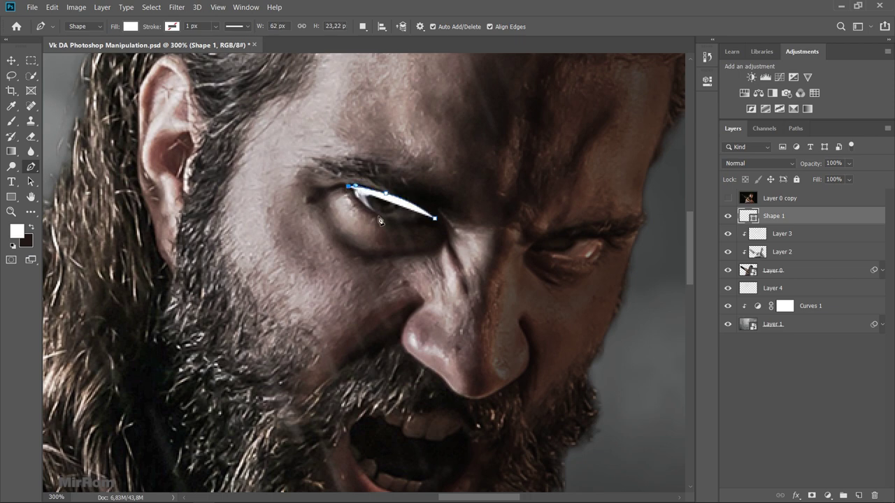
{"action": "left_click_drag", "start_coordinate": [381, 218], "coordinate": [393, 222]}
{"action": "left_click_drag", "start_coordinate": [347, 187], "coordinate": [348, 201]}
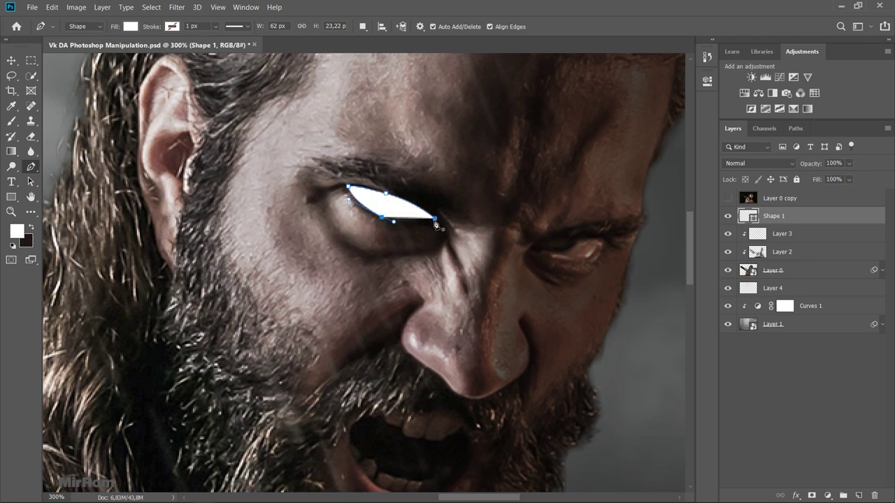
{"action": "left_click_drag", "start_coordinate": [434, 219], "coordinate": [443, 220]}
- Draw a second, separate white shape over the right eye, then reselect Shape 1
{"action": "left_click", "coordinate": [777, 235]}
{"action": "left_click", "coordinate": [534, 247]}
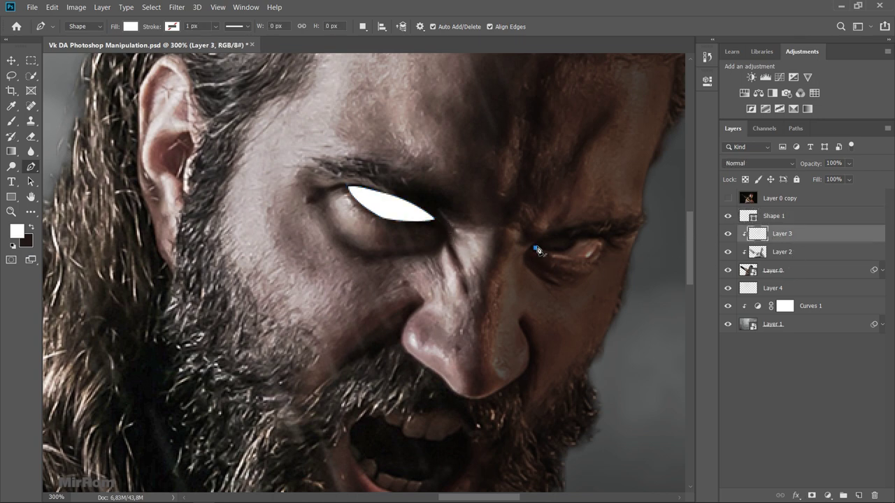
{"action": "left_click", "coordinate": [590, 239]}
{"action": "left_click_drag", "start_coordinate": [590, 239], "coordinate": [572, 241]}
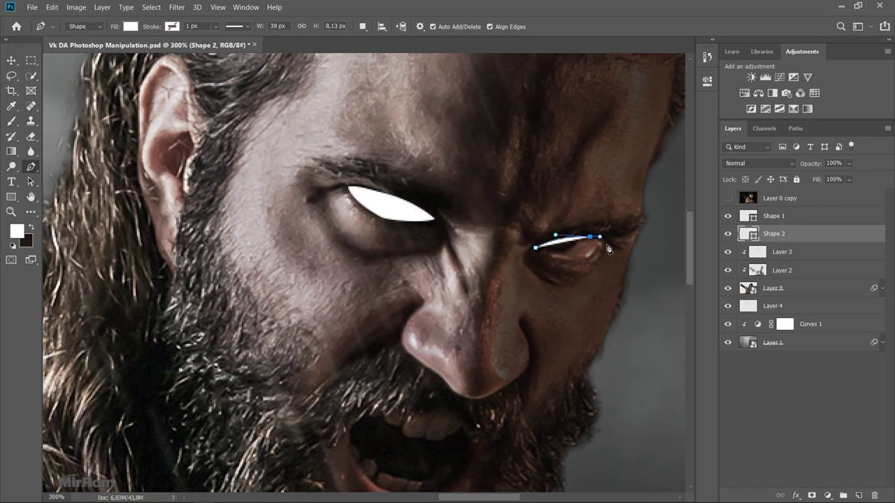
{"action": "left_click", "coordinate": [605, 244]}
{"action": "left_click", "coordinate": [579, 262]}
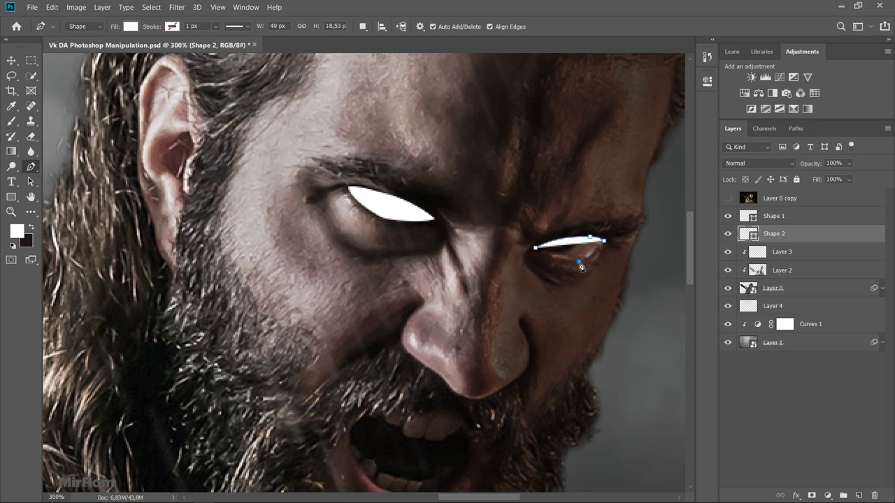
{"action": "left_click", "coordinate": [536, 249]}
{"action": "left_click", "coordinate": [535, 249]}
{"action": "left_click", "coordinate": [763, 222]}
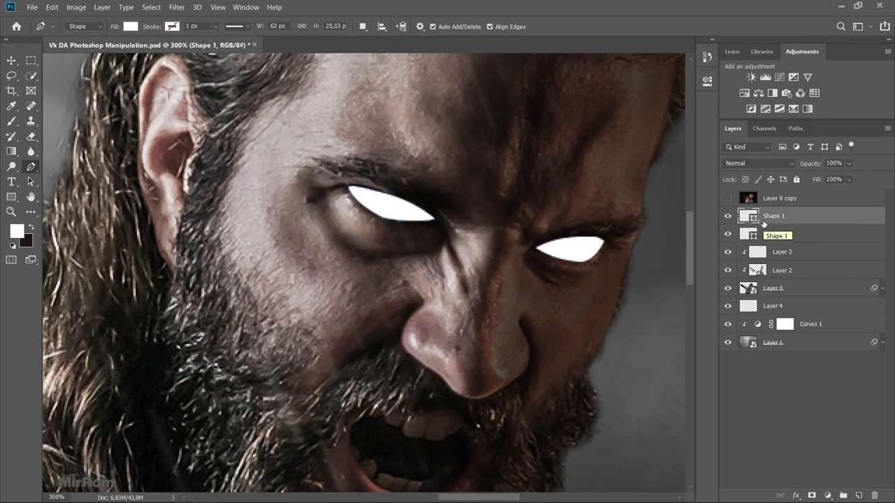
{"action": "key", "text": "ctrl+0"}
- Give Shape 1 an Inner Glow effect with a 10 px size
{"action": "key", "text": "ctrl+1"}
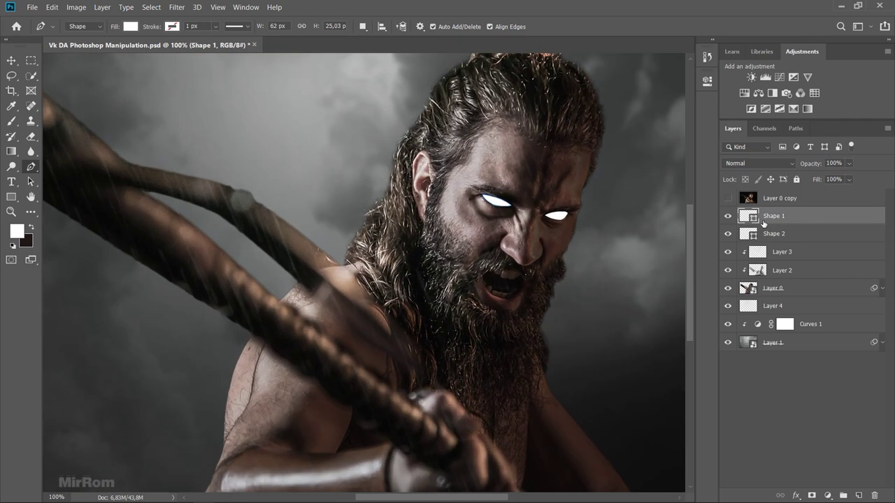
{"action": "key", "text": "v"}
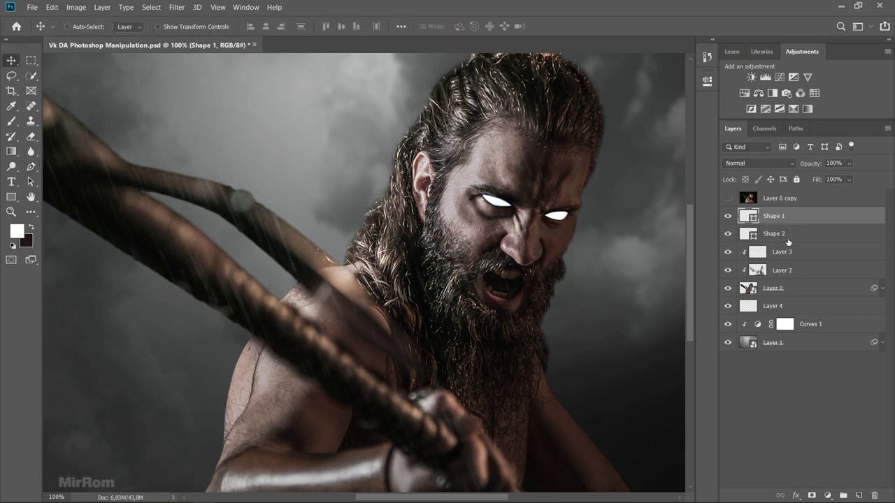
{"action": "left_click", "coordinate": [727, 219]}
{"action": "left_click", "coordinate": [728, 218]}
{"action": "left_click_drag", "start_coordinate": [472, 498], "coordinate": [505, 498]}
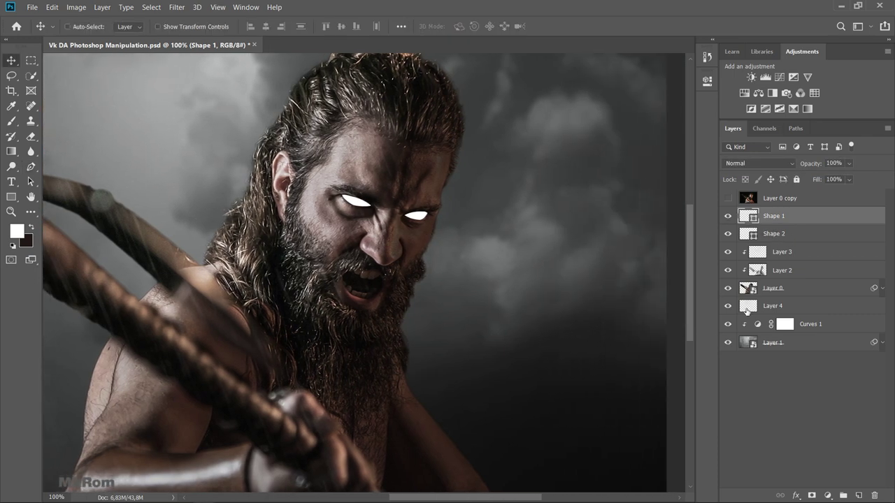
{"action": "left_click", "coordinate": [796, 496]}
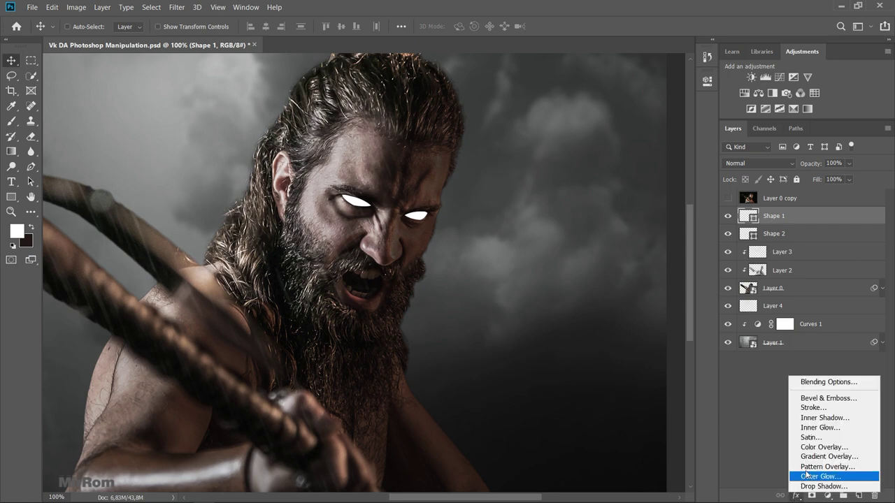
{"action": "left_click", "coordinate": [814, 428]}
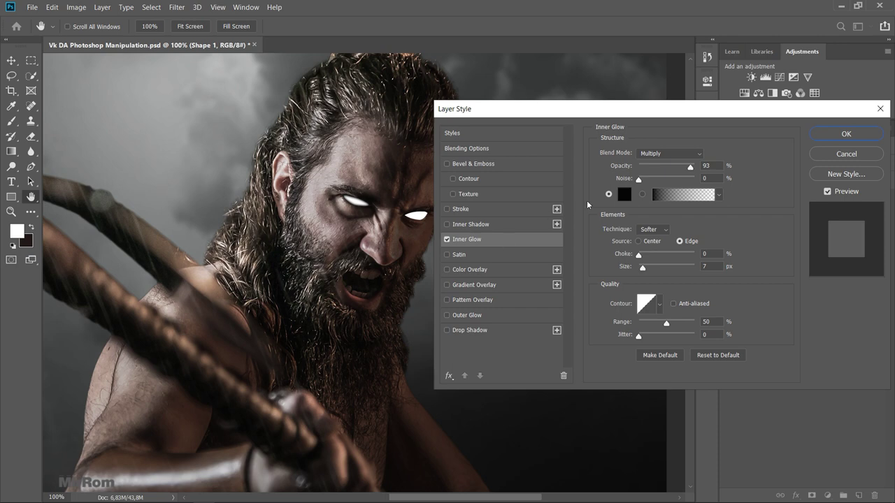
{"action": "left_click", "coordinate": [714, 266]}
{"action": "key", "text": "Up"}
{"action": "key", "text": "Up"}
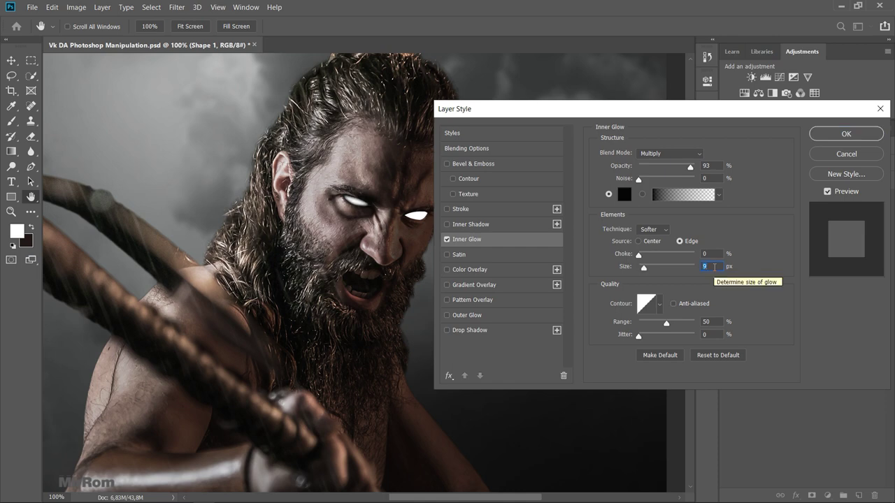
{"action": "key", "text": "Up"}
{"action": "left_click", "coordinate": [623, 194]}
{"action": "left_click", "coordinate": [773, 154]}
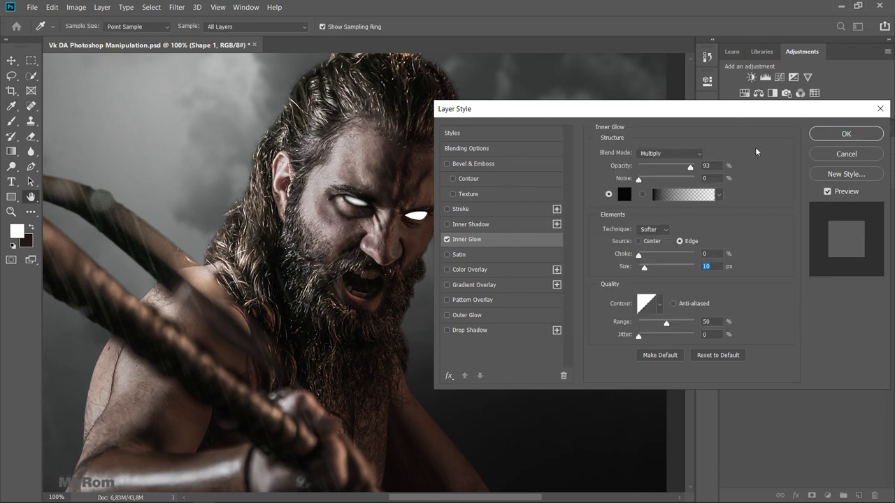
{"action": "left_click", "coordinate": [717, 167]}
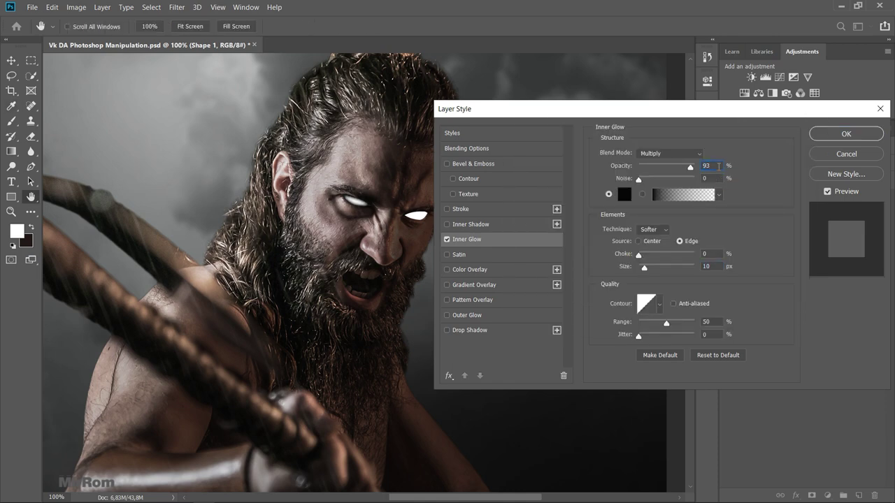
- Add an Inner Shadow angled about -10° to Shape 1 and apply the effects
{"action": "left_click", "coordinate": [471, 224]}
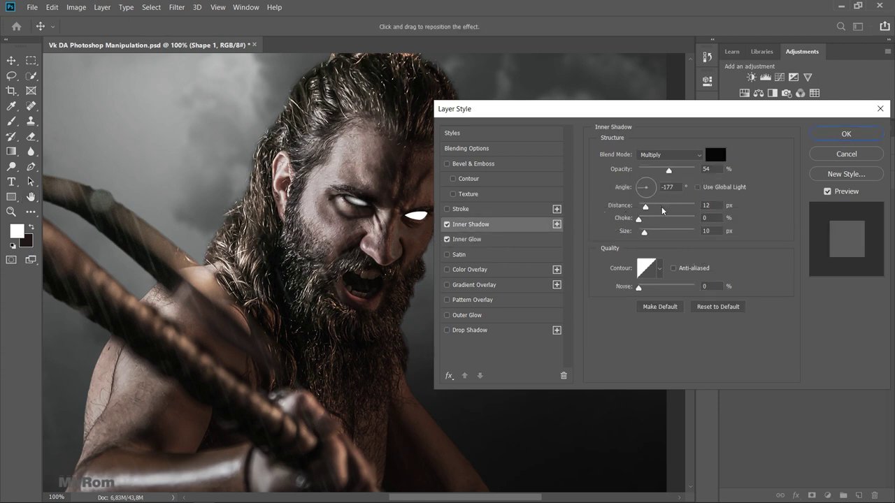
{"action": "left_click", "coordinate": [645, 195]}
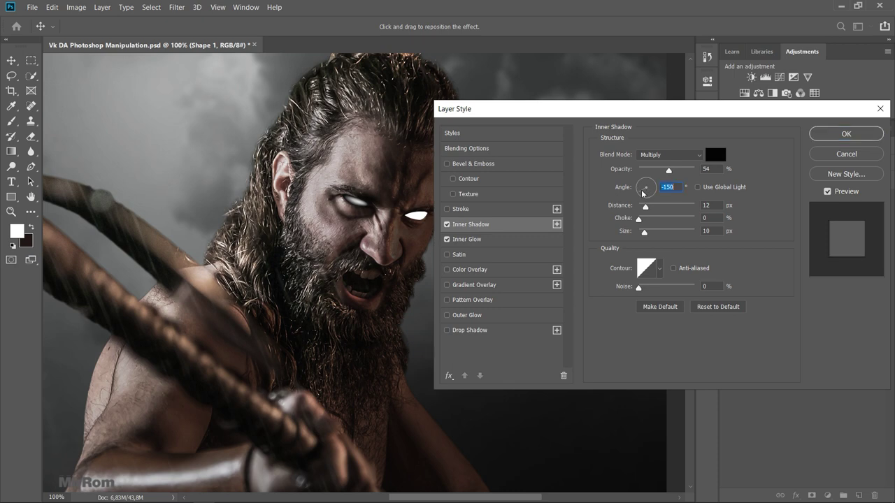
{"action": "left_click_drag", "start_coordinate": [645, 195], "coordinate": [691, 201]}
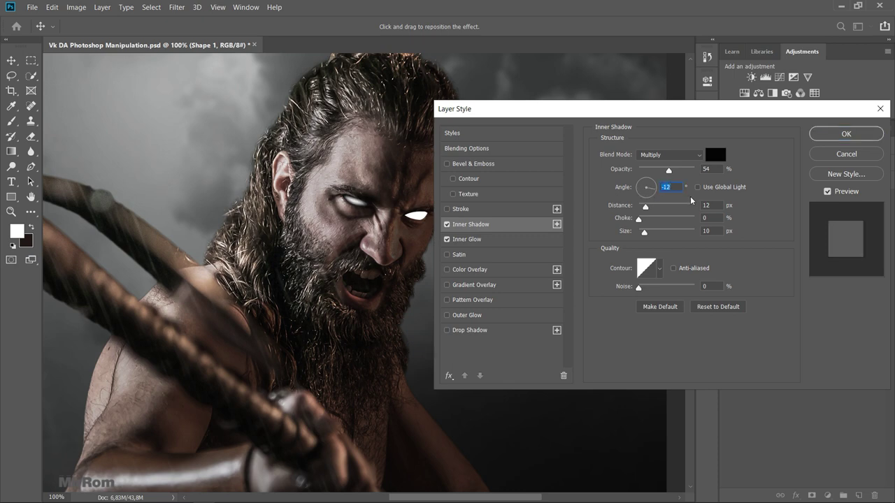
{"action": "double_click", "coordinate": [713, 205]}
{"action": "left_click", "coordinate": [710, 230]}
{"action": "left_click", "coordinate": [826, 192]}
{"action": "left_click", "coordinate": [826, 192]}
{"action": "left_click", "coordinate": [839, 134]}
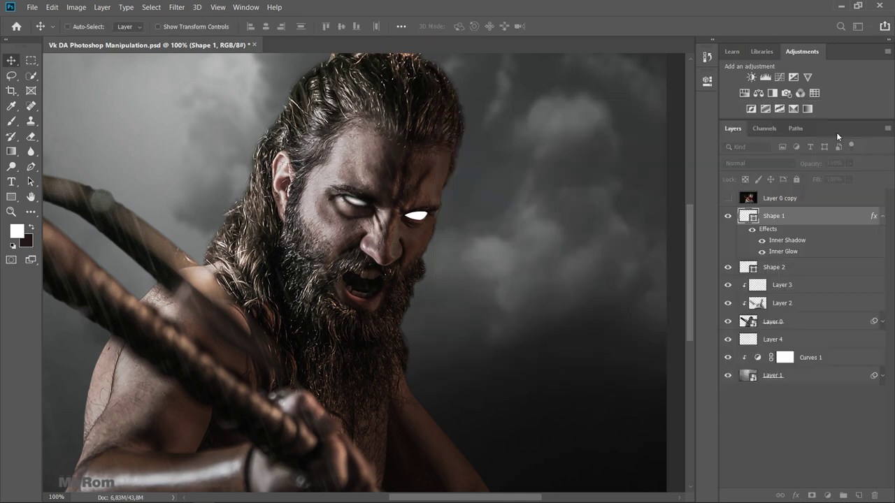
{"action": "left_click", "coordinate": [882, 217]}
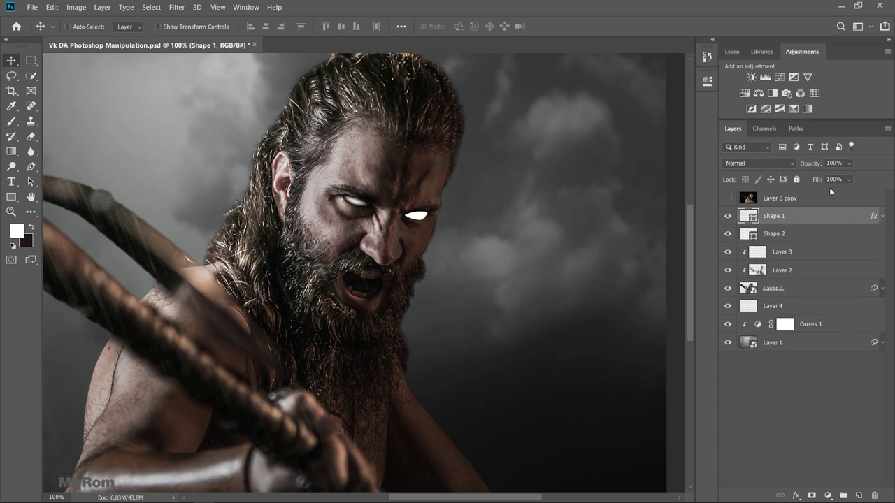
- Lower Shape 1's fill and give Shape 2 an Inner Glow of about 7 px
{"action": "mouse_move", "coordinate": [850, 196]}
{"action": "left_mouse_down"}
{"action": "mouse_move", "coordinate": [835, 203]}
{"action": "mouse_move", "coordinate": [848, 202]}
{"action": "left_mouse_up"}
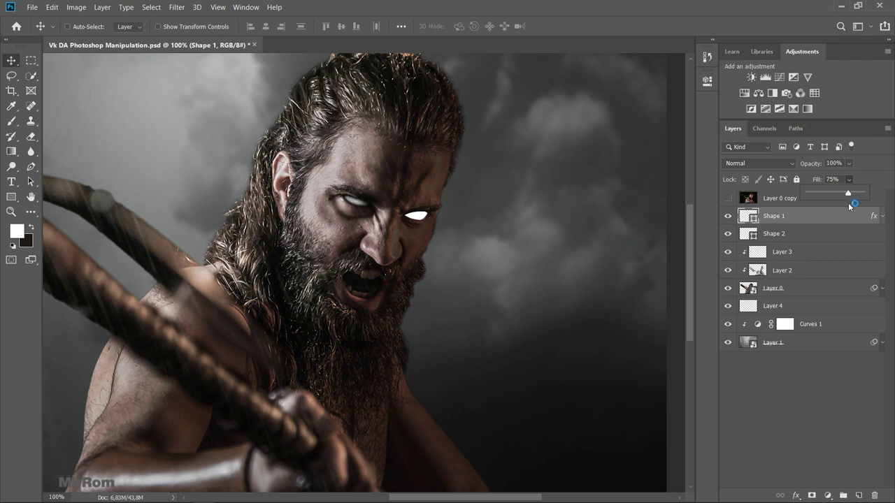
{"action": "left_click", "coordinate": [797, 216]}
{"action": "left_click", "coordinate": [804, 235]}
{"action": "left_click", "coordinate": [796, 495]}
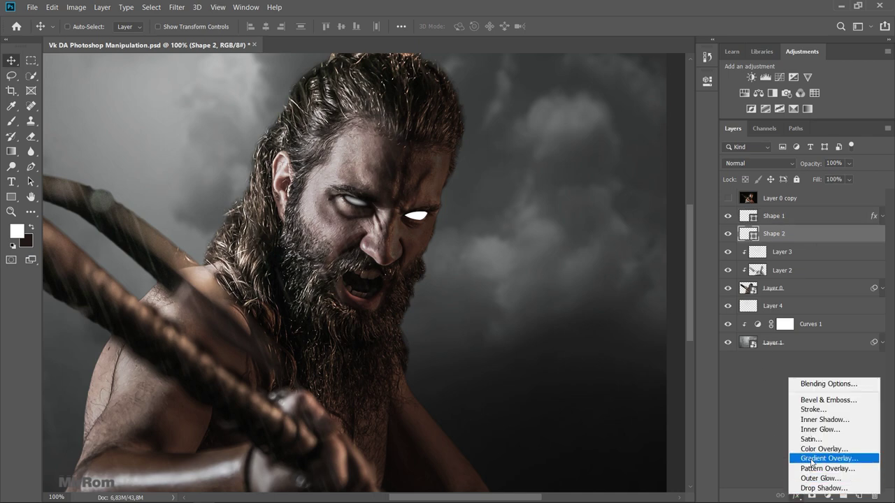
{"action": "left_click", "coordinate": [825, 429]}
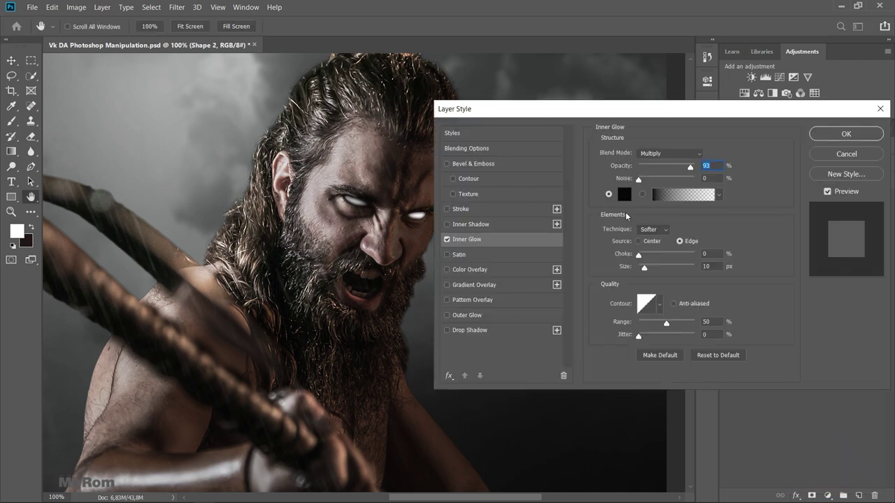
{"action": "left_click", "coordinate": [719, 266]}
{"action": "type", "text": "8"}
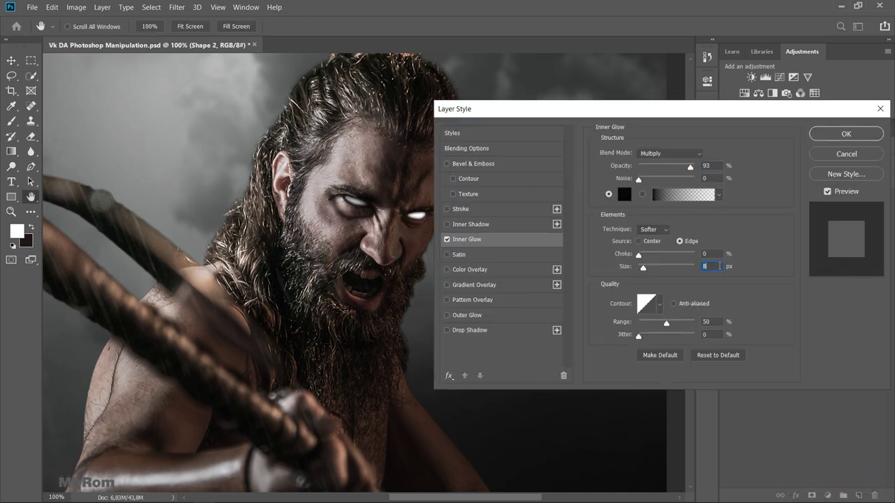
{"action": "scroll", "coordinate": [719, 266], "scroll_direction": "down", "scroll_amount": 3}
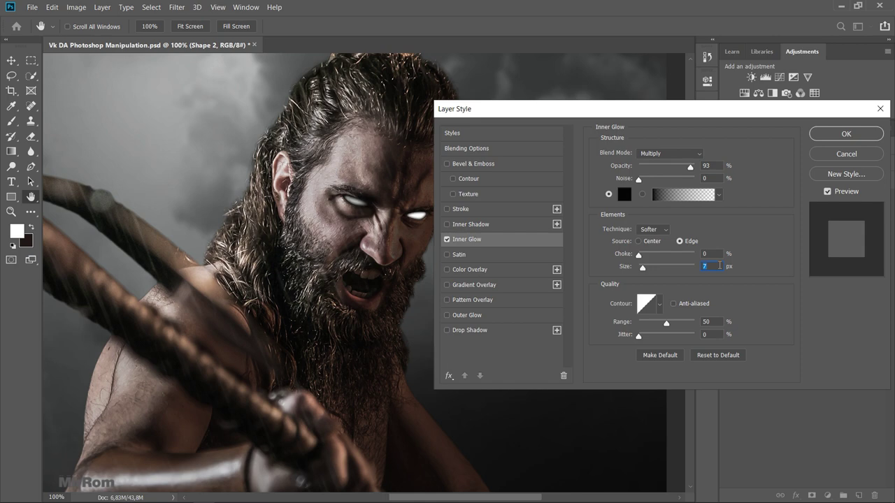
- Add an Inner Shadow to Shape 2 angled at -177° with opacity 54
{"action": "left_click", "coordinate": [447, 225]}
{"action": "left_click_drag", "start_coordinate": [652, 195], "coordinate": [630, 193]}
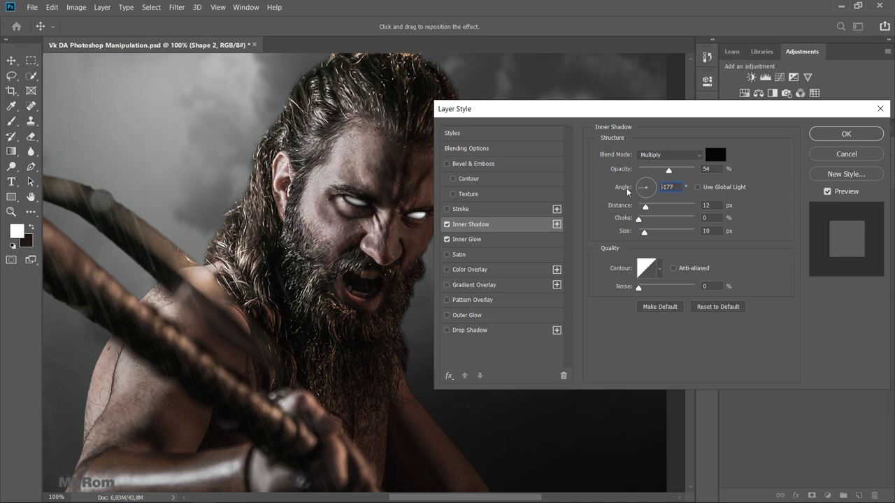
{"action": "left_click_drag", "start_coordinate": [631, 193], "coordinate": [628, 190]}
{"action": "key", "text": "Tab"}
{"action": "left_click", "coordinate": [716, 168]}
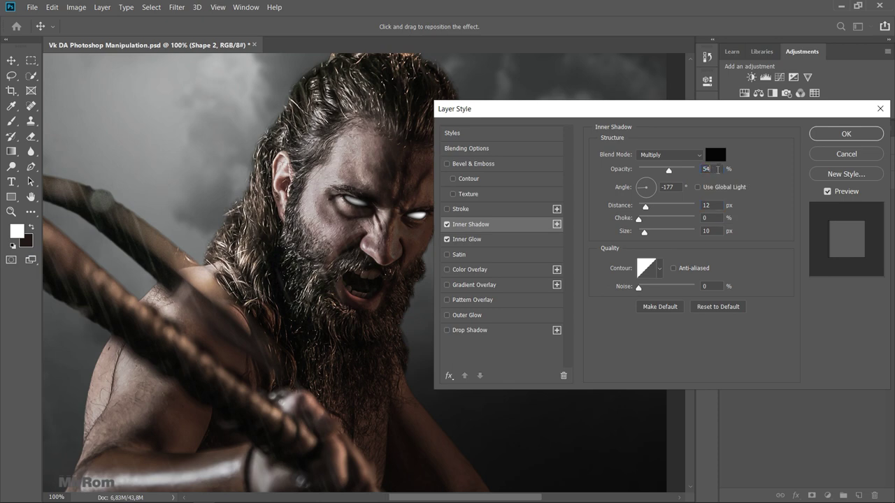
- Confirm the layer style, drop Shape 2's fill to about 55%, then select Shape 1 and fit the image
{"action": "left_click", "coordinate": [833, 139]}
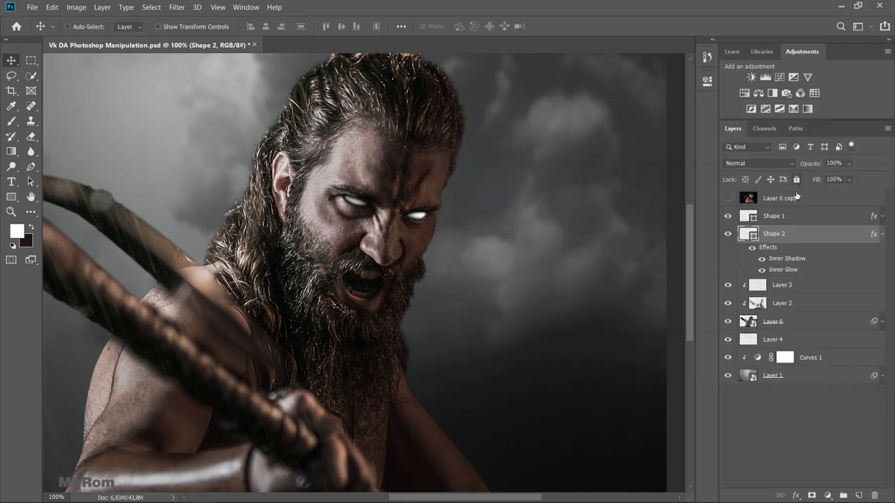
{"action": "left_click", "coordinate": [880, 235]}
{"action": "left_click", "coordinate": [831, 236]}
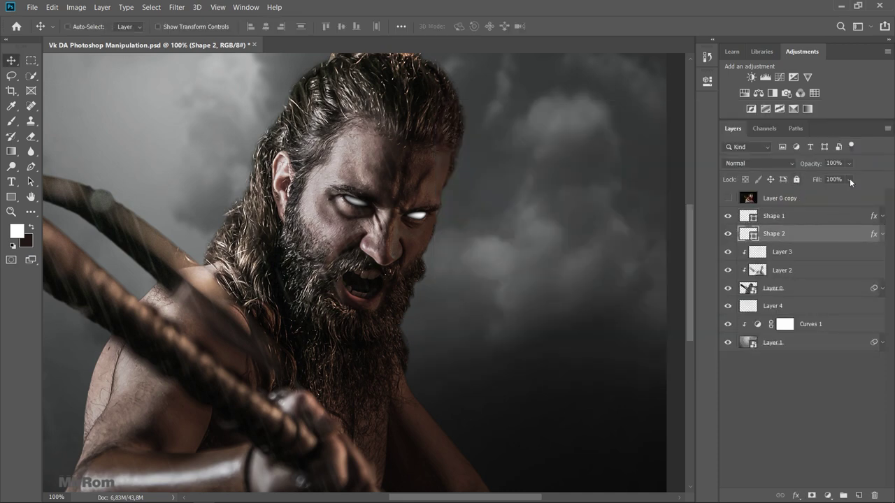
{"action": "left_click_drag", "start_coordinate": [848, 197], "coordinate": [842, 195]}
{"action": "left_click", "coordinate": [727, 233]}
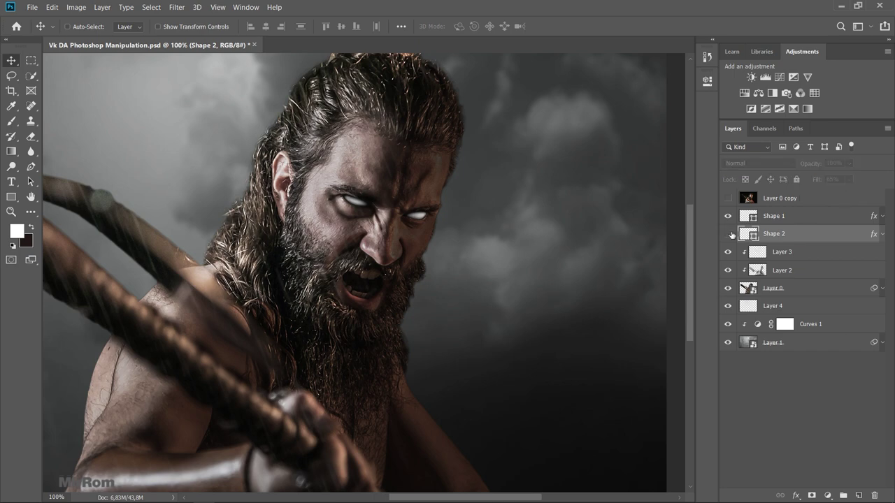
{"action": "left_click", "coordinate": [729, 234]}
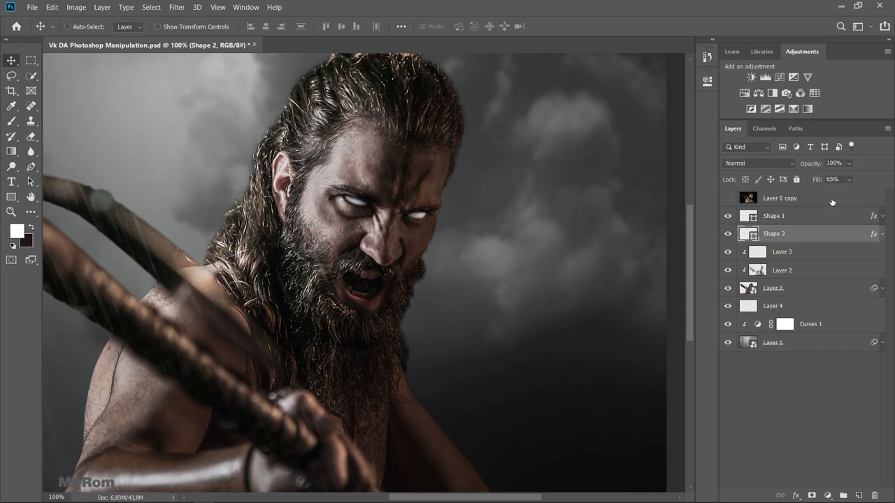
{"action": "left_click_drag", "start_coordinate": [822, 181], "coordinate": [818, 183]}
{"action": "left_click", "coordinate": [782, 218]}
{"action": "key", "text": "ctrl+0"}
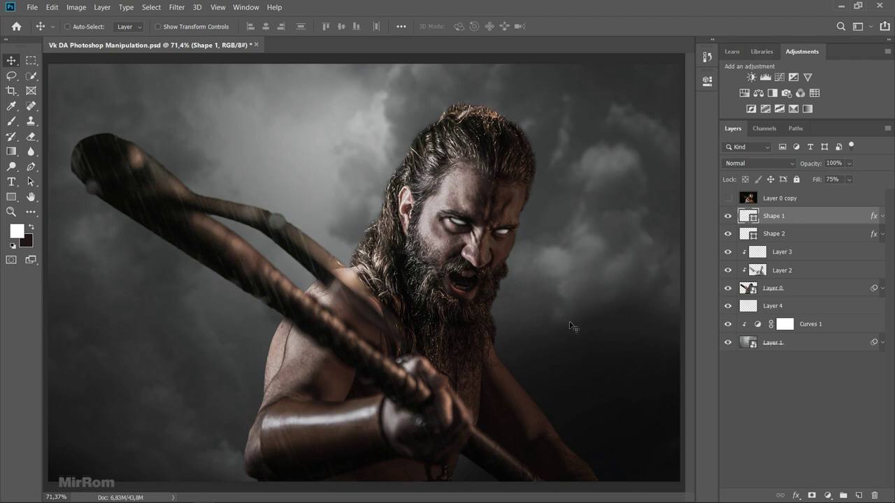
- Group Shape 1 through Layer 0 into Group 1, duplicate it, and hide the original
{"action": "left_click", "coordinate": [792, 289], "text": "shift"}
{"action": "key", "text": "ctrl+g"}
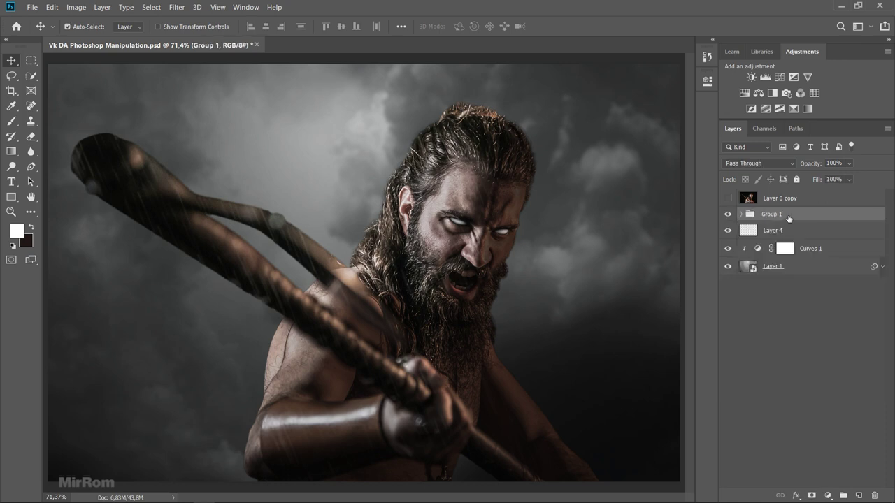
{"action": "left_click_drag", "start_coordinate": [788, 218], "coordinate": [790, 214]}
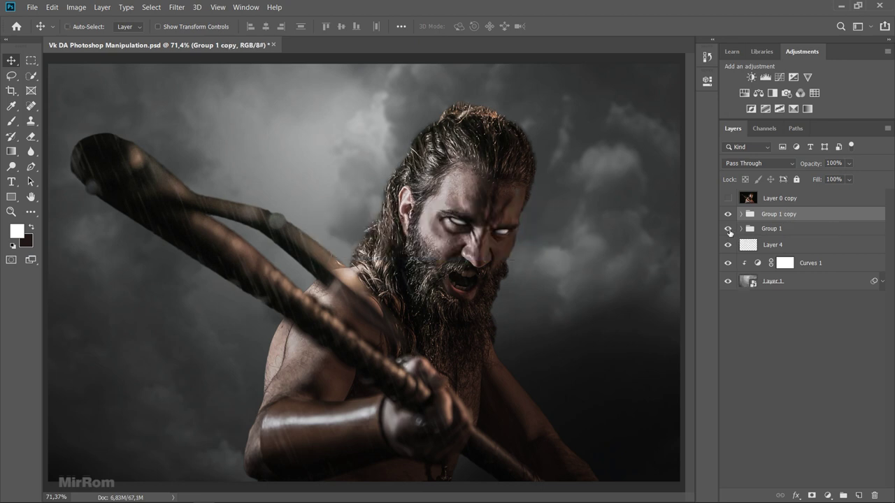
{"action": "left_click", "coordinate": [728, 229]}
- Merge the group copy, rename it Model, and convert it to a smart object
{"action": "key", "text": "ctrl+e"}
{"action": "double_click", "coordinate": [774, 216]}
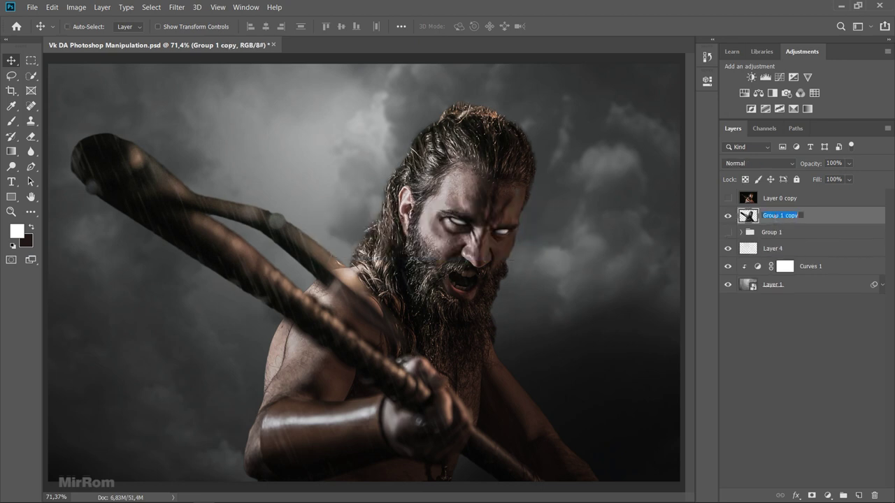
{"action": "type", "text": "Model"}
{"action": "key", "text": "Return"}
{"action": "right_click", "coordinate": [769, 218]}
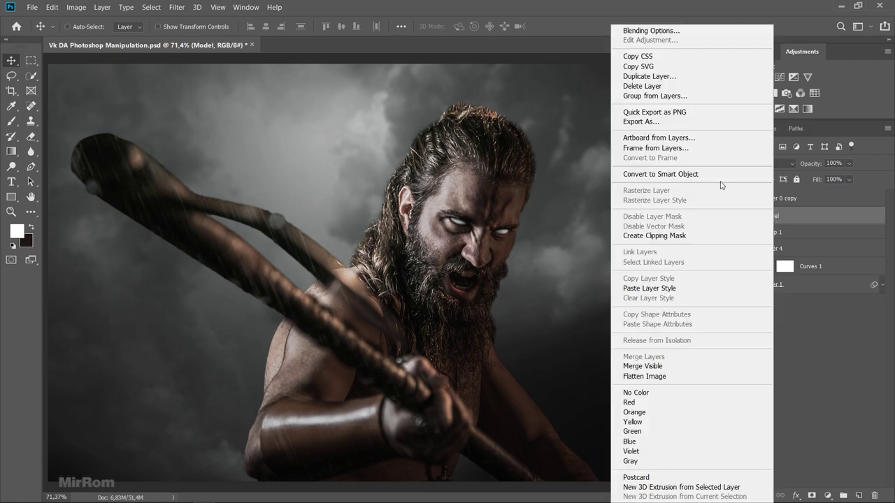
{"action": "left_click", "coordinate": [719, 172]}
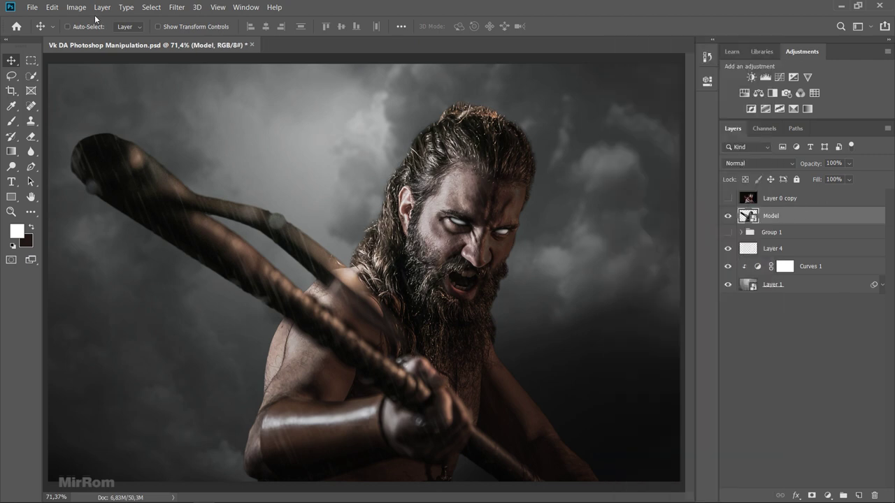
- Apply Levels to Model with midtone 0.92 and white input 241
{"action": "key", "text": "ctrl+minus"}
{"action": "left_click", "coordinate": [76, 7]}
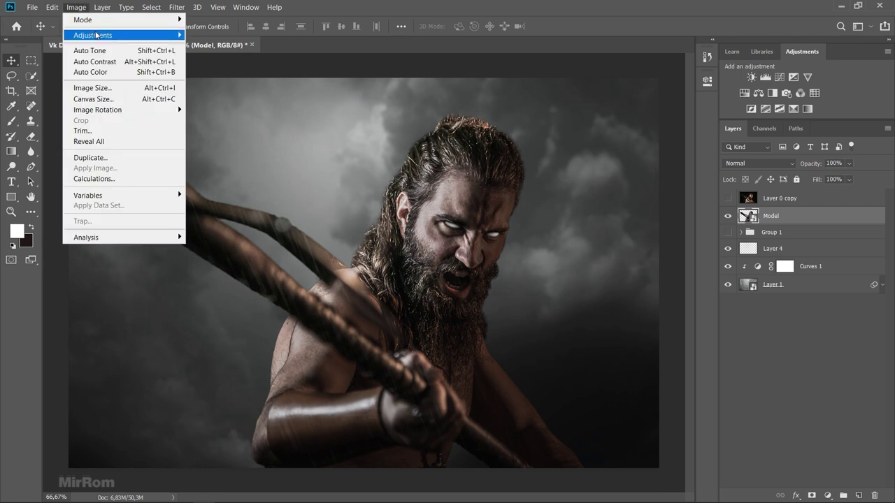
{"action": "mouse_move", "coordinate": [93, 35]}
{"action": "left_click", "coordinate": [253, 48]}
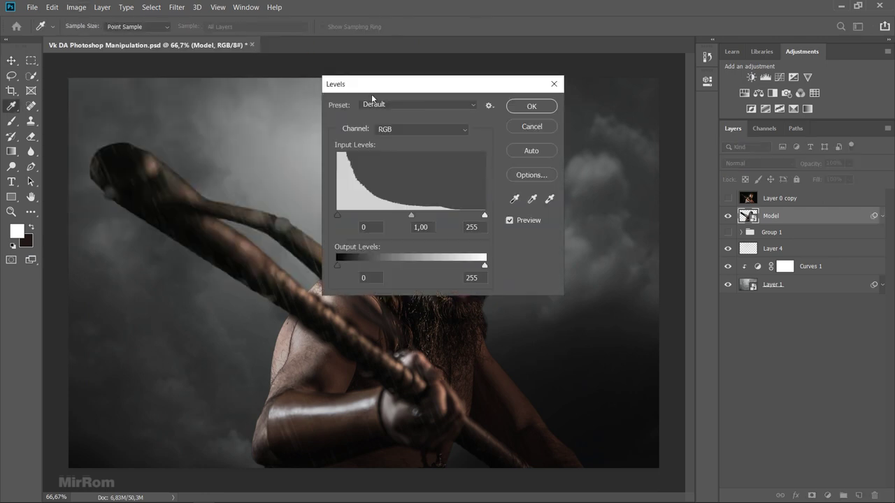
{"action": "left_click_drag", "start_coordinate": [427, 88], "coordinate": [573, 94]}
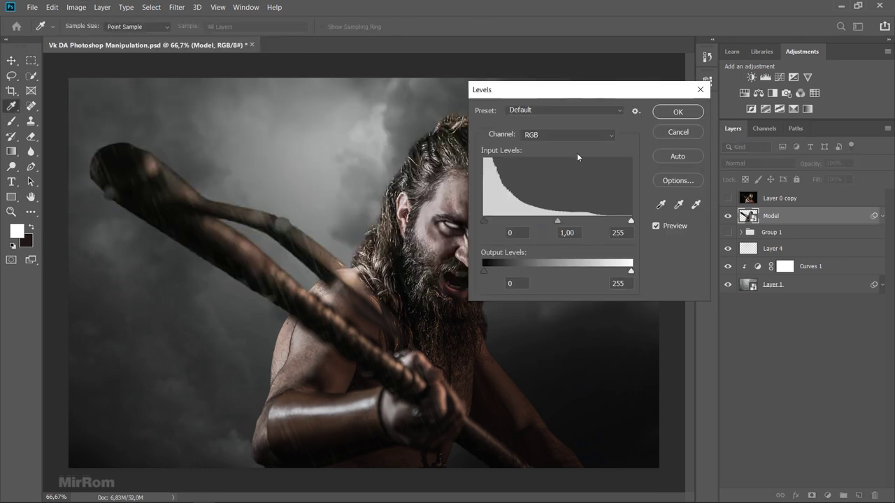
{"action": "left_click_drag", "start_coordinate": [559, 220], "coordinate": [563, 221]}
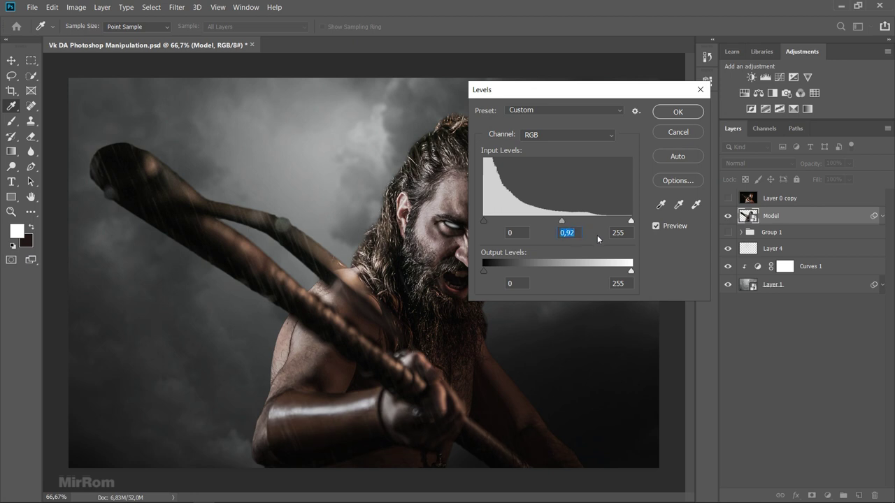
{"action": "left_click_drag", "start_coordinate": [589, 91], "coordinate": [621, 96]}
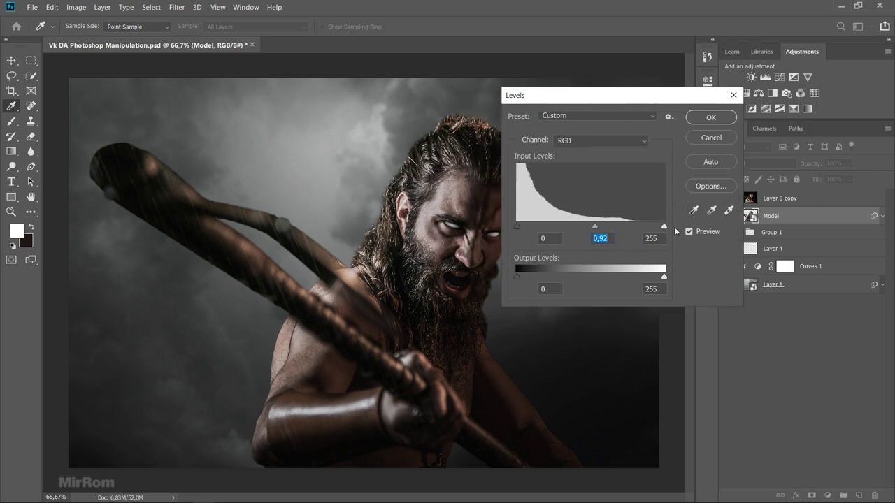
{"action": "left_click_drag", "start_coordinate": [664, 226], "coordinate": [661, 231]}
{"action": "left_click", "coordinate": [689, 231]}
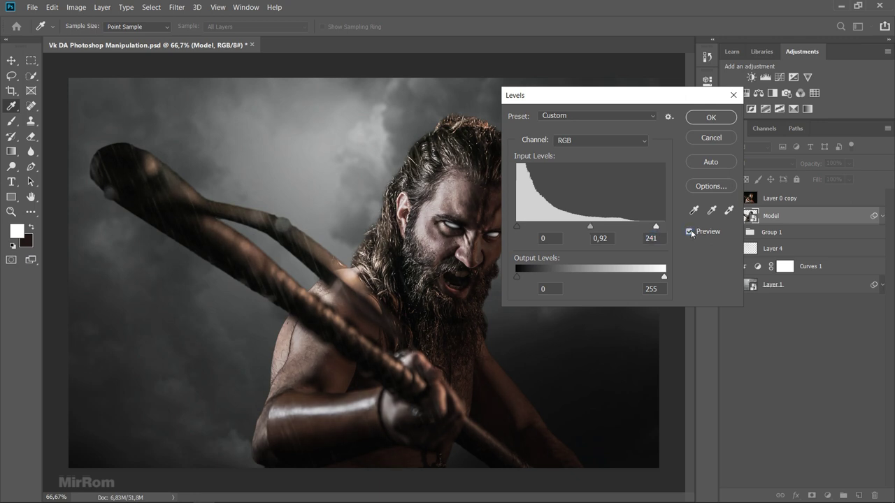
{"action": "left_click", "coordinate": [710, 117]}
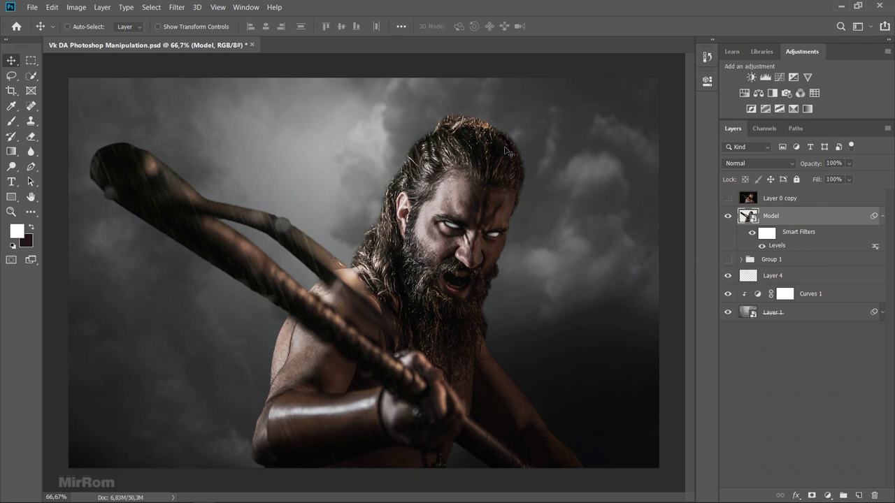
- Apply Vibrance −23 and Saturation −10 to the Model layer
{"action": "left_click", "coordinate": [76, 7]}
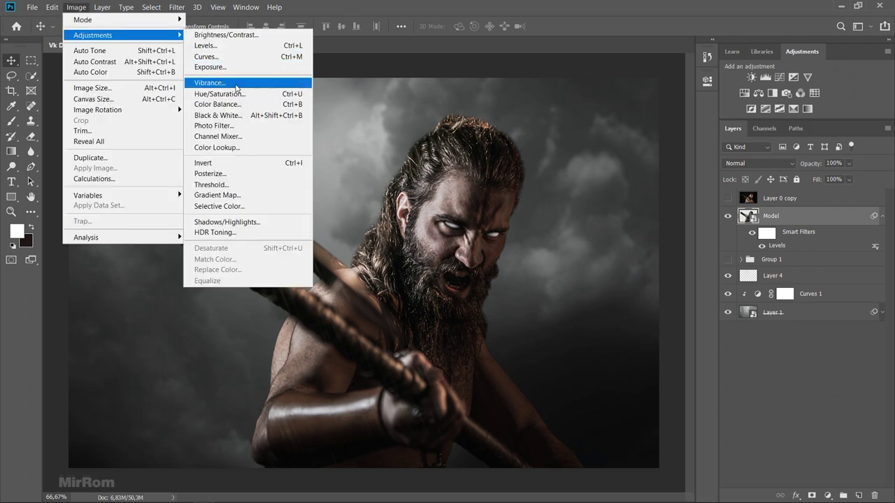
{"action": "left_click", "coordinate": [236, 87]}
{"action": "left_click_drag", "start_coordinate": [433, 128], "coordinate": [583, 150]}
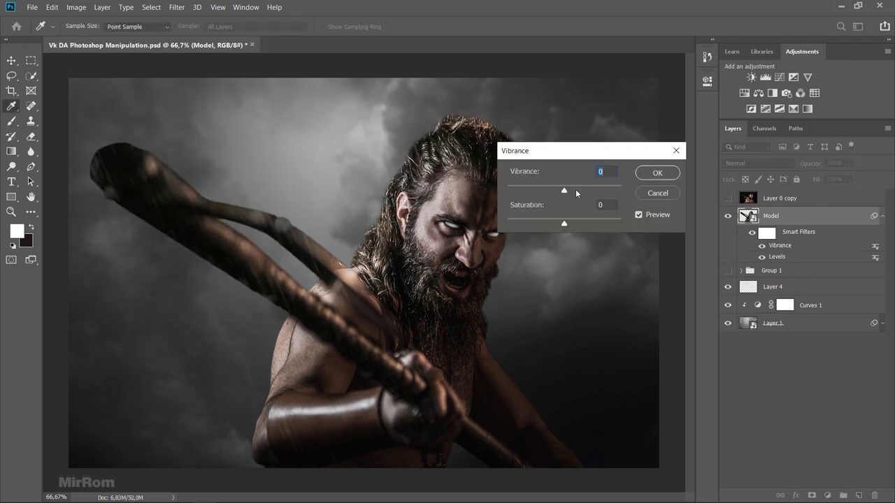
{"action": "left_click_drag", "start_coordinate": [564, 189], "coordinate": [550, 191]}
{"action": "left_click_drag", "start_coordinate": [564, 227], "coordinate": [556, 224]}
{"action": "left_click", "coordinate": [657, 173]}
{"action": "left_click", "coordinate": [177, 7]}
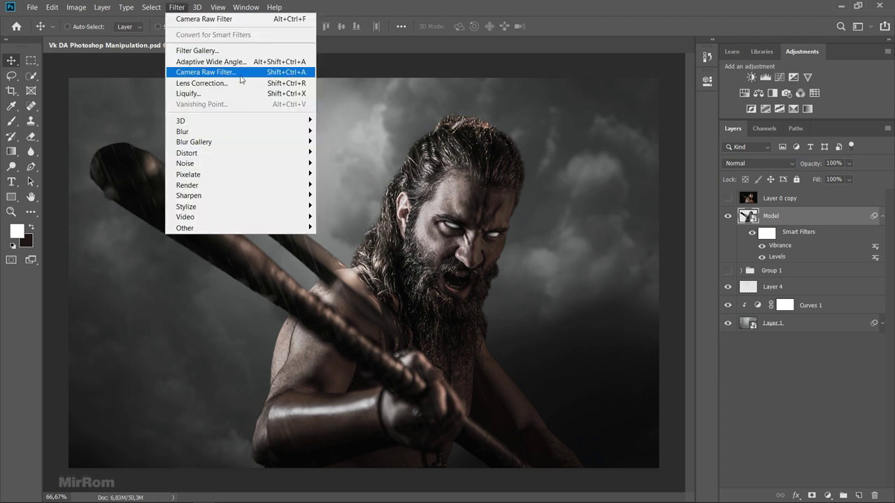
- Apply a Camera Raw Filter with Sharpening 62 and raised noise reduction, then collapse the filter list
{"action": "key", "text": "Escape"}
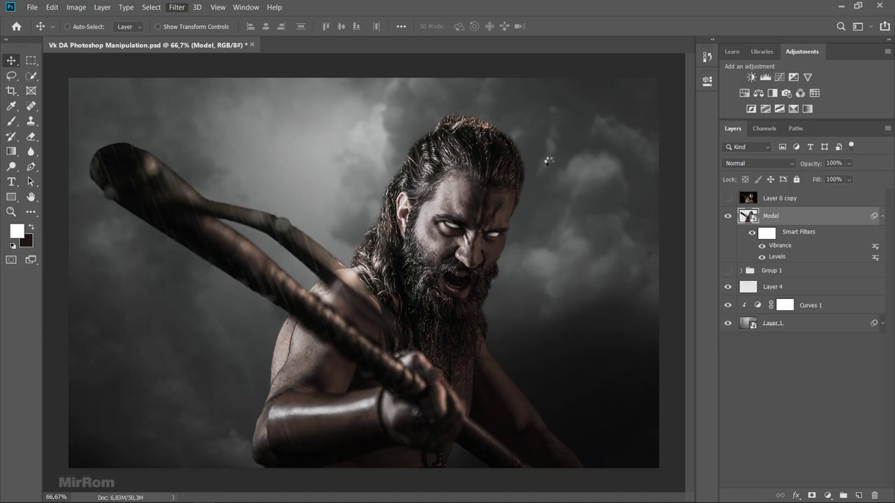
{"action": "key", "text": "ctrl+shift+a"}
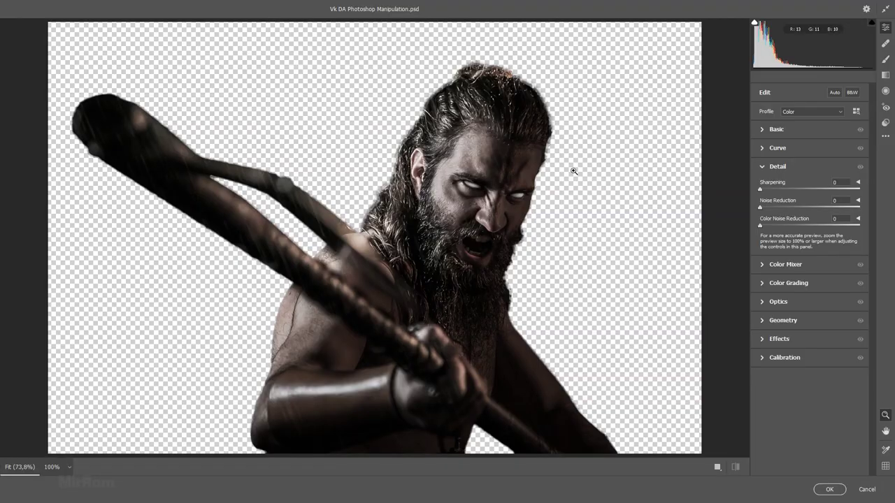
{"action": "left_click", "coordinate": [763, 168]}
{"action": "left_click", "coordinate": [763, 168]}
{"action": "left_click_drag", "start_coordinate": [760, 196], "coordinate": [803, 192]}
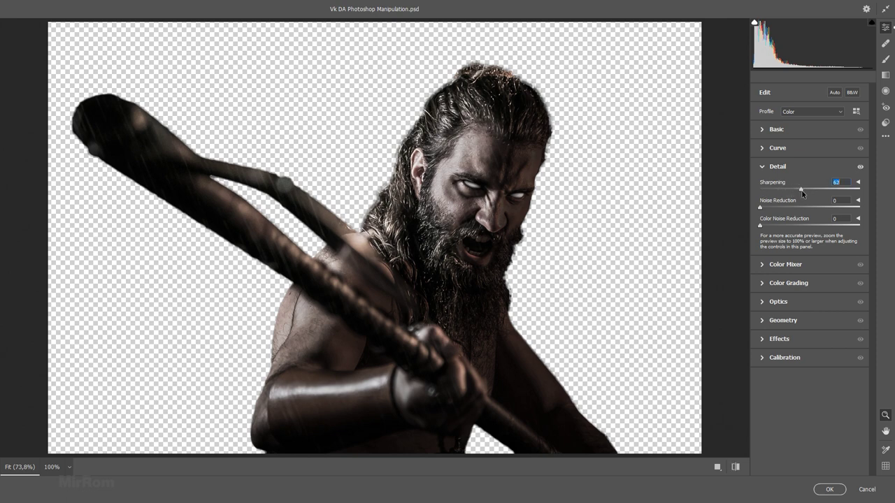
{"action": "left_click_drag", "start_coordinate": [773, 208], "coordinate": [783, 209]}
{"action": "left_click", "coordinate": [831, 490]}
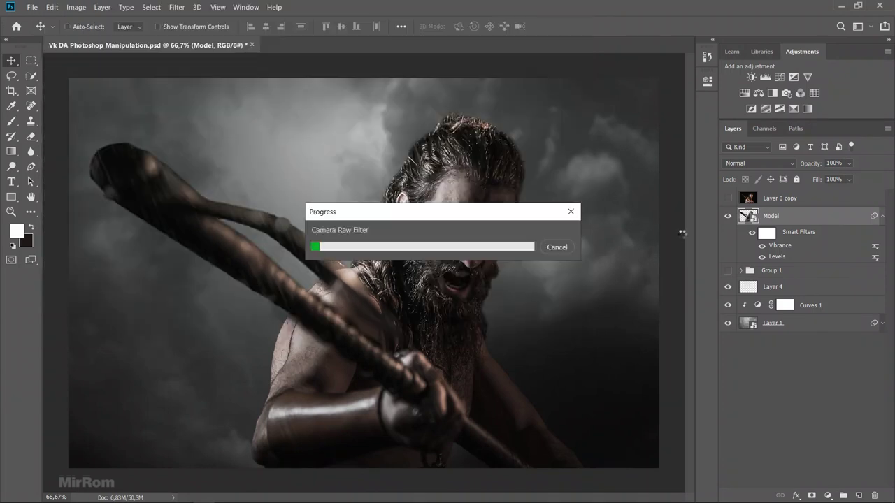
{"action": "left_click", "coordinate": [882, 218]}
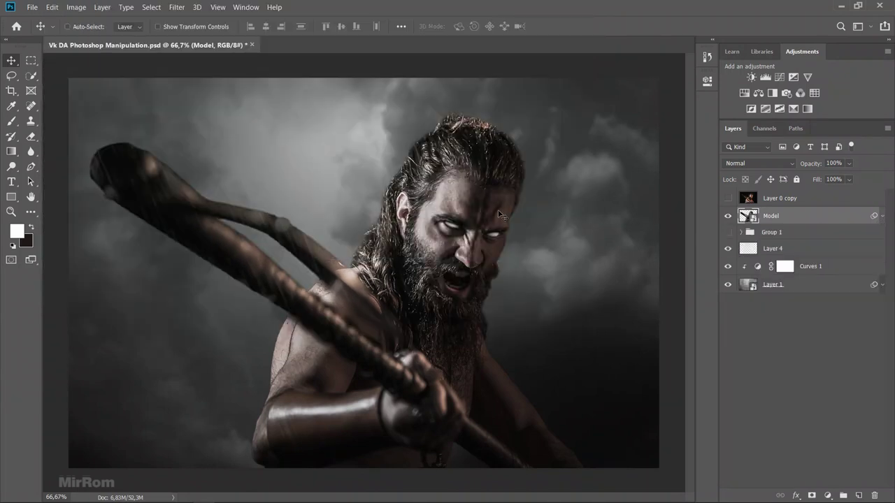
- Crop the chain image to a narrow strip around the chain
{"action": "left_click", "coordinate": [32, 7]}
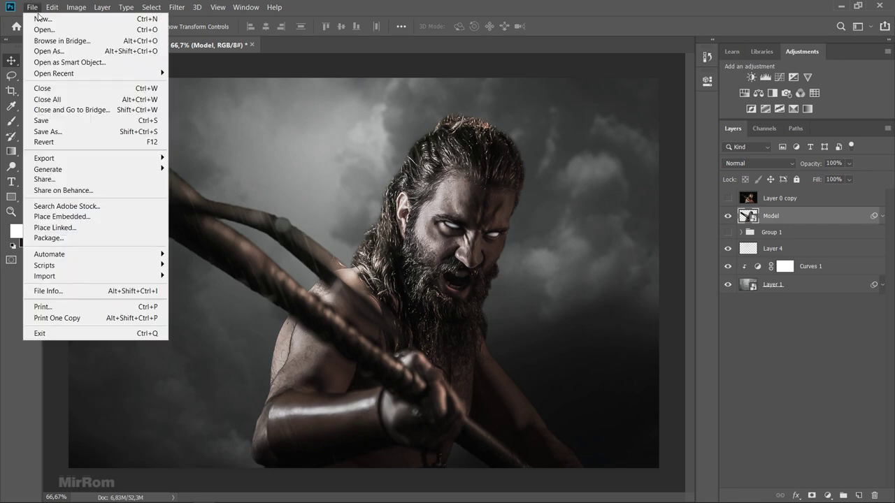
{"action": "left_click", "coordinate": [39, 30]}
{"action": "key", "text": "Escape"}
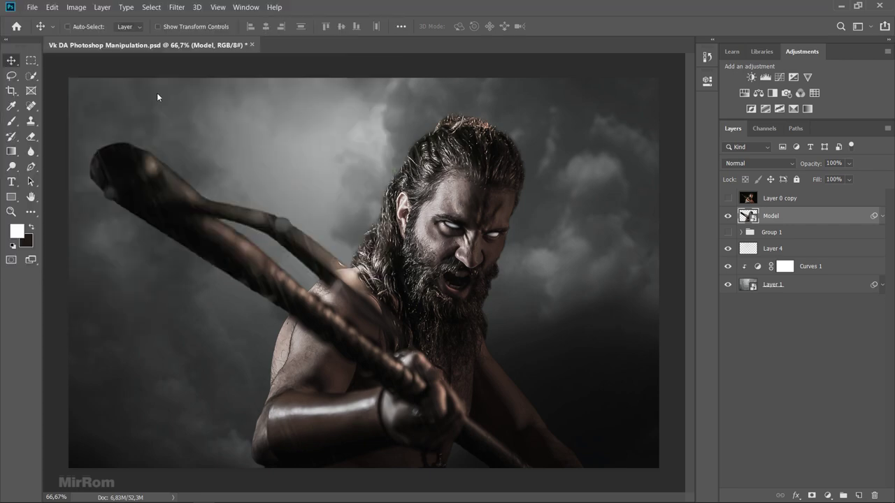
{"action": "key", "text": "c"}
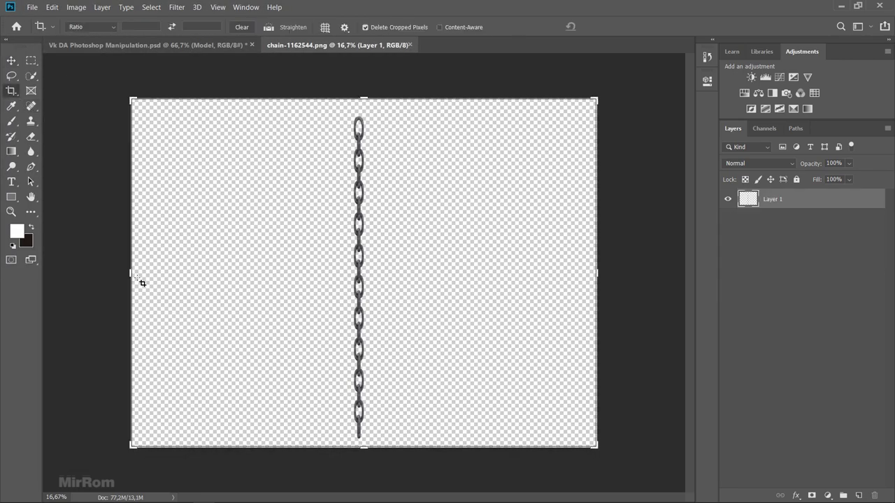
{"action": "left_click_drag", "start_coordinate": [138, 281], "coordinate": [237, 284]}
{"action": "left_click_drag", "start_coordinate": [506, 276], "coordinate": [403, 276]}
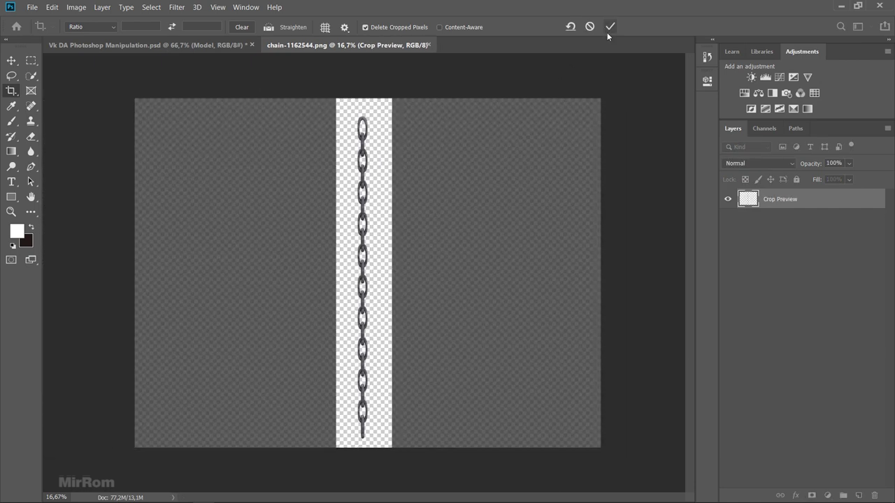
{"action": "left_click", "coordinate": [609, 27]}
- Trim the chain's transparent edges, move it into the warrior document, and close the chain file
{"action": "key", "text": "i"}
{"action": "left_click", "coordinate": [76, 7]}
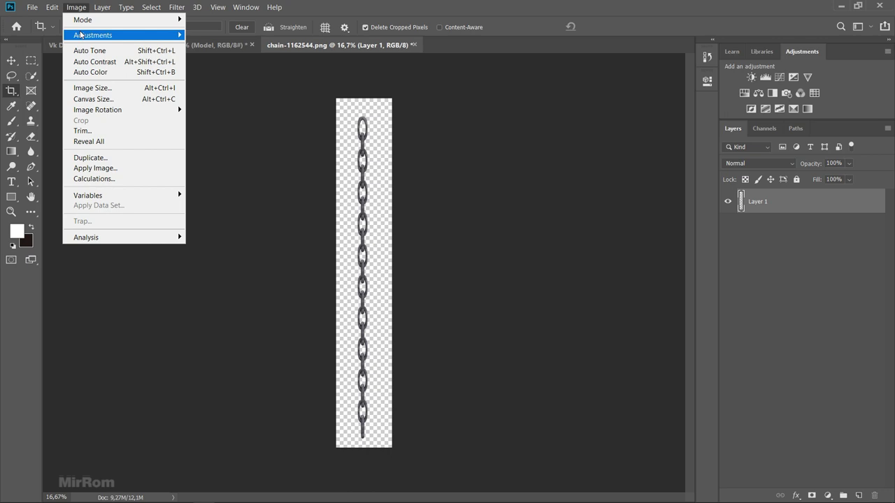
{"action": "left_click", "coordinate": [93, 123]}
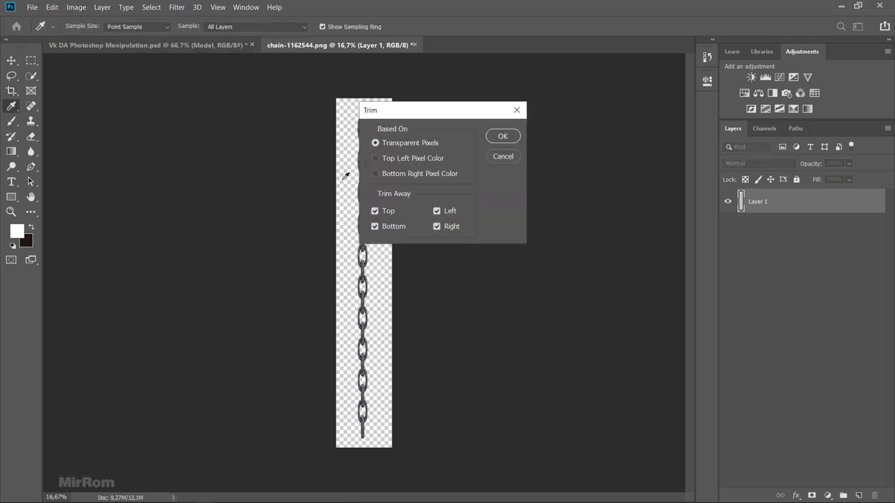
{"action": "left_click", "coordinate": [502, 136]}
{"action": "key", "text": "v"}
{"action": "mouse_move", "coordinate": [366, 174]}
{"action": "left_mouse_down"}
{"action": "mouse_move", "coordinate": [242, 58]}
{"action": "mouse_move", "coordinate": [295, 157]}
{"action": "left_mouse_up"}
{"action": "left_click", "coordinate": [415, 45]}
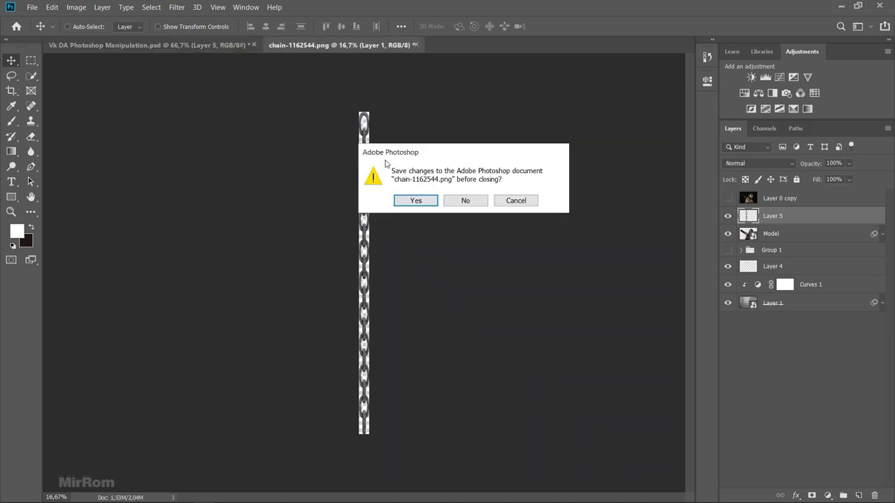
- Discard the chain file's changes and convert Layer 5 to a smart object
{"action": "key", "text": "n"}
{"action": "right_click", "coordinate": [789, 216]}
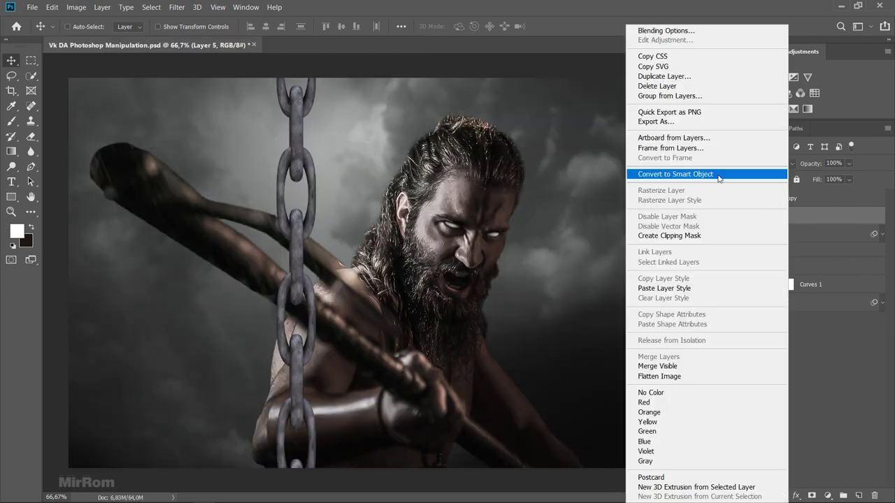
{"action": "left_click", "coordinate": [699, 175]}
{"action": "key", "text": "ctrl+t"}
{"action": "key", "text": "Return"}
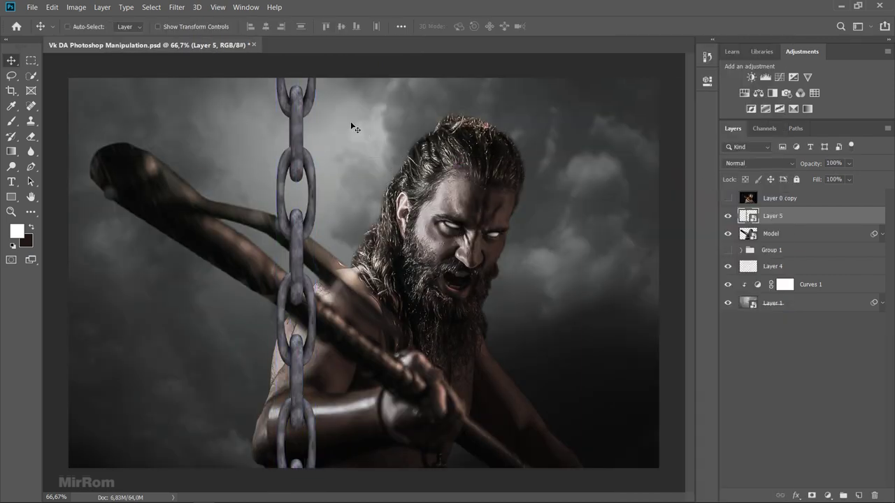
{"action": "key", "text": "ctrl+minus"}
{"action": "key", "text": "ctrl+minus"}
- Rotate the chain diagonally, scale it to 92%, and place it across the lower left
{"action": "key", "text": "ctrl+t"}
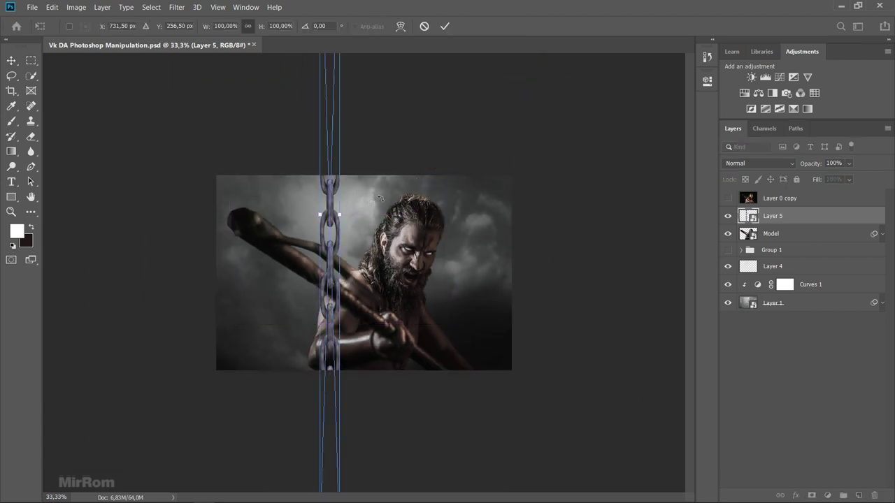
{"action": "left_click_drag", "start_coordinate": [352, 142], "coordinate": [293, 165]}
{"action": "left_click_drag", "start_coordinate": [349, 231], "coordinate": [316, 323]}
{"action": "left_click_drag", "start_coordinate": [411, 283], "coordinate": [406, 262]}
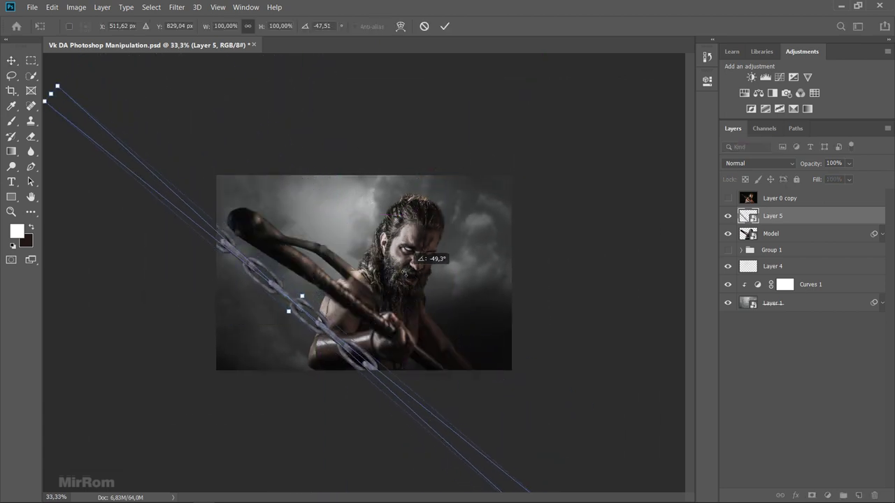
{"action": "left_click_drag", "start_coordinate": [348, 342], "coordinate": [310, 343]}
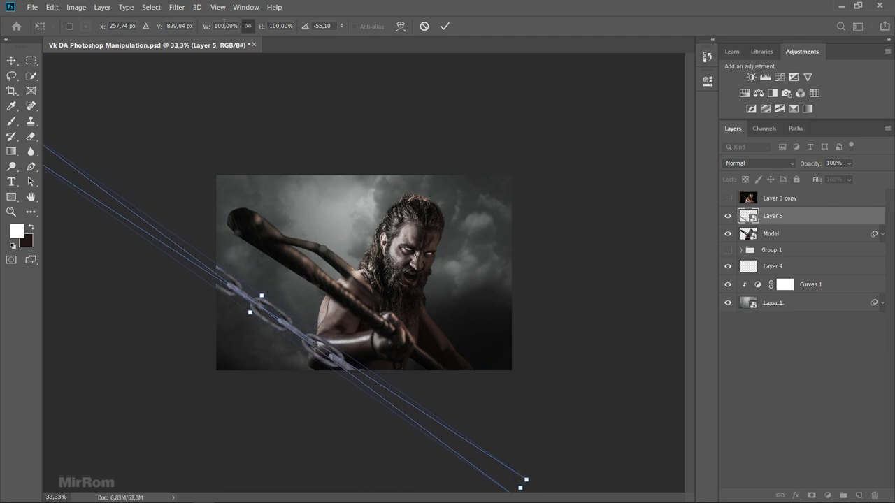
{"action": "left_click", "coordinate": [224, 26]}
{"action": "key", "text": "Down"}
{"action": "key", "text": "Down"}
{"action": "key", "text": "Down"}
{"action": "key", "text": "Down"}
{"action": "key", "text": "Down"}
{"action": "key", "text": "Down"}
{"action": "key", "text": "Down"}
{"action": "key", "text": "Down"}
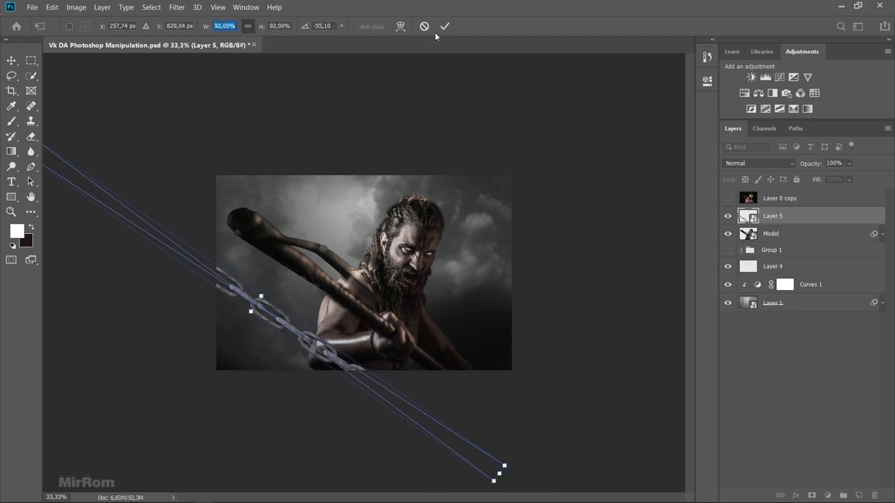
{"action": "left_click", "coordinate": [445, 26]}
{"action": "left_click_drag", "start_coordinate": [334, 298], "coordinate": [340, 309]}
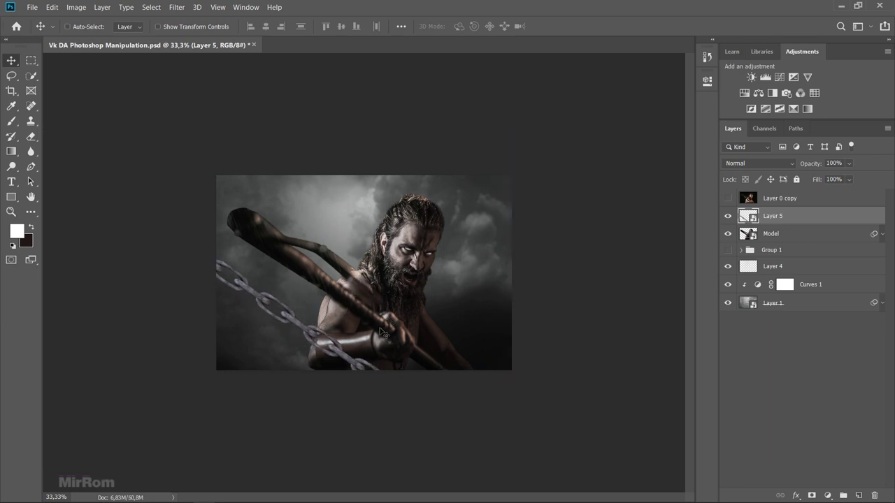
{"action": "mouse_move", "coordinate": [379, 330]}
{"action": "left_mouse_down"}
{"action": "mouse_move", "coordinate": [375, 323]}
{"action": "mouse_move", "coordinate": [469, 242]}
{"action": "left_mouse_up"}
{"action": "key", "text": "ctrl+plus"}
{"action": "key", "text": "ctrl+minus"}
- Duplicate the chain below Model, rotate the copy horizontal, and shorten it from both ends
{"action": "key", "text": "ctrl+j"}
{"action": "left_click_drag", "start_coordinate": [797, 225], "coordinate": [790, 260]}
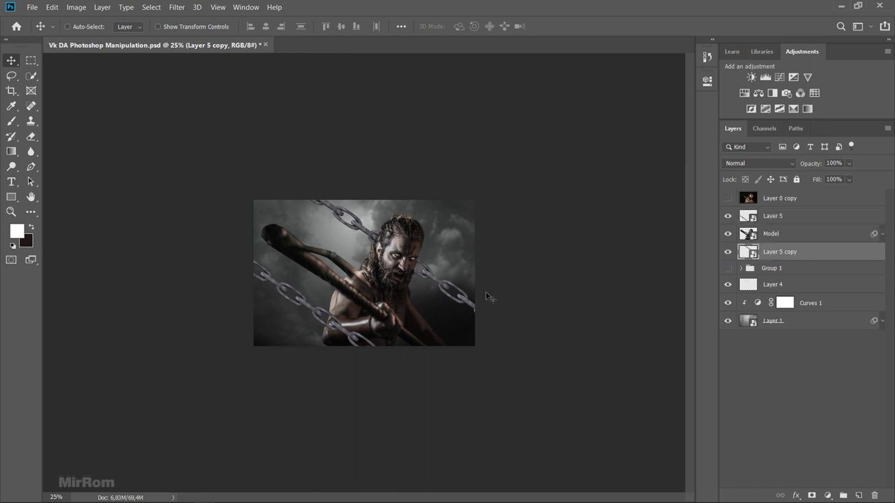
{"action": "key", "text": "ctrl+t"}
{"action": "left_click_drag", "start_coordinate": [555, 371], "coordinate": [553, 185]}
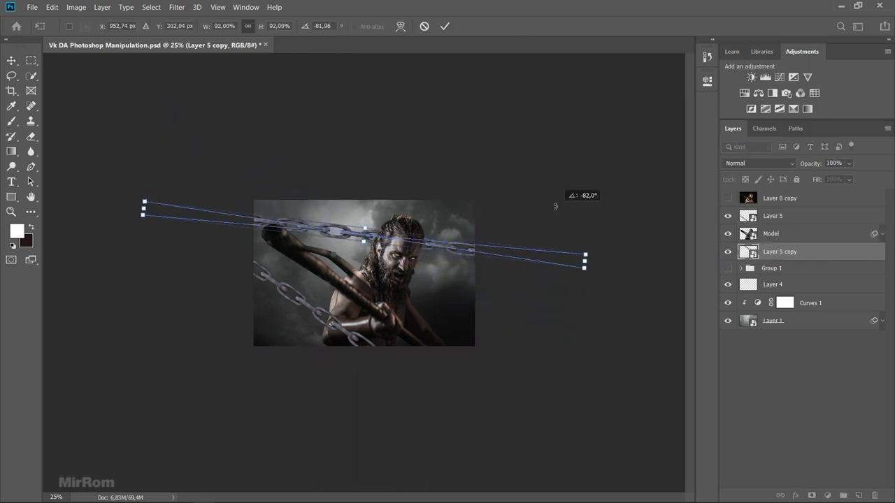
{"action": "left_click_drag", "start_coordinate": [142, 235], "coordinate": [242, 236]}
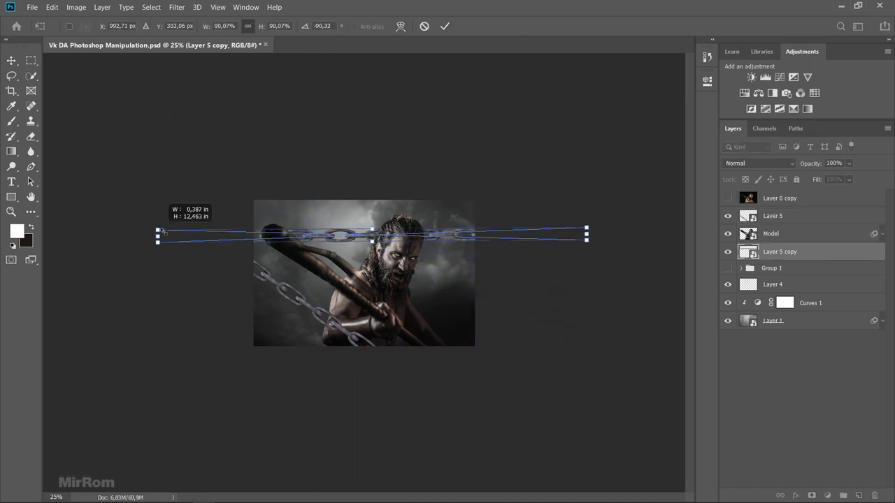
{"action": "left_click_drag", "start_coordinate": [586, 235], "coordinate": [520, 237]}
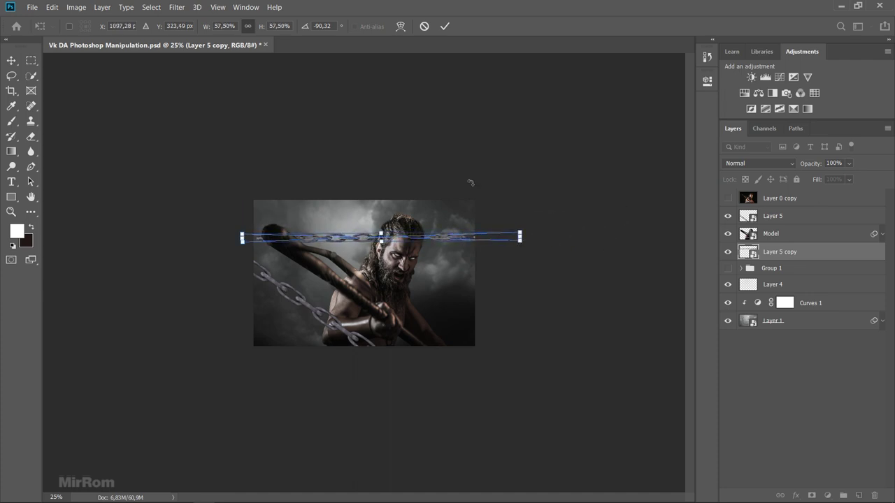
- Warp the chain copy with the Arch style and align its end with the club
{"action": "left_click", "coordinate": [400, 27]}
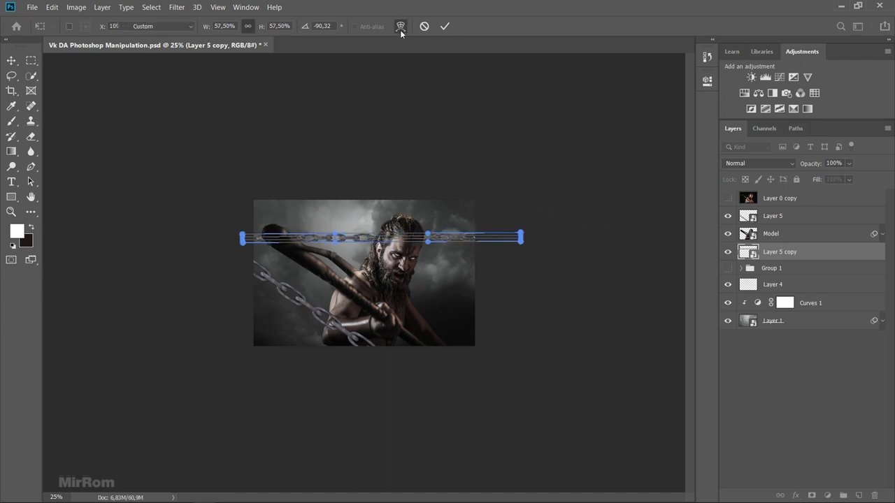
{"action": "left_click", "coordinate": [181, 27]}
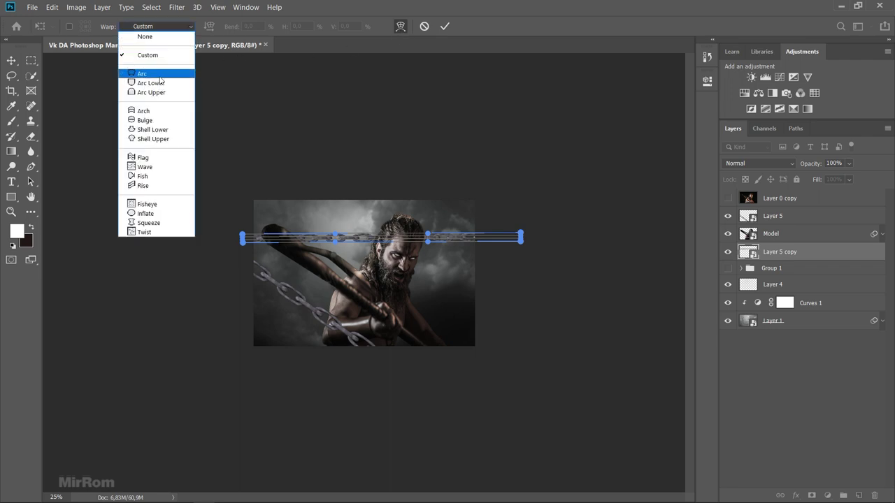
{"action": "left_click", "coordinate": [159, 111]}
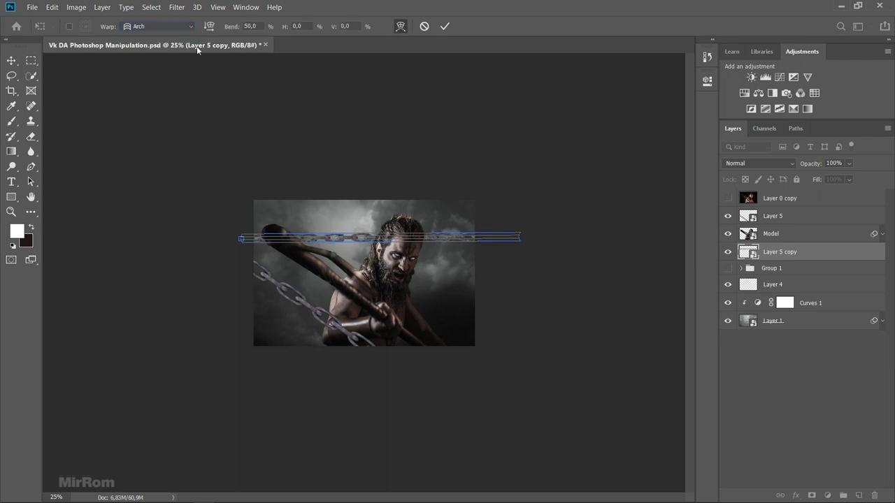
{"action": "left_click", "coordinate": [213, 28]}
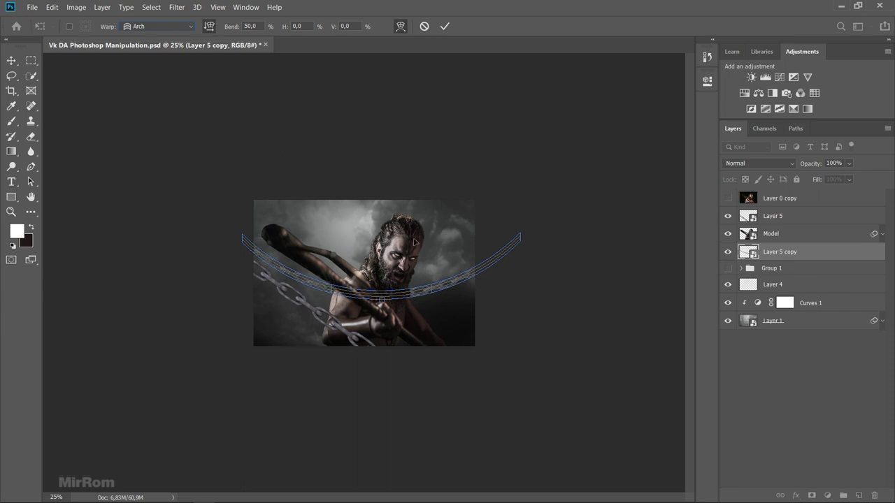
{"action": "left_click_drag", "start_coordinate": [447, 287], "coordinate": [474, 285]}
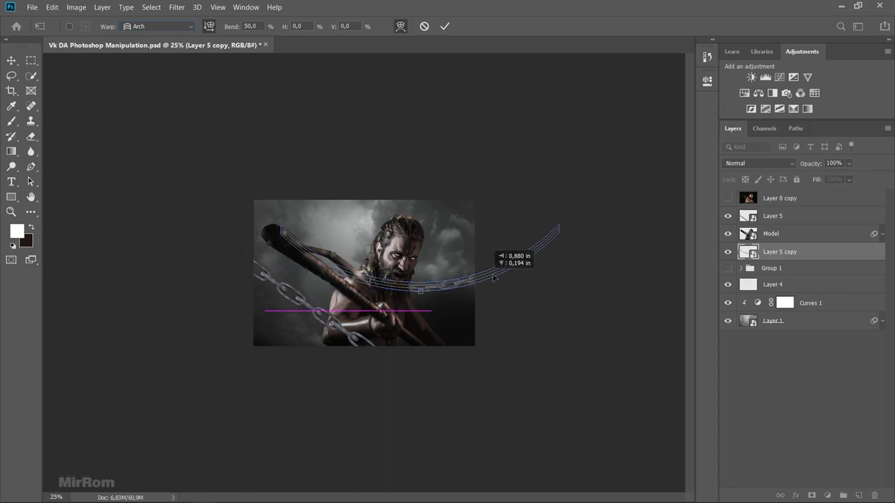
- Rotate the arched chain to about −112° and scale it to roughly 43%
{"action": "right_click", "coordinate": [456, 286]}
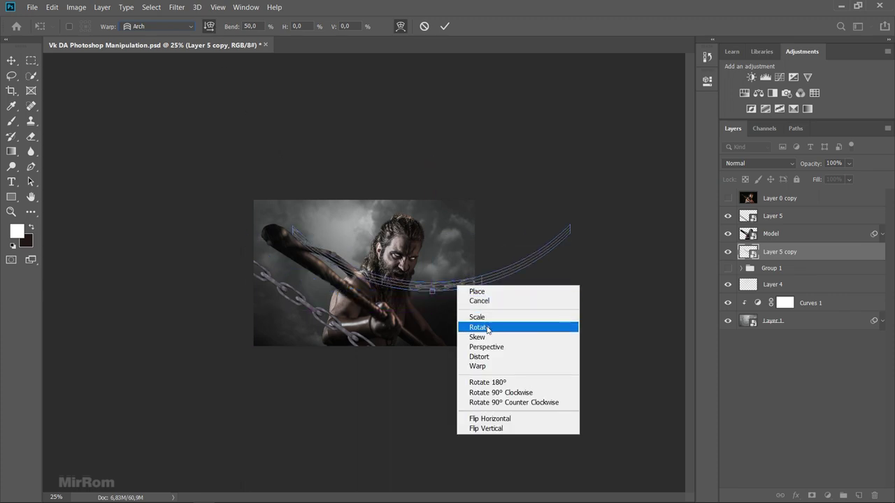
{"action": "left_click", "coordinate": [477, 327]}
{"action": "left_click_drag", "start_coordinate": [589, 249], "coordinate": [560, 333]}
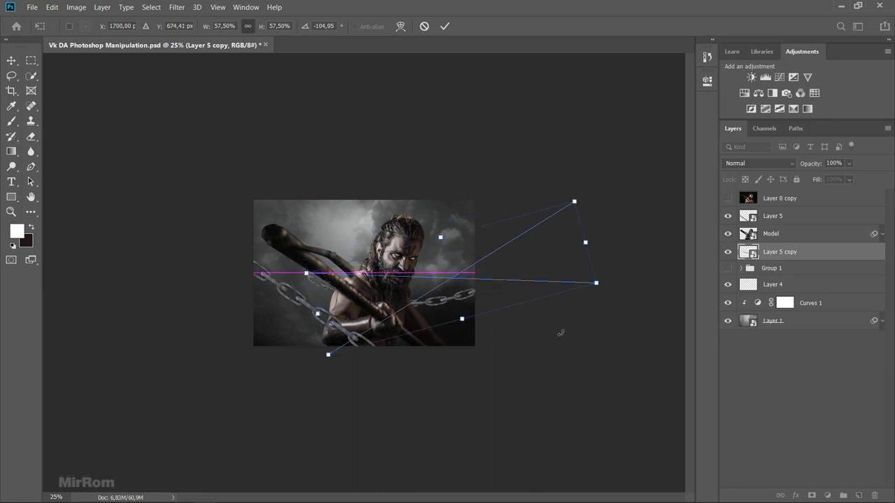
{"action": "left_click_drag", "start_coordinate": [564, 250], "coordinate": [615, 234]}
{"action": "left_click_drag", "start_coordinate": [554, 215], "coordinate": [557, 218]}
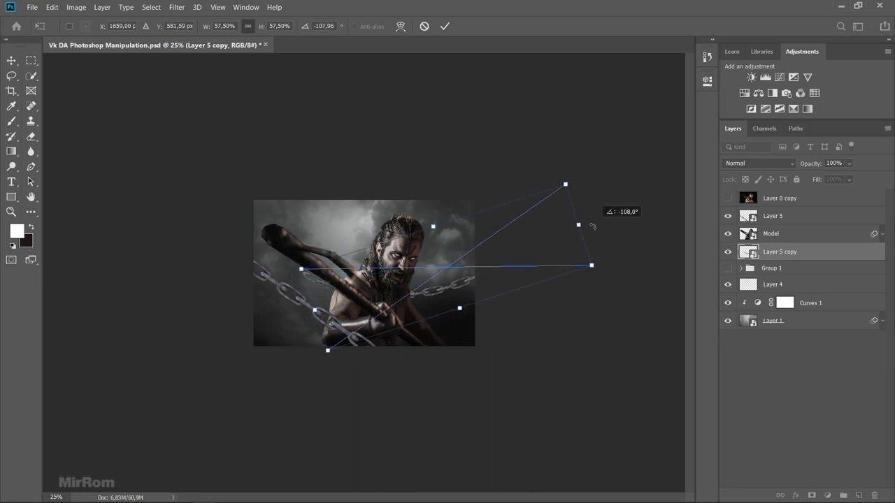
{"action": "mouse_move", "coordinate": [550, 255]}
{"action": "left_mouse_down"}
{"action": "mouse_move", "coordinate": [530, 265]}
{"action": "mouse_move", "coordinate": [552, 255]}
{"action": "left_mouse_up"}
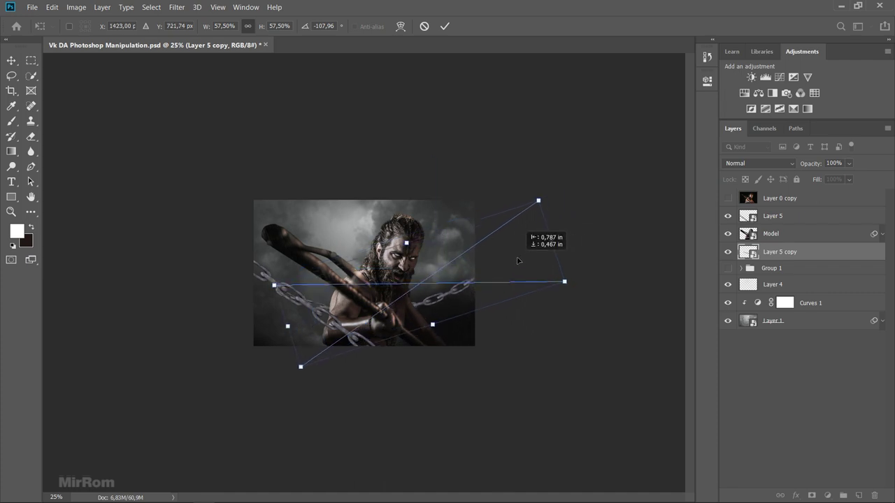
{"action": "left_click_drag", "start_coordinate": [603, 231], "coordinate": [602, 212]}
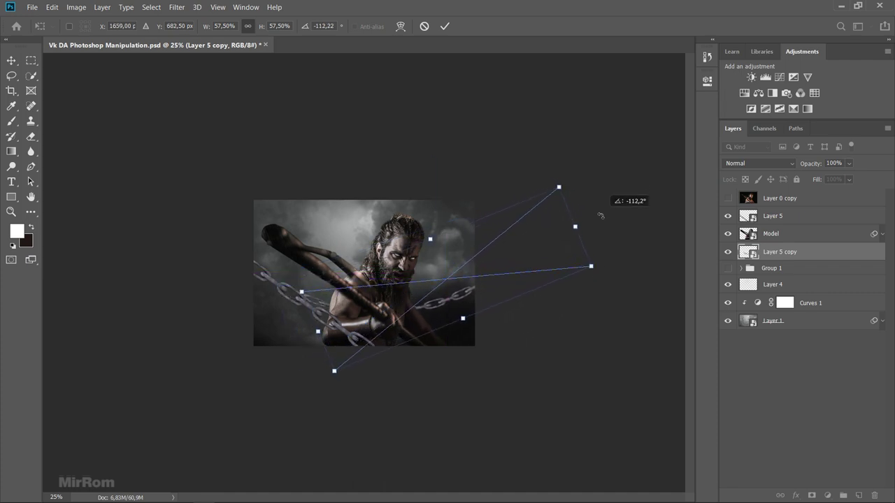
{"action": "right_click", "coordinate": [448, 250]}
{"action": "left_click", "coordinate": [553, 281]}
{"action": "left_click_drag", "start_coordinate": [590, 265], "coordinate": [555, 269]}
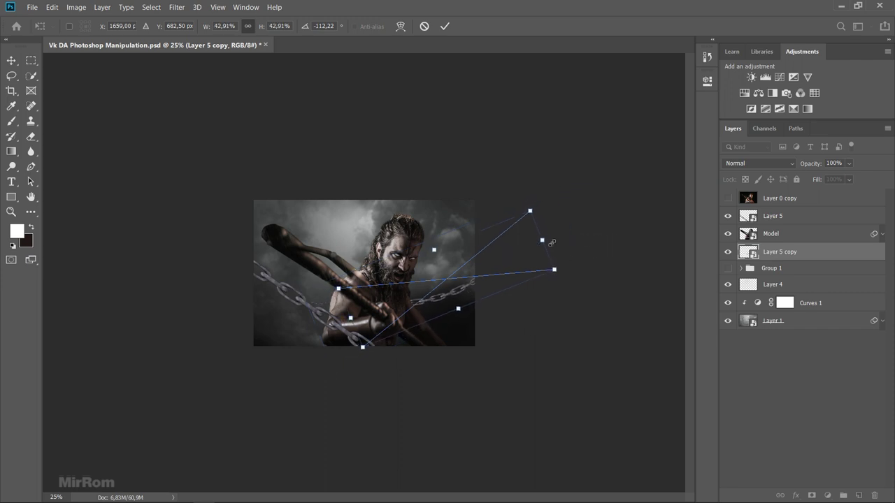
{"action": "left_click", "coordinate": [444, 26]}
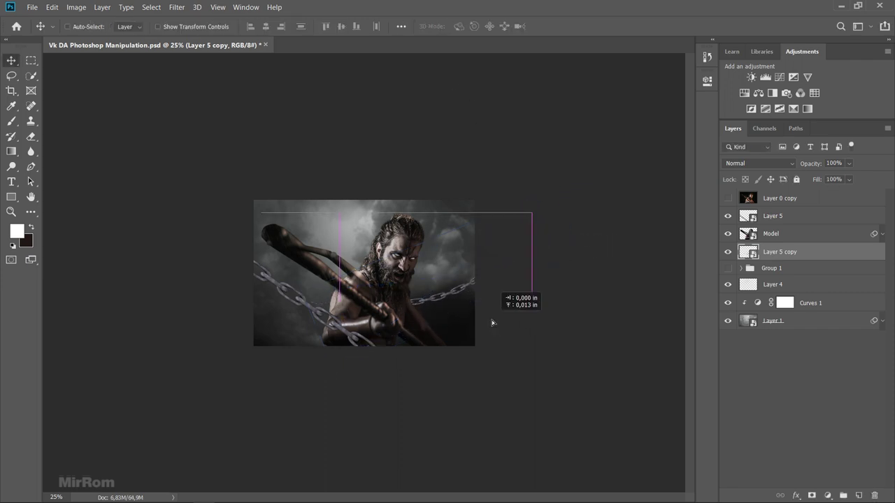
- Add a Motion Blur (angle −37°, distance 82 px) to Layer 5 and fold its filter entries
{"action": "key", "text": "ctrl+plus"}
{"action": "key", "text": "ctrl+plus"}
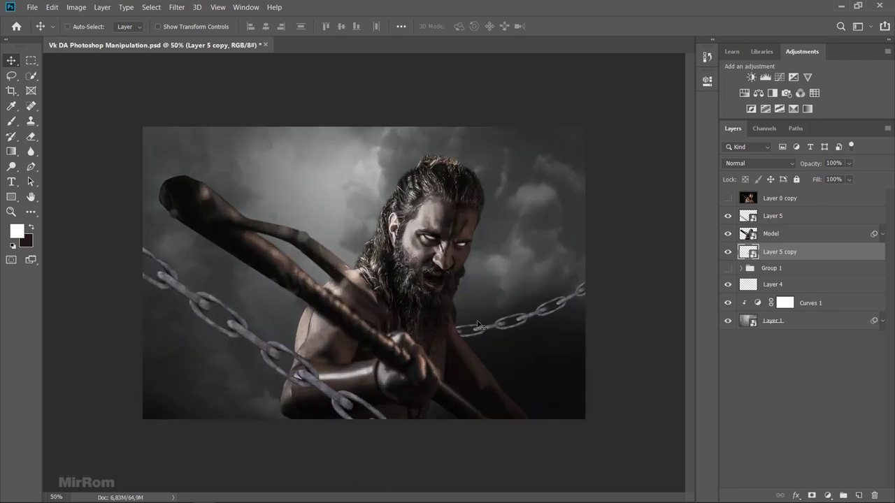
{"action": "left_click", "coordinate": [759, 219]}
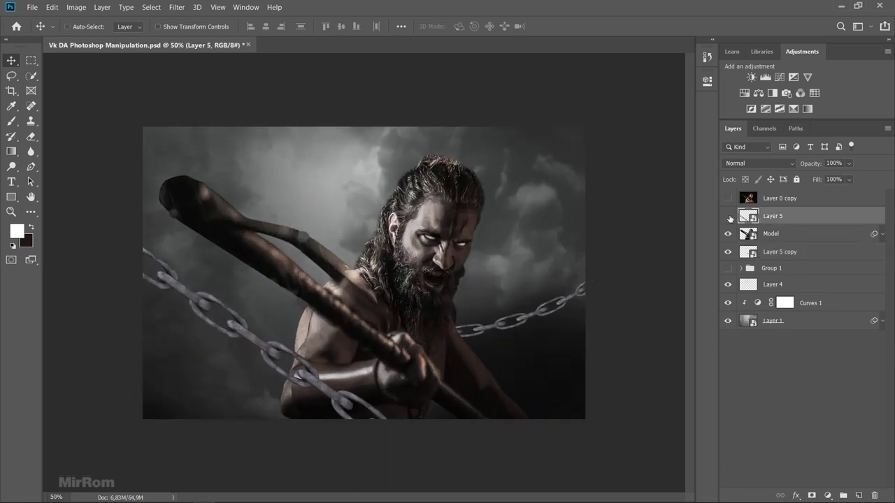
{"action": "left_click", "coordinate": [176, 7]}
{"action": "mouse_move", "coordinate": [210, 131]}
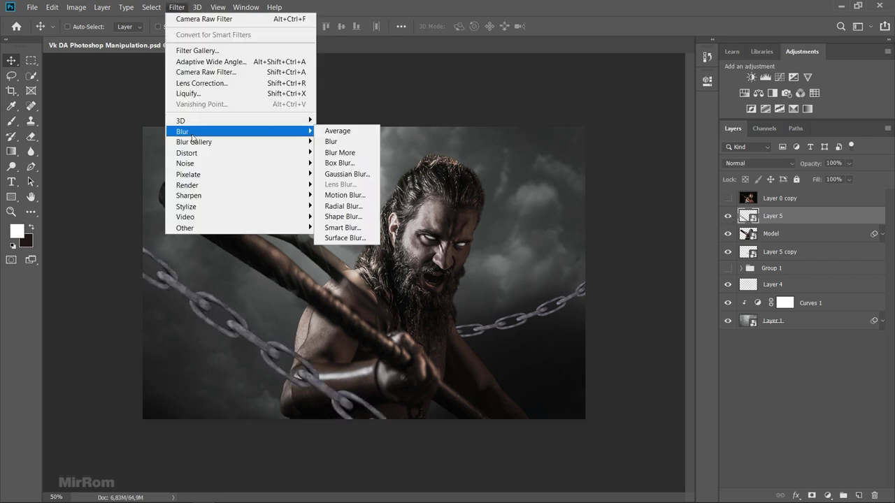
{"action": "left_click", "coordinate": [365, 196]}
{"action": "left_click_drag", "start_coordinate": [471, 80], "coordinate": [501, 108]}
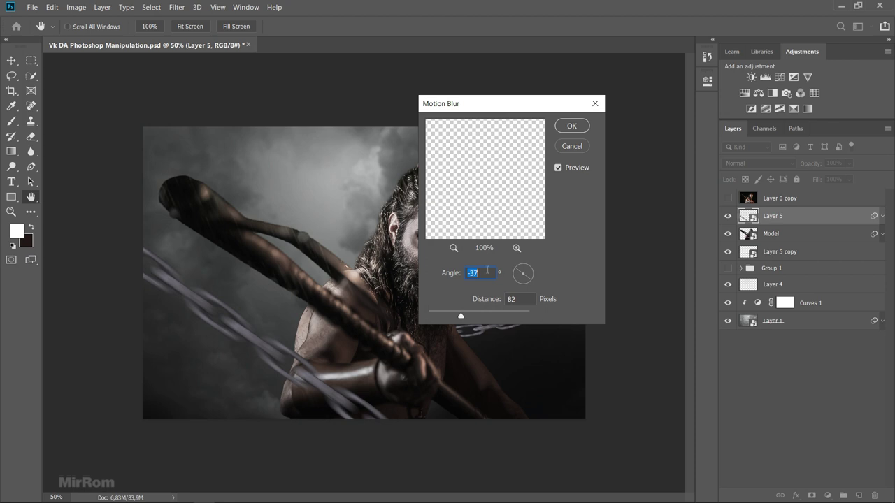
{"action": "key", "text": "Up"}
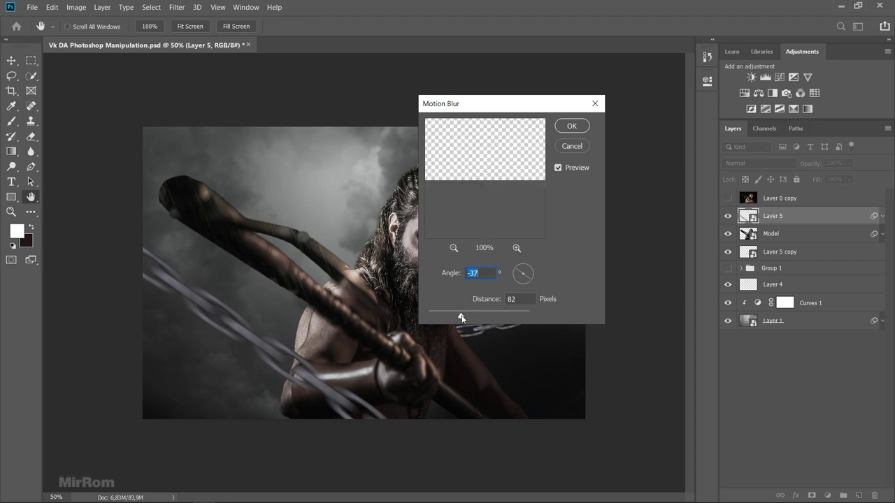
{"action": "left_click", "coordinate": [558, 168]}
{"action": "left_click", "coordinate": [560, 167]}
{"action": "left_click", "coordinate": [570, 128]}
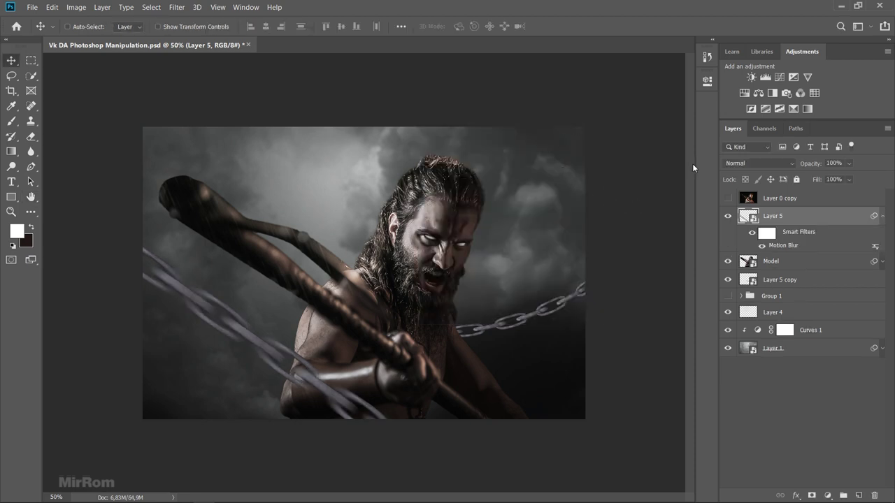
{"action": "left_click", "coordinate": [882, 216]}
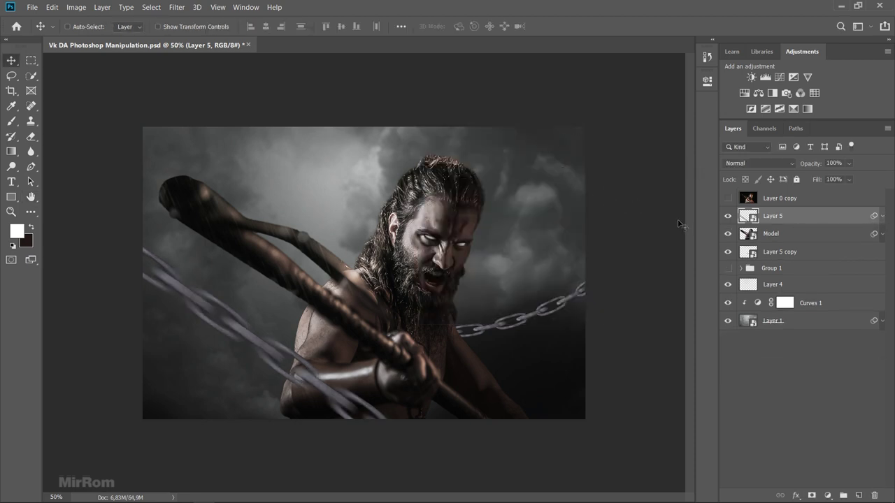
- Add a Curves adjustment clipped to Layer 5, pulling highlights and midtones down
{"action": "left_click", "coordinate": [775, 77]}
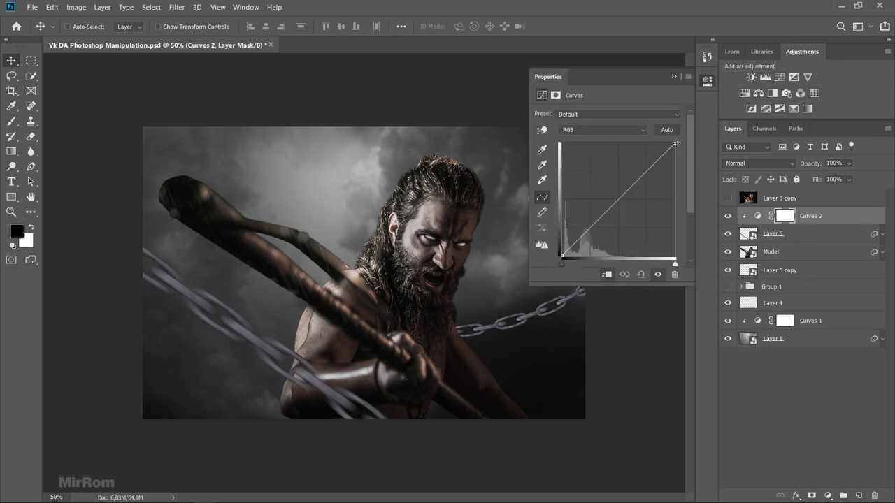
{"action": "left_click_drag", "start_coordinate": [675, 143], "coordinate": [674, 155]}
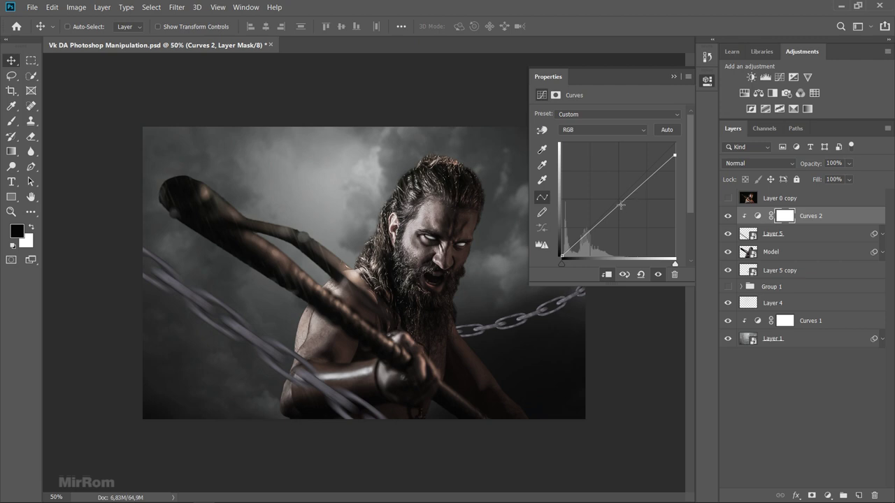
{"action": "left_click_drag", "start_coordinate": [619, 204], "coordinate": [629, 217]}
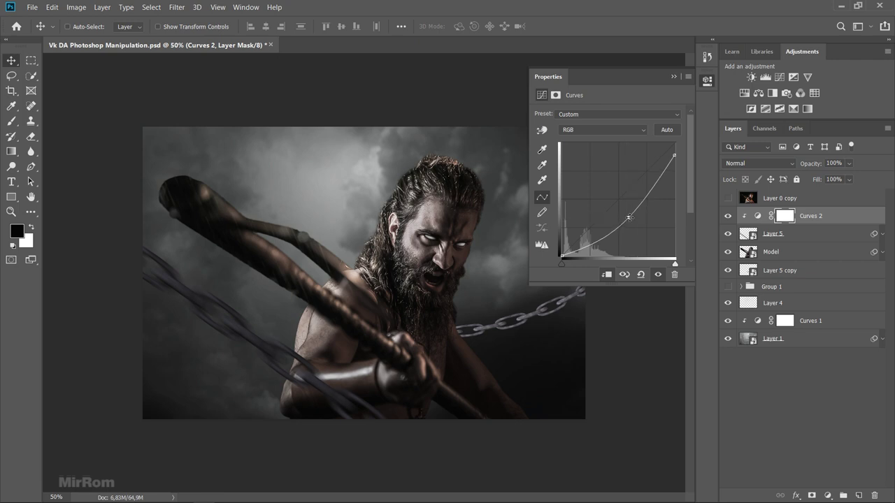
{"action": "left_click", "coordinate": [675, 76]}
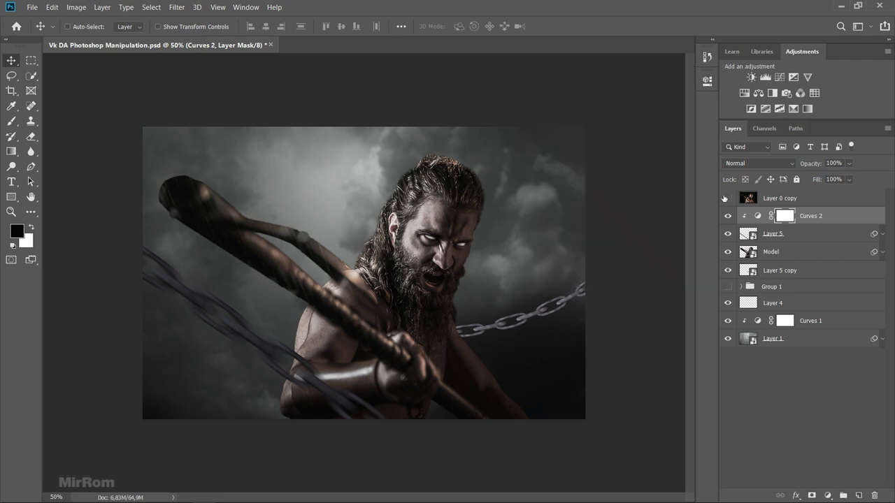
- Paint on the Curves 2 mask with a 100% opacity brush to limit the darkening
{"action": "key", "text": "b"}
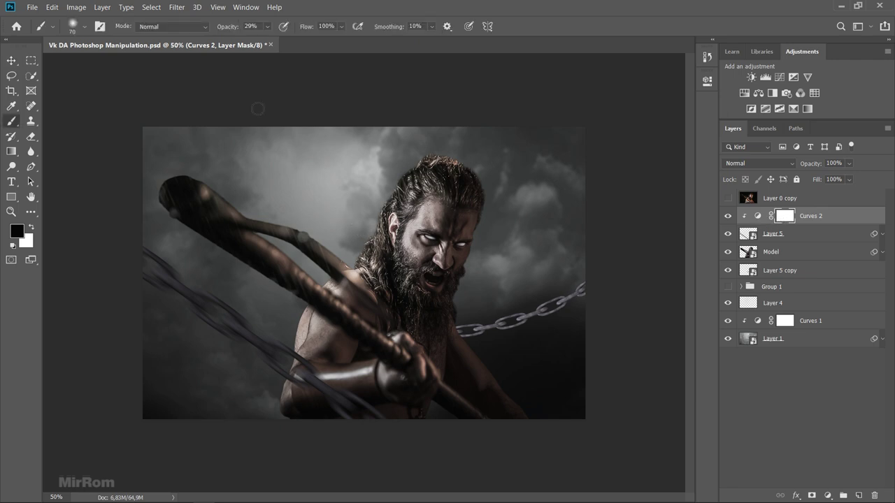
{"action": "left_click", "coordinate": [241, 31]}
{"action": "left_click_drag", "start_coordinate": [230, 29], "coordinate": [269, 33]}
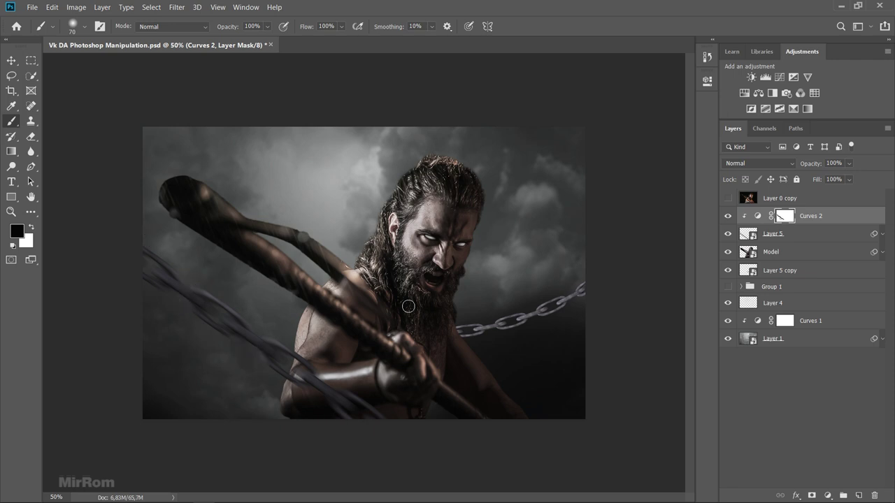
{"action": "key", "text": "v"}
{"action": "left_click", "coordinate": [775, 236]}
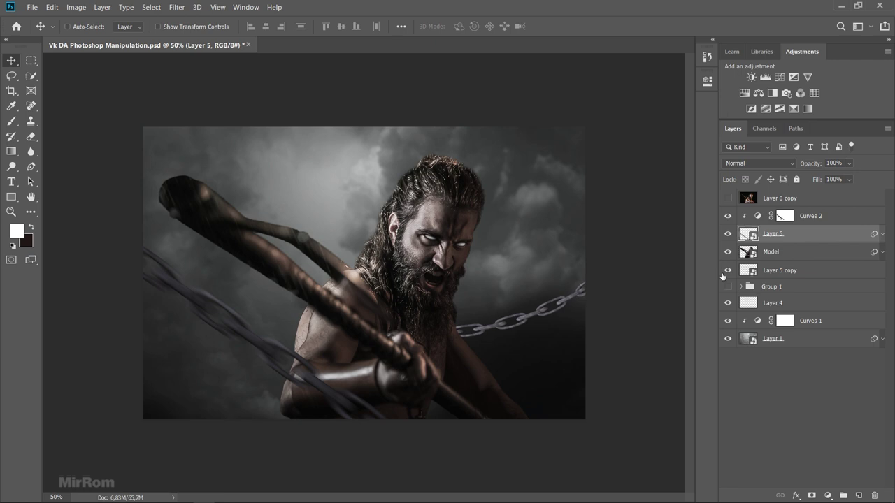
- Add a Curves 3 adjustment clipped to Layer 5 copy, darkening highlights and midtones
{"action": "left_click", "coordinate": [804, 216]}
{"action": "left_click", "coordinate": [793, 270]}
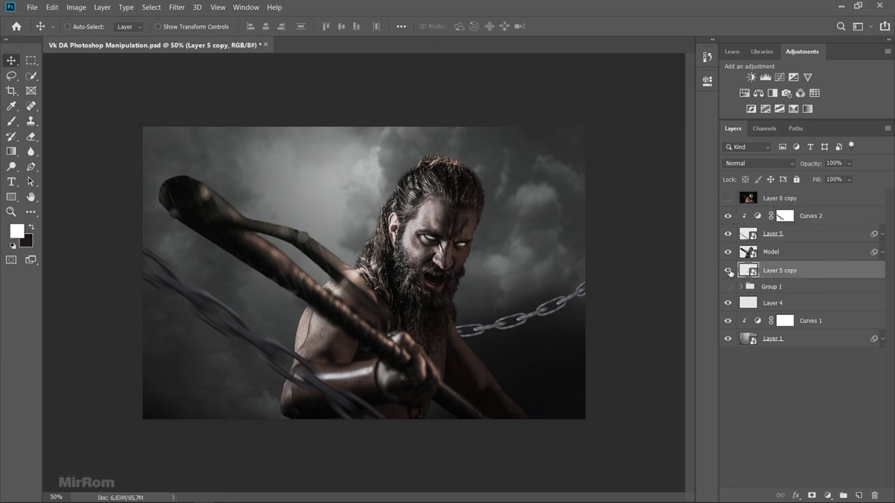
{"action": "left_click", "coordinate": [727, 271]}
{"action": "left_click", "coordinate": [727, 270]}
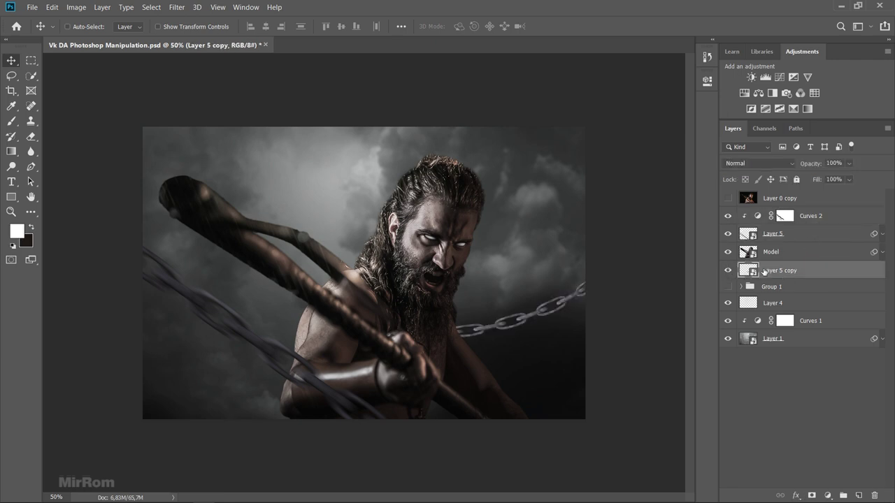
{"action": "left_click", "coordinate": [779, 77]}
{"action": "left_click", "coordinate": [607, 274]}
{"action": "left_click_drag", "start_coordinate": [673, 144], "coordinate": [674, 179]}
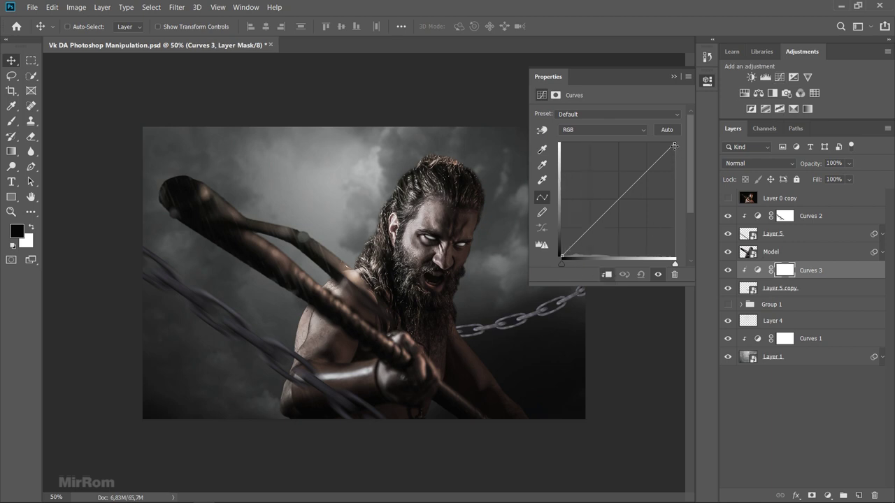
{"action": "left_click_drag", "start_coordinate": [633, 207], "coordinate": [626, 225]}
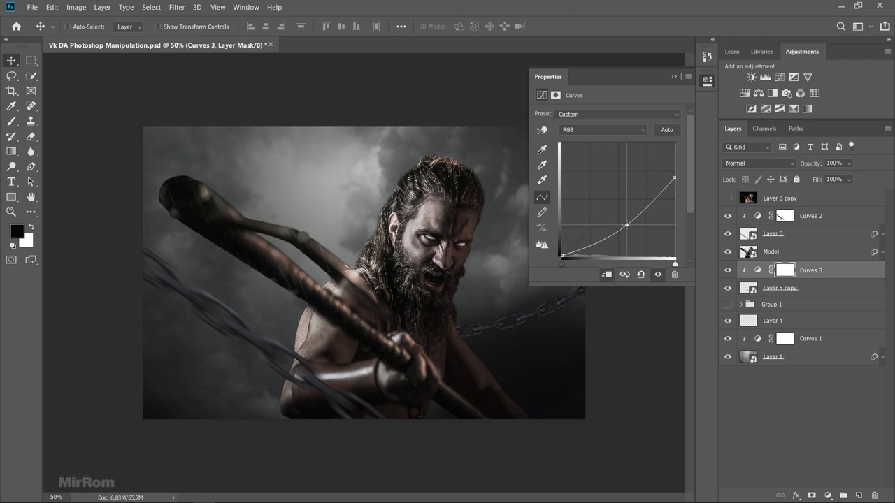
{"action": "left_click_drag", "start_coordinate": [674, 177], "coordinate": [680, 178]}
{"action": "left_click", "coordinate": [674, 76]}
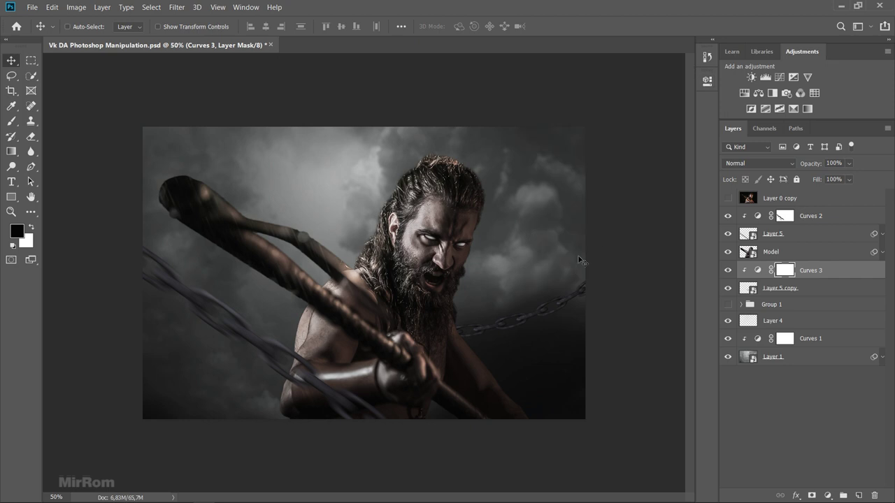
- Paint the Curves 3 mask to restore brightness where the chain passes the warrior
{"action": "key", "text": "b"}
{"action": "key", "text": "ctrl+plus"}
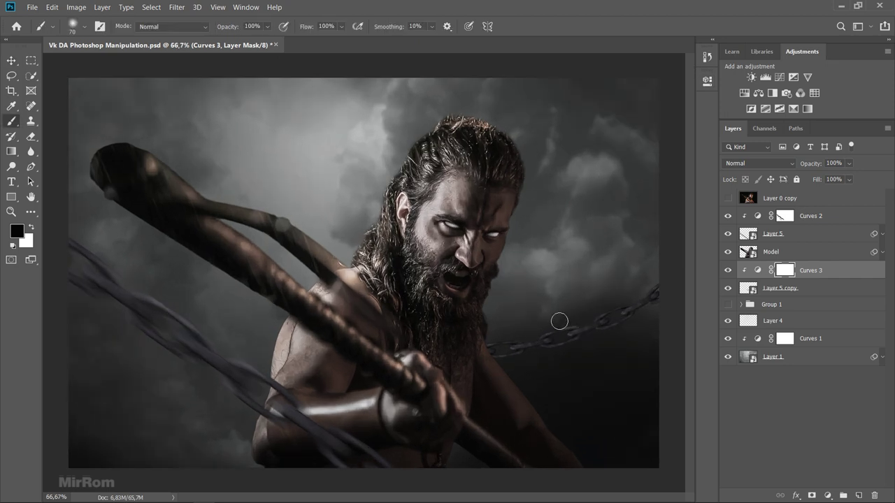
{"action": "mouse_move", "coordinate": [523, 333]}
{"action": "left_mouse_down"}
{"action": "mouse_move", "coordinate": [581, 303]}
{"action": "mouse_move", "coordinate": [580, 315]}
{"action": "mouse_move", "coordinate": [503, 329]}
{"action": "left_mouse_up"}
{"action": "key", "text": "ctrl+minus"}
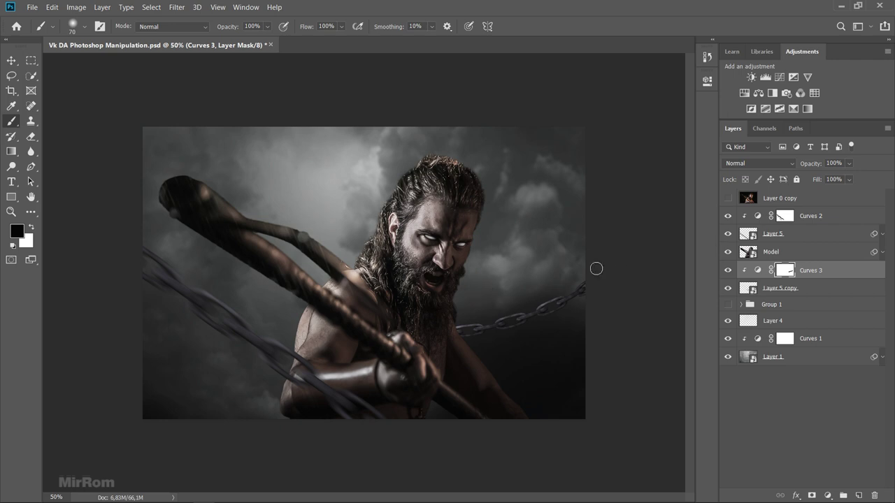
{"action": "key", "text": "v"}
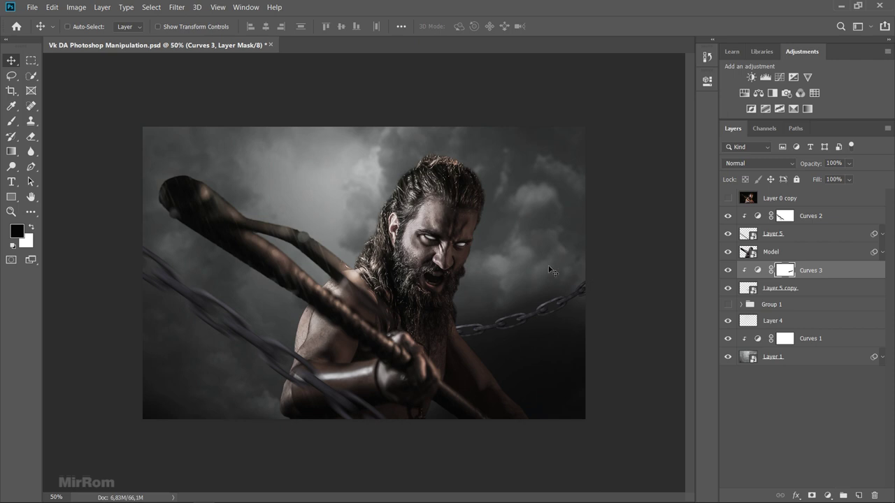
{"action": "left_click", "coordinate": [819, 218]}
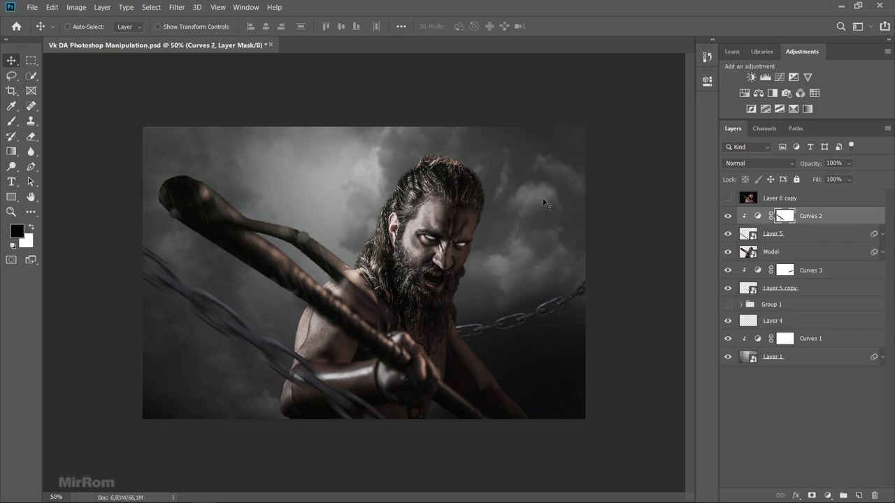
- Open the fire image, drag it into the warrior composite, and close the source document
{"action": "left_click", "coordinate": [33, 7]}
{"action": "left_click", "coordinate": [42, 28]}
{"action": "key", "text": "Escape"}
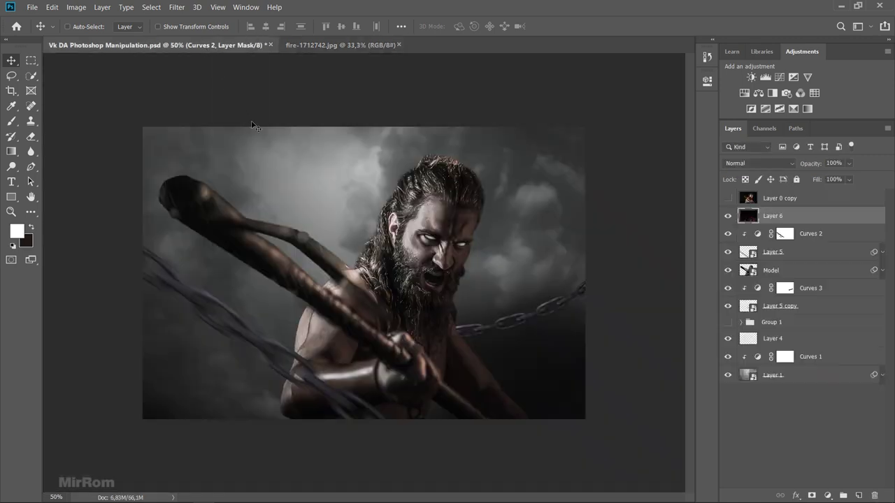
{"action": "left_click_drag", "start_coordinate": [206, 46], "coordinate": [314, 175]}
{"action": "left_click", "coordinate": [371, 44]}
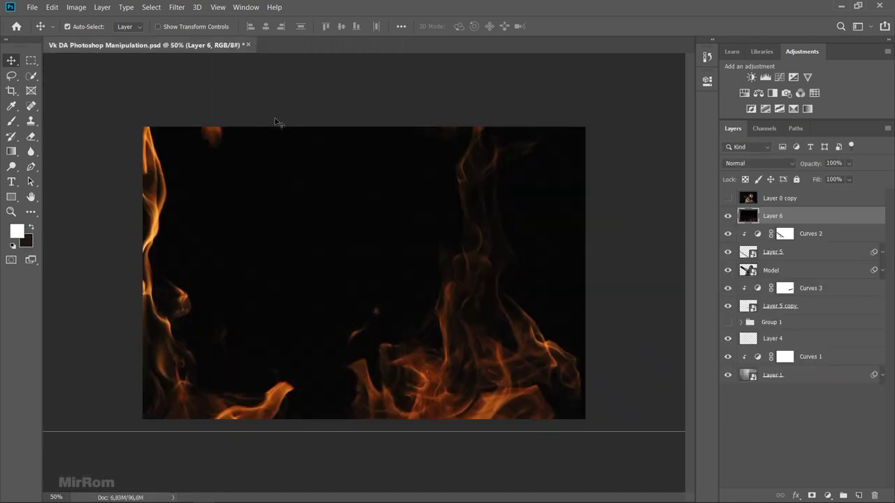
- Scale the fire layer to 55 and position it over the canvas
{"action": "key", "text": "ctrl+t"}
{"action": "mouse_move", "coordinate": [251, 170]}
{"action": "left_mouse_down"}
{"action": "mouse_move", "coordinate": [298, 216]}
{"action": "mouse_move", "coordinate": [323, 261]}
{"action": "left_mouse_up"}
{"action": "double_click", "coordinate": [213, 25]}
{"action": "type", "text": "55"}
{"action": "key", "text": "Return"}
{"action": "mouse_move", "coordinate": [300, 223]}
{"action": "left_mouse_down"}
{"action": "mouse_move", "coordinate": [347, 234]}
{"action": "mouse_move", "coordinate": [370, 261]}
{"action": "left_mouse_up"}
{"action": "left_click", "coordinate": [559, 26]}
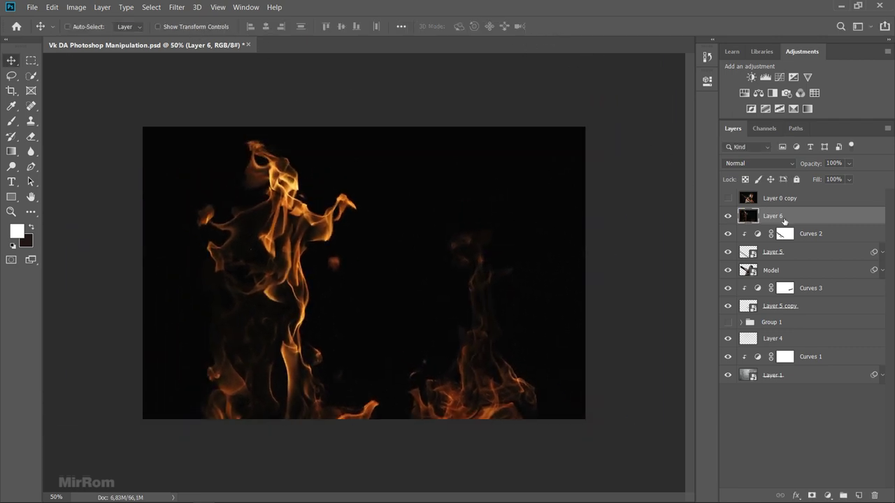
- Convert the fire layer to a Smart Object and set its blend mode to Screen
{"action": "right_click", "coordinate": [783, 215]}
{"action": "left_click", "coordinate": [713, 178]}
{"action": "left_click", "coordinate": [742, 166]}
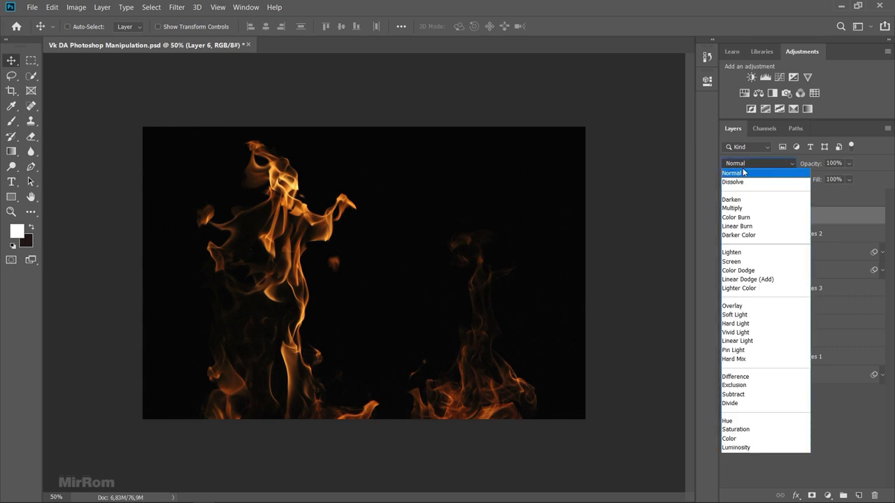
{"action": "left_click", "coordinate": [731, 261]}
- Rotate, resize and move the flames diagonally so they trail along the staff and warrior
{"action": "key", "text": "ctrl+t"}
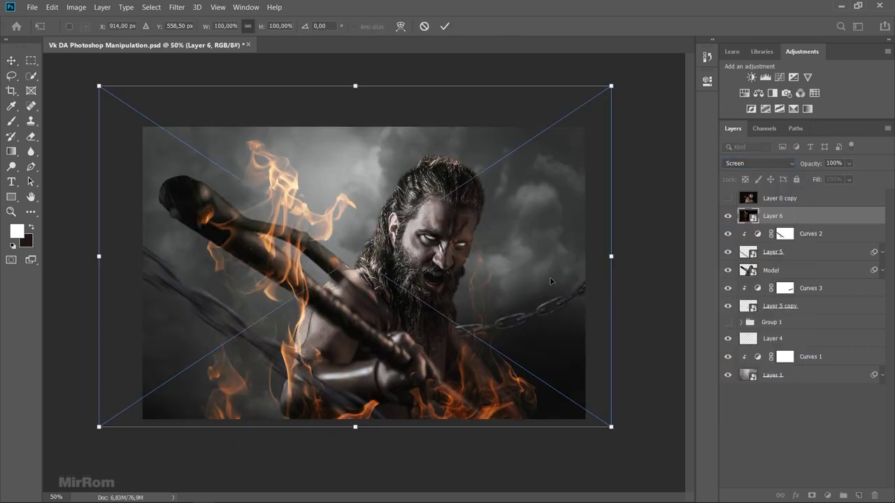
{"action": "mouse_move", "coordinate": [610, 255]}
{"action": "left_mouse_down"}
{"action": "mouse_move", "coordinate": [495, 256]}
{"action": "mouse_move", "coordinate": [427, 94]}
{"action": "left_mouse_up"}
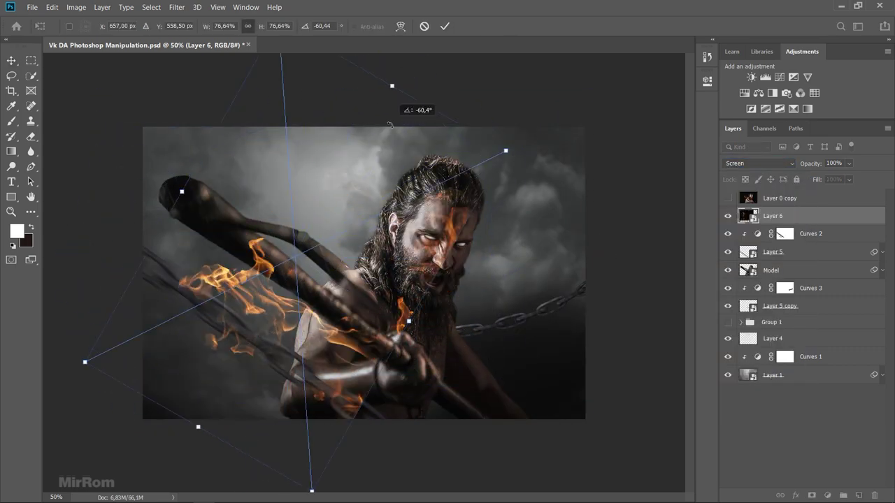
{"action": "left_click_drag", "start_coordinate": [391, 275], "coordinate": [367, 234]}
{"action": "left_click_drag", "start_coordinate": [373, 313], "coordinate": [430, 355]}
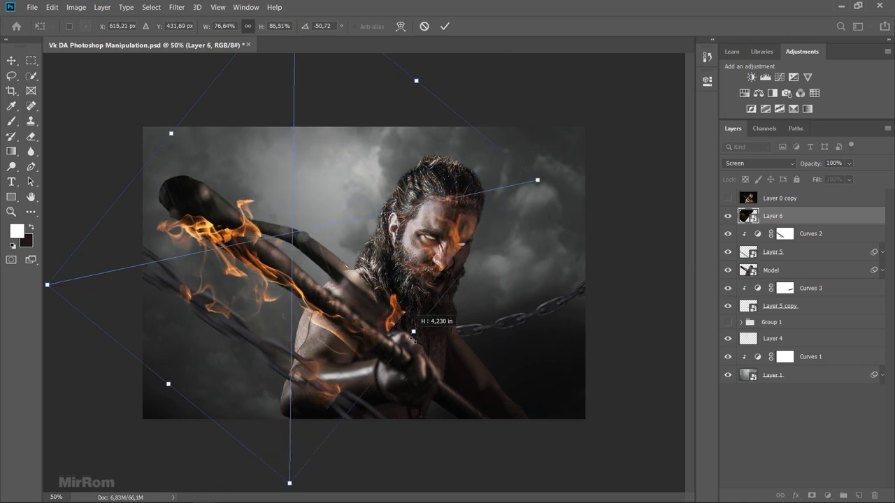
{"action": "left_click_drag", "start_coordinate": [374, 319], "coordinate": [352, 303]}
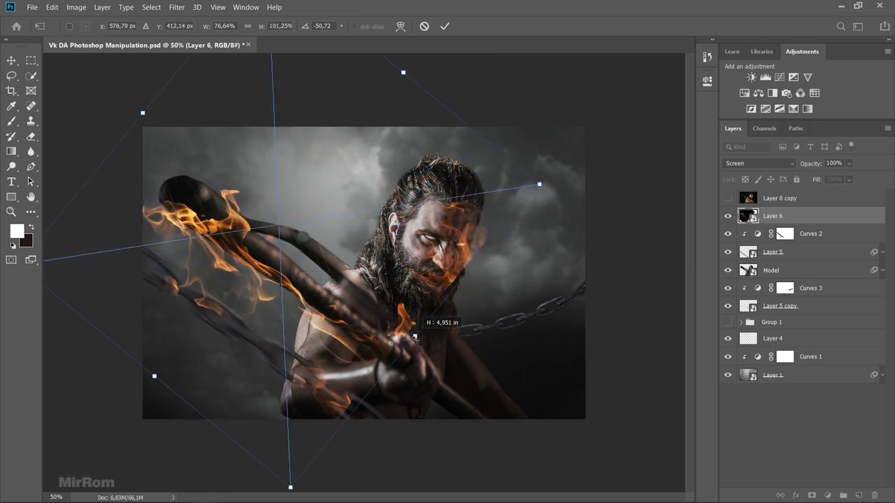
{"action": "left_click_drag", "start_coordinate": [385, 332], "coordinate": [420, 337]}
{"action": "left_click_drag", "start_coordinate": [405, 74], "coordinate": [409, 70]}
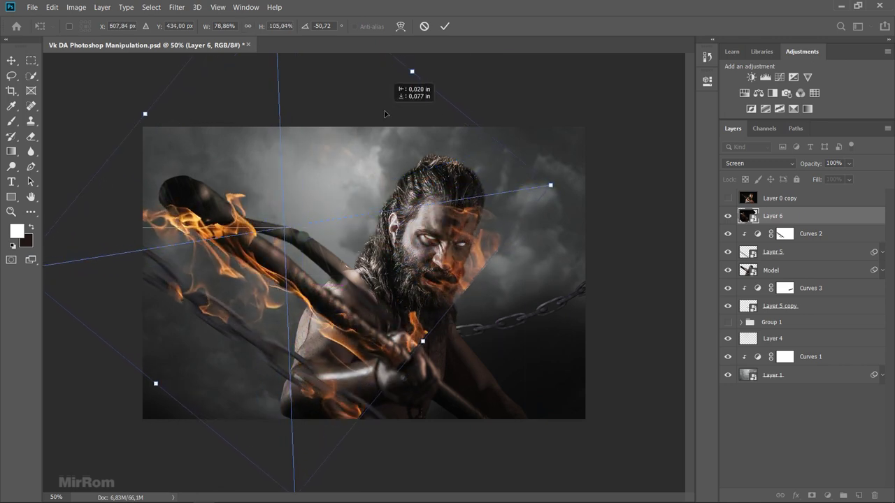
{"action": "left_click_drag", "start_coordinate": [492, 331], "coordinate": [490, 336]}
{"action": "left_click_drag", "start_coordinate": [158, 385], "coordinate": [155, 388]}
{"action": "key", "text": "Return"}
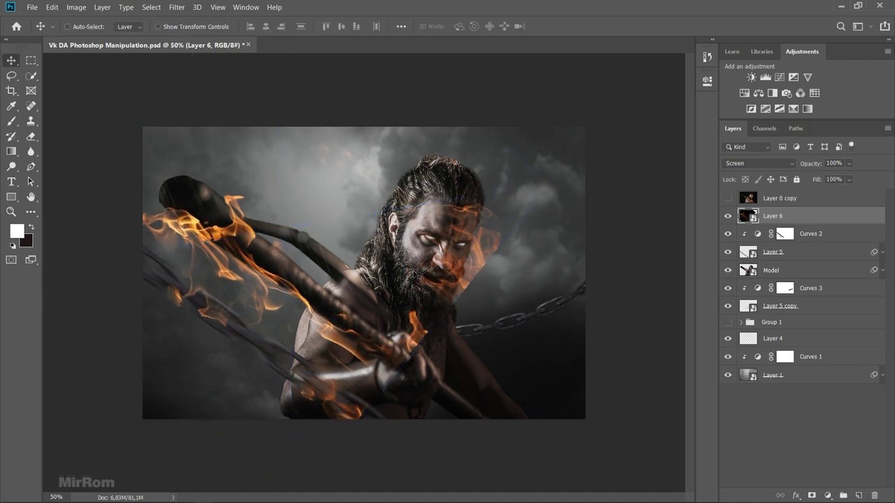
- Boost Layer 6's fire saturation to +18 with Hue/Saturation
{"action": "left_click", "coordinate": [76, 7]}
{"action": "mouse_move", "coordinate": [92, 35]}
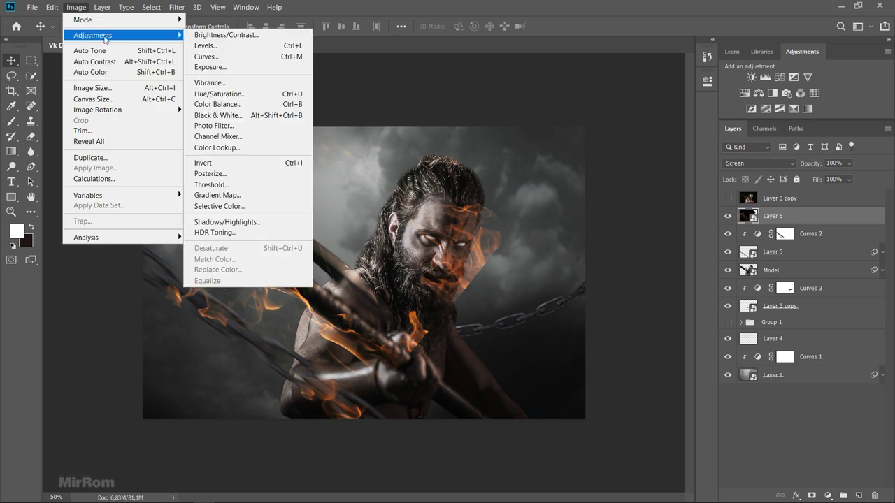
{"action": "left_click", "coordinate": [268, 96]}
{"action": "left_click_drag", "start_coordinate": [410, 92], "coordinate": [468, 102]}
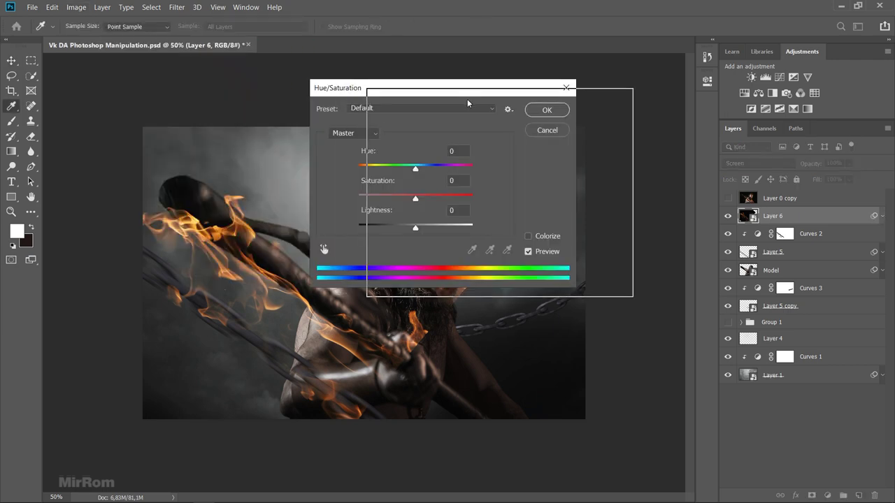
{"action": "left_click_drag", "start_coordinate": [472, 208], "coordinate": [476, 209]}
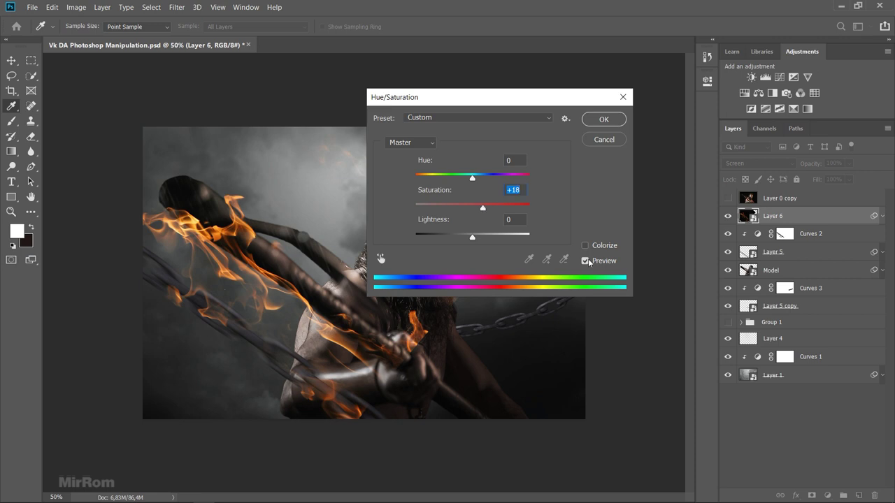
{"action": "left_click", "coordinate": [600, 118]}
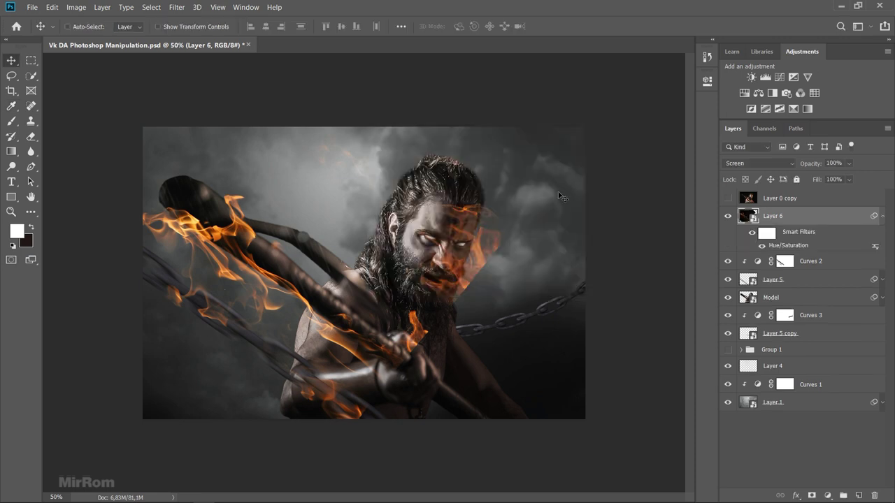
- Apply a Gaussian Blur with a radius of 7,2 pixels to the flames
{"action": "left_click", "coordinate": [177, 8]}
{"action": "mouse_move", "coordinate": [183, 131]}
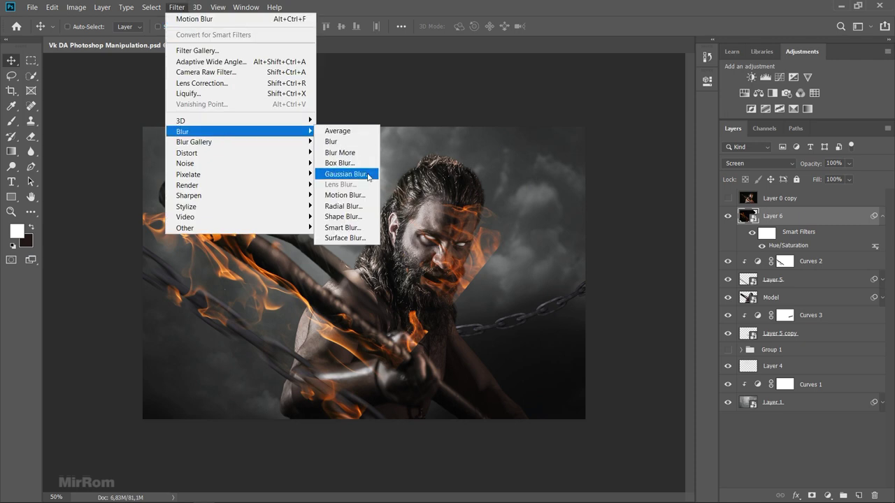
{"action": "left_click", "coordinate": [369, 177]}
{"action": "left_click_drag", "start_coordinate": [400, 240], "coordinate": [400, 239]}
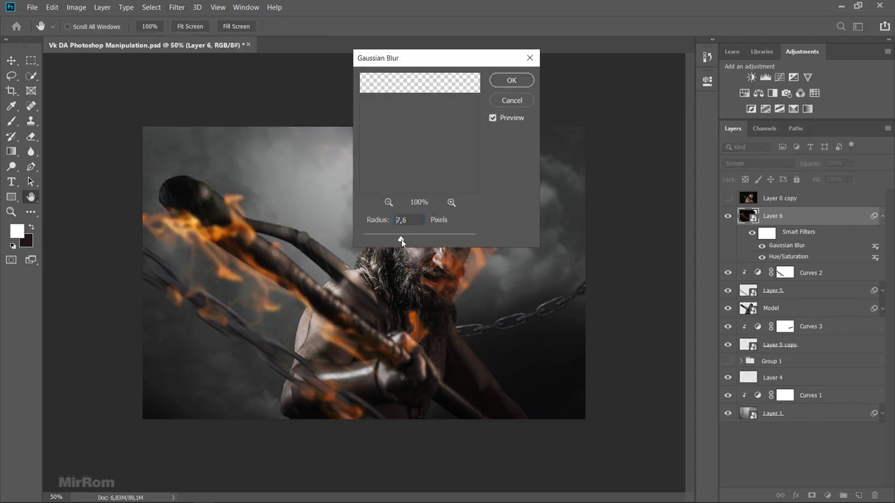
{"action": "type", "text": "7,2"}
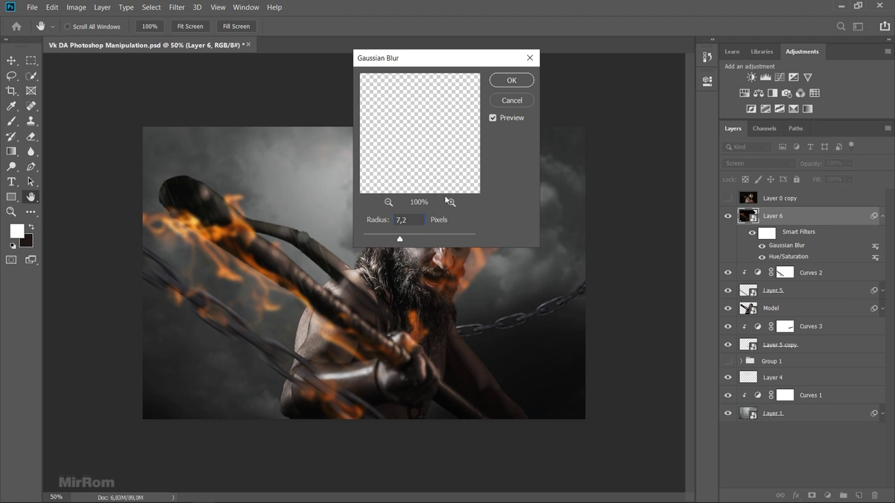
{"action": "left_click", "coordinate": [510, 80]}
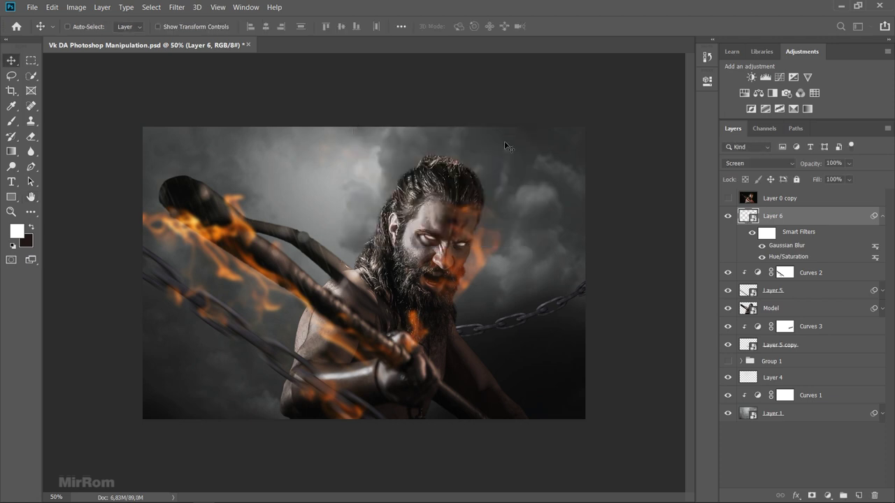
- Add a layer mask to Layer 6 and paint out the glow over the face, beard, chest and arm
{"action": "left_click", "coordinate": [881, 217]}
{"action": "left_click", "coordinate": [812, 495]}
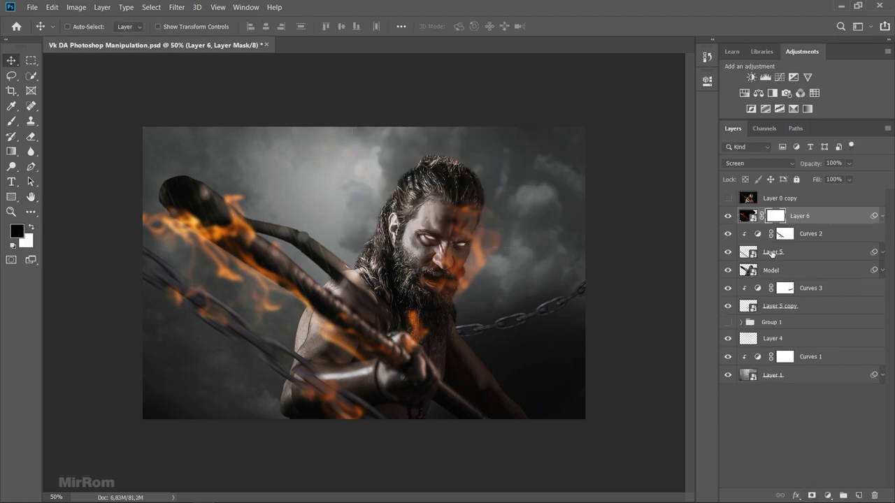
{"action": "key", "text": "b"}
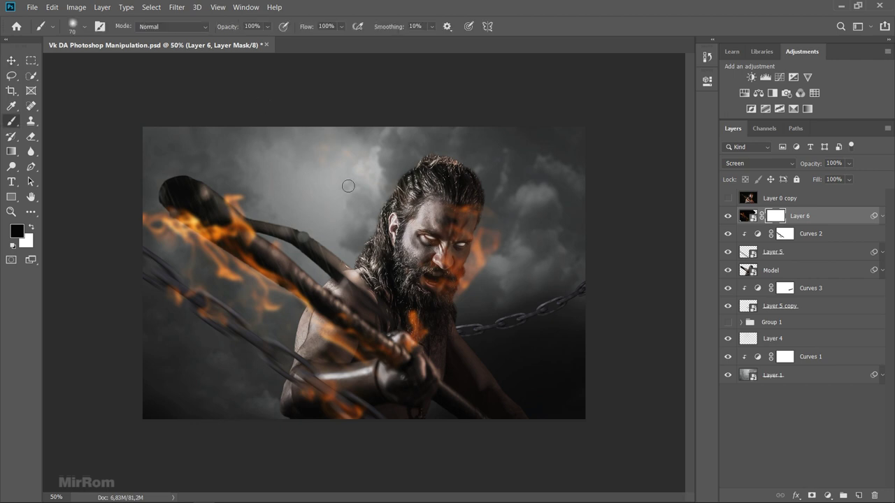
{"action": "key", "text": "bracketright"}
{"action": "key", "text": "bracketright"}
{"action": "key", "text": "bracketright"}
{"action": "mouse_move", "coordinate": [437, 213]}
{"action": "left_mouse_down"}
{"action": "mouse_move", "coordinate": [464, 260]}
{"action": "mouse_move", "coordinate": [392, 236]}
{"action": "left_mouse_up"}
{"action": "mouse_move", "coordinate": [418, 325]}
{"action": "left_mouse_down"}
{"action": "mouse_move", "coordinate": [425, 365]}
{"action": "mouse_move", "coordinate": [349, 320]}
{"action": "mouse_move", "coordinate": [325, 416]}
{"action": "mouse_move", "coordinate": [356, 329]}
{"action": "mouse_move", "coordinate": [300, 413]}
{"action": "mouse_move", "coordinate": [380, 409]}
{"action": "left_mouse_up"}
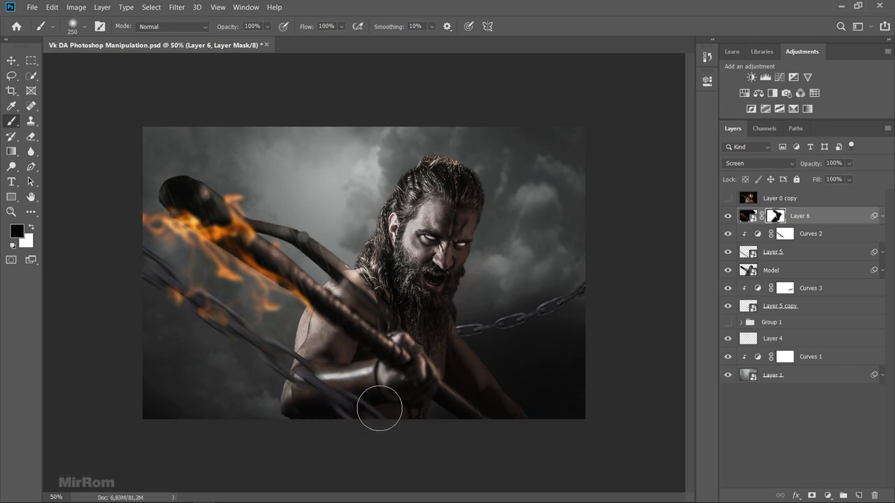
{"action": "key", "text": "v"}
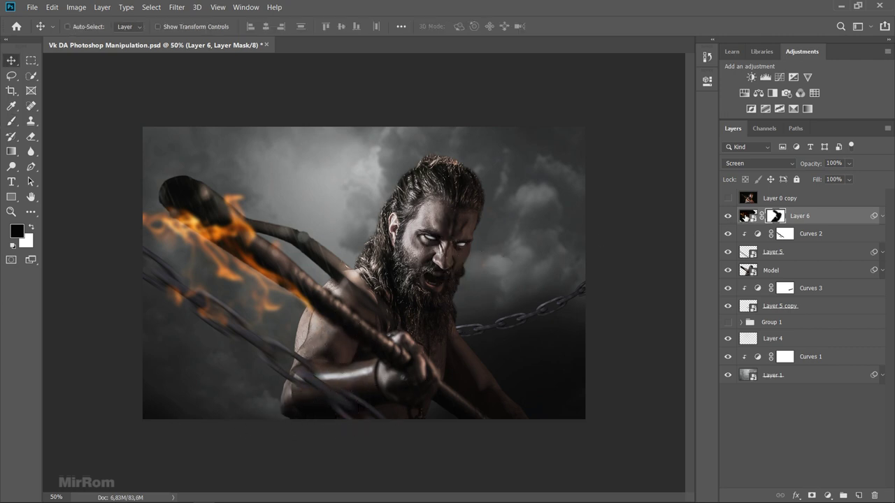
{"action": "left_click", "coordinate": [744, 217]}
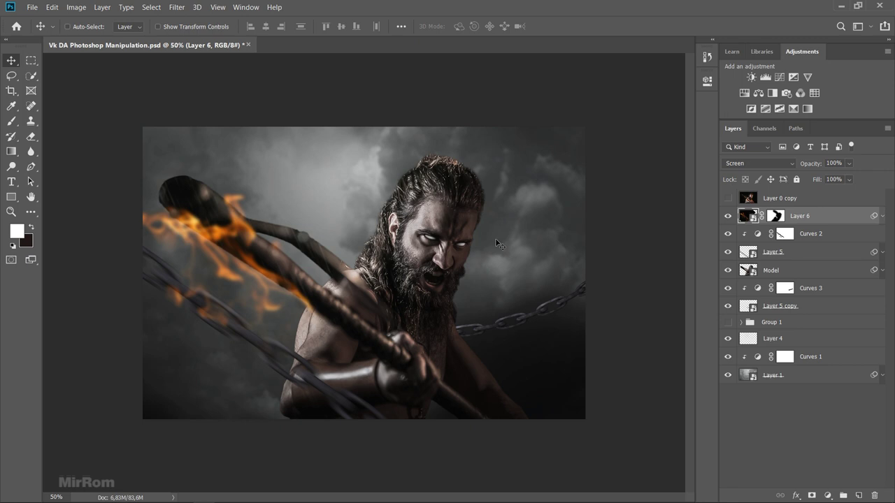
- Bring nature-2609007 into the composite and scale it to fill the canvas
{"action": "left_click", "coordinate": [33, 7]}
{"action": "left_click", "coordinate": [54, 31]}
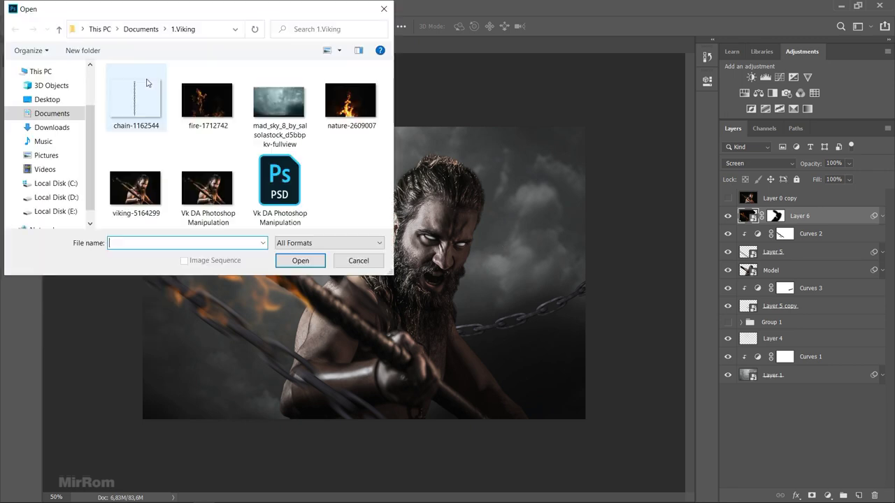
{"action": "double_click", "coordinate": [336, 123]}
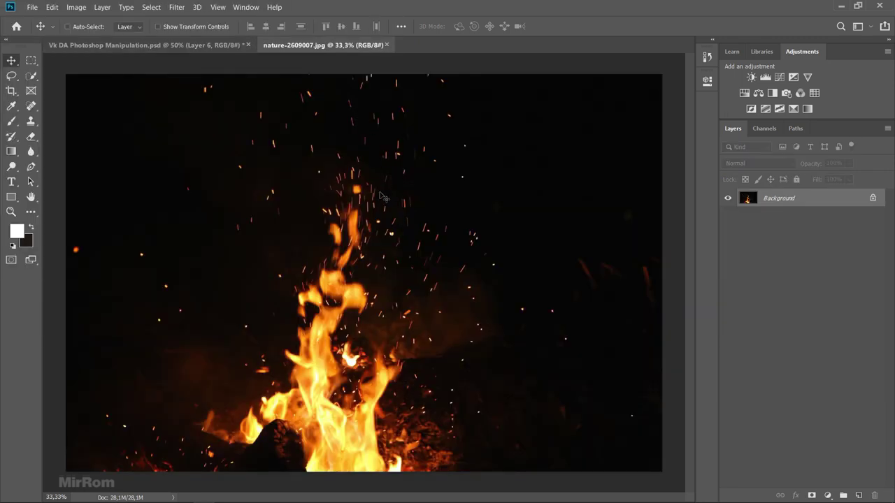
{"action": "mouse_move", "coordinate": [381, 196]}
{"action": "left_mouse_down"}
{"action": "mouse_move", "coordinate": [223, 68]}
{"action": "mouse_move", "coordinate": [279, 134]}
{"action": "left_mouse_up"}
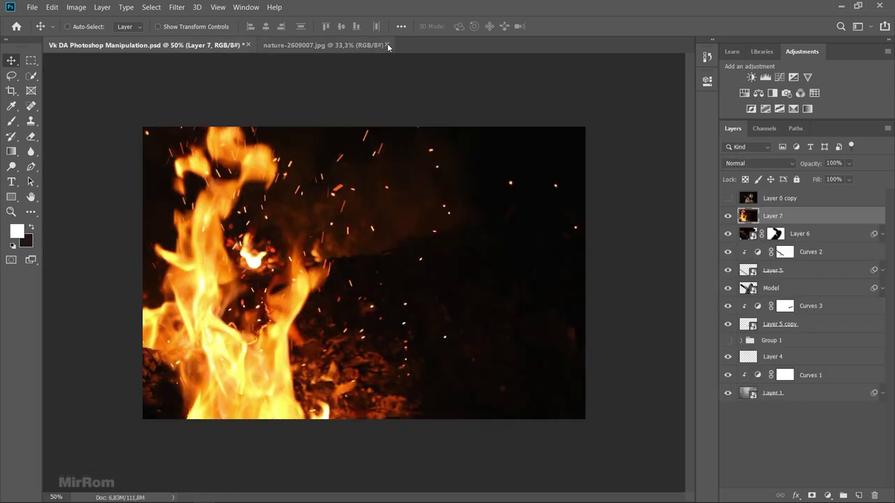
{"action": "key", "text": "ctrl+t"}
{"action": "left_click_drag", "start_coordinate": [674, 426], "coordinate": [590, 339]}
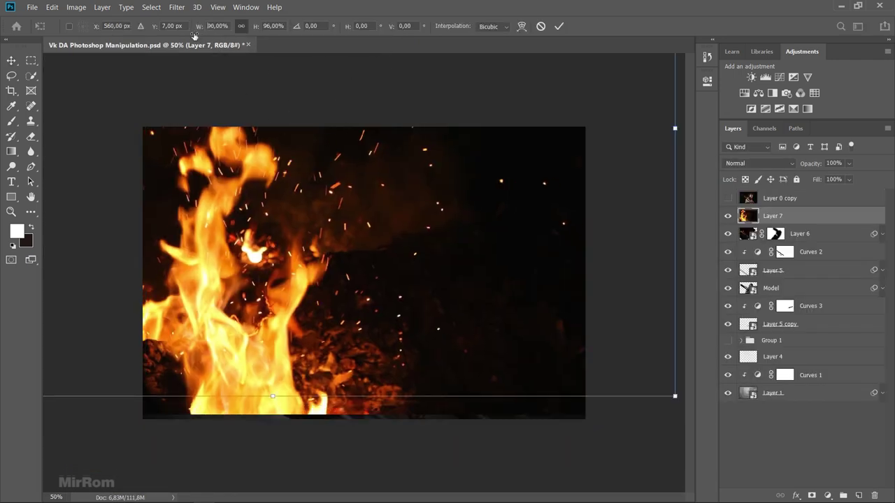
{"action": "mouse_move", "coordinate": [183, 45]}
{"action": "left_mouse_down"}
{"action": "mouse_move", "coordinate": [370, 224]}
{"action": "mouse_move", "coordinate": [389, 264]}
{"action": "left_mouse_up"}
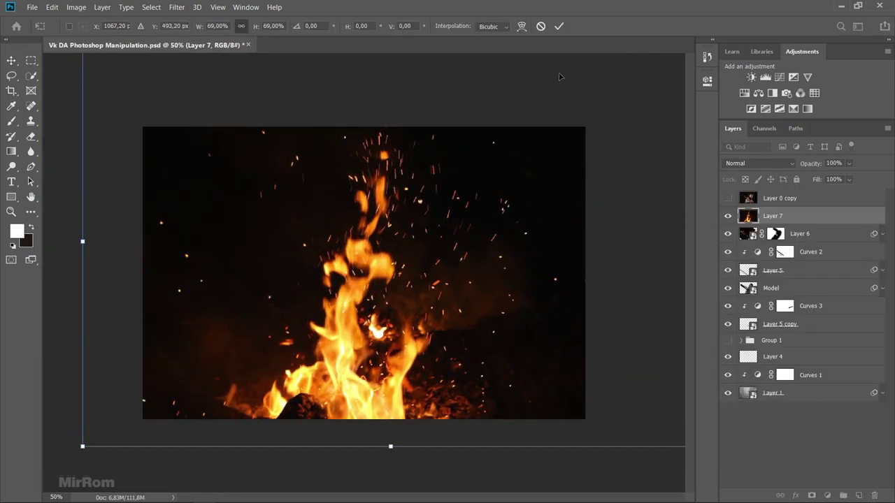
{"action": "key", "text": "Return"}
- Convert the new fire layer to a Smart Object in Screen blend mode
{"action": "right_click", "coordinate": [774, 217]}
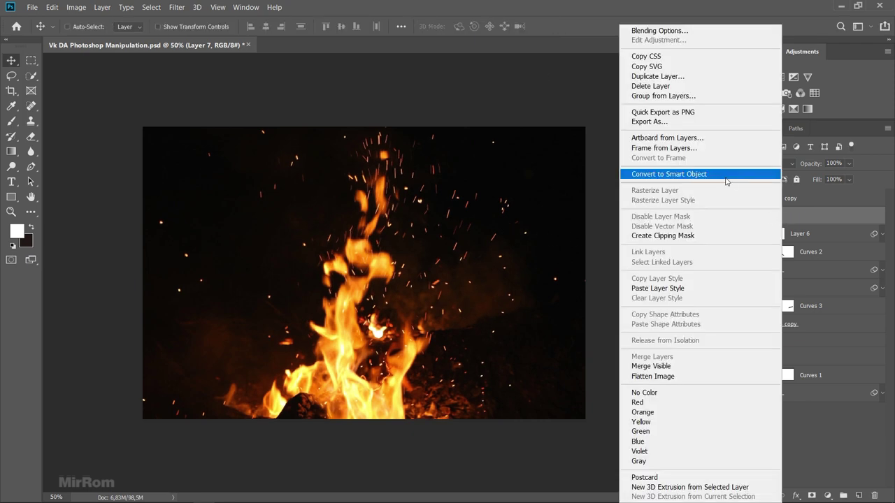
{"action": "left_click", "coordinate": [727, 173]}
{"action": "left_click", "coordinate": [758, 163]}
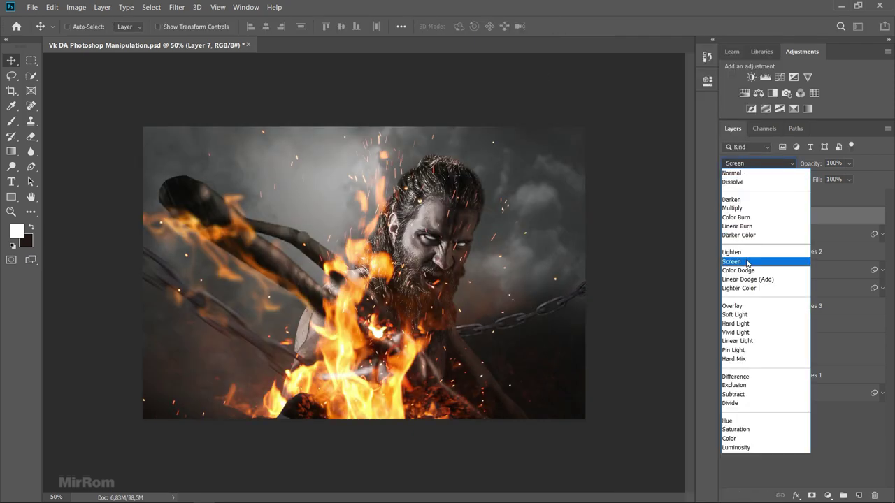
{"action": "left_click", "coordinate": [751, 256]}
- Rotate the fire layer about −58.62° and nudge it into place over the lower left
{"action": "key", "text": "ctrl+minus"}
{"action": "key", "text": "ctrl+minus"}
{"action": "key", "text": "ctrl+t"}
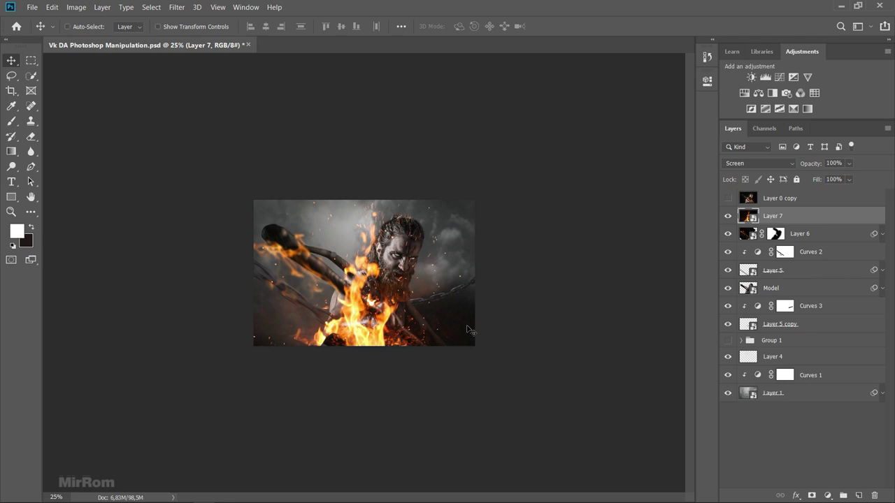
{"action": "mouse_move", "coordinate": [512, 321]}
{"action": "left_mouse_down"}
{"action": "mouse_move", "coordinate": [528, 322]}
{"action": "mouse_move", "coordinate": [527, 330]}
{"action": "left_mouse_up"}
{"action": "left_click_drag", "start_coordinate": [437, 324], "coordinate": [441, 325]}
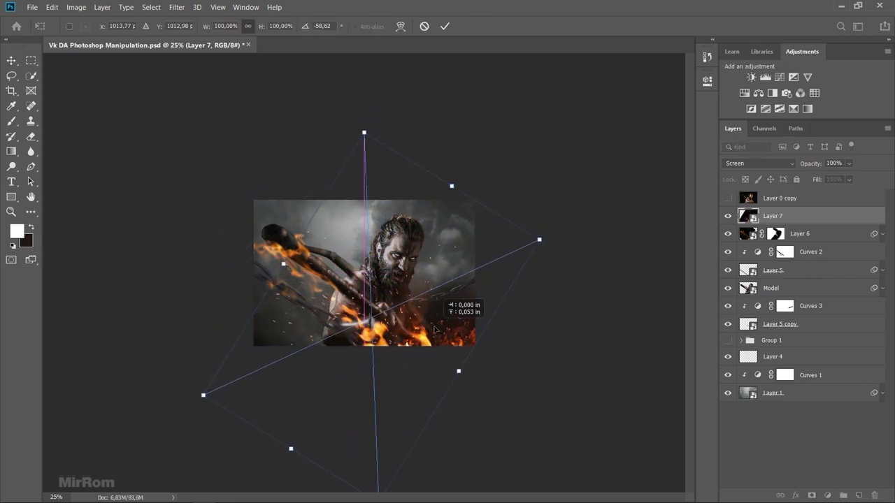
{"action": "key", "text": "Return"}
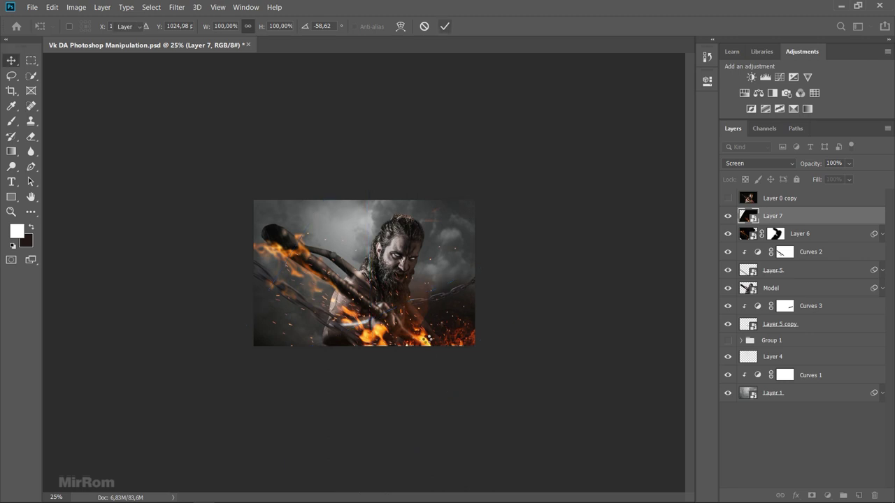
{"action": "key", "text": "Left"}
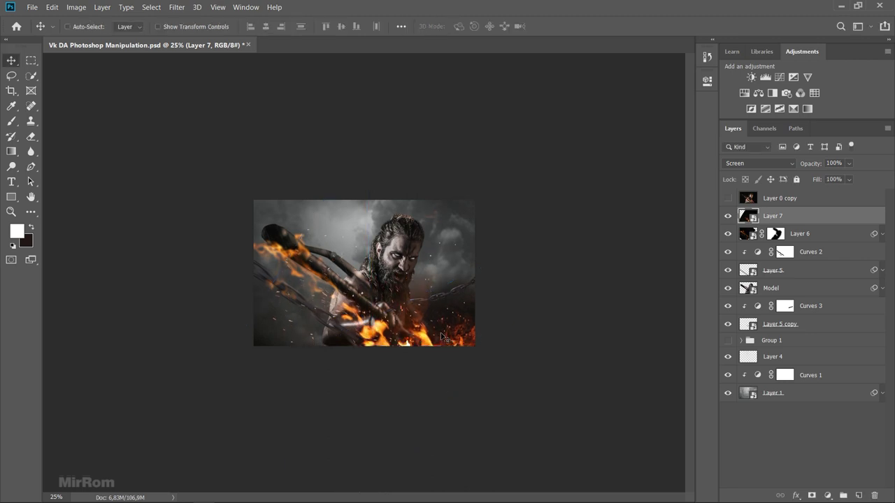
{"action": "key", "text": "Left"}
{"action": "key", "text": "Left"}
{"action": "key", "text": "Left"}
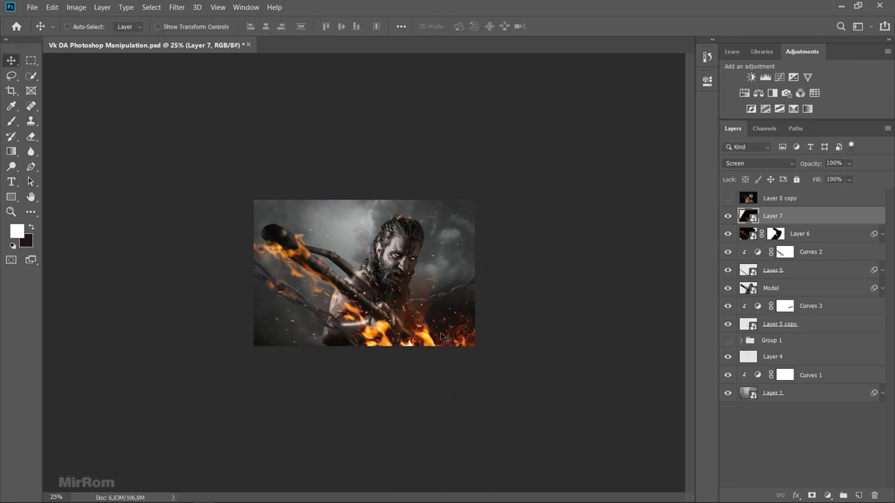
- Narrow and shift the fire layer, then move Layer 7 above Layer 0 copy
{"action": "key", "text": "ctrl+t"}
{"action": "left_click_drag", "start_coordinate": [454, 180], "coordinate": [446, 196]}
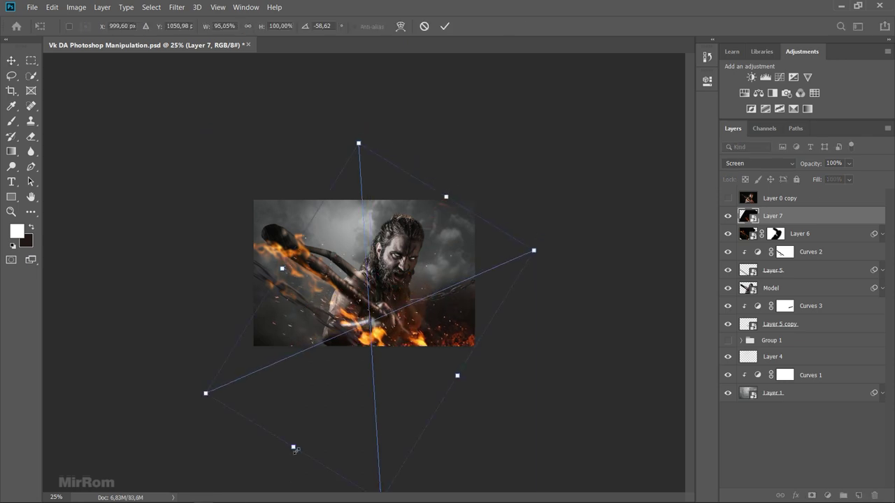
{"action": "left_click_drag", "start_coordinate": [294, 445], "coordinate": [302, 448]}
{"action": "left_click_drag", "start_coordinate": [422, 365], "coordinate": [428, 365]}
{"action": "key", "text": "Return"}
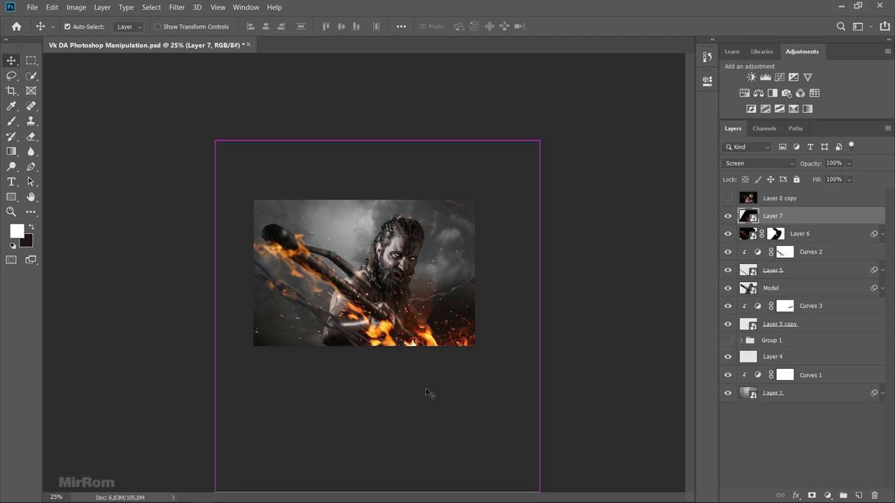
{"action": "key", "text": "ctrl+bracketright"}
{"action": "key", "text": "ctrl+plus"}
- Raise the fire layer's saturation to +7 with Hue/Saturation
{"action": "left_click", "coordinate": [76, 7]}
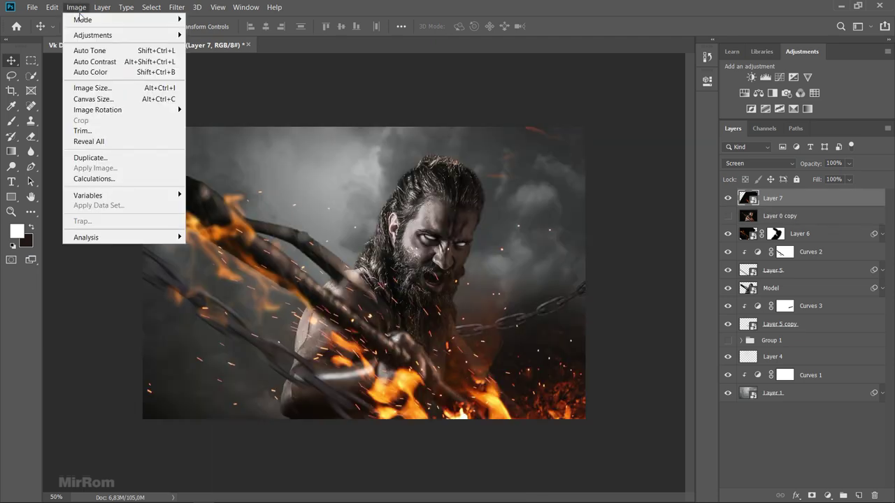
{"action": "key", "text": "Escape"}
{"action": "key", "text": "Escape"}
{"action": "key", "text": "ctrl+u"}
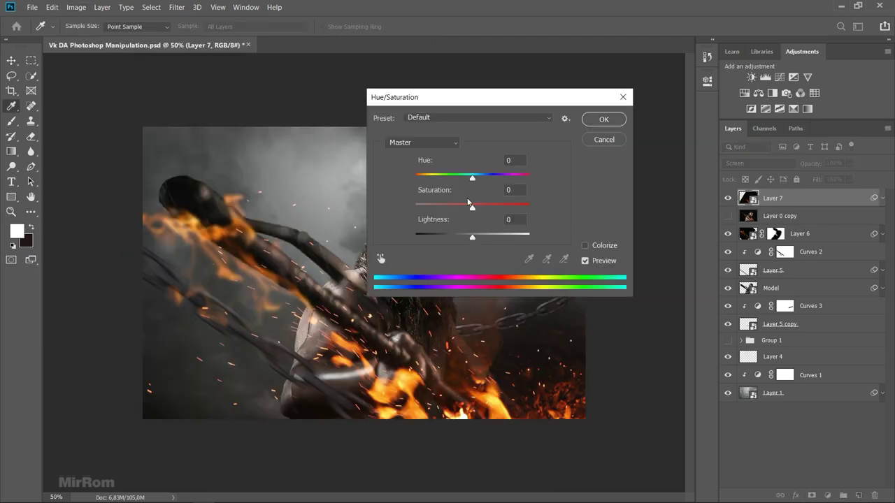
{"action": "left_click_drag", "start_coordinate": [471, 206], "coordinate": [477, 207]}
{"action": "left_click", "coordinate": [592, 123]}
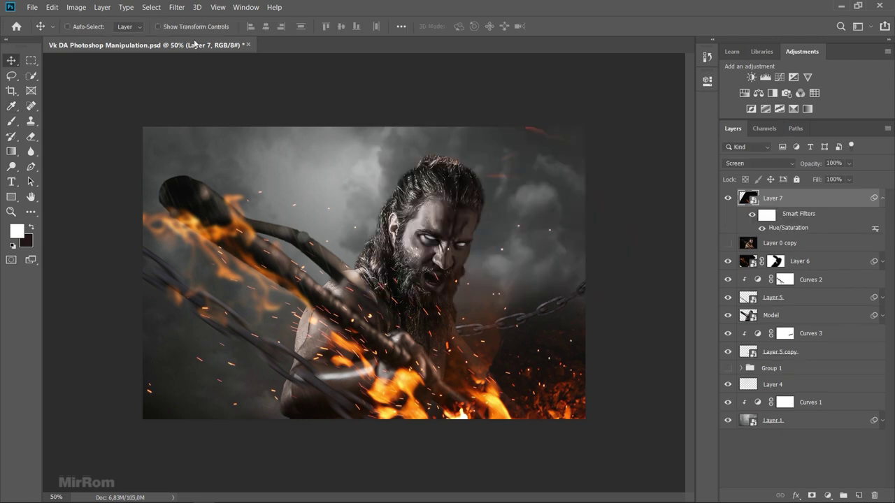
- Apply Levels with input values 19, 0,89 and 255 to deepen the fire's darks
{"action": "left_click", "coordinate": [77, 7]}
{"action": "left_click", "coordinate": [321, 42]}
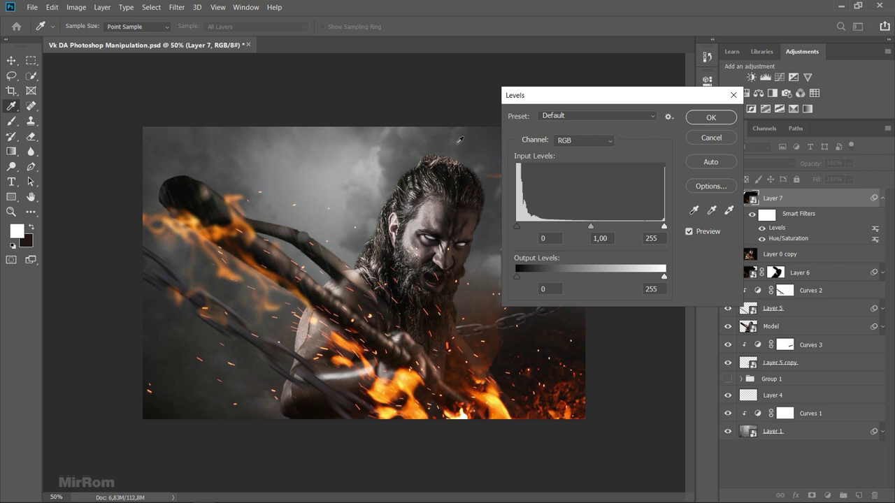
{"action": "left_click_drag", "start_coordinate": [517, 230], "coordinate": [523, 231]}
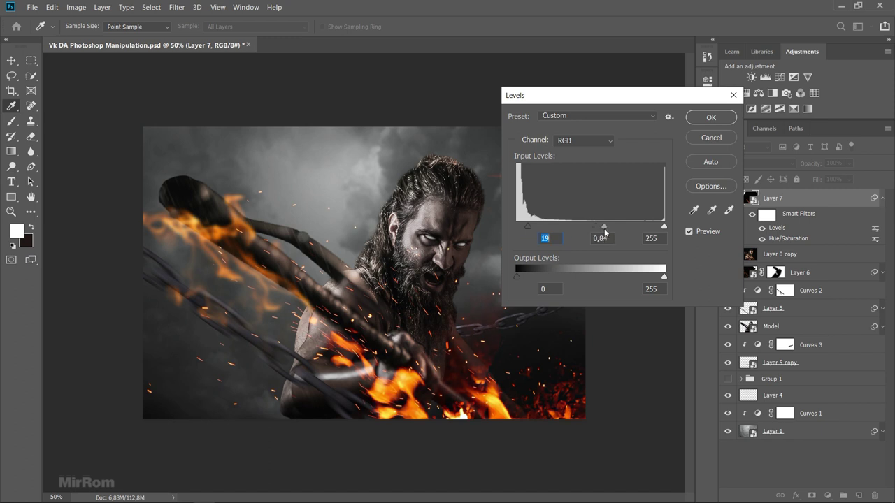
{"action": "left_click_drag", "start_coordinate": [602, 232], "coordinate": [601, 232]}
{"action": "left_click", "coordinate": [690, 232]}
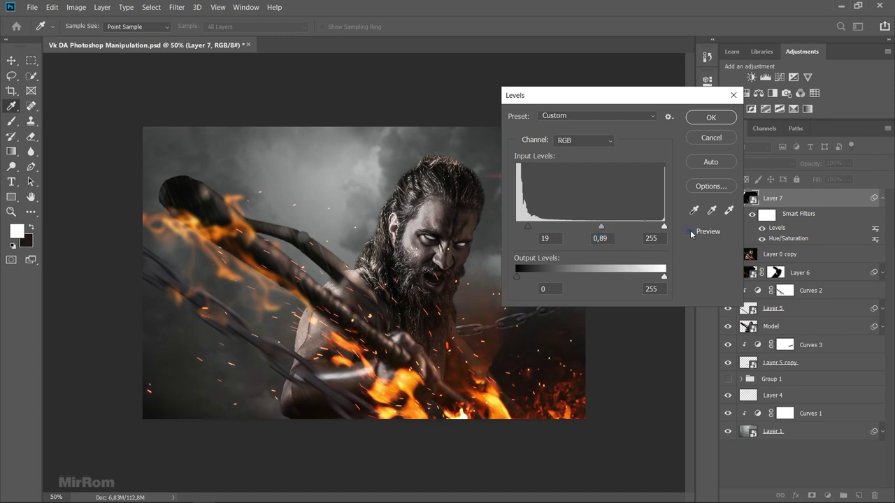
{"action": "left_click", "coordinate": [690, 232]}
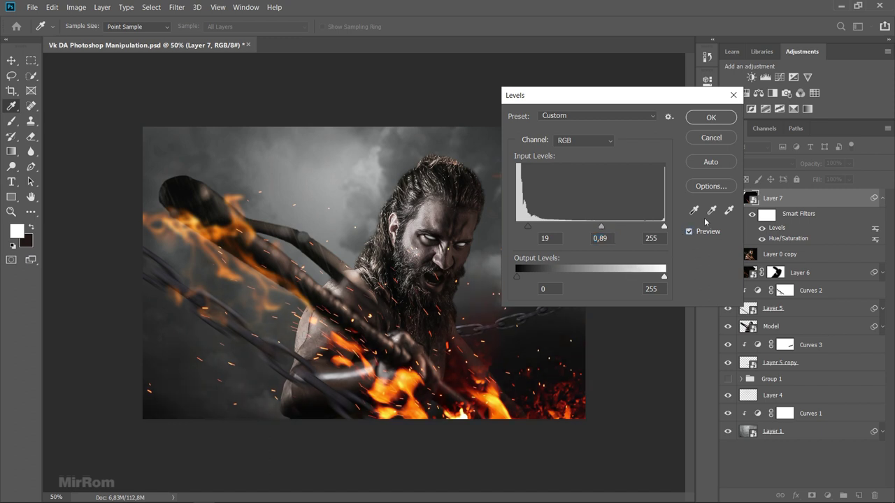
{"action": "left_click", "coordinate": [710, 117]}
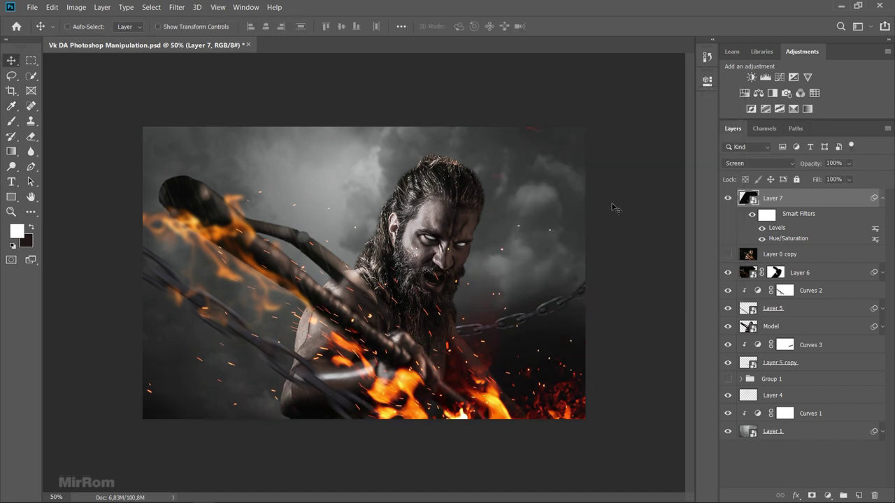
- Blur Layer 7 with a 3,5-pixel Gaussian Blur and add a layer mask
{"action": "left_click", "coordinate": [178, 12]}
{"action": "mouse_move", "coordinate": [210, 131]}
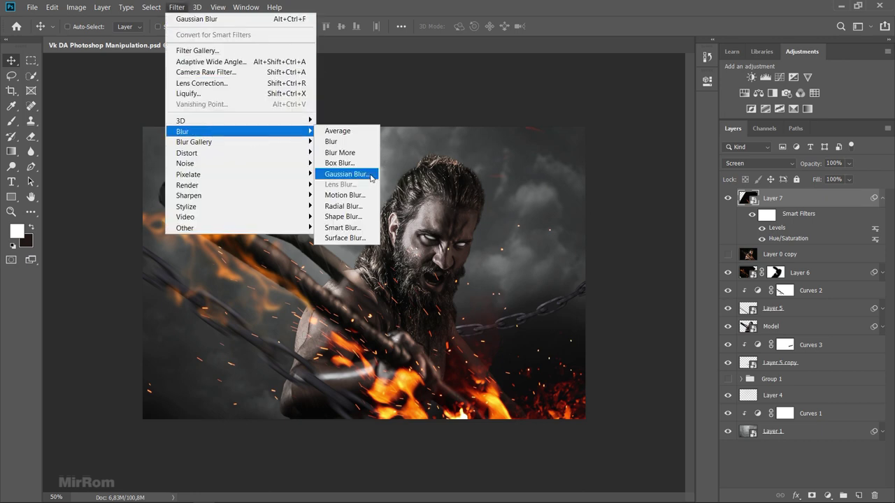
{"action": "left_click", "coordinate": [371, 178]}
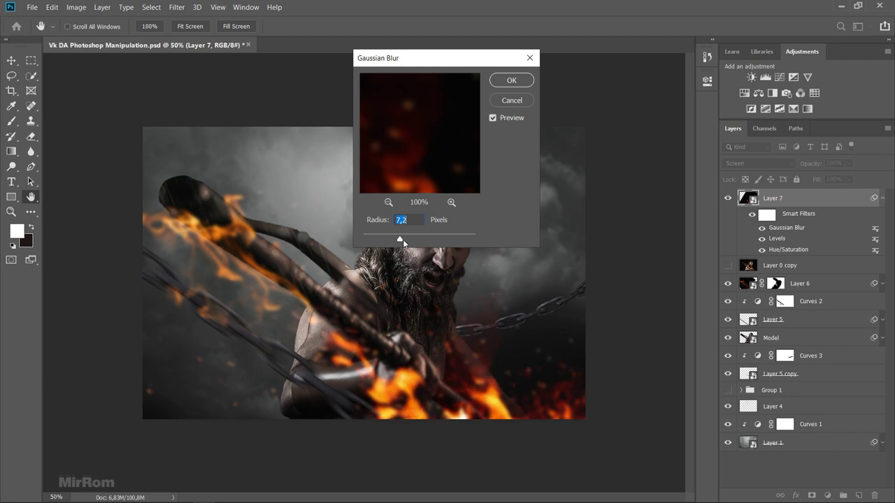
{"action": "left_click_drag", "start_coordinate": [397, 241], "coordinate": [384, 241]}
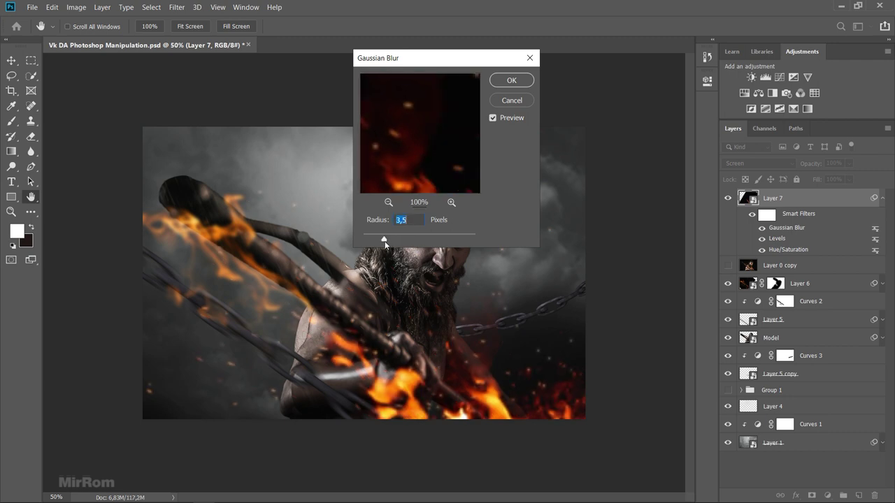
{"action": "left_click", "coordinate": [520, 82]}
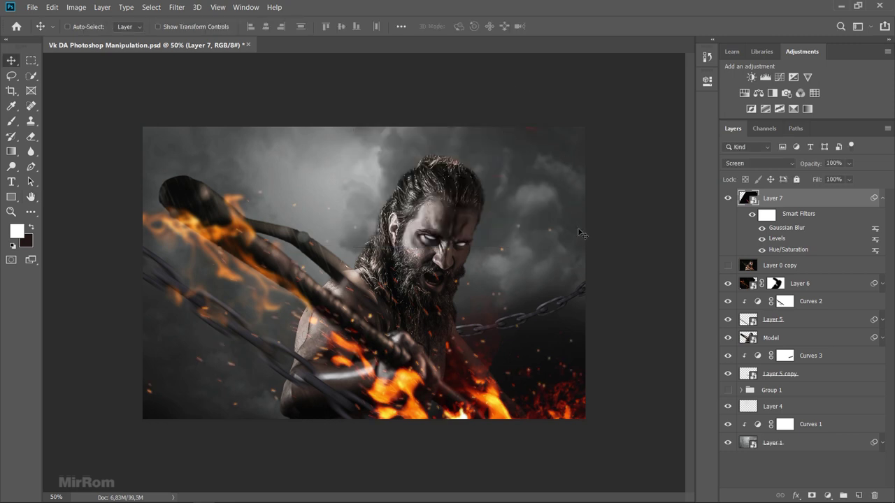
{"action": "left_click", "coordinate": [810, 494]}
- Paint black on Layer 7's mask to hide some fire near the chain
{"action": "left_click", "coordinate": [882, 201]}
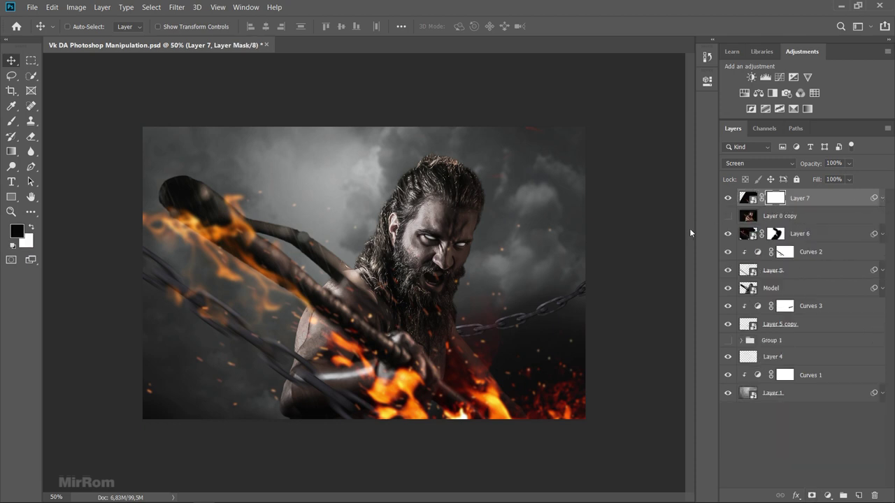
{"action": "key", "text": "b"}
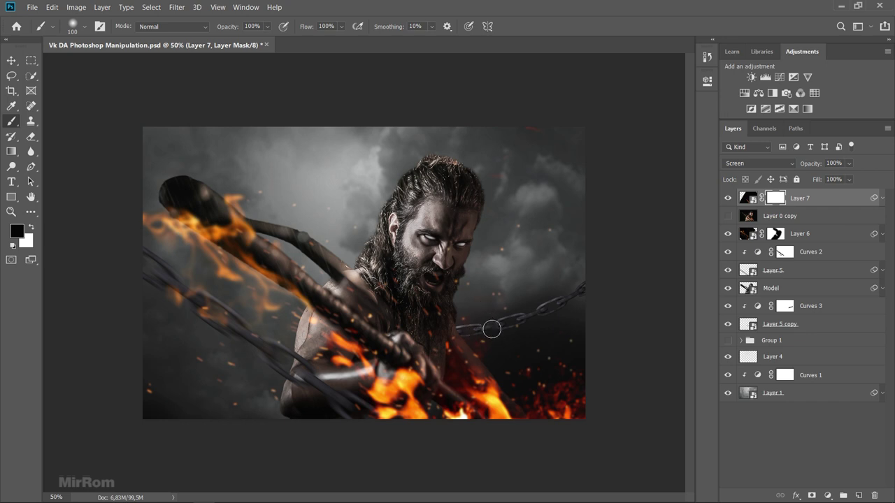
{"action": "left_click_drag", "start_coordinate": [489, 354], "coordinate": [471, 335]}
{"action": "key", "text": "bracketleft"}
{"action": "key", "text": "bracketleft"}
{"action": "key", "text": "bracketleft"}
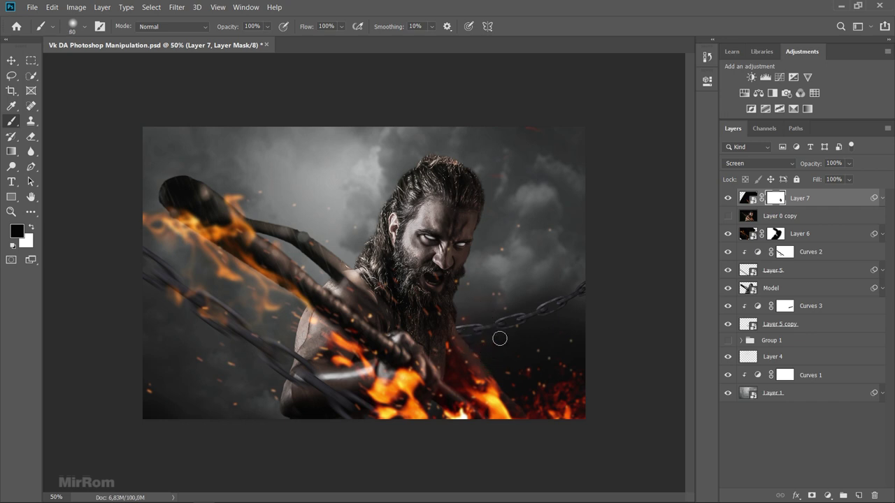
{"action": "key", "text": "bracketright"}
{"action": "key", "text": "bracketright"}
{"action": "key", "text": "bracketright"}
{"action": "key", "text": "v"}
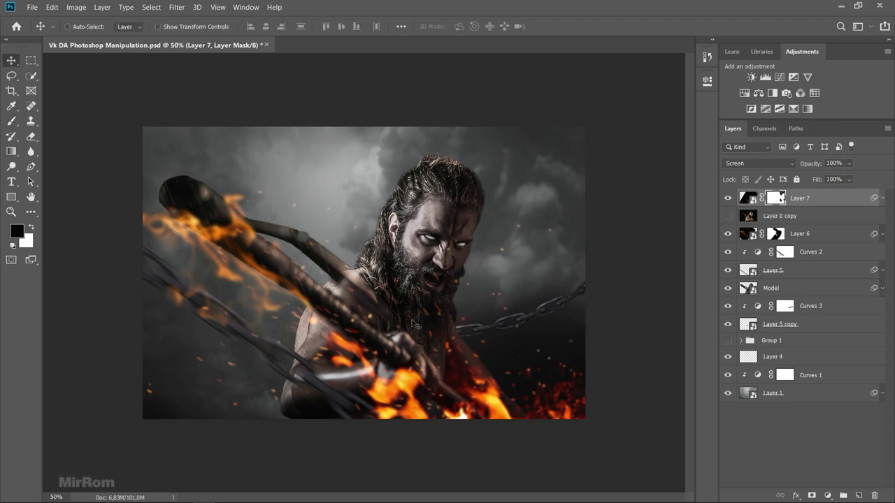
- Target Layer 7's pixels and Alt-drag a duplicate toward the lower left
{"action": "key", "text": "ctrl+2"}
{"action": "key", "text": "x"}
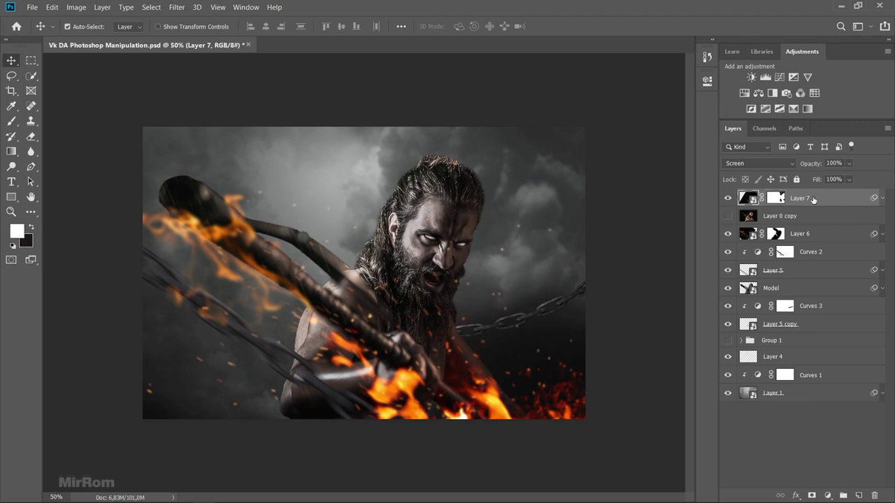
{"action": "left_click_drag", "start_coordinate": [378, 350], "coordinate": [308, 342]}
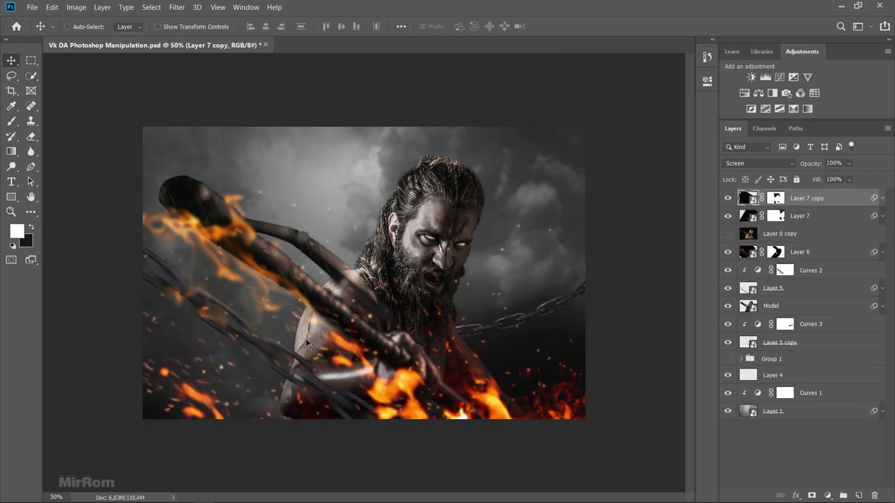
- Rotate, narrow and move Layer 7 copy up-left along the club
{"action": "key", "text": "ctrl+t"}
{"action": "left_click", "coordinate": [482, 211]}
{"action": "left_click_drag", "start_coordinate": [582, 373], "coordinate": [577, 297]}
{"action": "left_click_drag", "start_coordinate": [454, 308], "coordinate": [407, 286]}
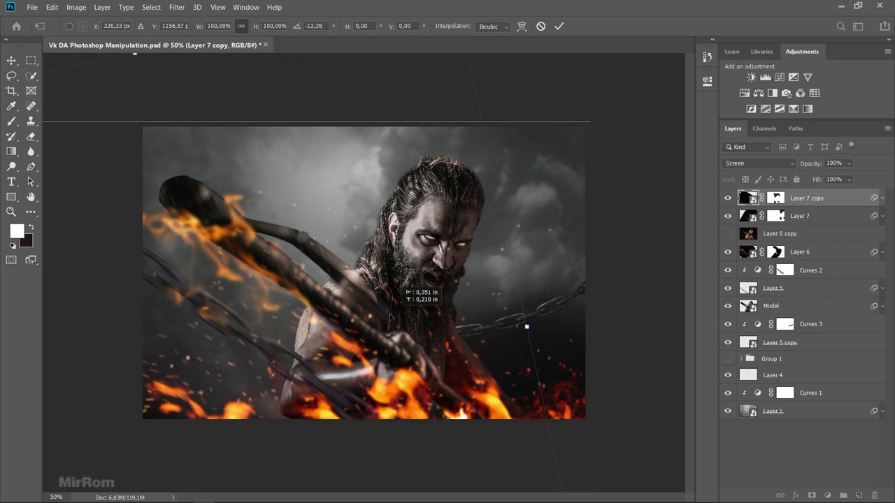
{"action": "left_click_drag", "start_coordinate": [526, 326], "coordinate": [501, 333]}
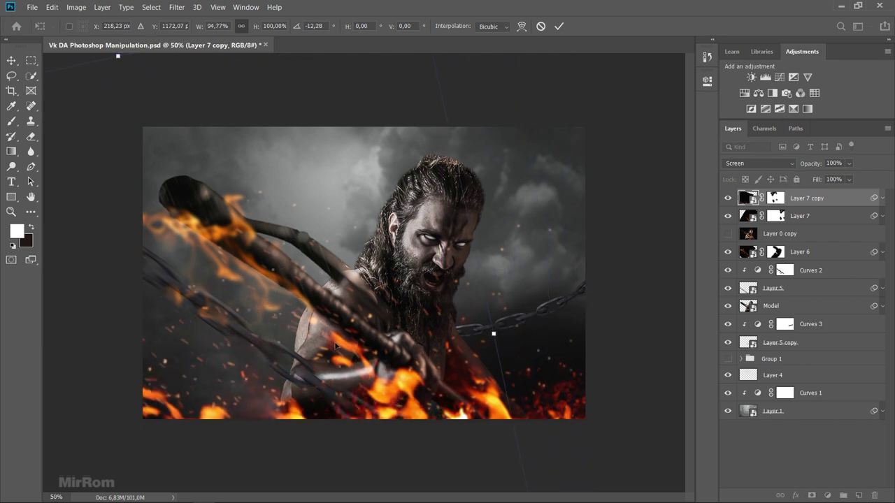
{"action": "left_click_drag", "start_coordinate": [385, 324], "coordinate": [389, 330]}
{"action": "key", "text": "ctrl+minus"}
{"action": "key", "text": "ctrl+minus"}
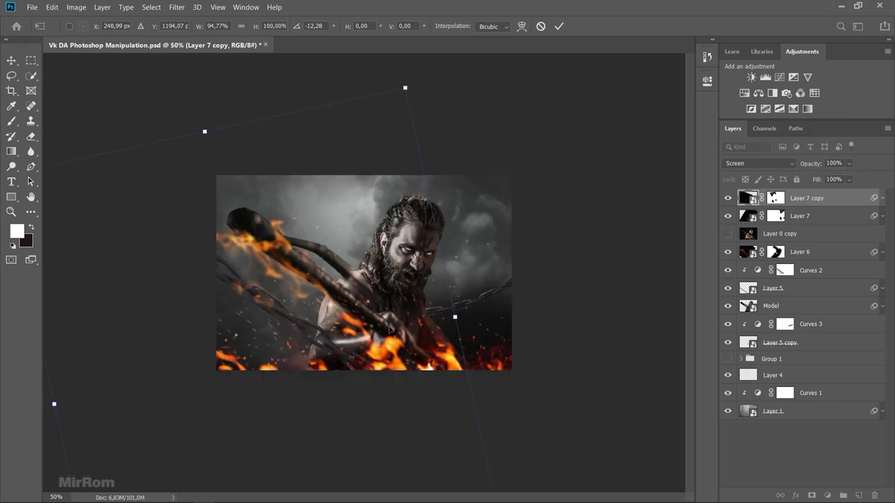
{"action": "mouse_move", "coordinate": [429, 306]}
{"action": "left_mouse_down"}
{"action": "mouse_move", "coordinate": [420, 297]}
{"action": "mouse_move", "coordinate": [376, 302]}
{"action": "left_mouse_up"}
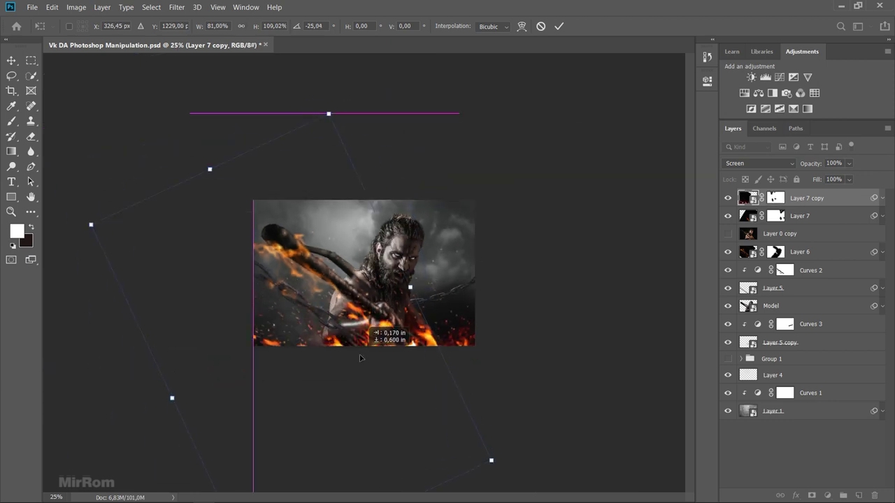
{"action": "left_click_drag", "start_coordinate": [489, 272], "coordinate": [479, 315]}
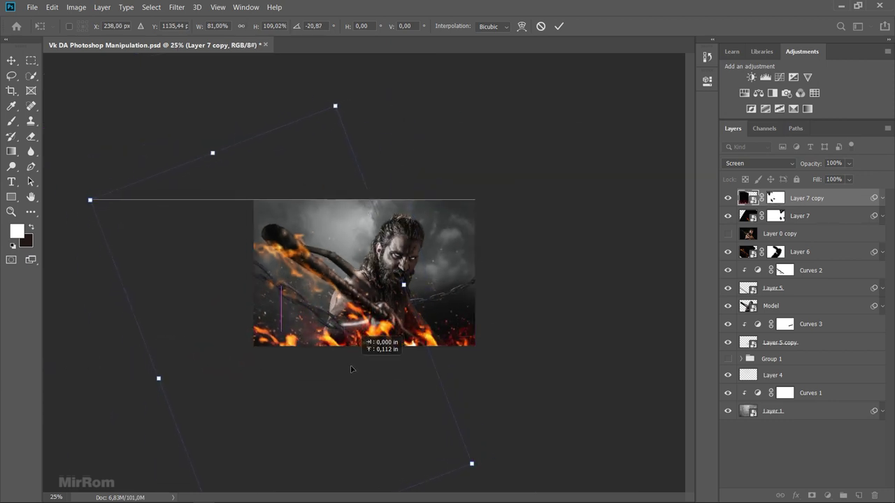
{"action": "key", "text": "Return"}
{"action": "left_click_drag", "start_coordinate": [352, 384], "coordinate": [352, 394]}
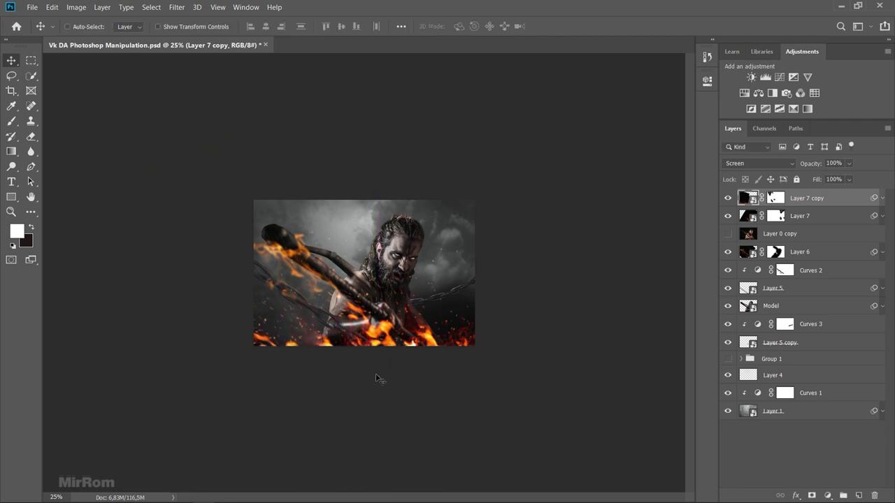
- Stretch Layer 7 copy upward with a slight extra rotation across the bottom edge
{"action": "key", "text": "ctrl+t"}
{"action": "left_click_drag", "start_coordinate": [282, 161], "coordinate": [283, 139]}
{"action": "left_click_drag", "start_coordinate": [337, 178], "coordinate": [343, 286]}
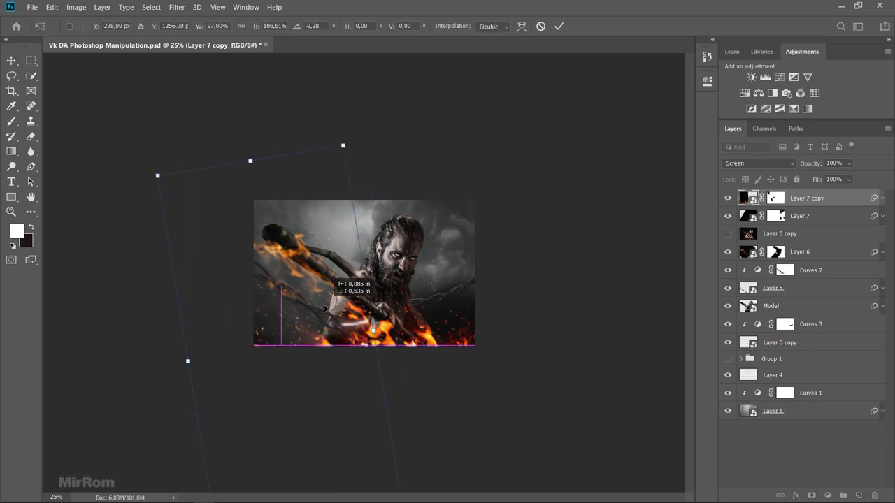
{"action": "key", "text": "Return"}
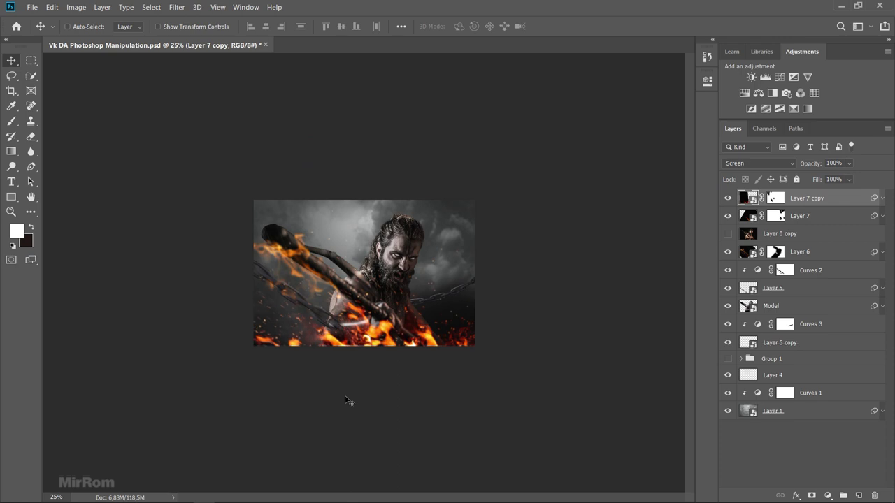
{"action": "key", "text": "ctrl+t"}
{"action": "key", "text": "Return"}
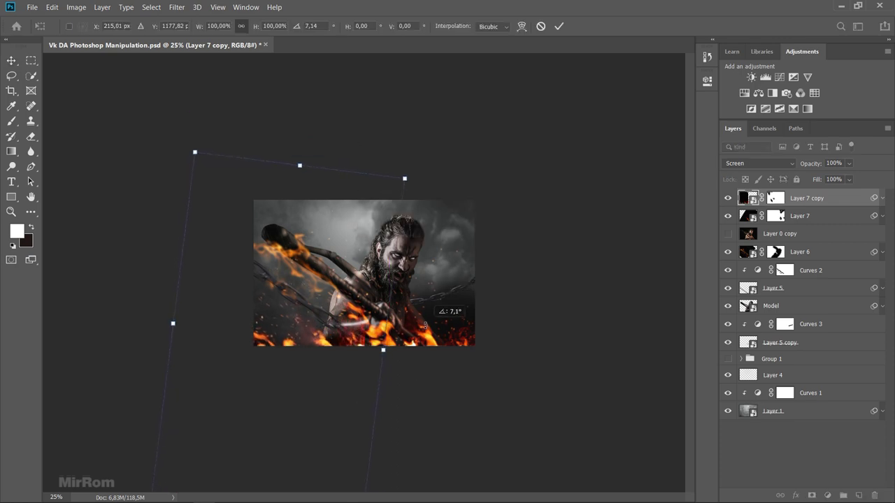
{"action": "key", "text": "Return"}
{"action": "key", "text": "ctrl+plus"}
{"action": "key", "text": "ctrl+plus"}
- Mask out Layer 7 copy's fire along the lower-left edge and the bright streak near the hand
{"action": "left_click", "coordinate": [777, 198]}
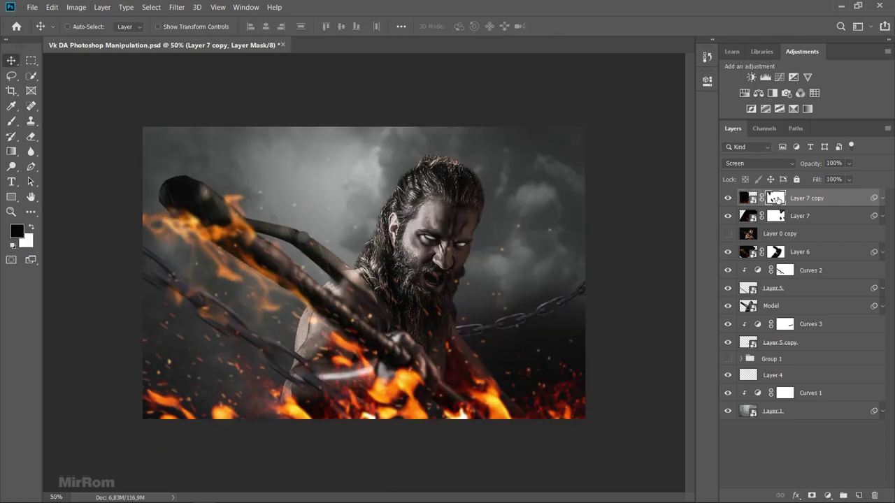
{"action": "key", "text": "b"}
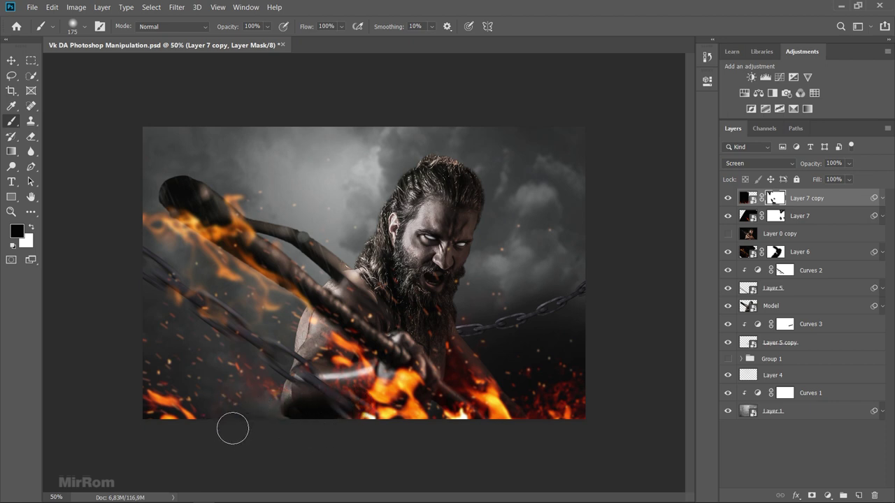
{"action": "left_click_drag", "start_coordinate": [275, 399], "coordinate": [270, 392]}
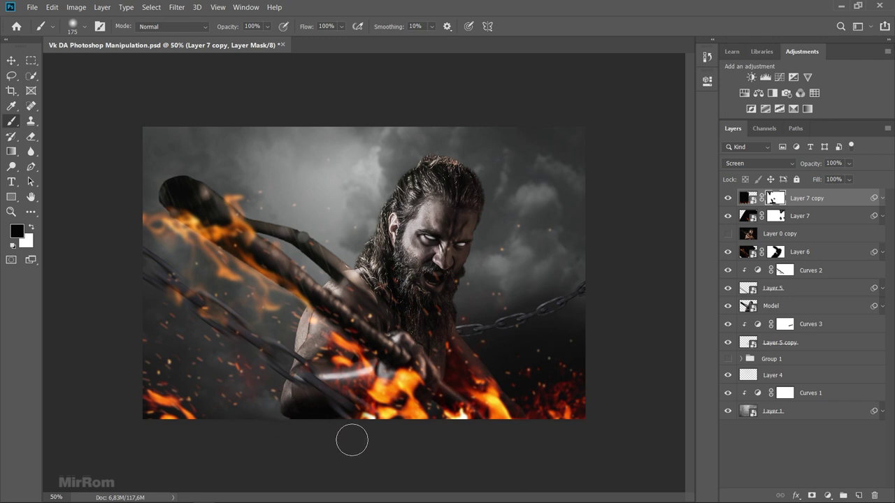
{"action": "left_click_drag", "start_coordinate": [348, 386], "coordinate": [367, 397]}
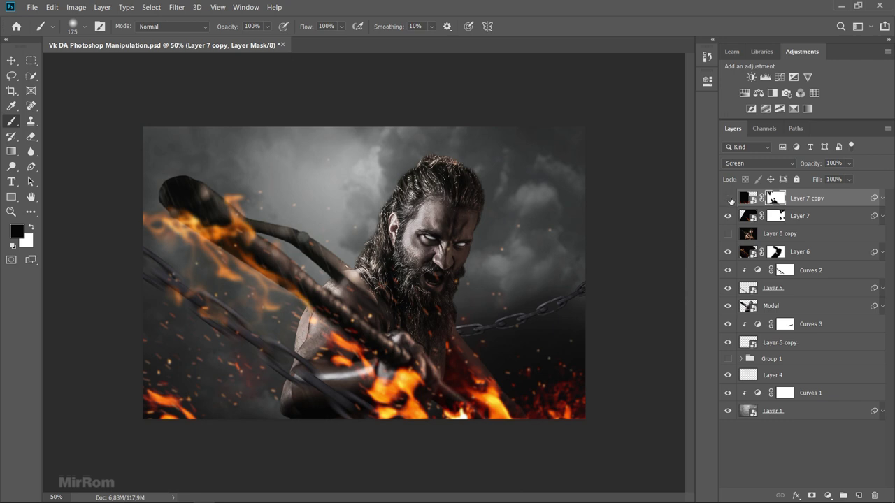
{"action": "key", "text": "v"}
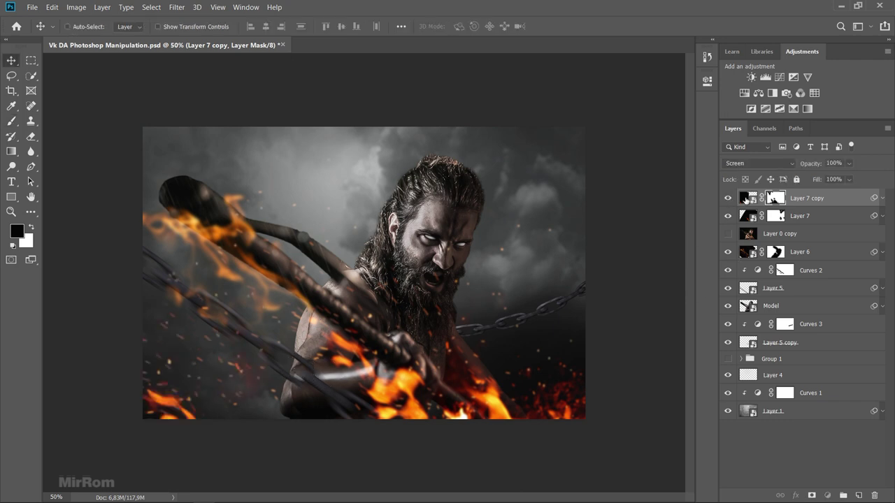
- Shift Layer 7 copy's flames slightly and save the document
{"action": "left_click", "coordinate": [744, 199]}
{"action": "left_click_drag", "start_coordinate": [436, 299], "coordinate": [442, 307]}
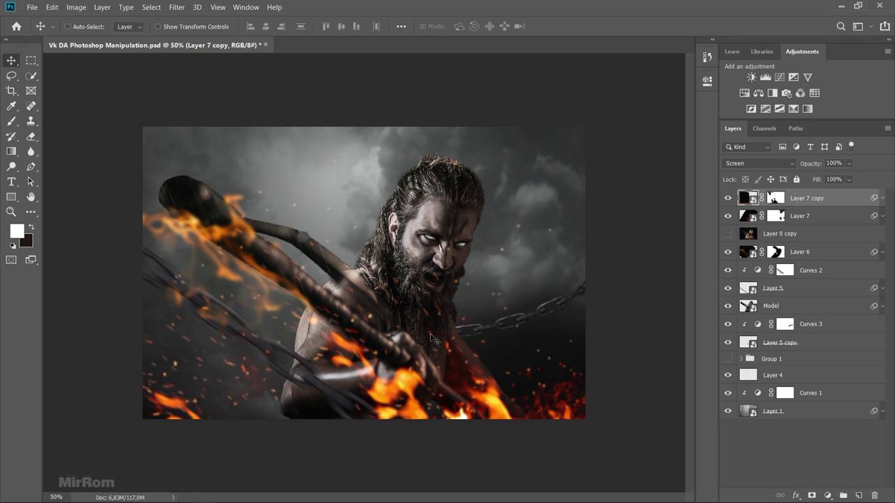
{"action": "key", "text": "ctrl+s"}
- Add a white Solid Color fill layer, Color Fill 1, clipped to the layer below
{"action": "left_click", "coordinate": [813, 256]}
{"action": "left_click", "coordinate": [728, 306]}
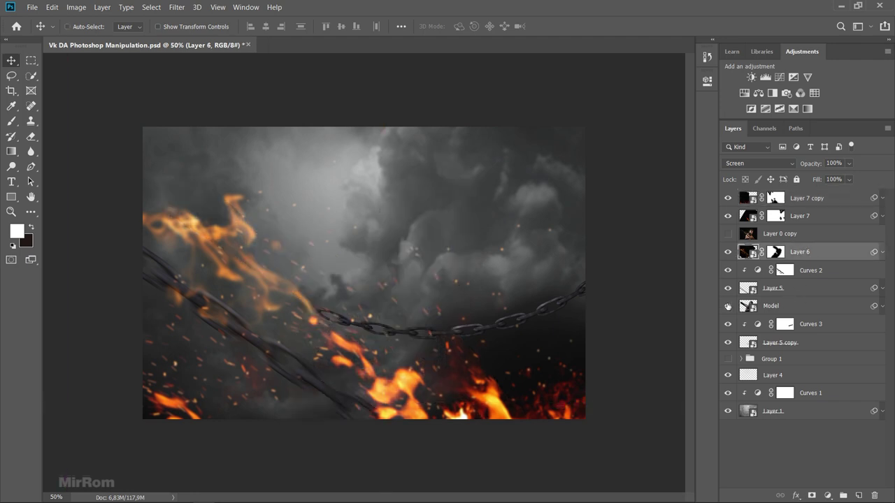
{"action": "left_click", "coordinate": [727, 306]}
{"action": "left_click", "coordinate": [828, 271]}
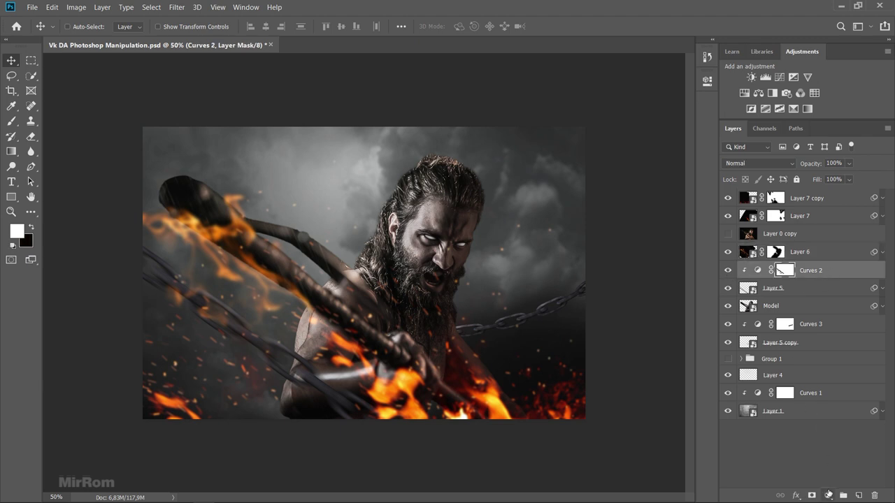
{"action": "left_click", "coordinate": [828, 494]}
{"action": "left_click", "coordinate": [814, 287]}
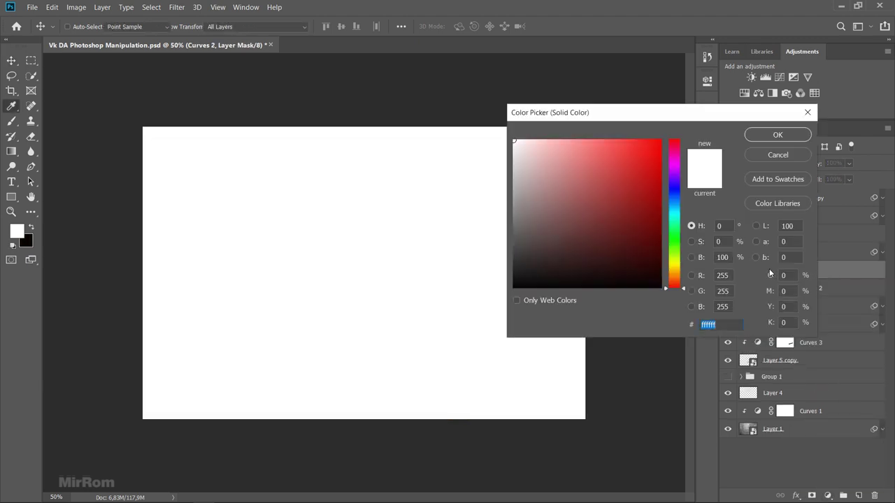
{"action": "left_click", "coordinate": [760, 136]}
{"action": "left_click", "coordinate": [829, 278], "text": "alt"}
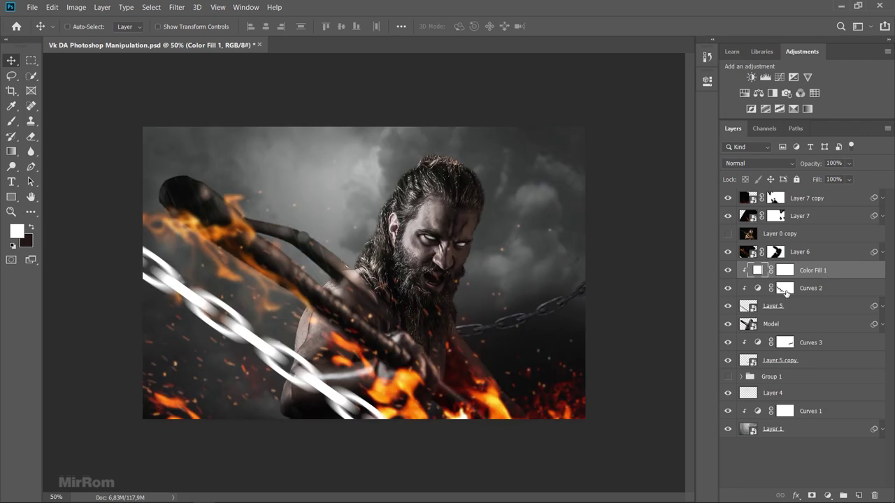
- Move Color Fill 1 just above the Model layer, clip it to Model, and compare visibility
{"action": "left_click_drag", "start_coordinate": [811, 274], "coordinate": [810, 311]}
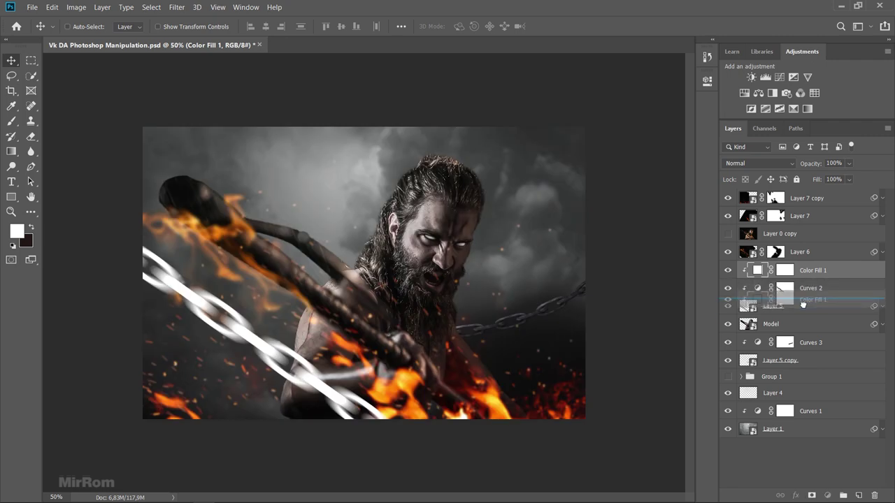
{"action": "left_click", "coordinate": [770, 308], "text": "alt"}
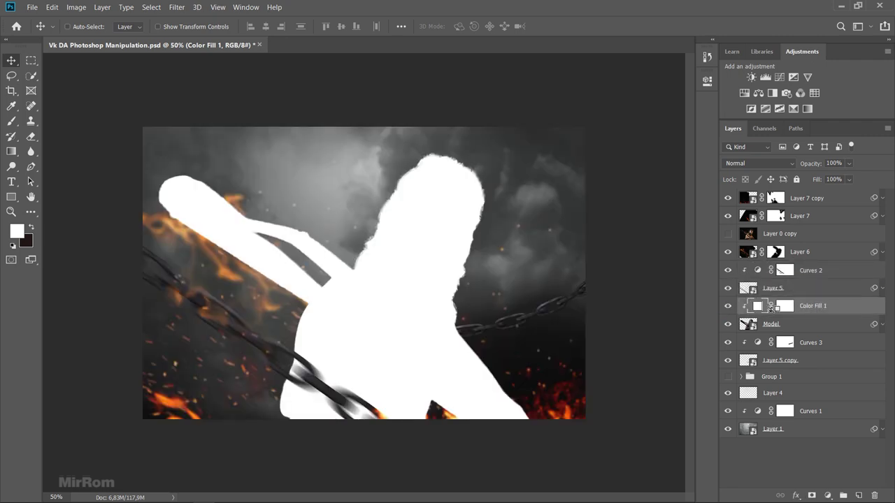
{"action": "left_click", "coordinate": [727, 307]}
{"action": "left_click", "coordinate": [727, 308]}
{"action": "left_click", "coordinate": [727, 308]}
{"action": "left_click", "coordinate": [728, 307]}
{"action": "left_click", "coordinate": [728, 325]}
{"action": "left_click", "coordinate": [727, 324]}
- Change the Color Fill 1 colour to deep orange, hex e74f20
{"action": "double_click", "coordinate": [757, 308]}
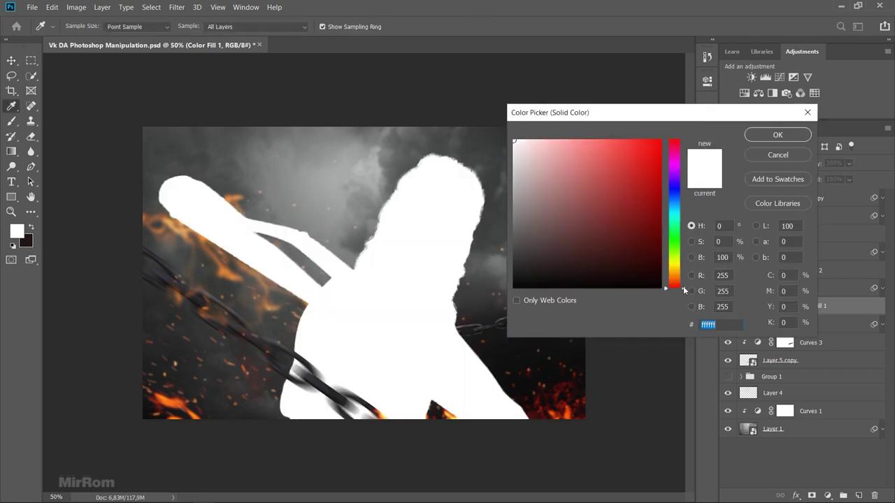
{"action": "left_click", "coordinate": [675, 282]}
{"action": "left_click", "coordinate": [631, 155]}
{"action": "left_click_drag", "start_coordinate": [631, 155], "coordinate": [629, 151]}
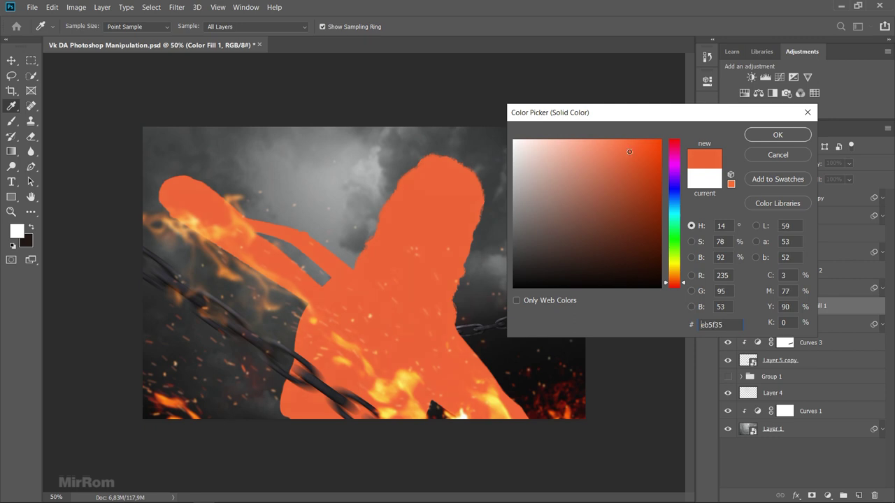
{"action": "double_click", "coordinate": [707, 324]}
{"action": "type", "text": "e74f20"}
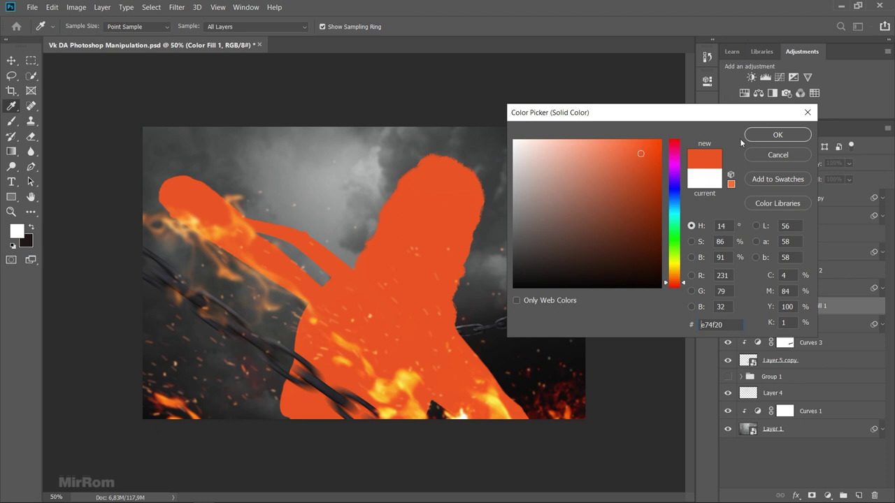
{"action": "left_click", "coordinate": [754, 135]}
{"action": "left_click", "coordinate": [755, 163]}
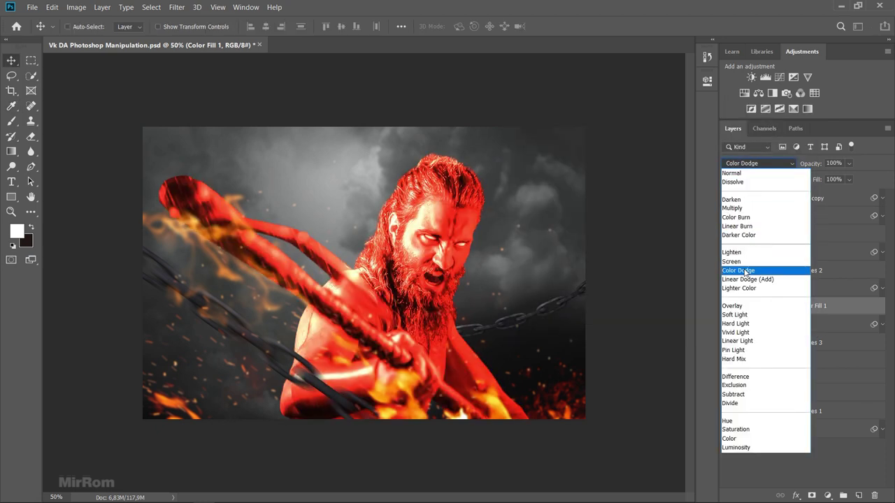
- Set Color Fill 1 to Color Dodge and invert its mask to hide the tint
{"action": "left_click", "coordinate": [746, 270]}
{"action": "left_click", "coordinate": [782, 307]}
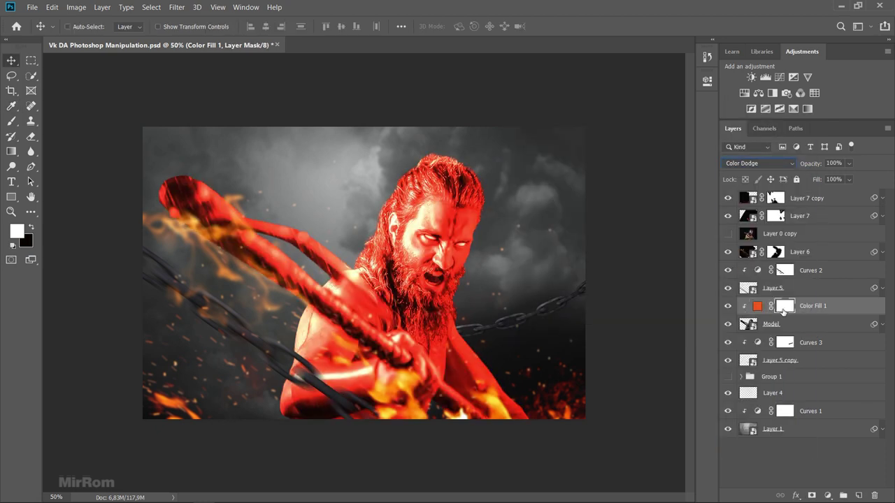
{"action": "key", "text": "ctrl+i"}
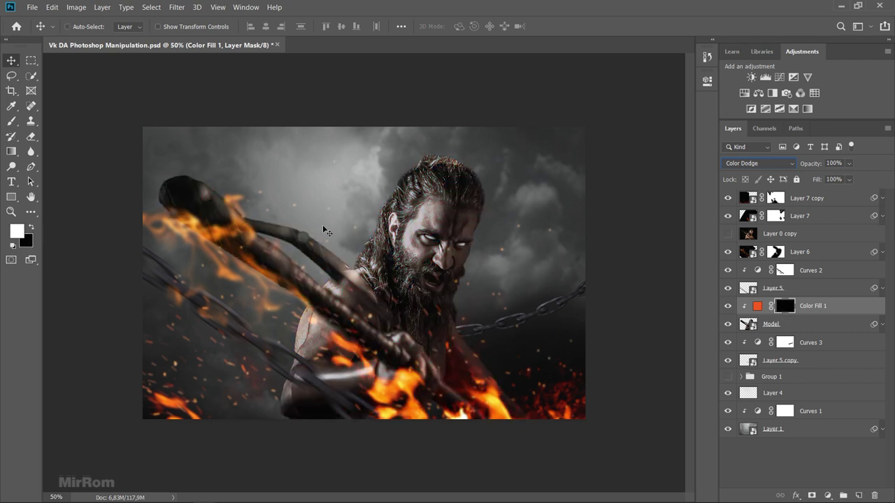
- Paint the glow back onto the warrior's arm and face with a 15% opacity white brush
{"action": "key", "text": "b"}
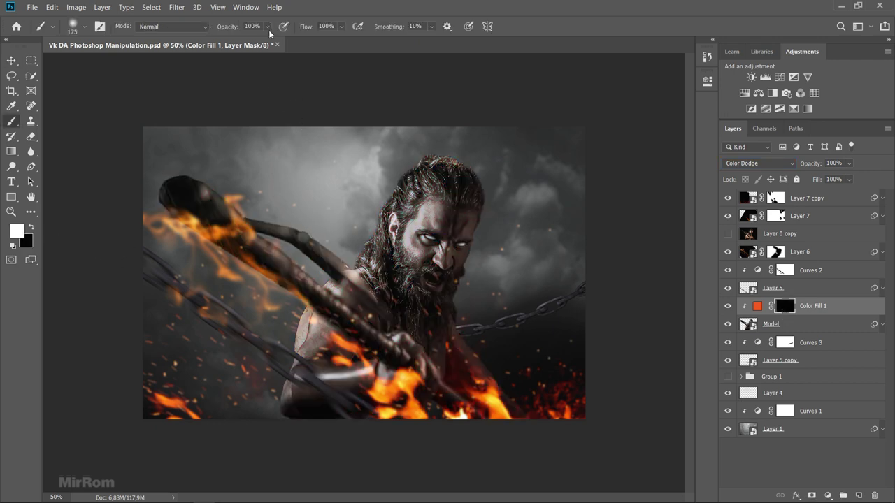
{"action": "left_click", "coordinate": [267, 29]}
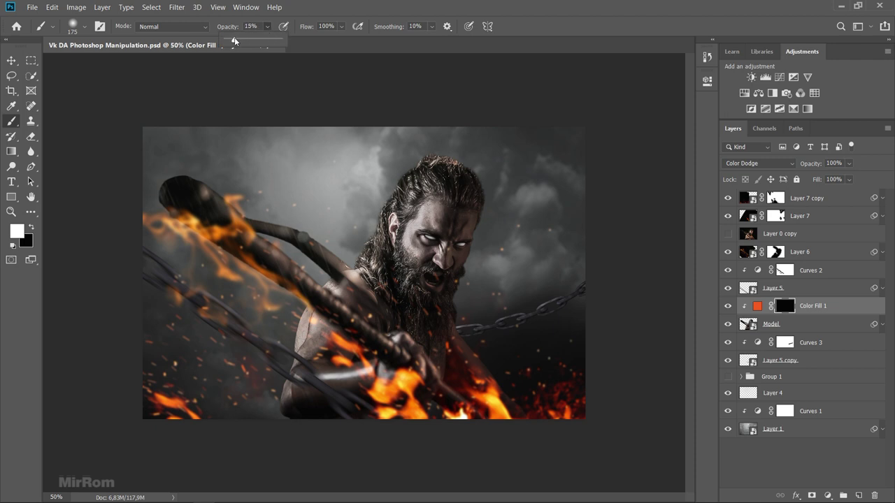
{"action": "left_click_drag", "start_coordinate": [234, 42], "coordinate": [234, 41]}
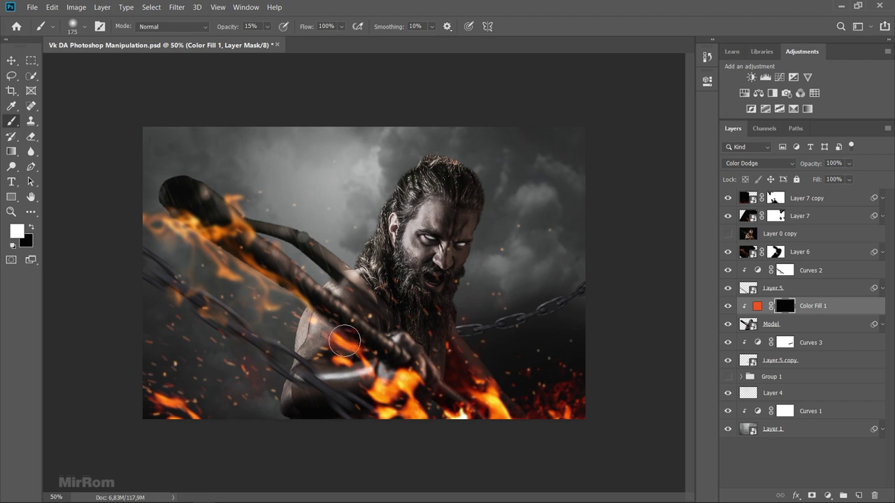
{"action": "mouse_move", "coordinate": [345, 341]}
{"action": "left_mouse_down"}
{"action": "mouse_move", "coordinate": [331, 354]}
{"action": "mouse_move", "coordinate": [340, 397]}
{"action": "mouse_move", "coordinate": [391, 400]}
{"action": "mouse_move", "coordinate": [351, 412]}
{"action": "mouse_move", "coordinate": [455, 362]}
{"action": "mouse_move", "coordinate": [508, 410]}
{"action": "mouse_move", "coordinate": [445, 404]}
{"action": "mouse_move", "coordinate": [509, 438]}
{"action": "mouse_move", "coordinate": [418, 337]}
{"action": "mouse_move", "coordinate": [439, 324]}
{"action": "mouse_move", "coordinate": [499, 379]}
{"action": "mouse_move", "coordinate": [393, 326]}
{"action": "mouse_move", "coordinate": [429, 378]}
{"action": "mouse_move", "coordinate": [363, 352]}
{"action": "mouse_move", "coordinate": [344, 390]}
{"action": "mouse_move", "coordinate": [515, 419]}
{"action": "mouse_move", "coordinate": [488, 427]}
{"action": "left_mouse_up"}
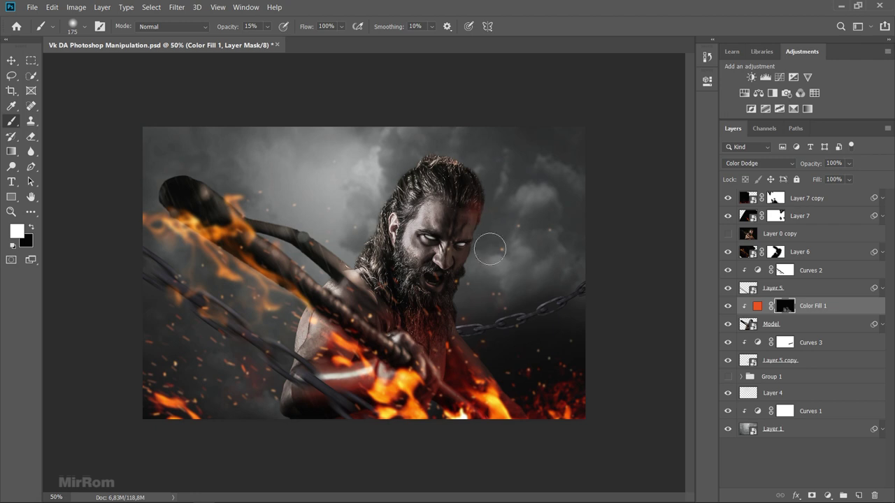
{"action": "key", "text": "bracketright"}
{"action": "key", "text": "bracketright"}
{"action": "key", "text": "bracketright"}
{"action": "key", "text": "bracketright"}
{"action": "key", "text": "bracketright"}
{"action": "key", "text": "bracketleft"}
{"action": "key", "text": "v"}
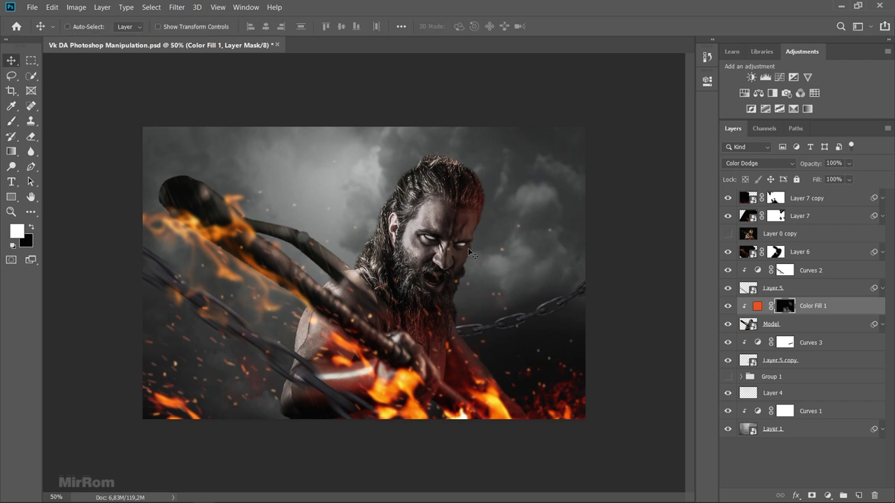
- Duplicate Color Fill 1, clip the copy, and invert its mask to reveal the fill
{"action": "left_click", "coordinate": [813, 315]}
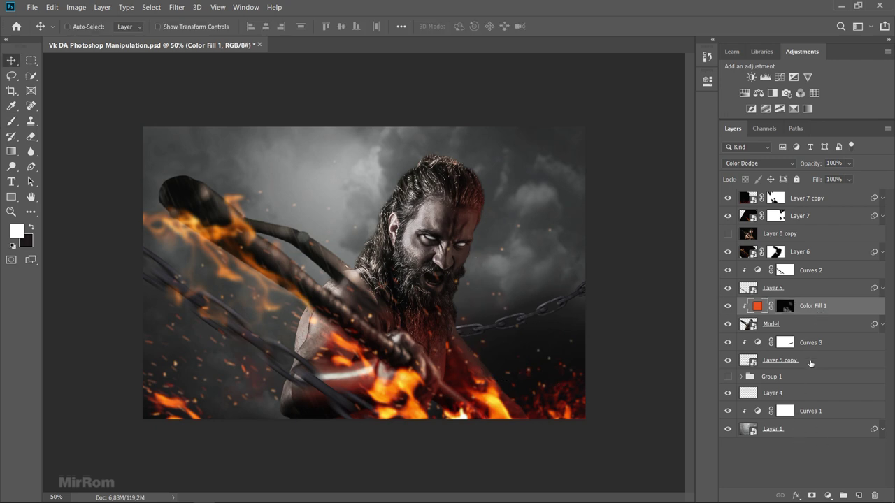
{"action": "key", "text": "ctrl+j"}
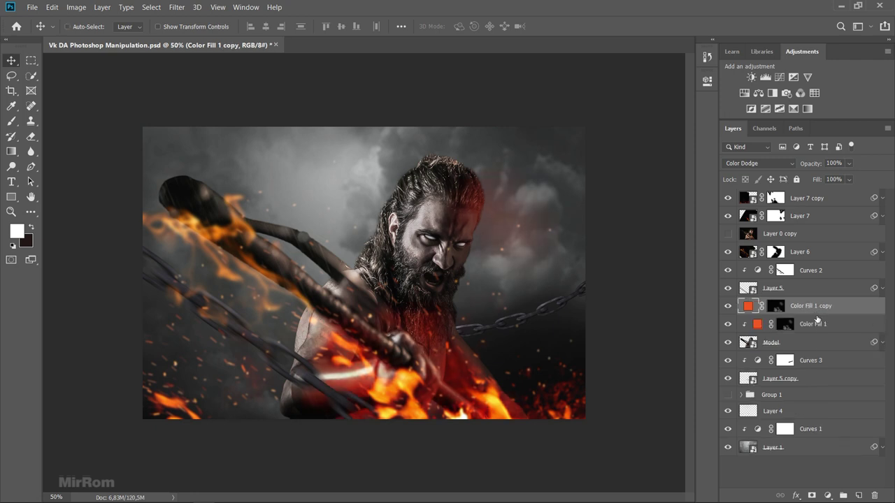
{"action": "left_click", "coordinate": [817, 314], "text": "alt"}
{"action": "left_click", "coordinate": [785, 307]}
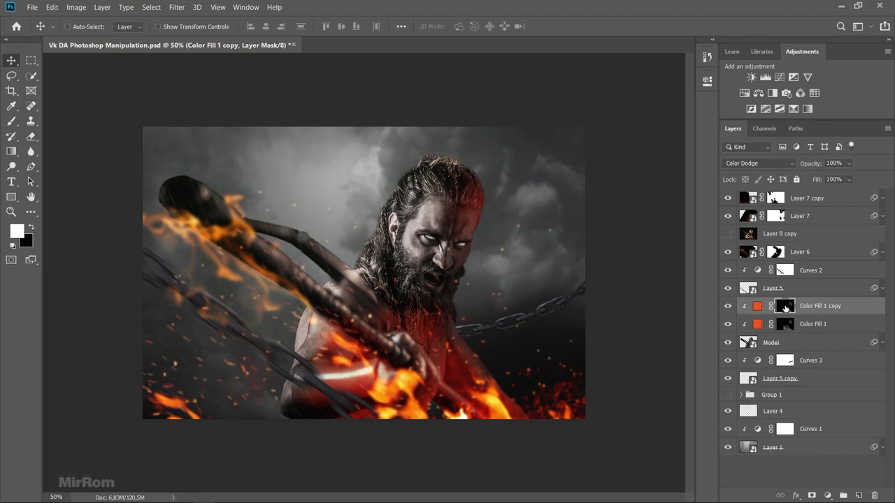
{"action": "key", "text": "ctrl+i"}
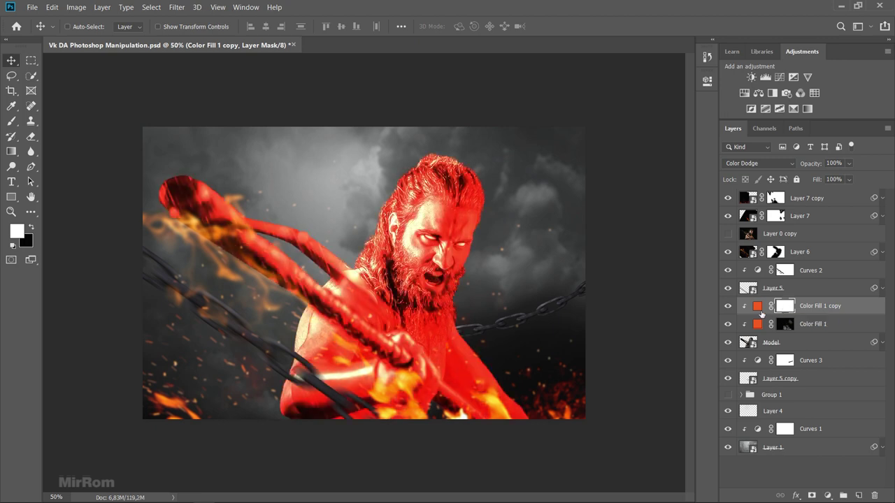
- Change the copy's fill colour to a brighter yellow-orange, fdb01d
{"action": "double_click", "coordinate": [757, 307]}
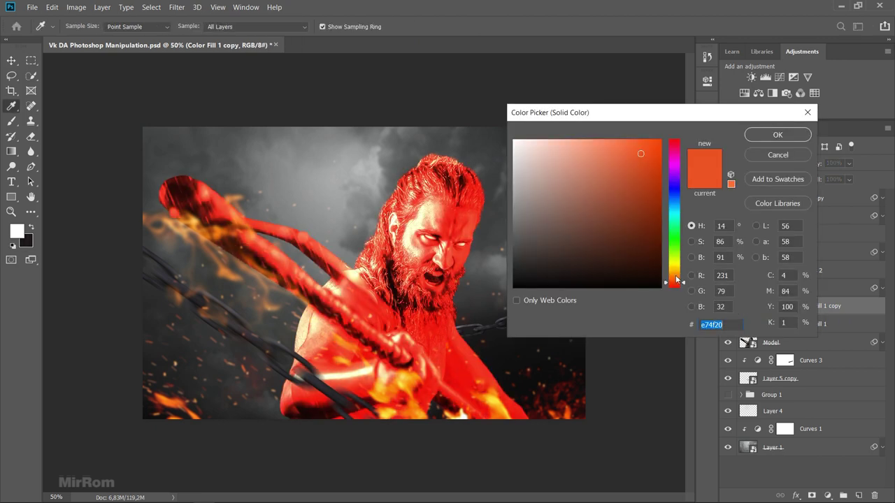
{"action": "left_click_drag", "start_coordinate": [678, 281], "coordinate": [684, 280]}
{"action": "mouse_move", "coordinate": [639, 146]}
{"action": "left_mouse_down"}
{"action": "mouse_move", "coordinate": [626, 142]}
{"action": "mouse_move", "coordinate": [644, 141]}
{"action": "left_mouse_up"}
{"action": "left_click", "coordinate": [712, 325]}
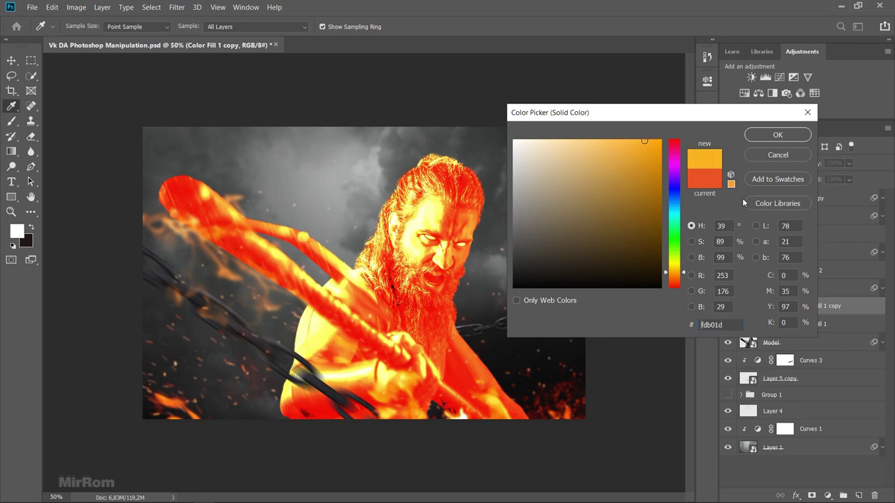
{"action": "left_click", "coordinate": [775, 136]}
{"action": "key", "text": "v"}
- Invert the copy's mask to black and paint the orange glow along the stick
{"action": "left_click", "coordinate": [785, 306]}
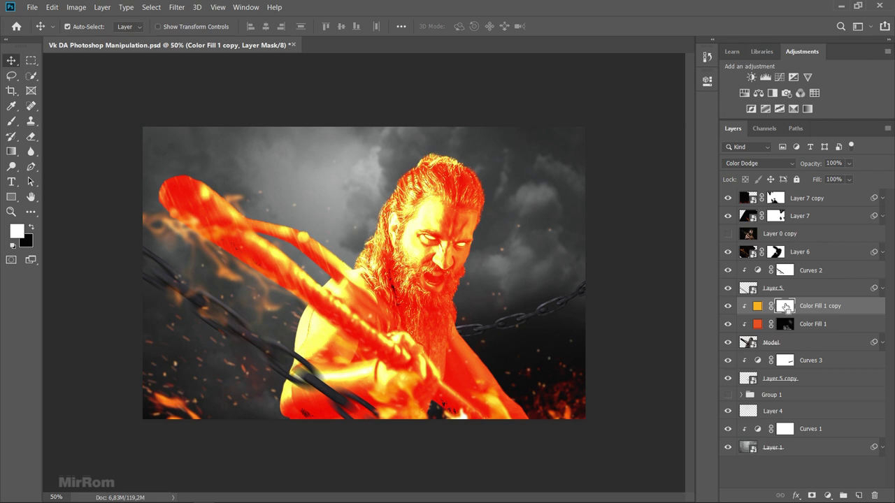
{"action": "key", "text": "ctrl+i"}
{"action": "key", "text": "b"}
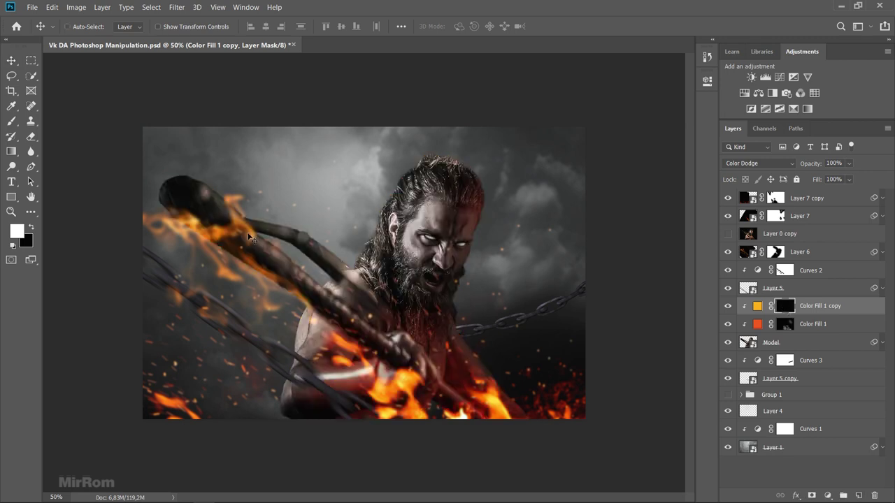
{"action": "mouse_move", "coordinate": [158, 224]}
{"action": "left_mouse_down"}
{"action": "mouse_move", "coordinate": [295, 331]}
{"action": "mouse_move", "coordinate": [235, 285]}
{"action": "left_mouse_up"}
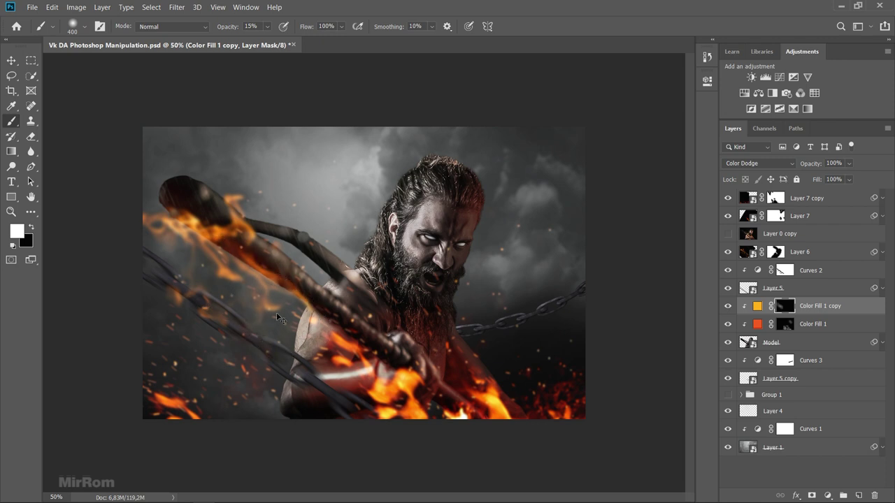
{"action": "key", "text": "bracketleft"}
{"action": "key", "text": "bracketleft"}
{"action": "key", "text": "bracketleft"}
{"action": "mouse_move", "coordinate": [279, 304]}
{"action": "left_mouse_down"}
{"action": "mouse_move", "coordinate": [248, 267]}
{"action": "mouse_move", "coordinate": [149, 192]}
{"action": "mouse_move", "coordinate": [234, 246]}
{"action": "mouse_move", "coordinate": [280, 349]}
{"action": "left_mouse_up"}
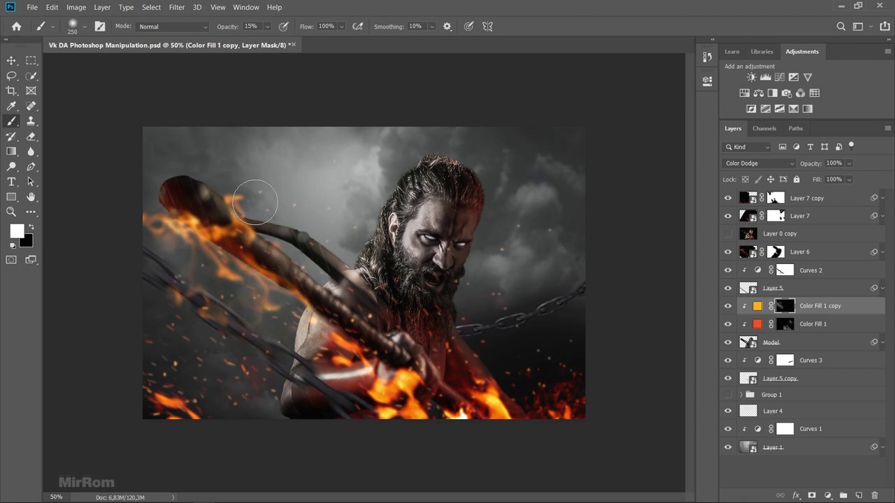
{"action": "key", "text": "ctrl+z"}
{"action": "key", "text": "v"}
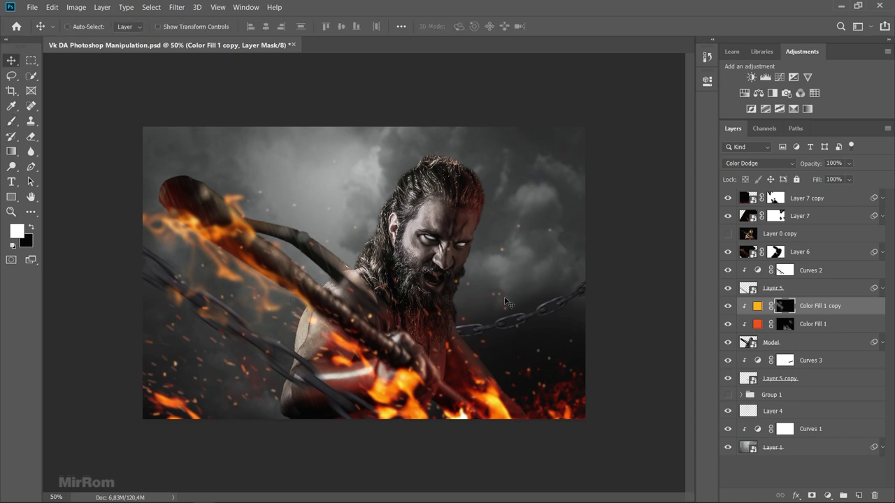
- Duplicate the stick glow layer, move the copy above Curves 2, and clip it there
{"action": "left_click", "coordinate": [727, 306]}
{"action": "left_click", "coordinate": [728, 306]}
{"action": "key", "text": "ctrl+j"}
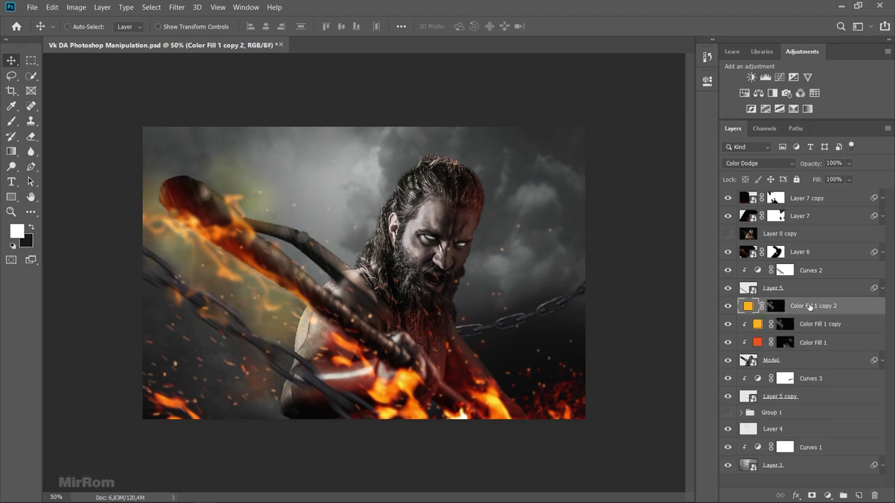
{"action": "left_click_drag", "start_coordinate": [808, 306], "coordinate": [818, 276]}
{"action": "left_click", "coordinate": [817, 279], "text": "alt"}
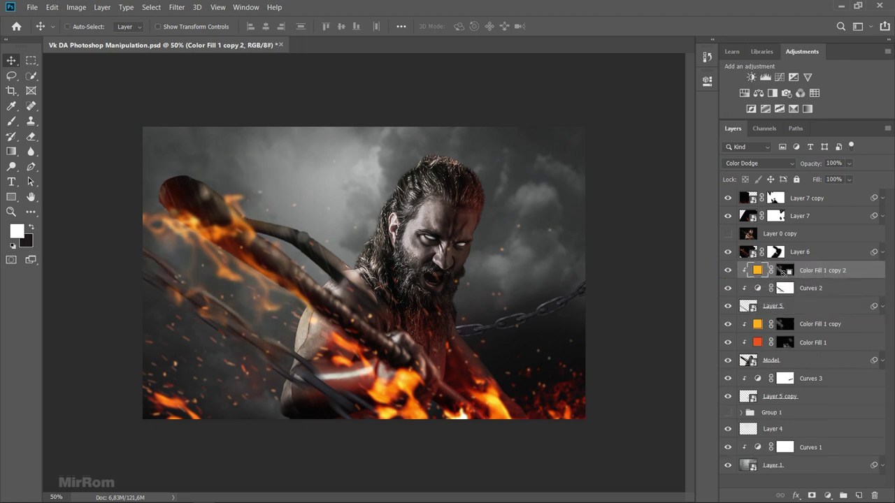
- Fill the new copy's mask with black and paint a faint glow along the strings
{"action": "left_click", "coordinate": [783, 269]}
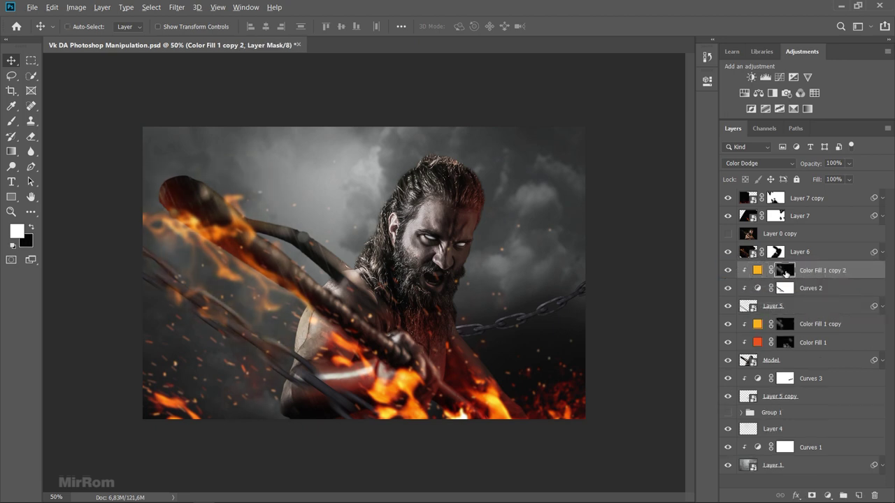
{"action": "key", "text": "ctrl+i"}
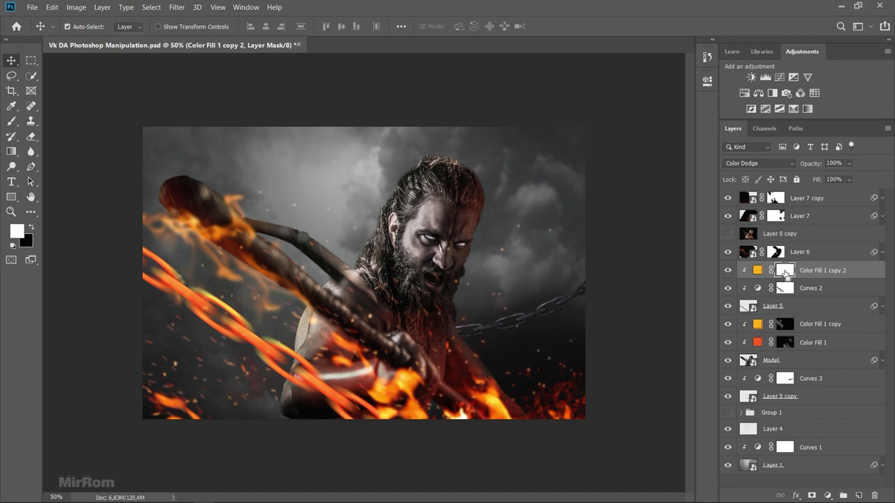
{"action": "key", "text": "ctrl+i"}
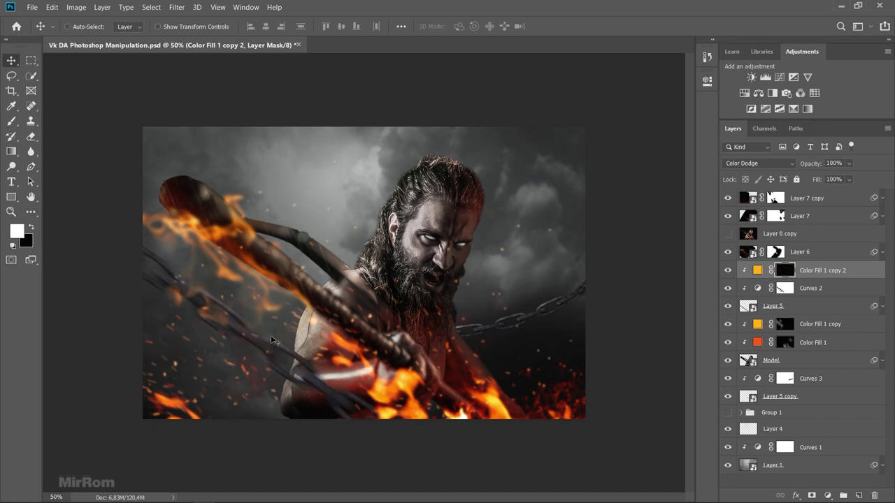
{"action": "key", "text": "b"}
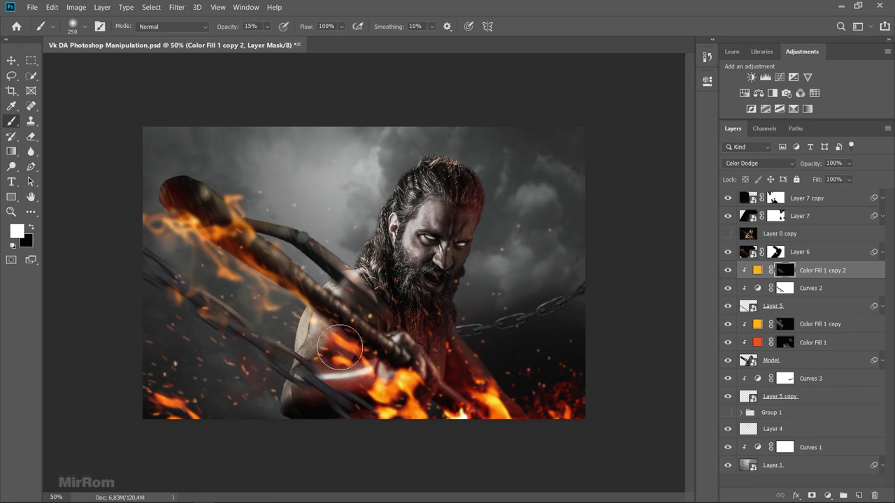
{"action": "mouse_move", "coordinate": [339, 347]}
{"action": "left_mouse_down"}
{"action": "mouse_move", "coordinate": [168, 238]}
{"action": "mouse_move", "coordinate": [267, 319]}
{"action": "left_mouse_up"}
{"action": "key", "text": "bracketleft"}
{"action": "key", "text": "bracketleft"}
{"action": "key", "text": "bracketleft"}
- Duplicate Color Fill 1 and clip the copy above Curves 3
{"action": "key", "text": "v"}
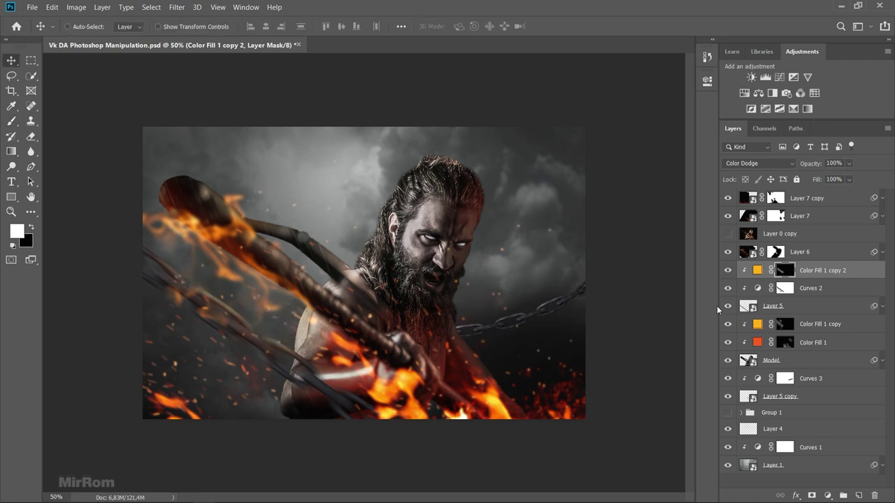
{"action": "left_click", "coordinate": [809, 343]}
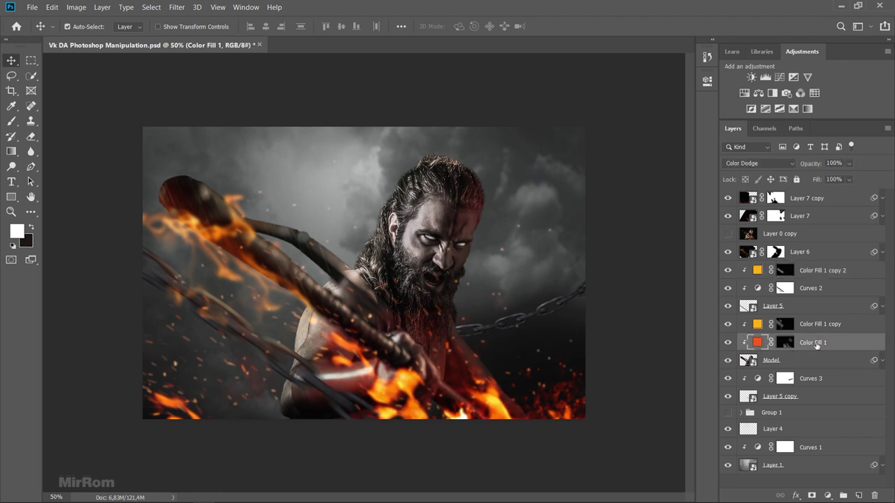
{"action": "key", "text": "ctrl+j"}
{"action": "mouse_move", "coordinate": [815, 345]}
{"action": "left_mouse_down"}
{"action": "mouse_move", "coordinate": [810, 319]}
{"action": "mouse_move", "coordinate": [814, 381]}
{"action": "left_mouse_up"}
{"action": "left_click", "coordinate": [807, 342]}
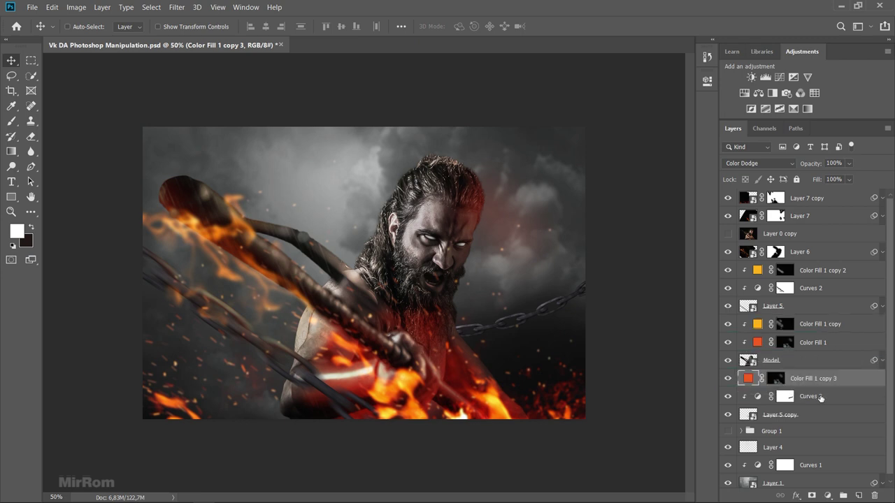
{"action": "left_click", "coordinate": [758, 382], "text": "alt"}
- Invert Color Fill 1 copy 3's mask and paint red glow onto the back chain
{"action": "left_click", "coordinate": [785, 379]}
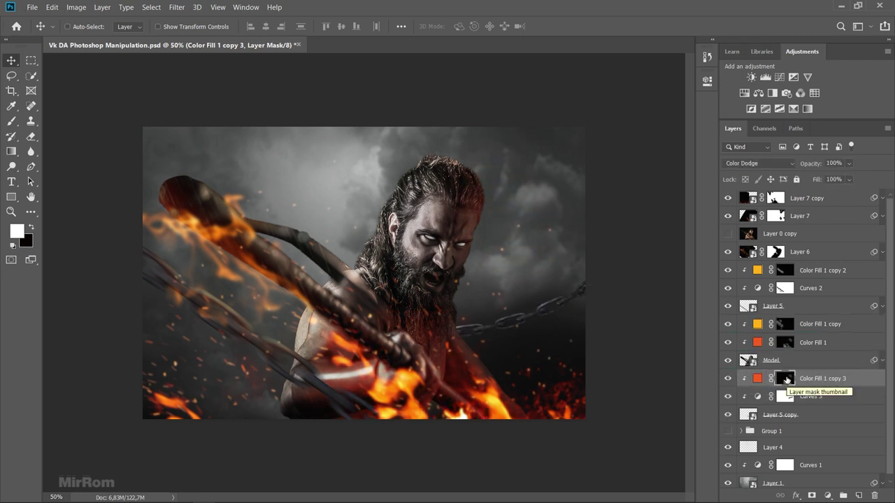
{"action": "key", "text": "ctrl+i"}
{"action": "key", "text": "ctrl+i"}
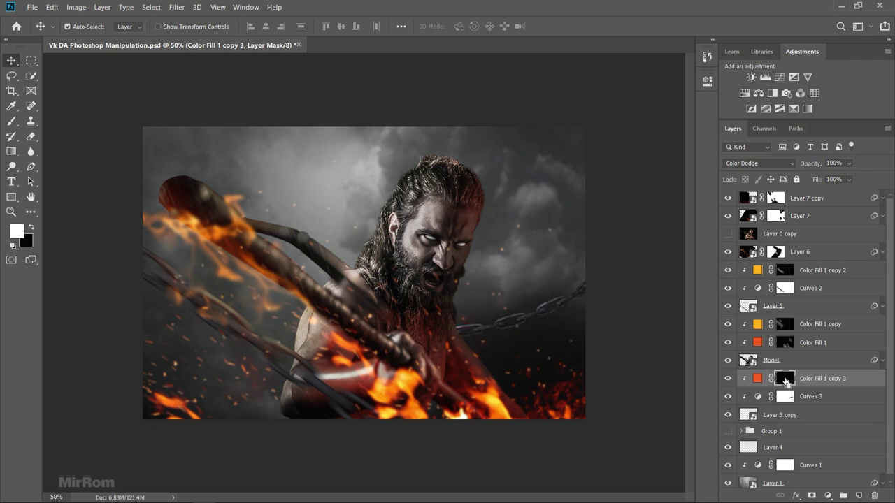
{"action": "key", "text": "b"}
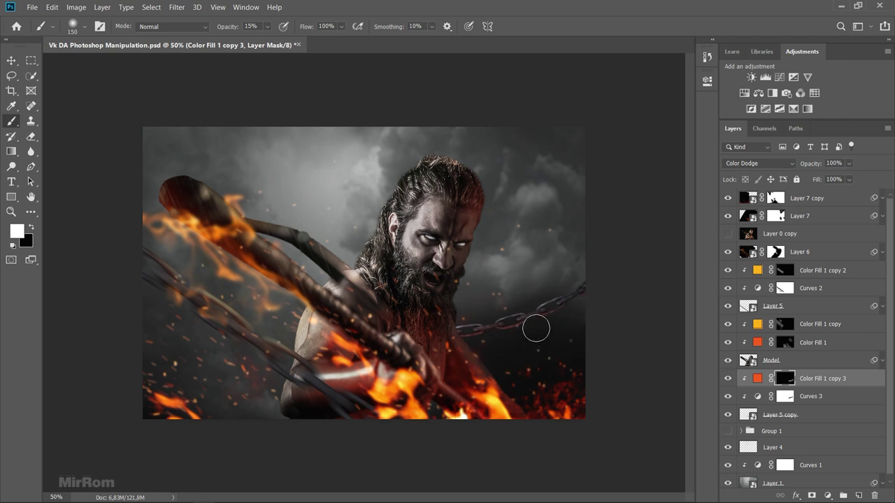
{"action": "key", "text": "bracketleft"}
{"action": "key", "text": "bracketleft"}
{"action": "key", "text": "bracketleft"}
{"action": "key", "text": "v"}
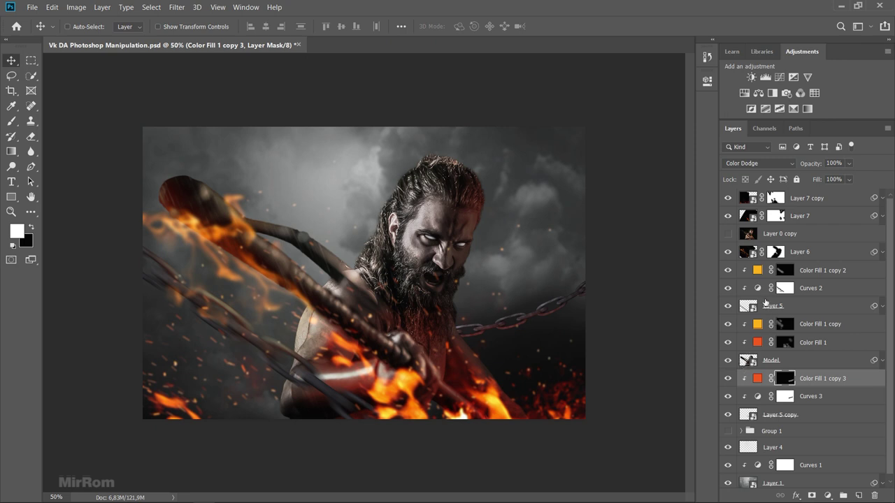
- Show Layer 0 copy, move it to the top of the stack, and blend it in Screen mode
{"action": "left_click", "coordinate": [807, 256]}
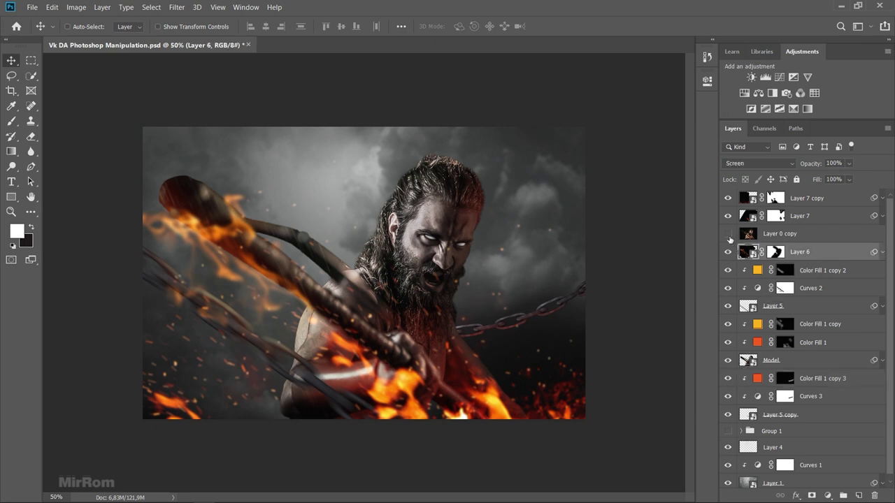
{"action": "left_click", "coordinate": [728, 236]}
{"action": "left_click_drag", "start_coordinate": [779, 235], "coordinate": [794, 200]}
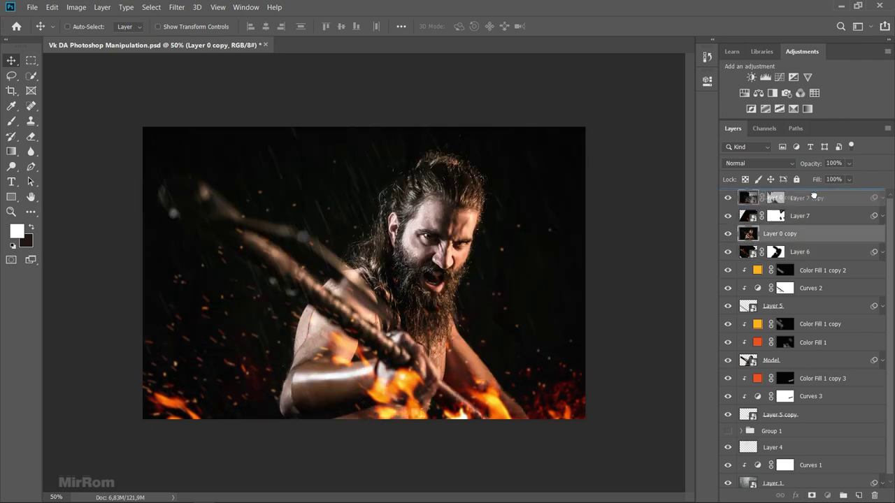
{"action": "left_click", "coordinate": [751, 163]}
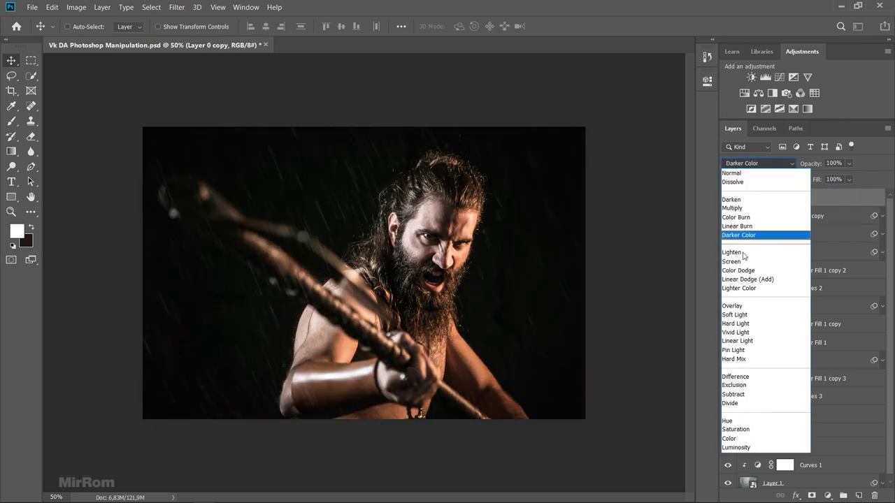
{"action": "left_click", "coordinate": [743, 262]}
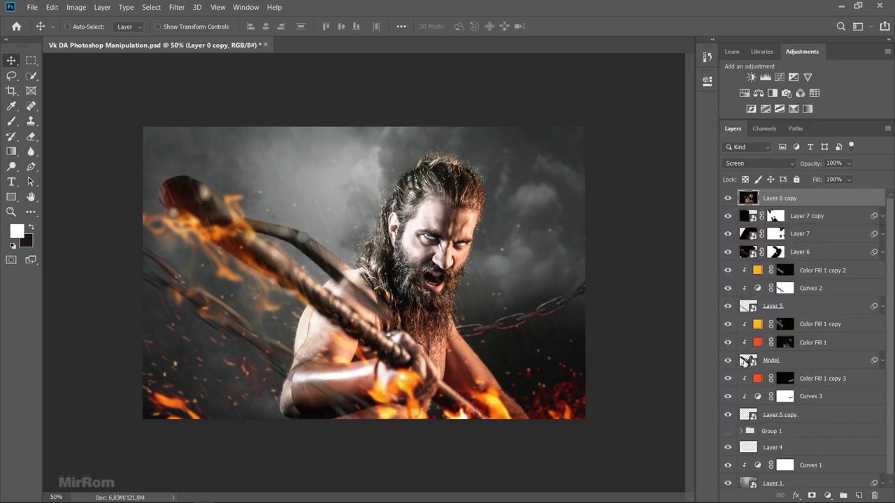
- Mask Layer 0 copy with the inverted Model silhouette so only the background brightens
{"action": "key", "text": "ctrl"}
{"action": "left_click", "coordinate": [748, 361], "text": "ctrl"}
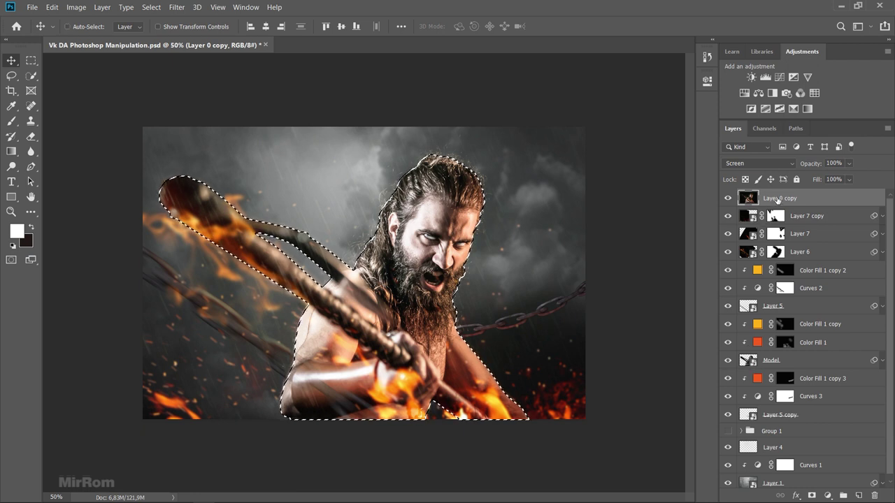
{"action": "left_click", "coordinate": [811, 495]}
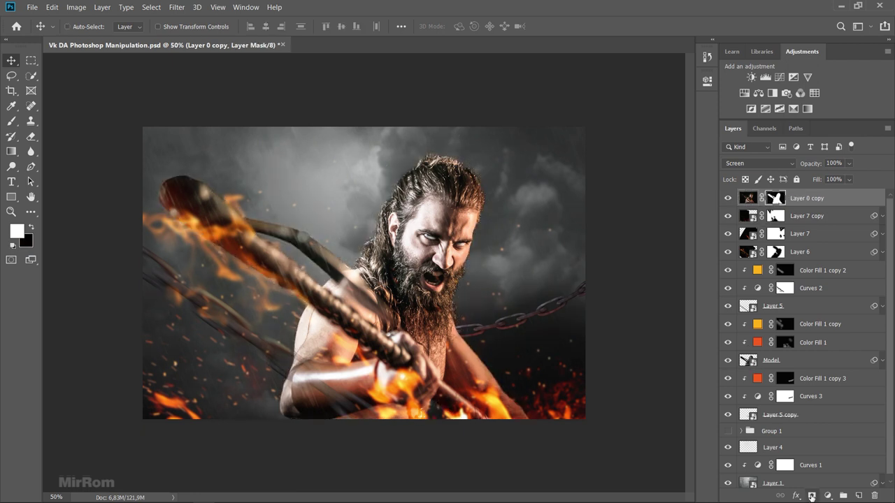
{"action": "left_click", "coordinate": [728, 198]}
{"action": "left_click", "coordinate": [727, 197]}
{"action": "key", "text": "ctrl+i"}
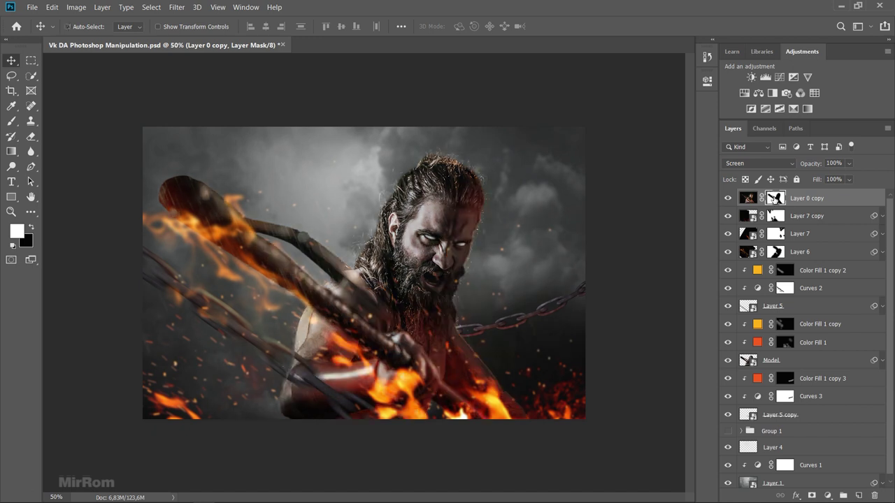
- Compare the image with and without Layer 0 copy, including a close-up of the warrior's face
{"action": "left_click", "coordinate": [728, 197]}
{"action": "left_click", "coordinate": [727, 198]}
{"action": "left_click", "coordinate": [728, 198]}
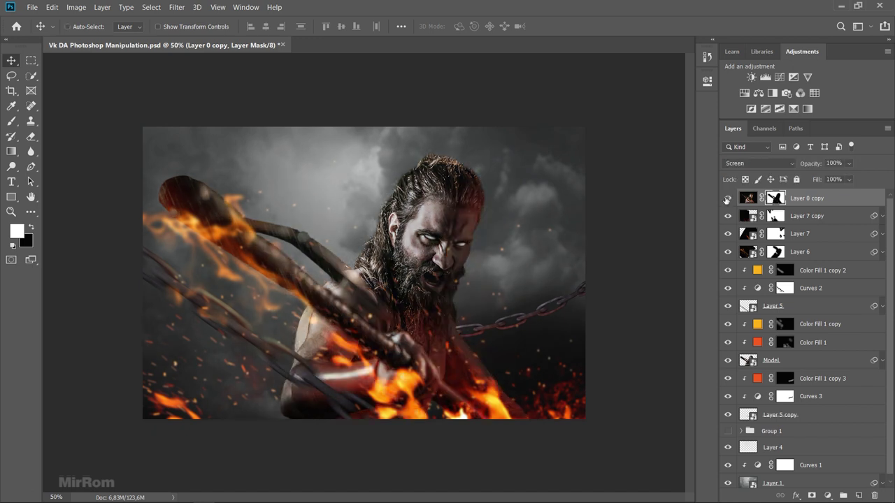
{"action": "left_click", "coordinate": [727, 198]}
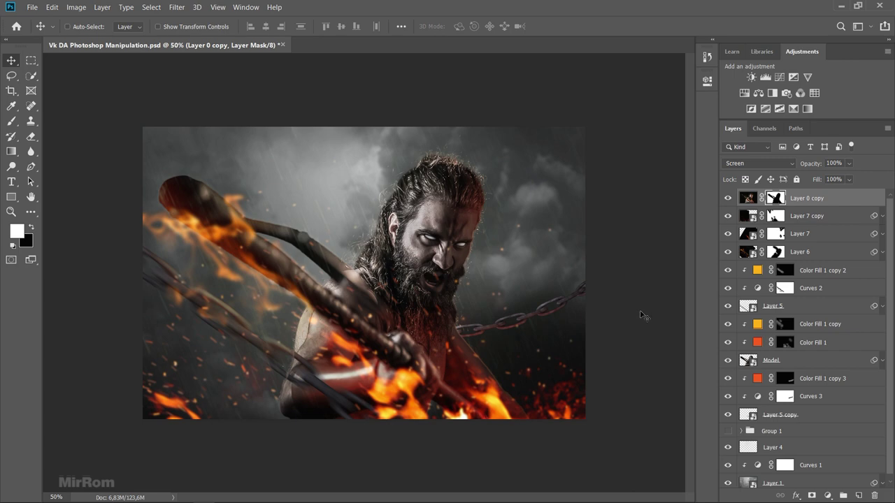
{"action": "key", "text": "ctrl+plus"}
{"action": "key", "text": "ctrl+plus"}
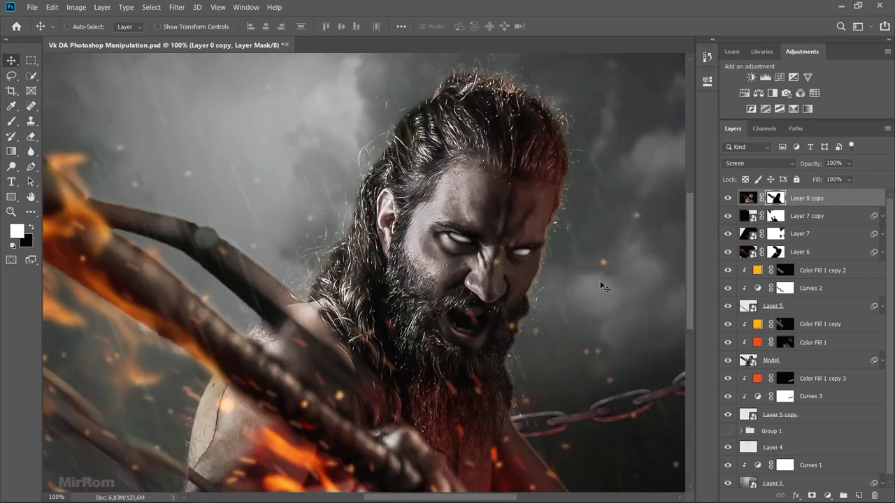
{"action": "left_click", "coordinate": [728, 198]}
{"action": "left_click", "coordinate": [727, 198]}
{"action": "scroll", "coordinate": [483, 233], "scroll_direction": "up", "scroll_amount": 1}
{"action": "scroll", "coordinate": [486, 234], "scroll_direction": "down", "scroll_amount": 2}
{"action": "scroll", "coordinate": [486, 234], "scroll_direction": "down", "scroll_amount": 4}
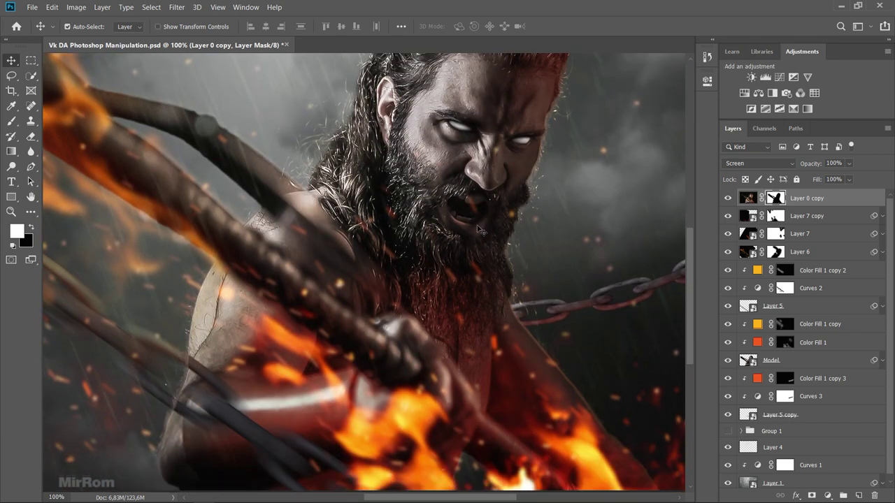
{"action": "key", "text": "ctrl+minus"}
{"action": "key", "text": "ctrl+minus"}
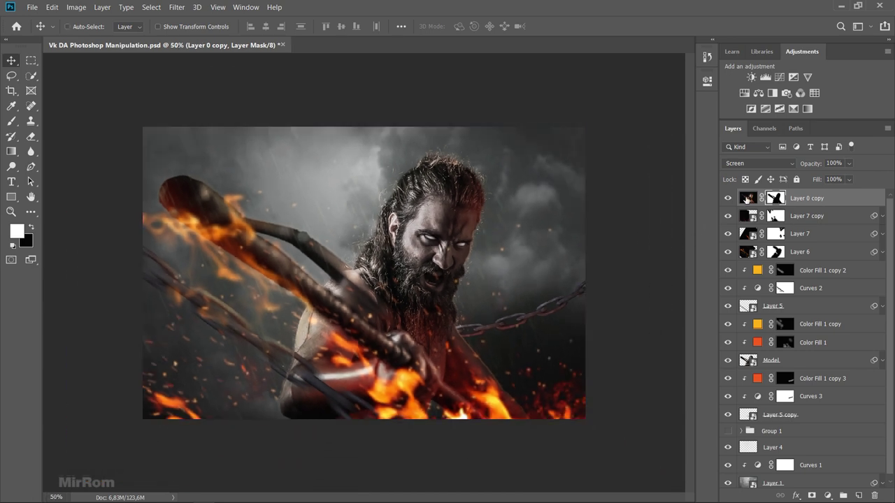
{"action": "left_click", "coordinate": [747, 198]}
- Add a Brightness/Contrast layer with strongly raised brightness and invert its mask to black
{"action": "left_click", "coordinate": [750, 77]}
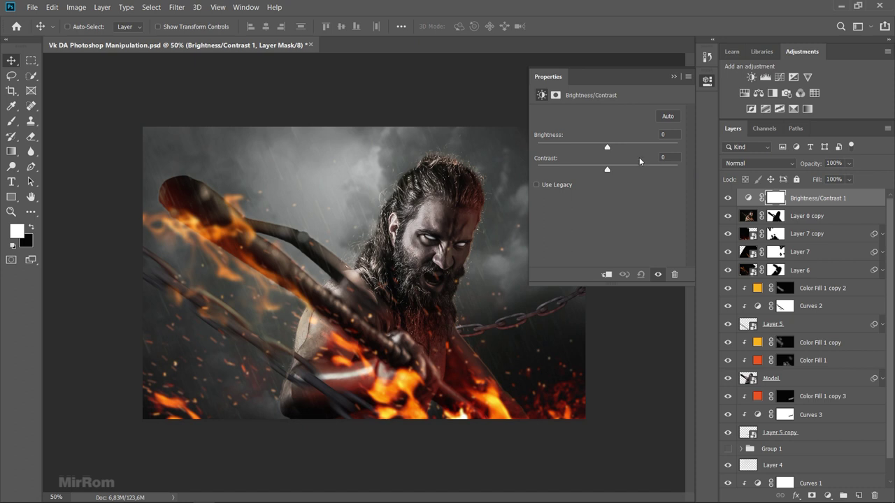
{"action": "left_click_drag", "start_coordinate": [610, 148], "coordinate": [648, 150]}
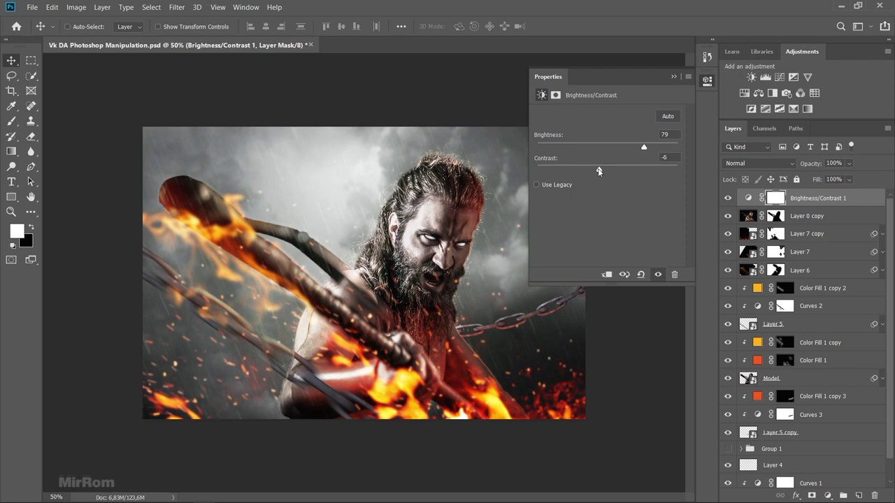
{"action": "left_click", "coordinate": [673, 78]}
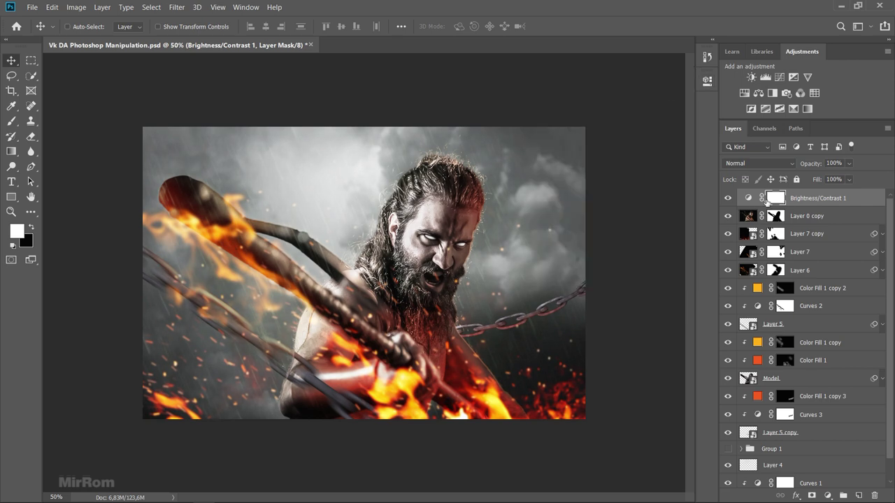
{"action": "key", "text": "ctrl+i"}
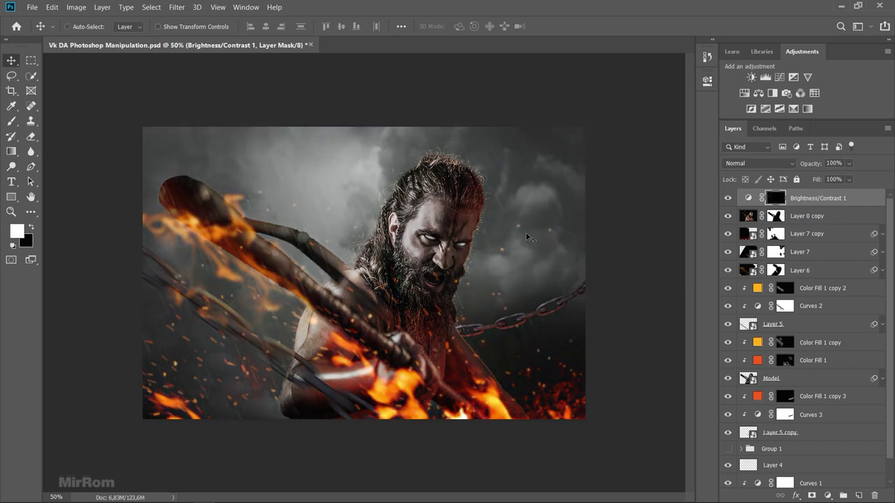
- Paint a soft white glow beside the warrior's head with a 1000 px, 100% brush
{"action": "key", "text": "b"}
{"action": "key", "text": "0"}
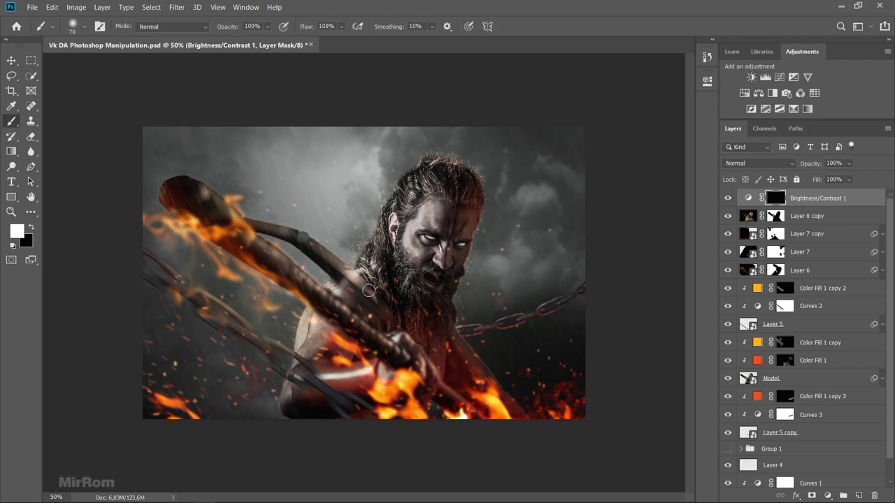
{"action": "key", "text": "bracketright"}
{"action": "key", "text": "bracketright"}
{"action": "key", "text": "bracketright"}
{"action": "key", "text": "bracketright"}
{"action": "key", "text": "bracketright"}
{"action": "key", "text": "bracketright"}
{"action": "key", "text": "bracketright"}
{"action": "key", "text": "bracketright"}
{"action": "key", "text": "bracketright"}
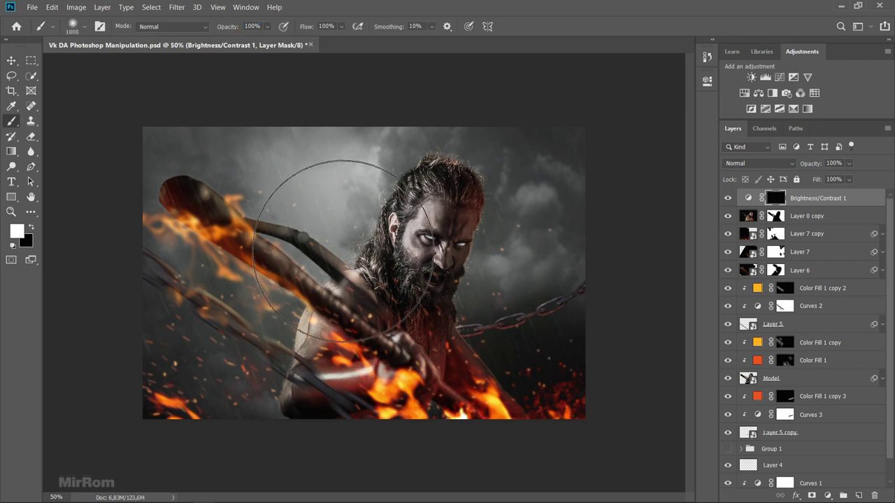
{"action": "key", "text": "bracketright"}
{"action": "key", "text": "bracketright"}
{"action": "left_click", "coordinate": [328, 244]}
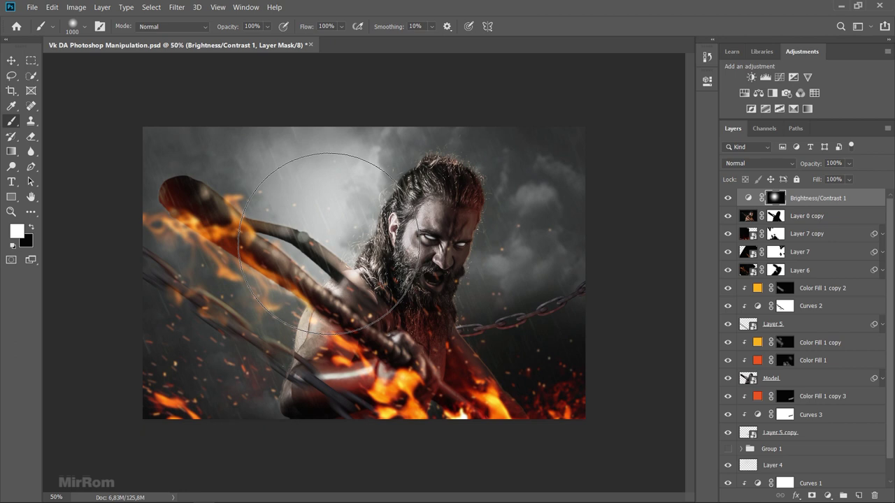
{"action": "key", "text": "v"}
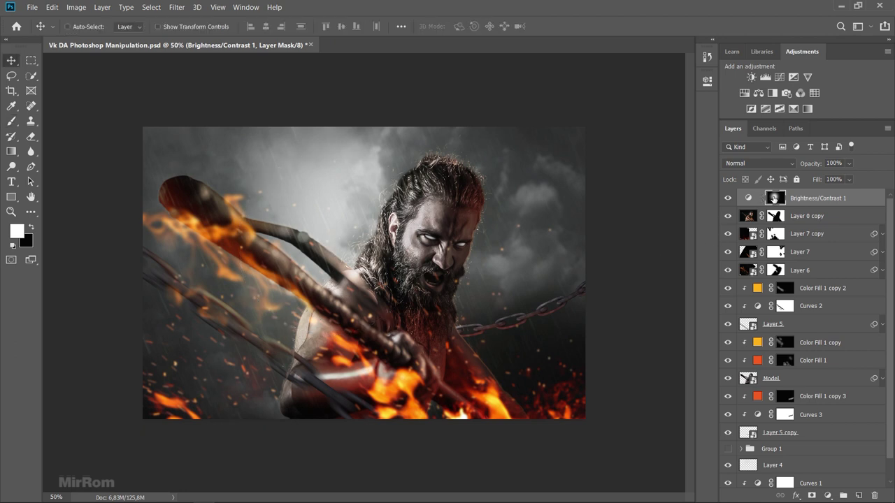
- Move the glow upward and enlarge it to about 111%, stretching it slightly wider
{"action": "left_click_drag", "start_coordinate": [364, 243], "coordinate": [368, 182]}
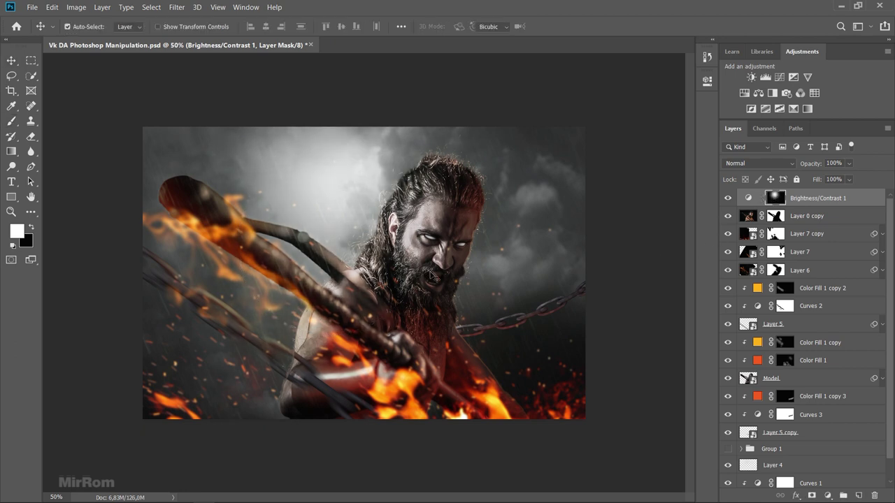
{"action": "key", "text": "ctrl+t"}
{"action": "left_click_drag", "start_coordinate": [522, 362], "coordinate": [563, 393]}
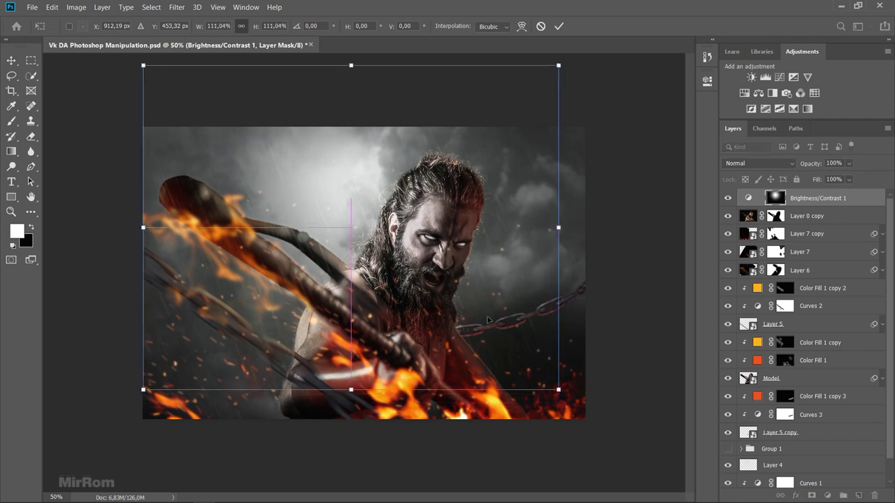
{"action": "left_click_drag", "start_coordinate": [486, 334], "coordinate": [480, 308]}
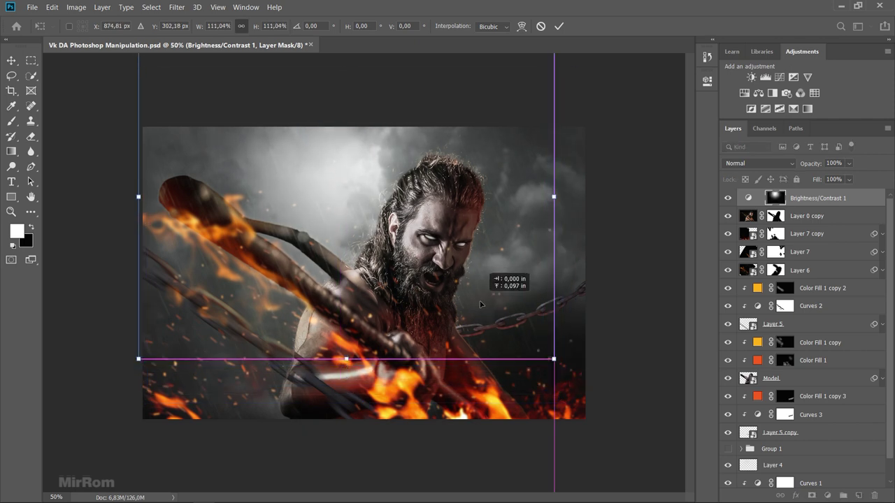
{"action": "left_click_drag", "start_coordinate": [143, 367], "coordinate": [454, 267]}
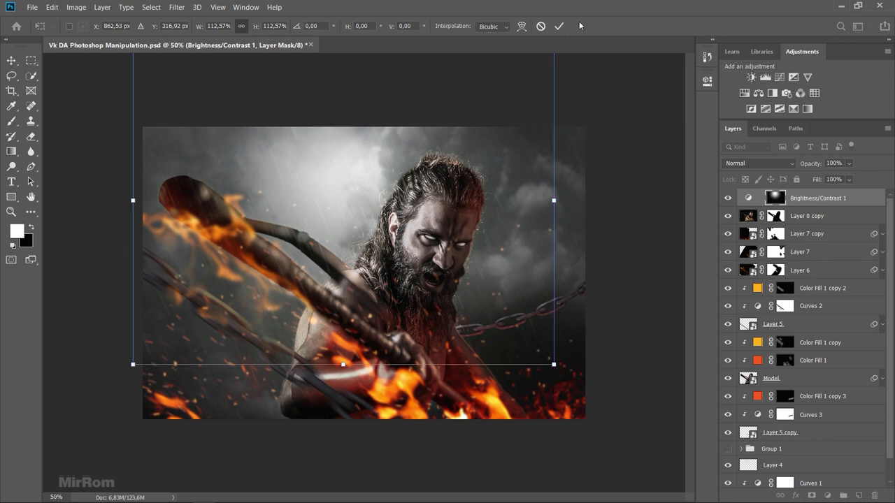
{"action": "key", "text": "Return"}
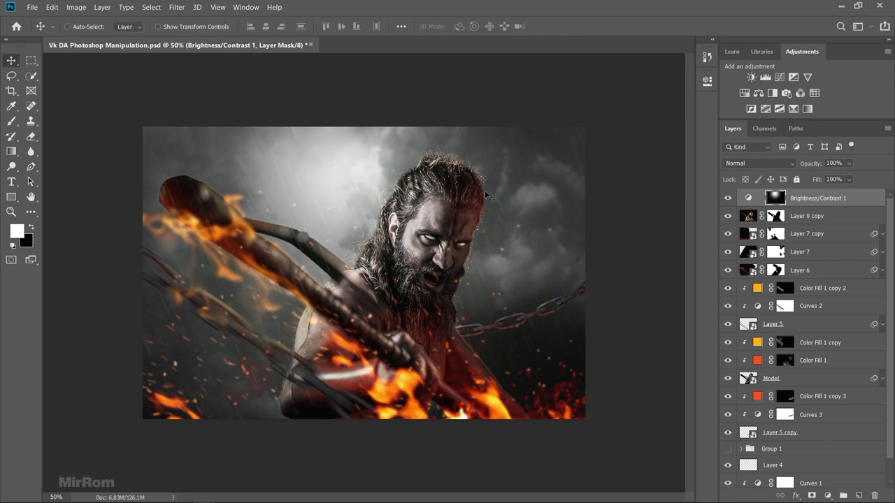
- Tone the adjustment down to brightness 64 and contrast −12
{"action": "double_click", "coordinate": [748, 198]}
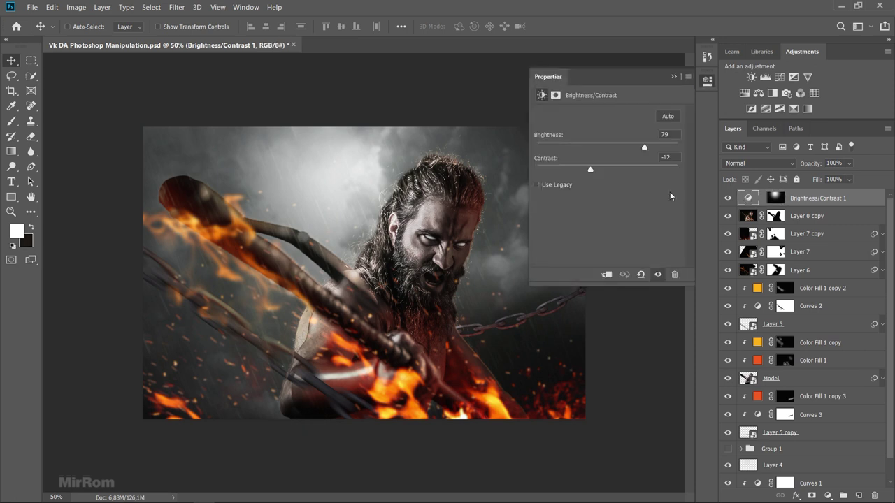
{"action": "left_click_drag", "start_coordinate": [645, 150], "coordinate": [637, 154]}
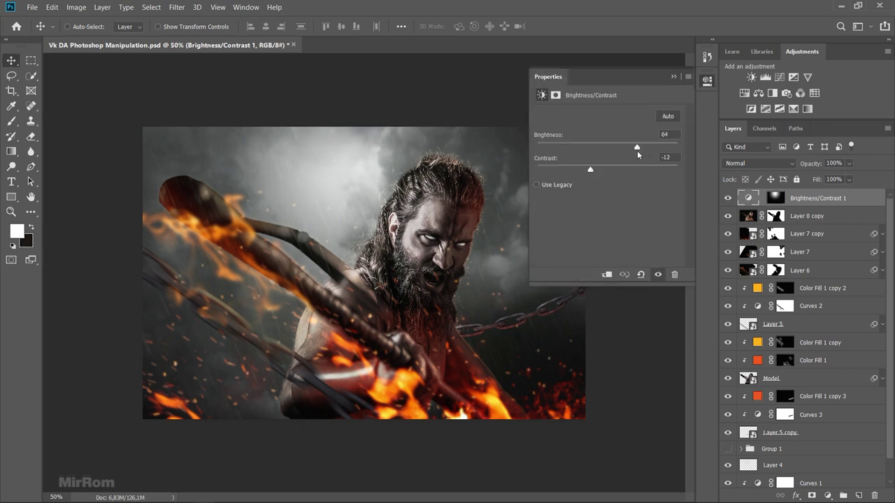
{"action": "left_click", "coordinate": [673, 78]}
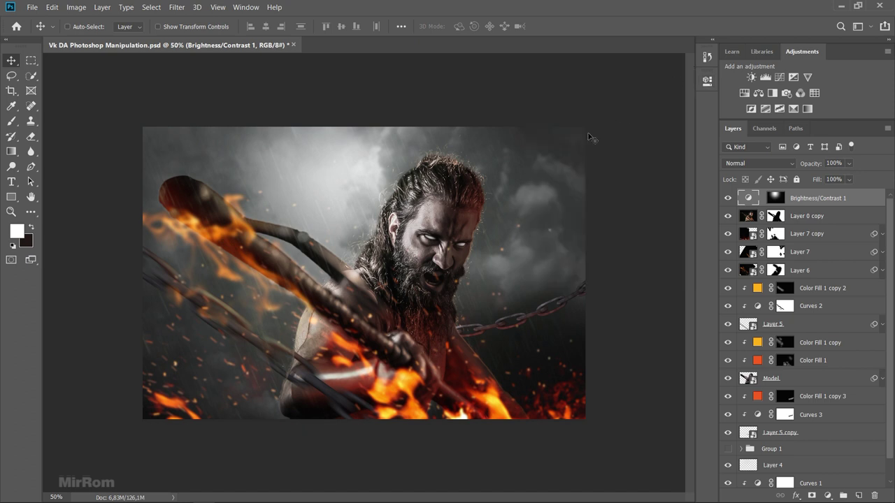
- Stamp all visible layers into a new Layer 8 and convert it to a smart object
{"action": "key", "text": "ctrl+plus"}
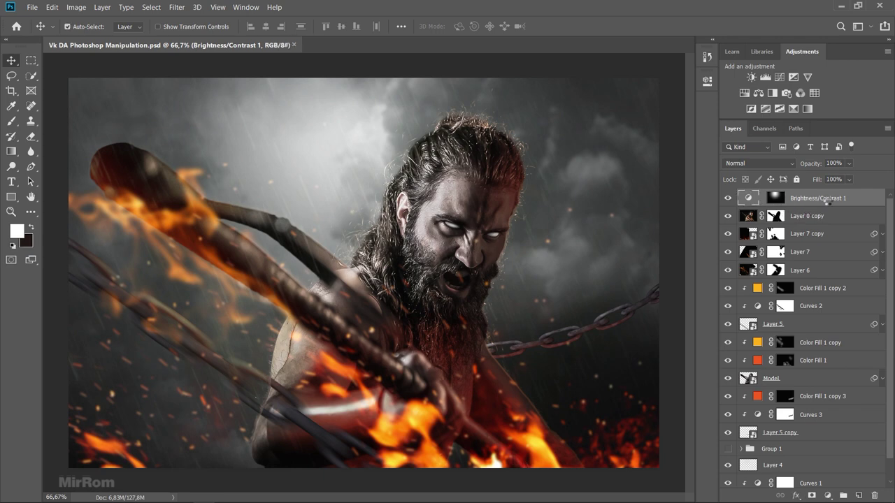
{"action": "key", "text": "ctrl+shift+alt+e"}
{"action": "right_click", "coordinate": [804, 204]}
{"action": "left_click", "coordinate": [731, 178]}
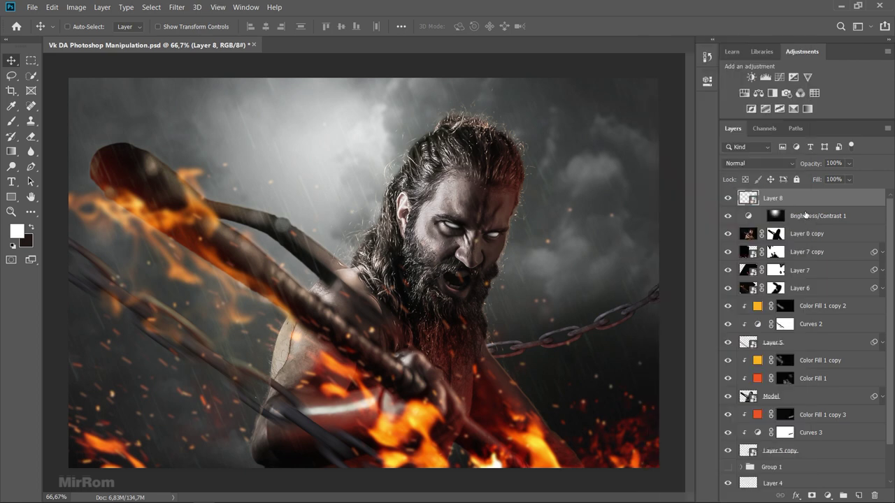
- Apply the Camera Raw Filter to Layer 8
{"action": "key", "text": "ctrl+minus"}
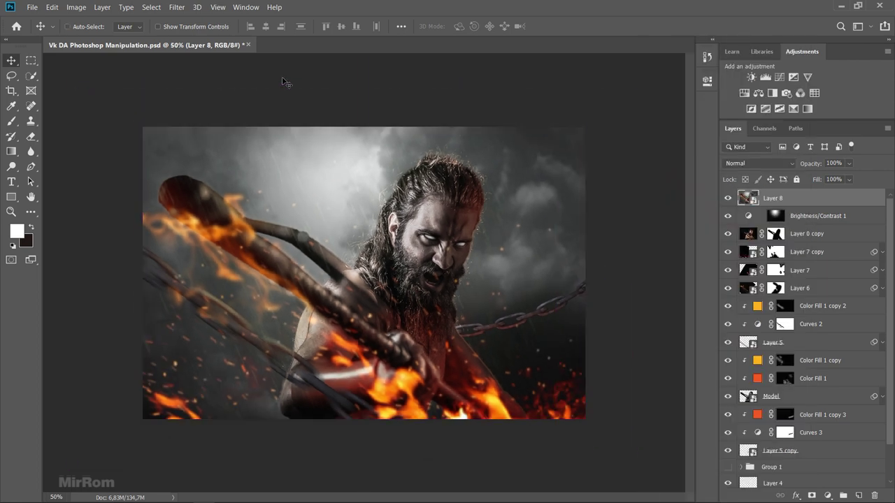
{"action": "left_click", "coordinate": [177, 7]}
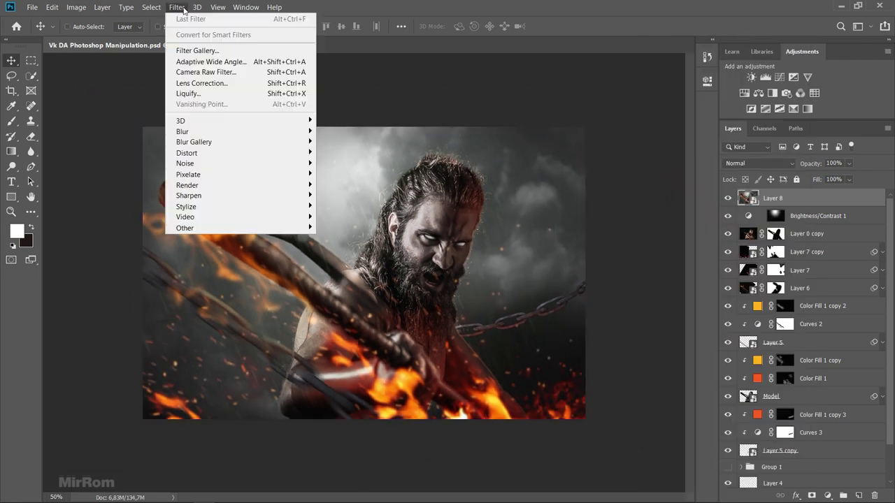
{"action": "left_click", "coordinate": [240, 74]}
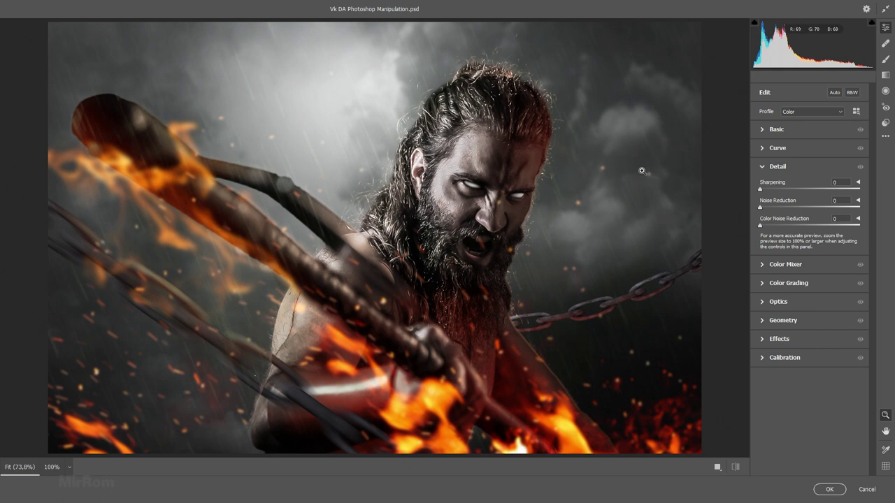
- Apply the Modern 09 profile from the Modern profile group
{"action": "left_click", "coordinate": [764, 166]}
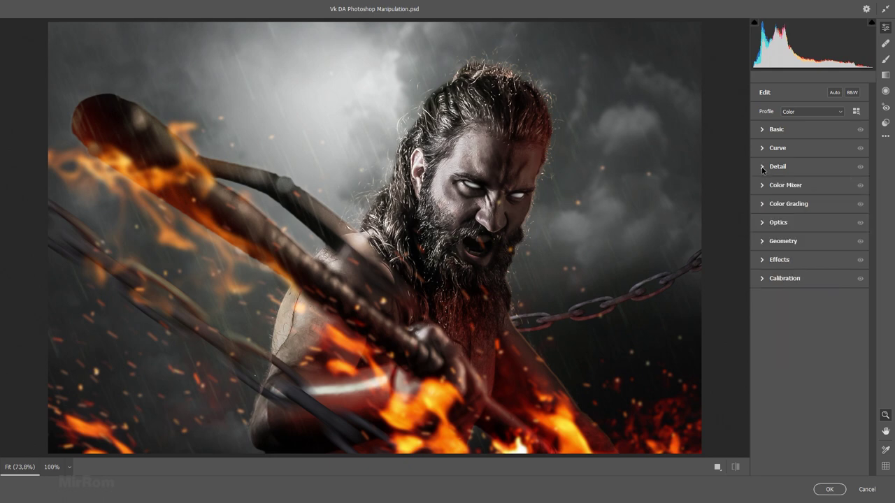
{"action": "left_click", "coordinate": [855, 112]}
{"action": "left_click", "coordinate": [756, 145]}
{"action": "left_click", "coordinate": [756, 186]}
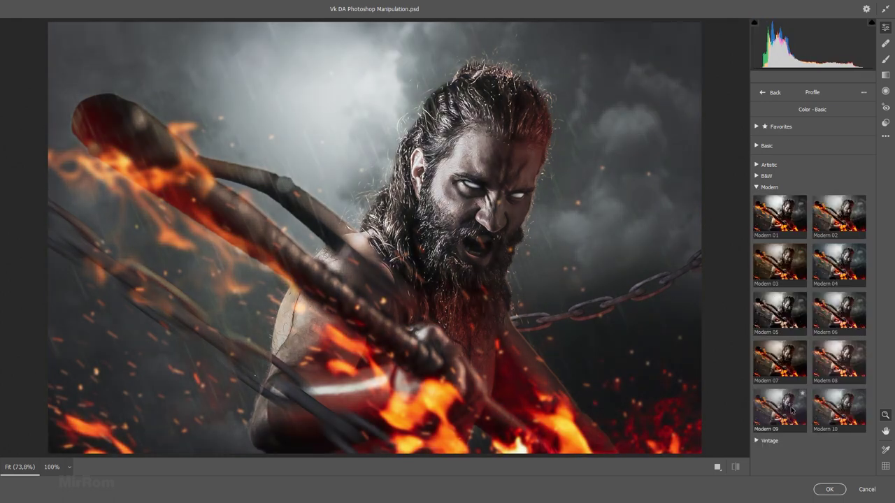
{"action": "left_click", "coordinate": [784, 413]}
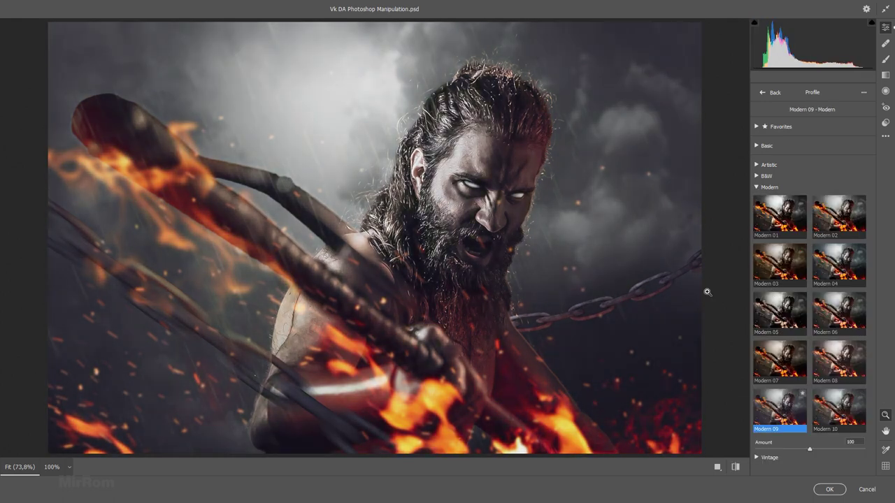
{"action": "left_click", "coordinate": [763, 93]}
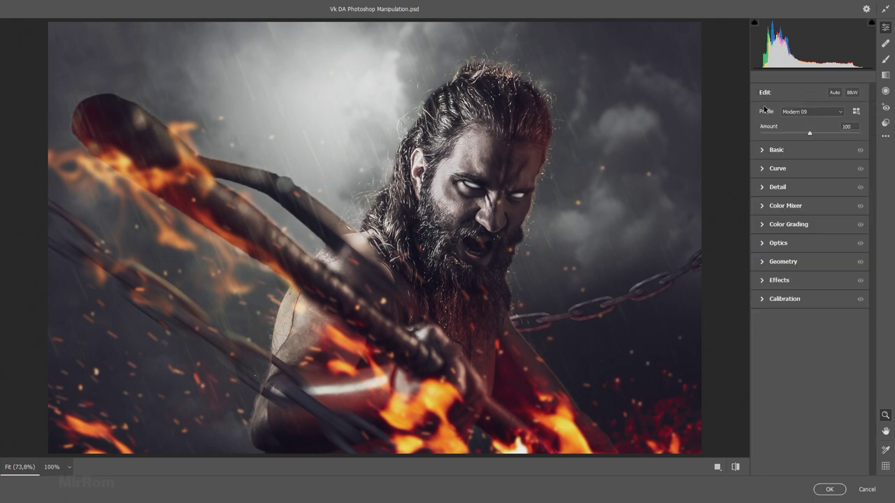
- Set Temperature +11, Highlights −25, Shadows +21, Whites +8, Blacks −21 and Clarity +14
{"action": "left_click", "coordinate": [769, 151]}
{"action": "left_click_drag", "start_coordinate": [810, 188], "coordinate": [816, 190]}
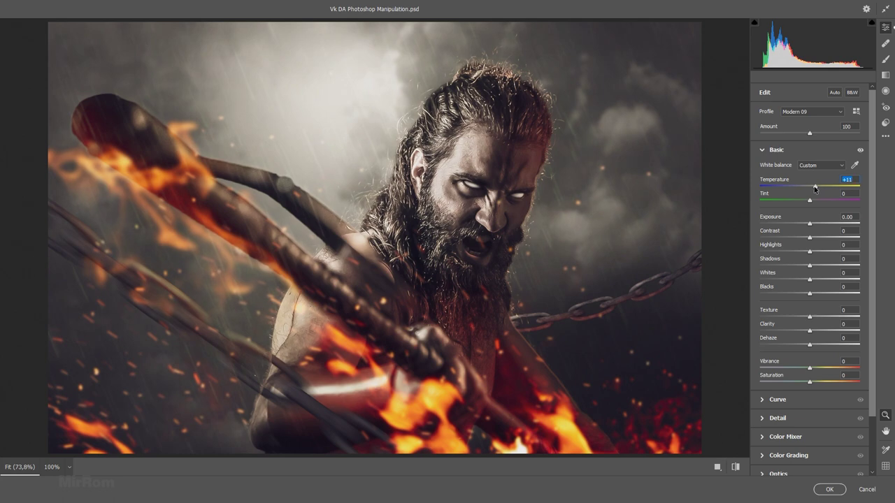
{"action": "left_click_drag", "start_coordinate": [809, 253], "coordinate": [797, 254]}
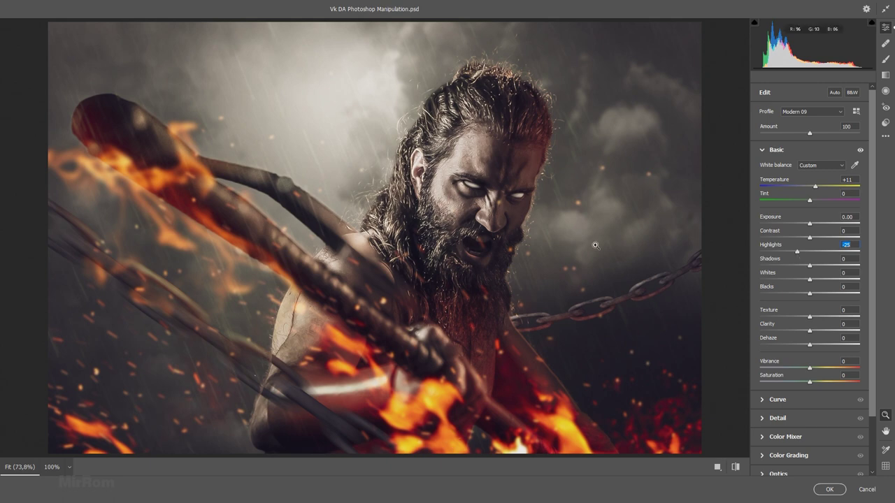
{"action": "key", "text": "ctrl+minus"}
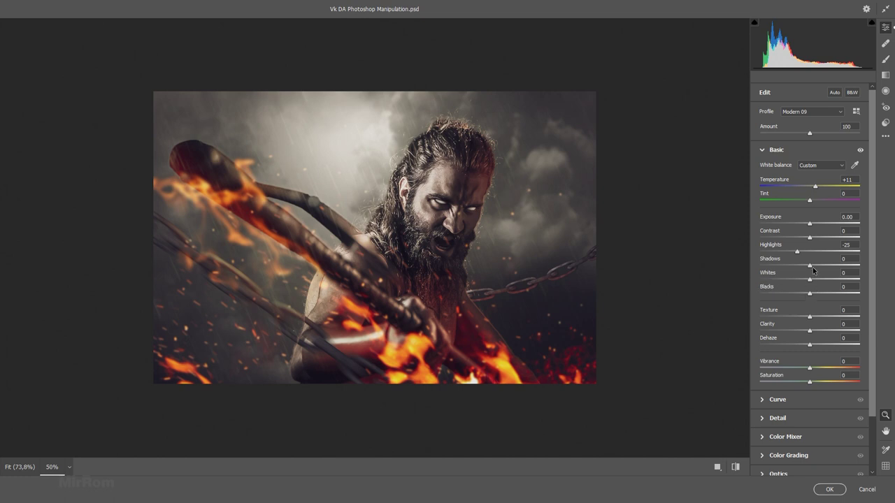
{"action": "left_click_drag", "start_coordinate": [812, 267], "coordinate": [821, 267]}
{"action": "left_click_drag", "start_coordinate": [810, 280], "coordinate": [812, 281]}
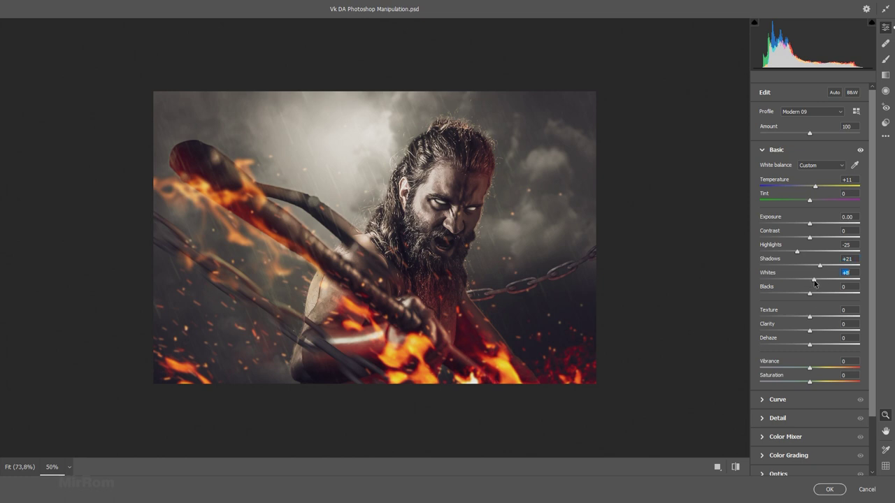
{"action": "left_click_drag", "start_coordinate": [811, 294], "coordinate": [799, 295]}
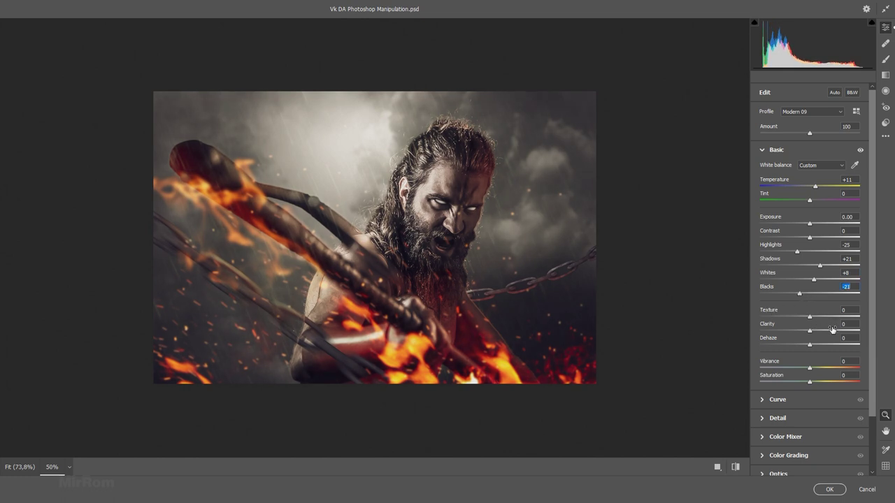
{"action": "left_click_drag", "start_coordinate": [809, 330], "coordinate": [819, 334]}
{"action": "left_click", "coordinate": [762, 151]}
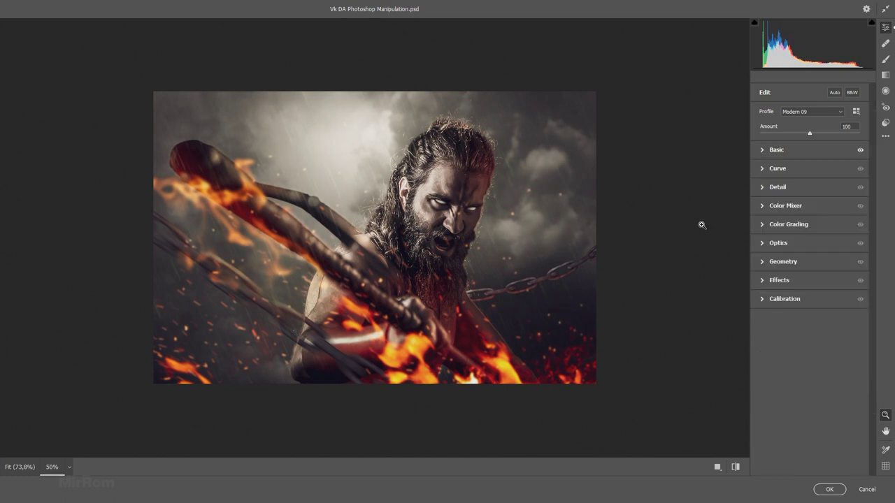
- Tint the shadows bluish-purple (hue 249, saturation 16), darken them to luminance -18, and shift balance toward highlights
{"action": "left_click", "coordinate": [763, 225]}
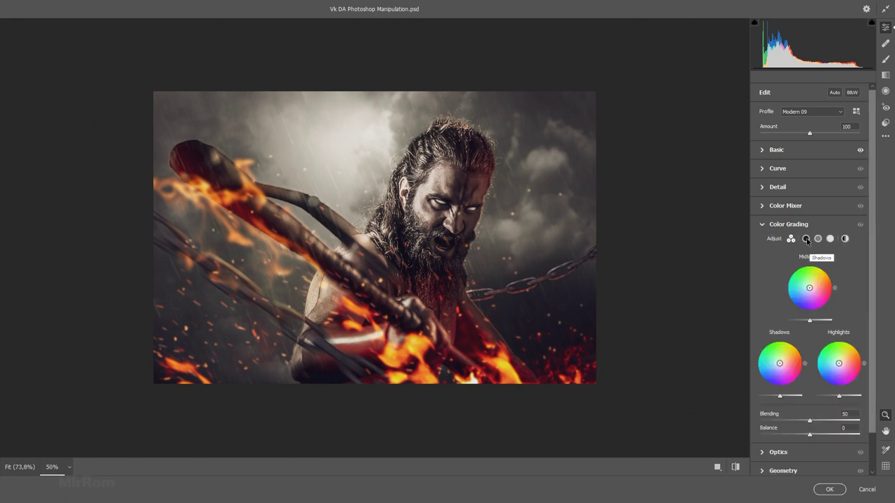
{"action": "left_click", "coordinate": [805, 239]}
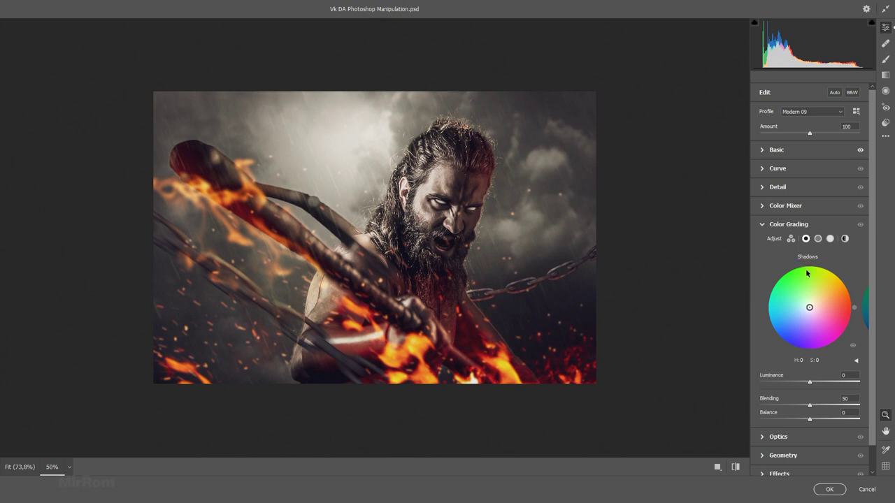
{"action": "left_click_drag", "start_coordinate": [809, 307], "coordinate": [805, 316]}
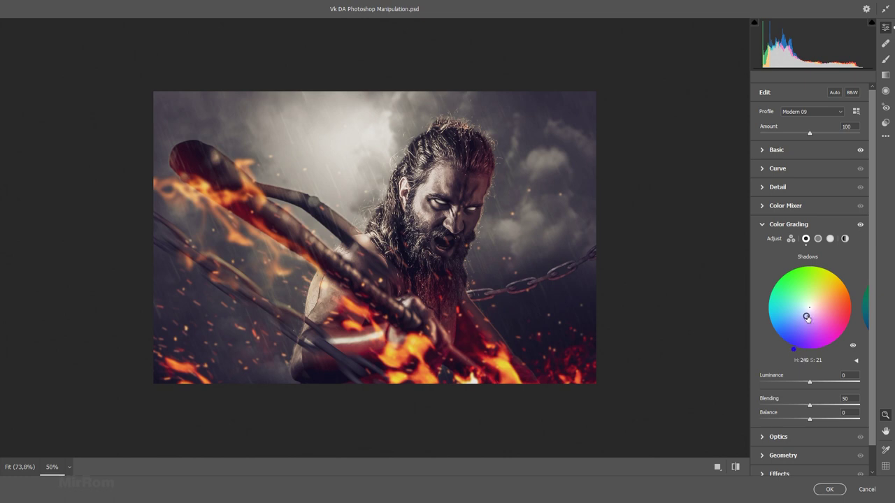
{"action": "left_click_drag", "start_coordinate": [806, 317], "coordinate": [804, 319]}
{"action": "left_click_drag", "start_coordinate": [804, 318], "coordinate": [807, 316]}
{"action": "left_click_drag", "start_coordinate": [810, 386], "coordinate": [802, 387]}
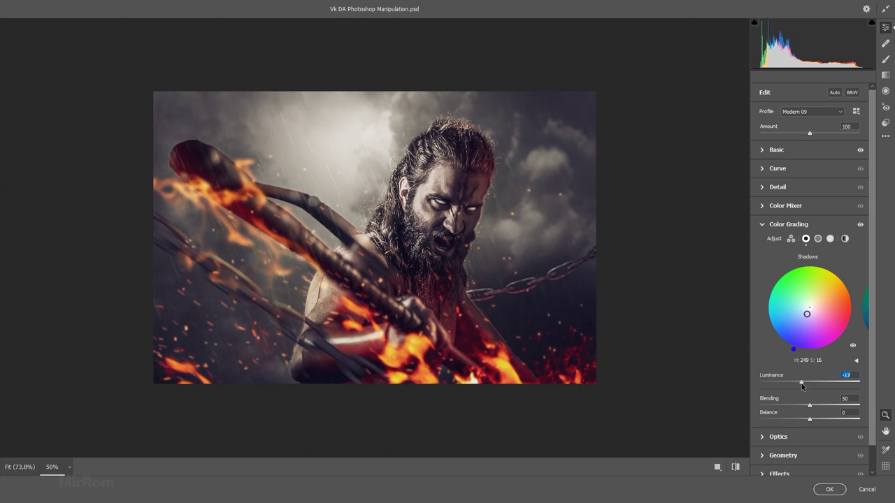
{"action": "left_click_drag", "start_coordinate": [809, 420], "coordinate": [816, 423]}
- Tint the highlights warm yellow (hue 61, saturation 45), brighten them to luminance +14, and set balance +16
{"action": "left_click", "coordinate": [830, 239]}
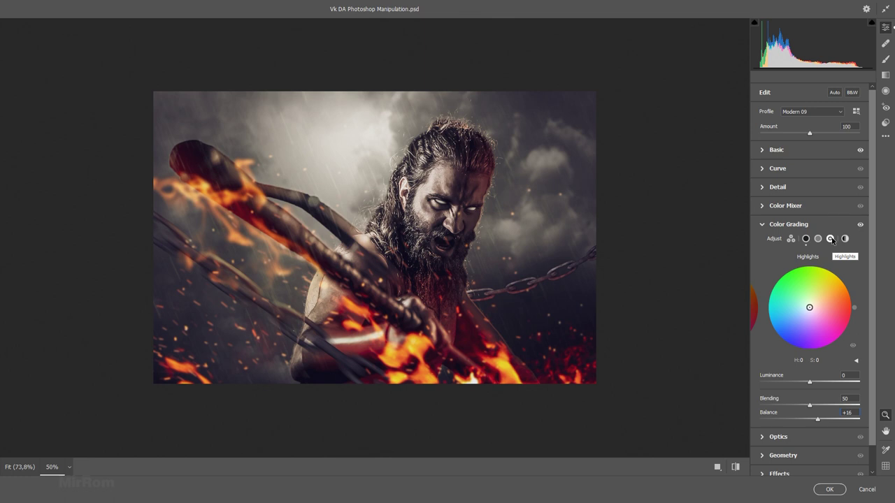
{"action": "left_click_drag", "start_coordinate": [809, 312], "coordinate": [816, 295]}
{"action": "left_click_drag", "start_coordinate": [815, 296], "coordinate": [819, 292]}
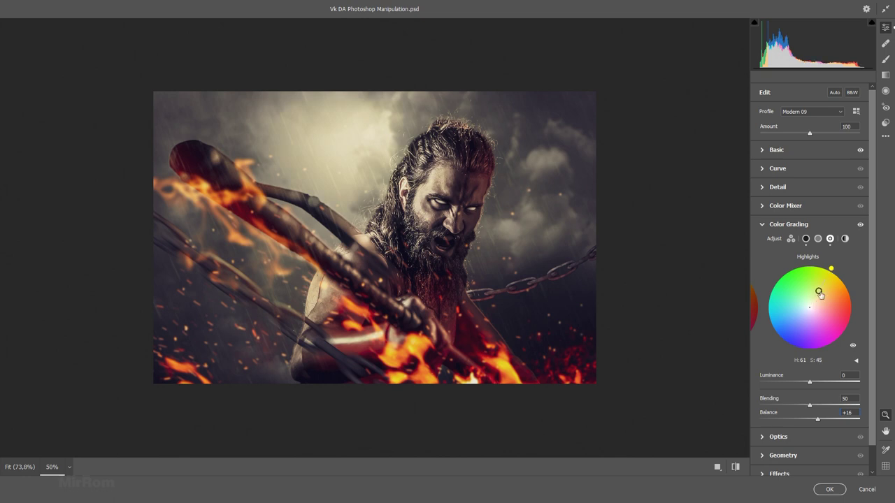
{"action": "left_click_drag", "start_coordinate": [809, 383], "coordinate": [819, 383]}
{"action": "left_click_drag", "start_coordinate": [817, 419], "coordinate": [819, 419]}
{"action": "left_click", "coordinate": [805, 239]}
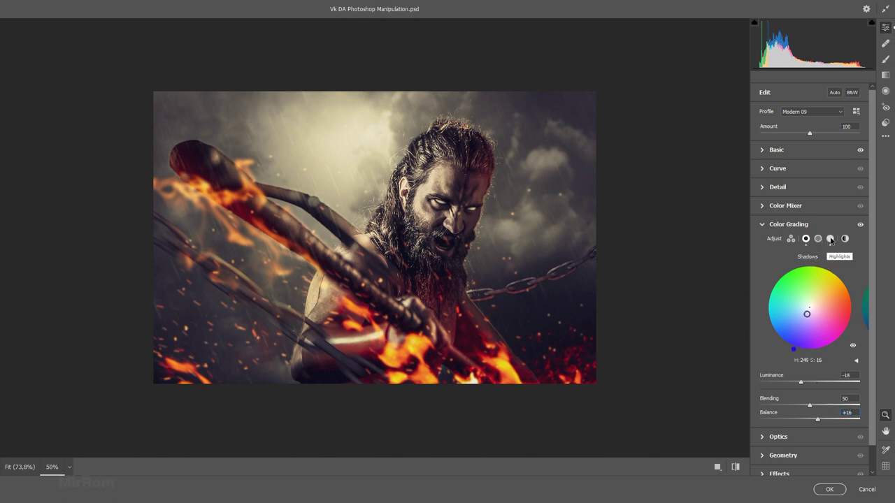
{"action": "left_click", "coordinate": [830, 238]}
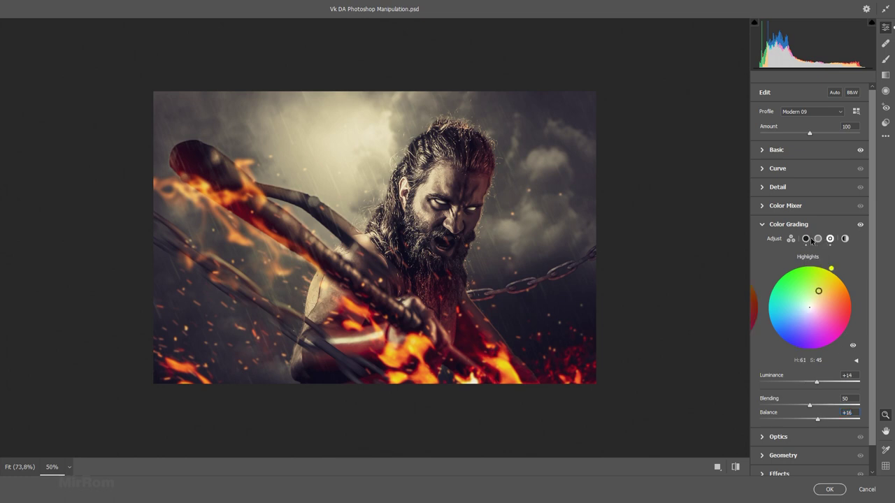
{"action": "left_click", "coordinate": [818, 238]}
{"action": "left_click", "coordinate": [830, 238]}
{"action": "left_click", "coordinate": [762, 224]}
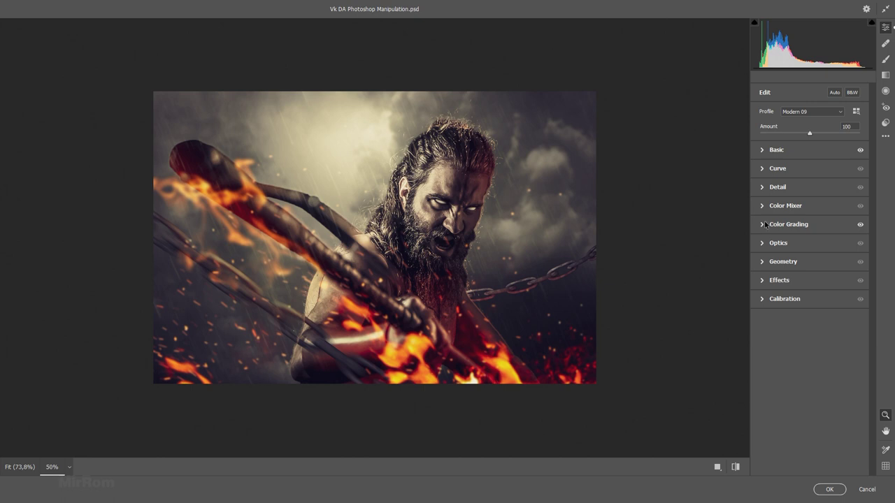
- Add a -16 vignette in Camera Raw Effects and apply the filter to Layer 8
{"action": "left_click", "coordinate": [772, 283]}
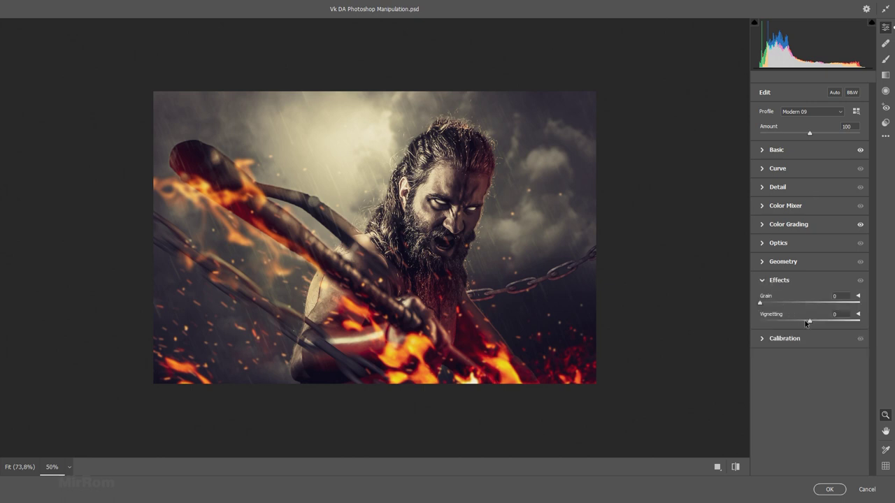
{"action": "left_click_drag", "start_coordinate": [808, 321], "coordinate": [802, 325]}
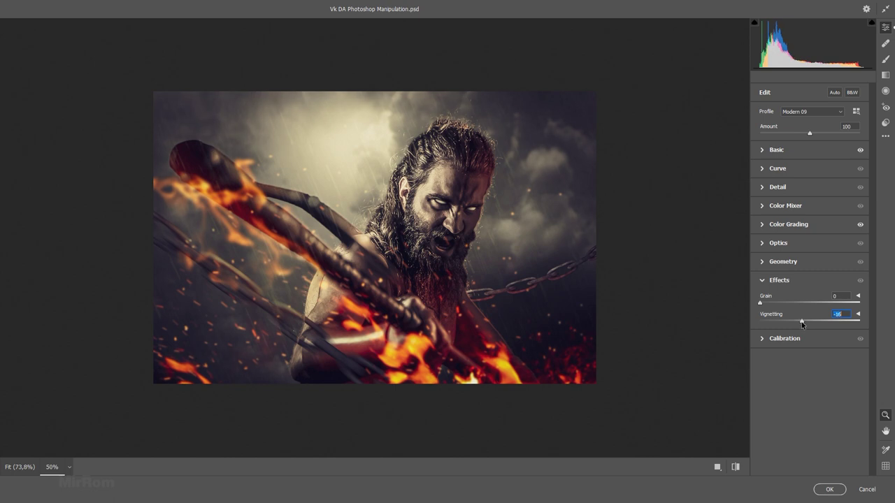
{"action": "left_click", "coordinate": [821, 489]}
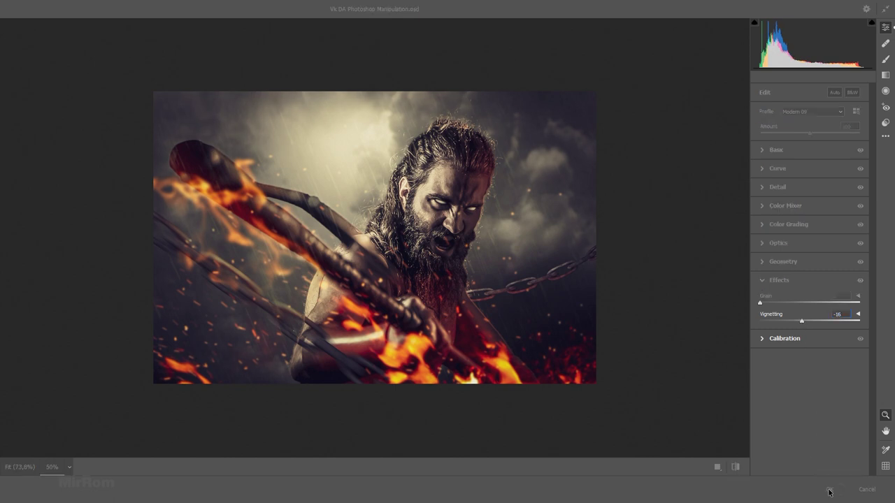